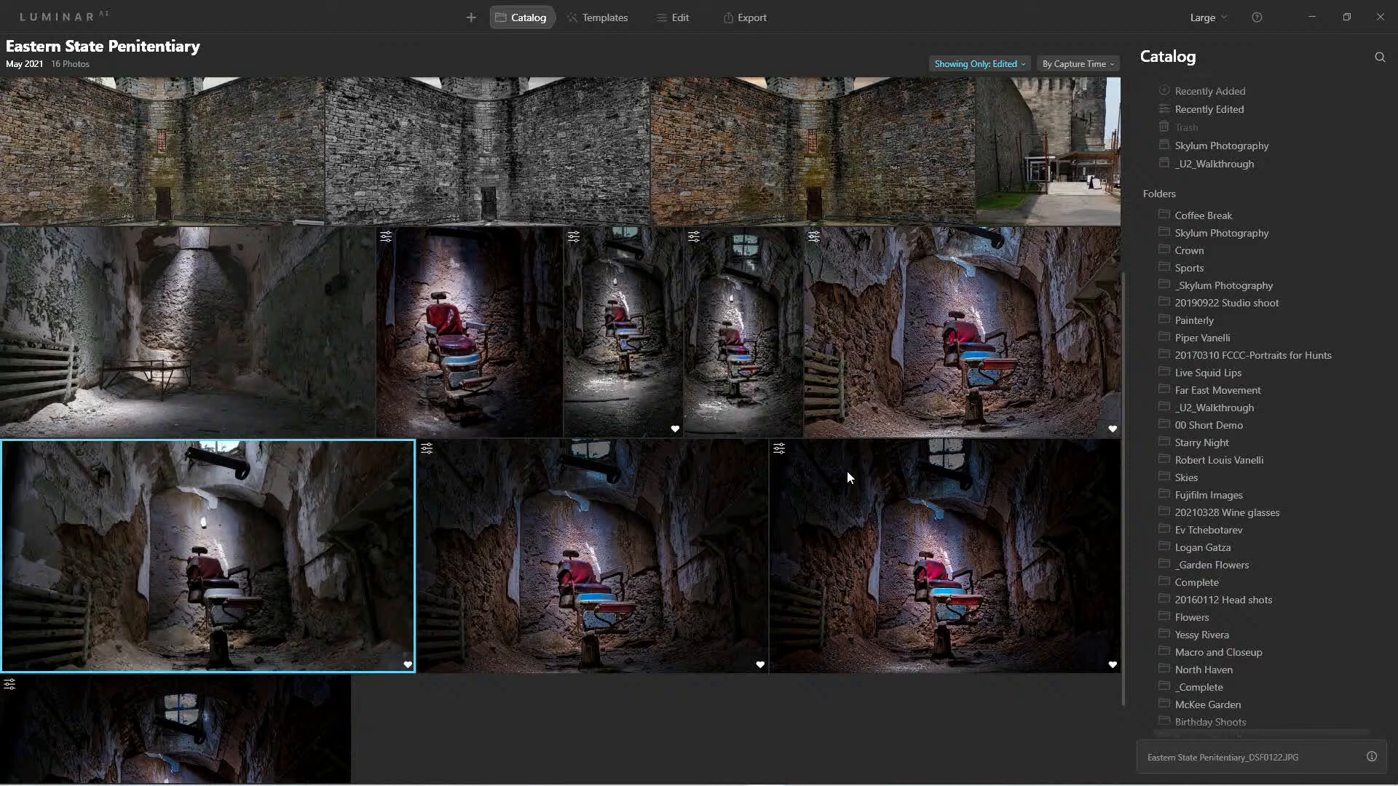
- Compare the unedited barber chair photo with the edited chair versions by viewing them enlarged one after another in the catalog
{"action": "double_click", "coordinate": [338, 521]}
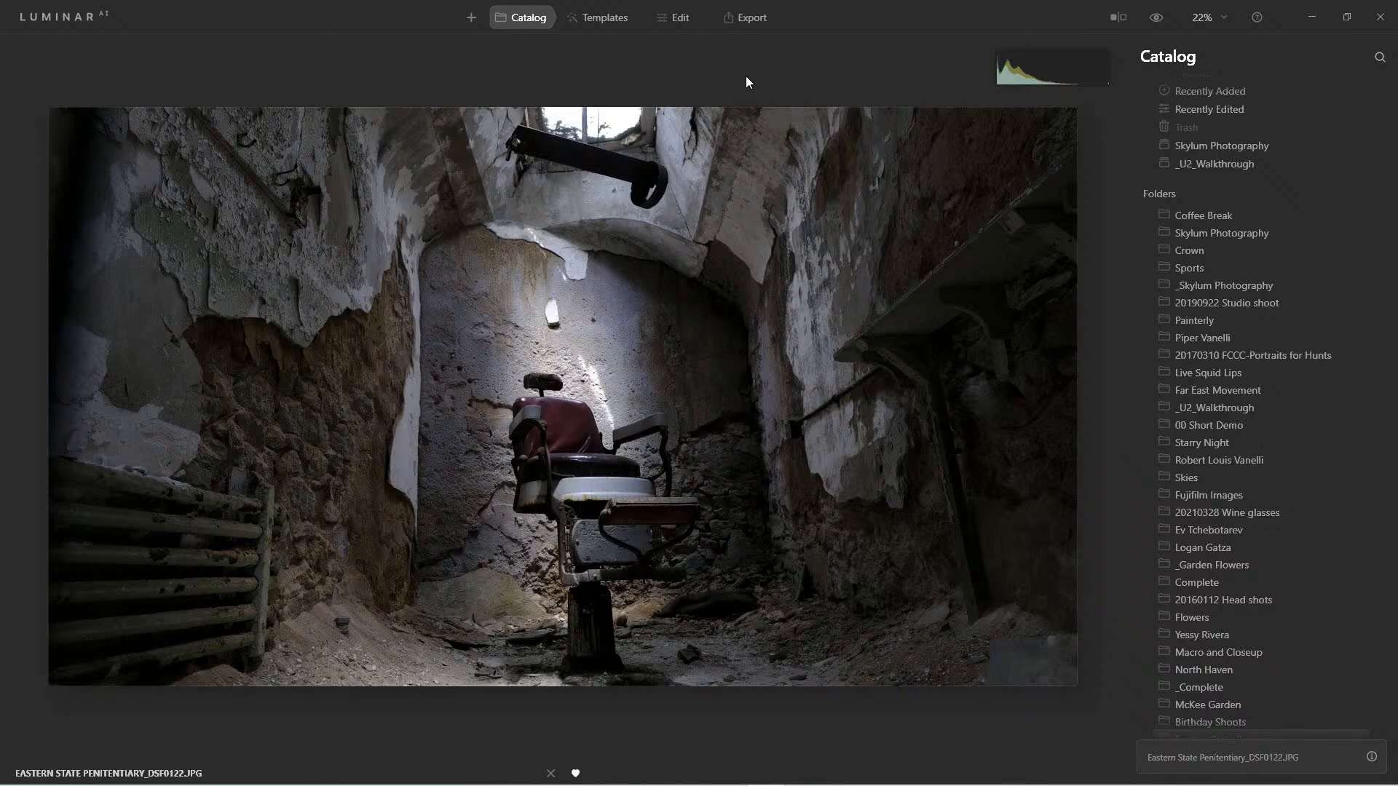
{"action": "key", "text": "Escape"}
{"action": "double_click", "coordinate": [660, 521]}
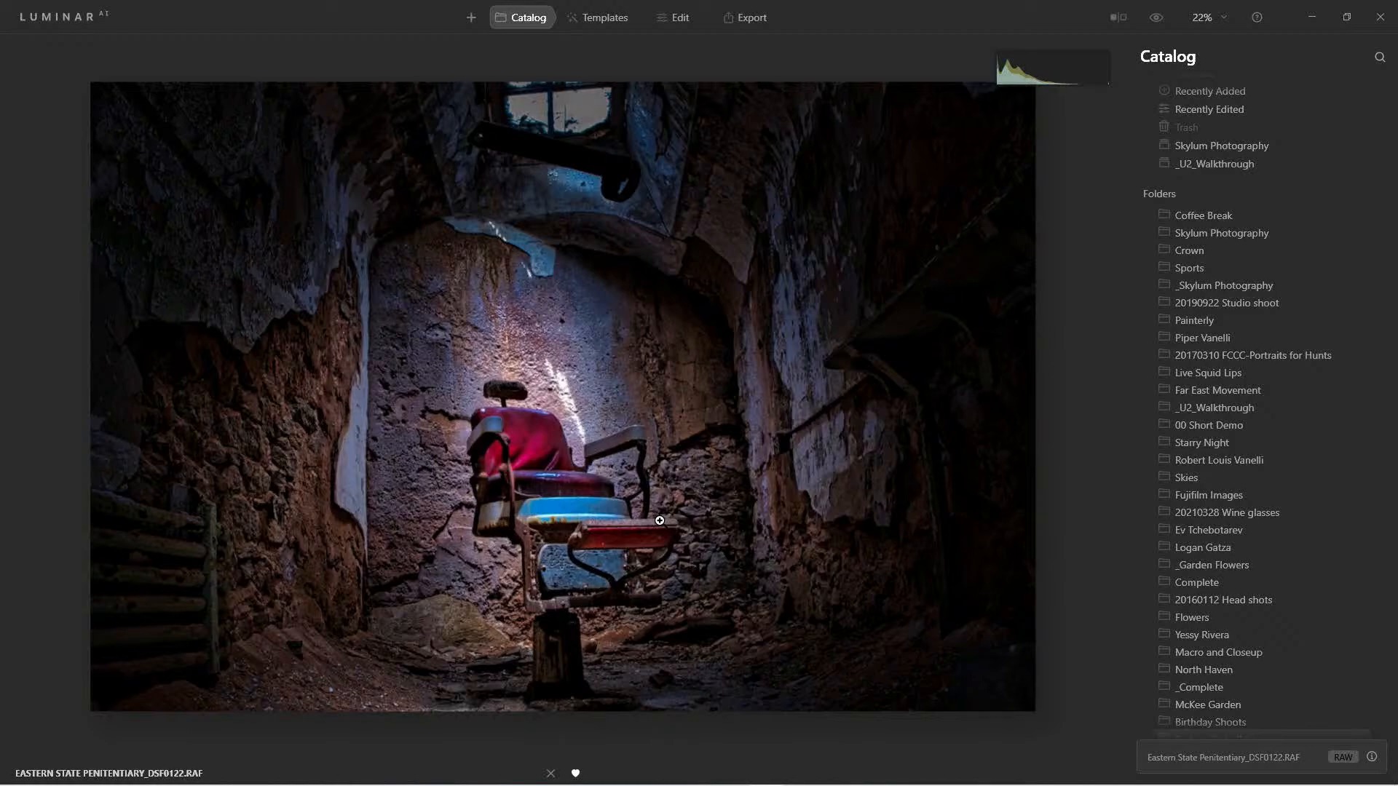
{"action": "key", "text": "Left"}
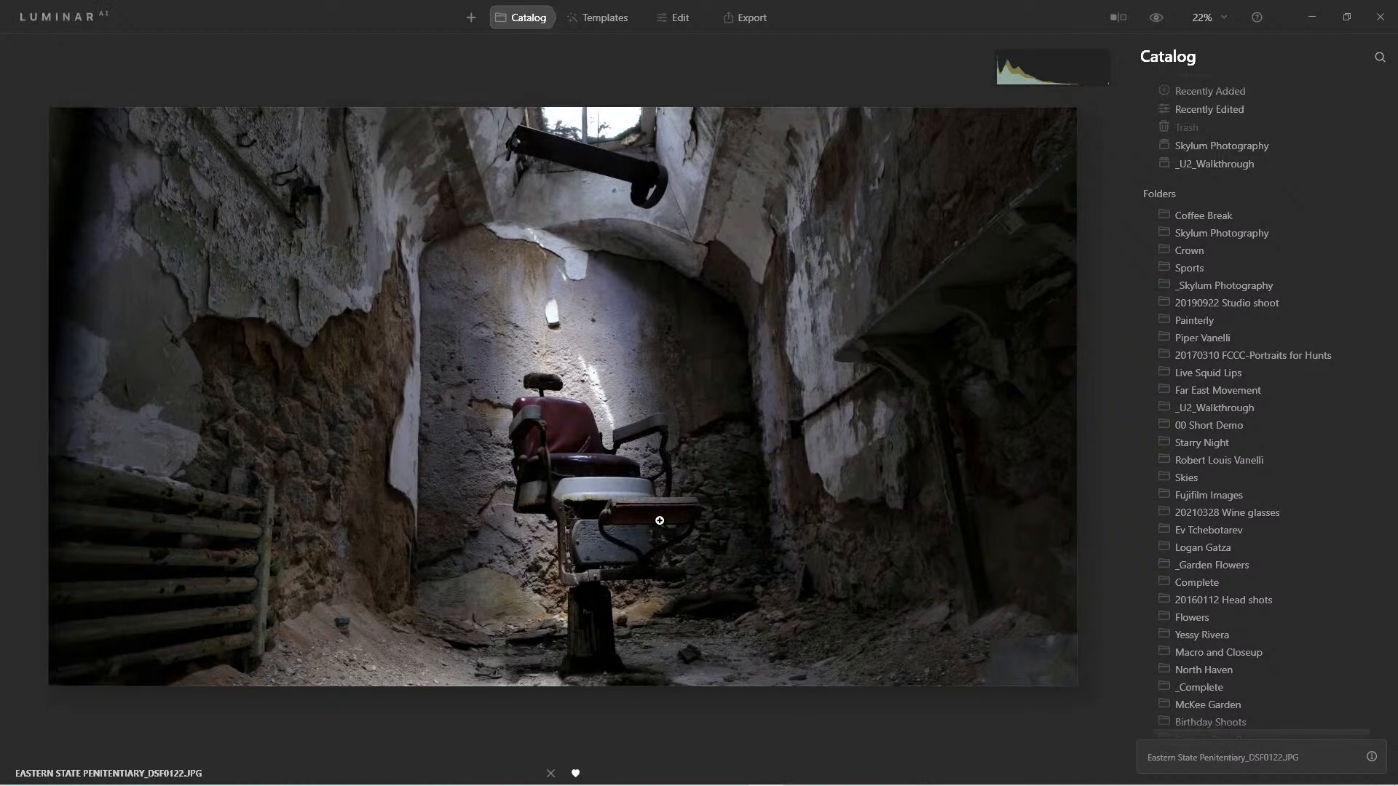
{"action": "key", "text": "Right"}
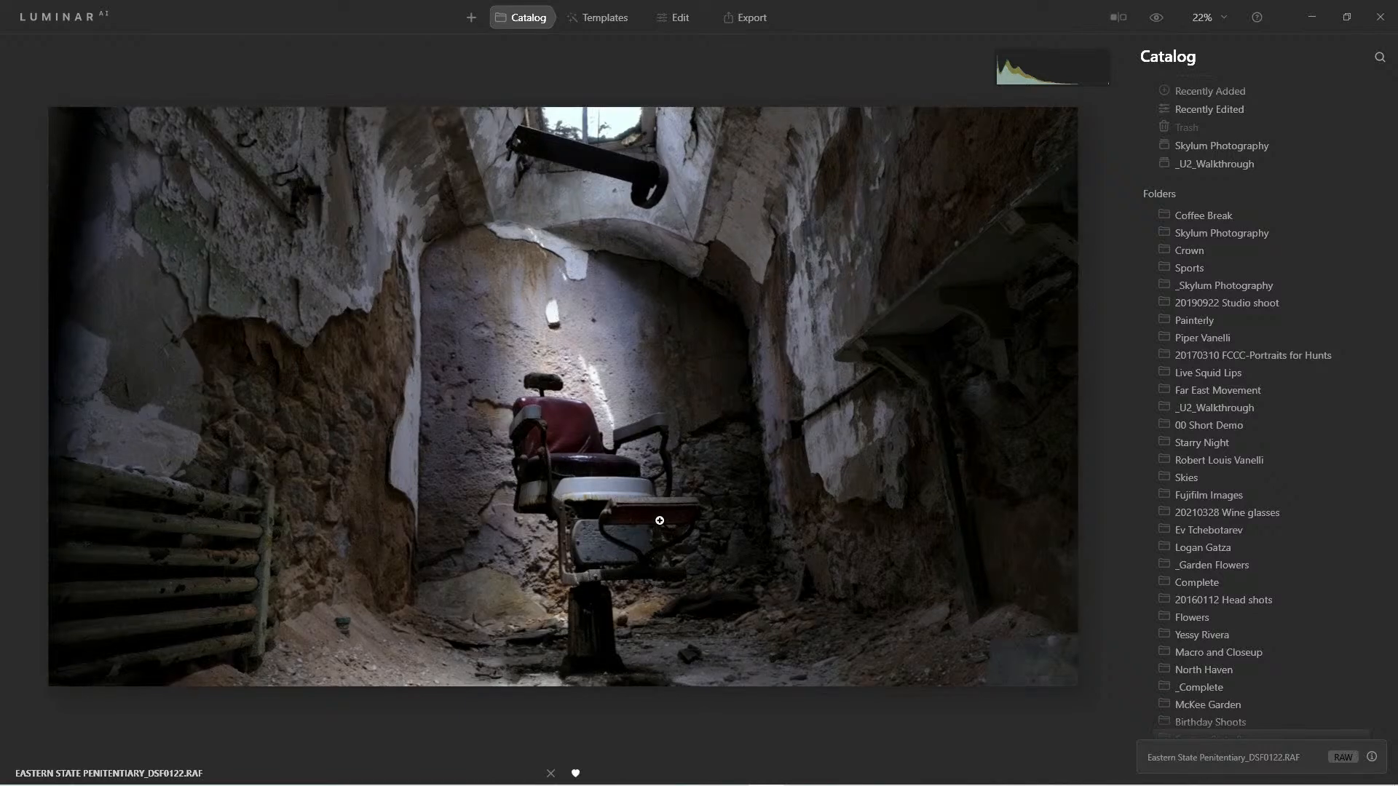
{"action": "key", "text": "Right"}
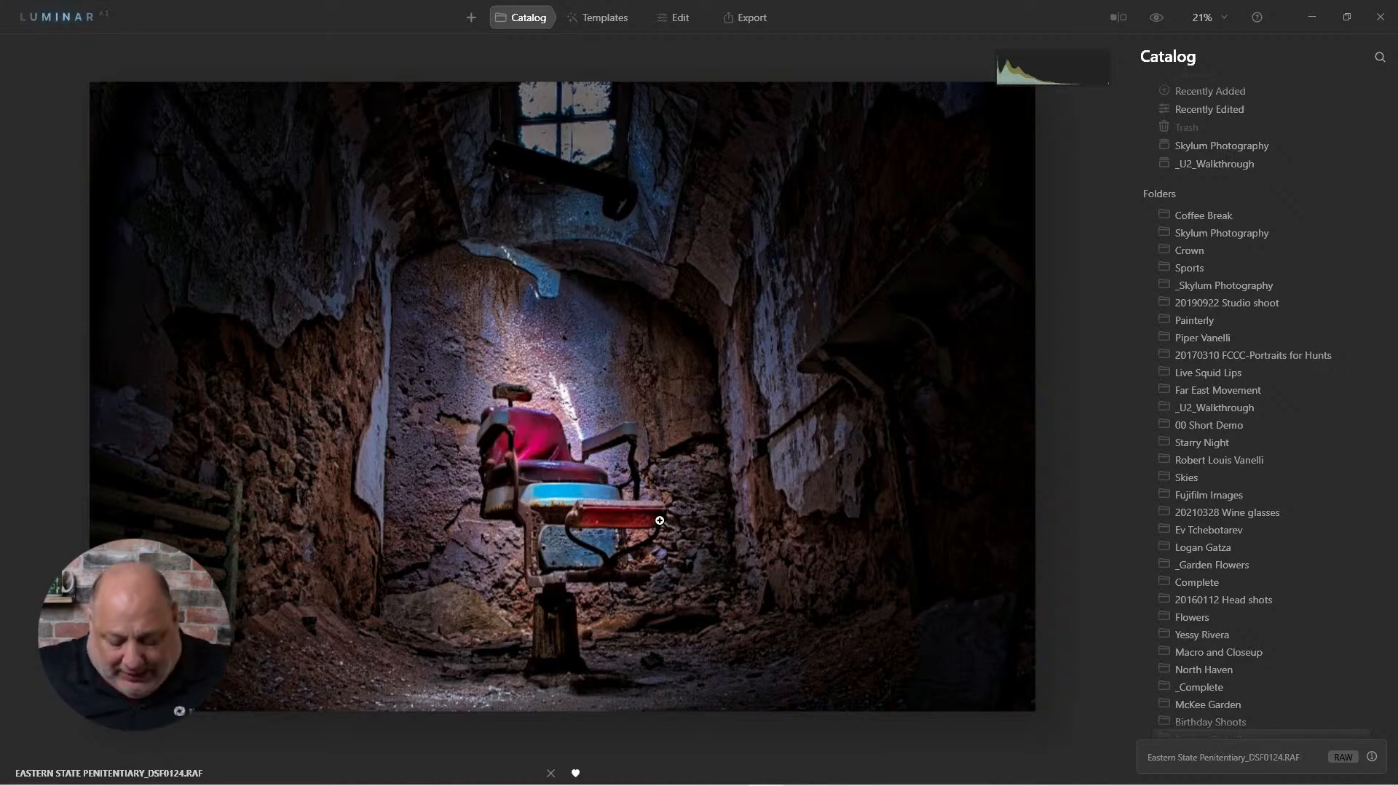
{"action": "key", "text": "Right"}
{"action": "key", "text": "Right"}
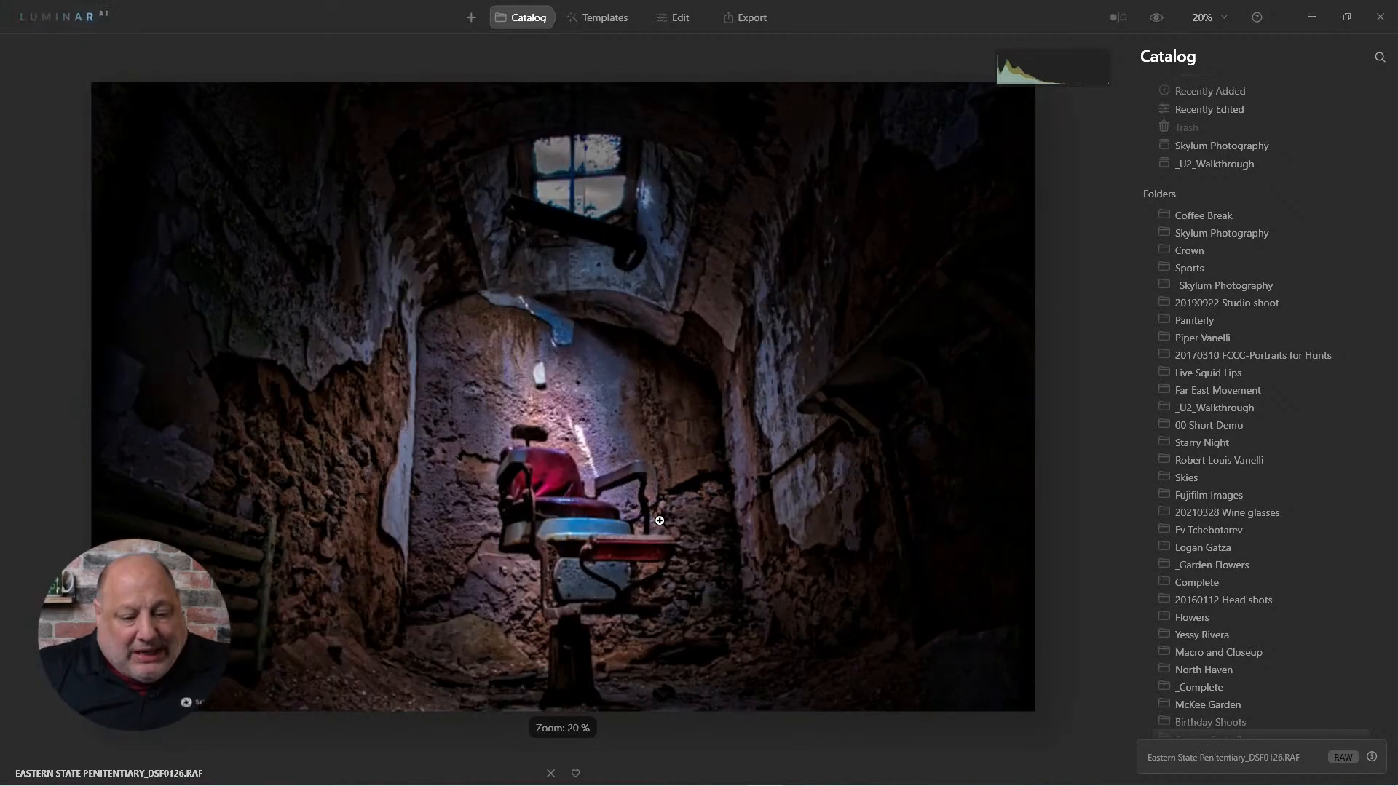
{"action": "double_click", "coordinate": [660, 521]}
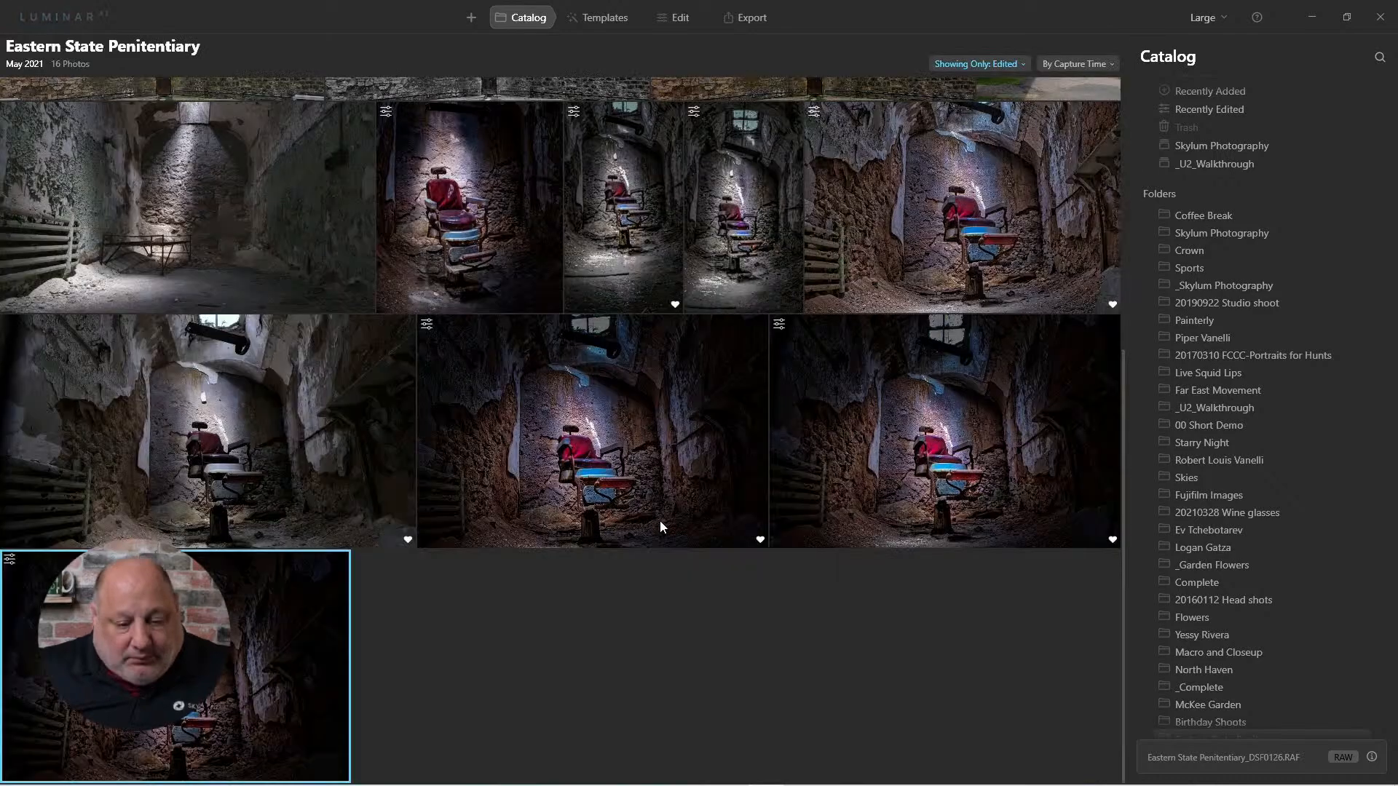
- Open Eastern State Penitentiary_DSF0122.JPG and apply the saved template Eastern State Penn Chair v2 to it
{"action": "double_click", "coordinate": [368, 451]}
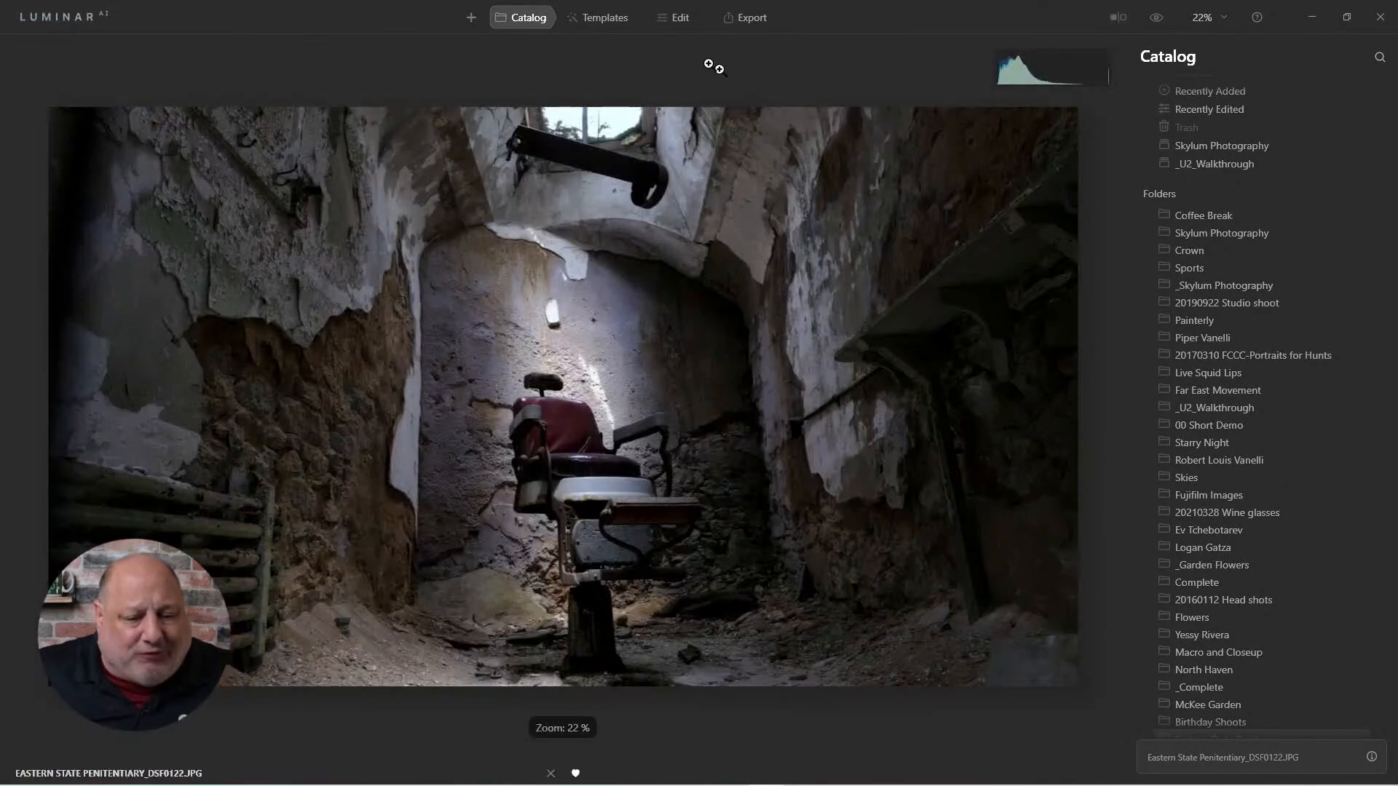
{"action": "left_click", "coordinate": [615, 22]}
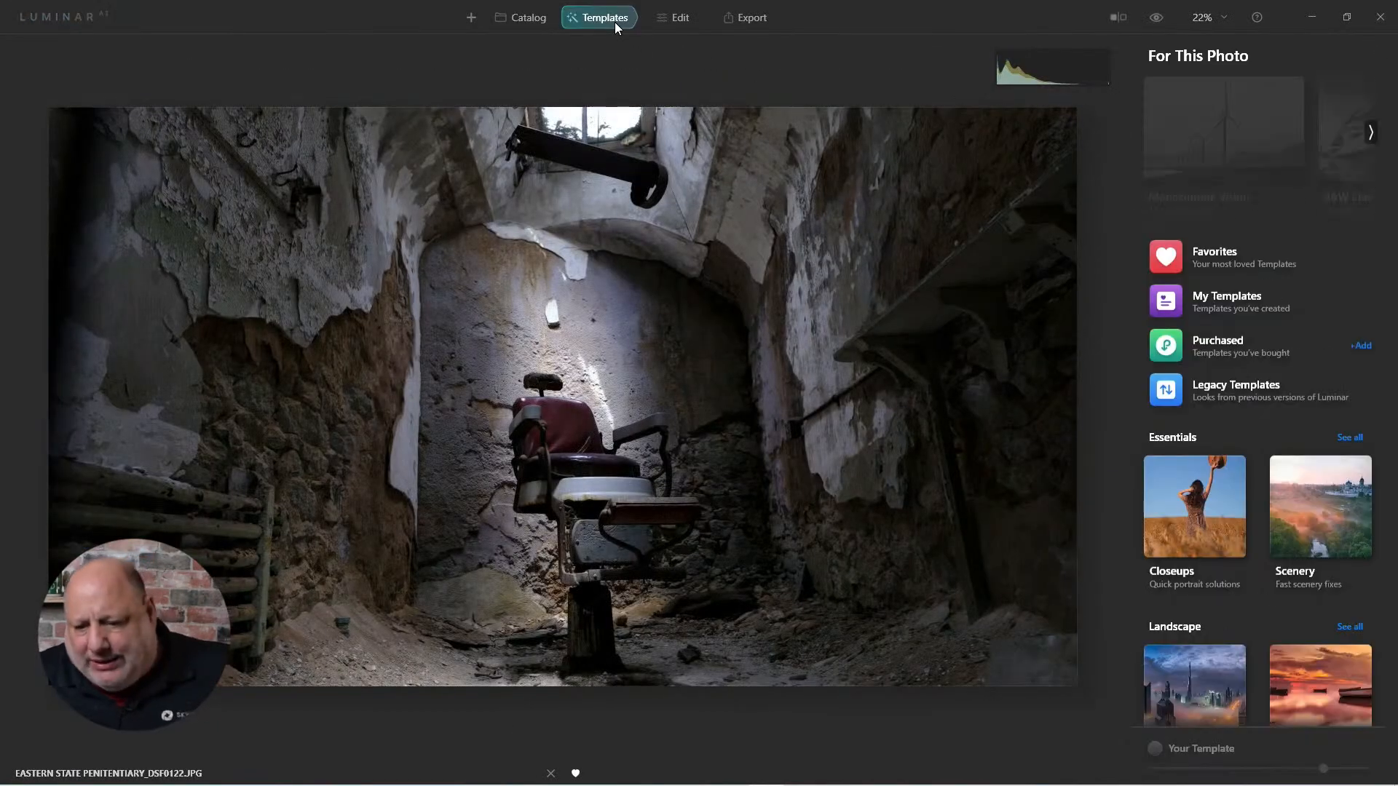
{"action": "left_click", "coordinate": [1227, 298]}
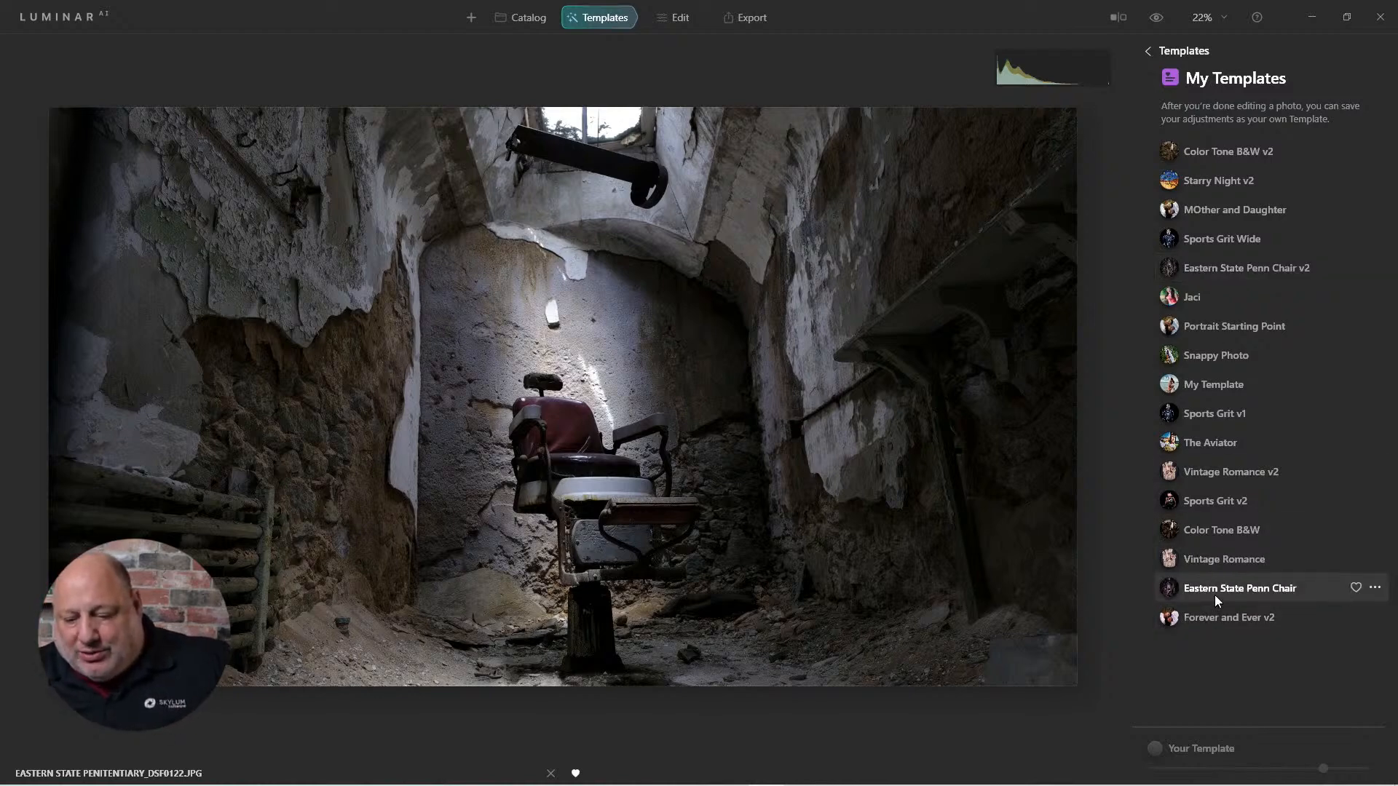
{"action": "left_click", "coordinate": [1229, 268]}
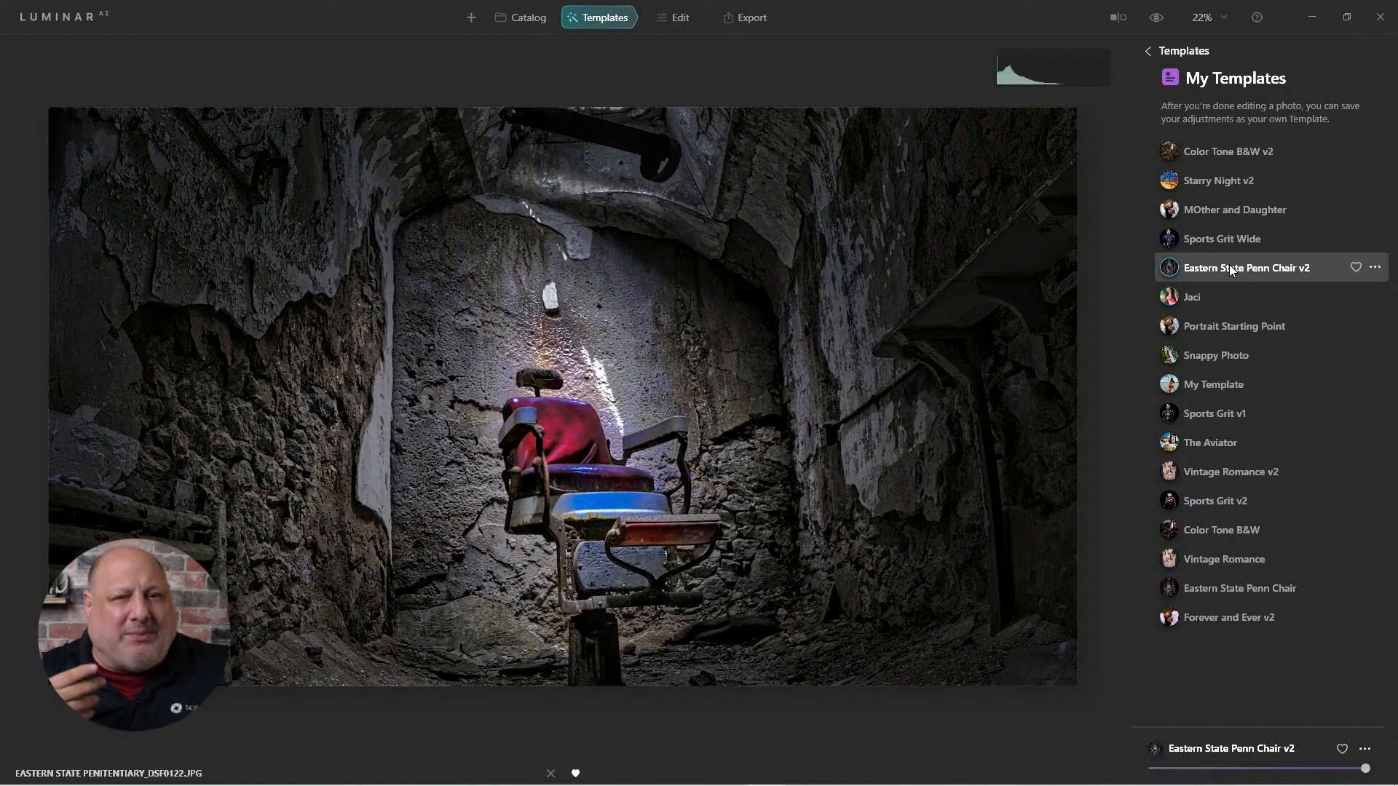
- Examine the Enhance AI and Composition AI settings that the template applied to the photo
{"action": "left_click", "coordinate": [689, 28]}
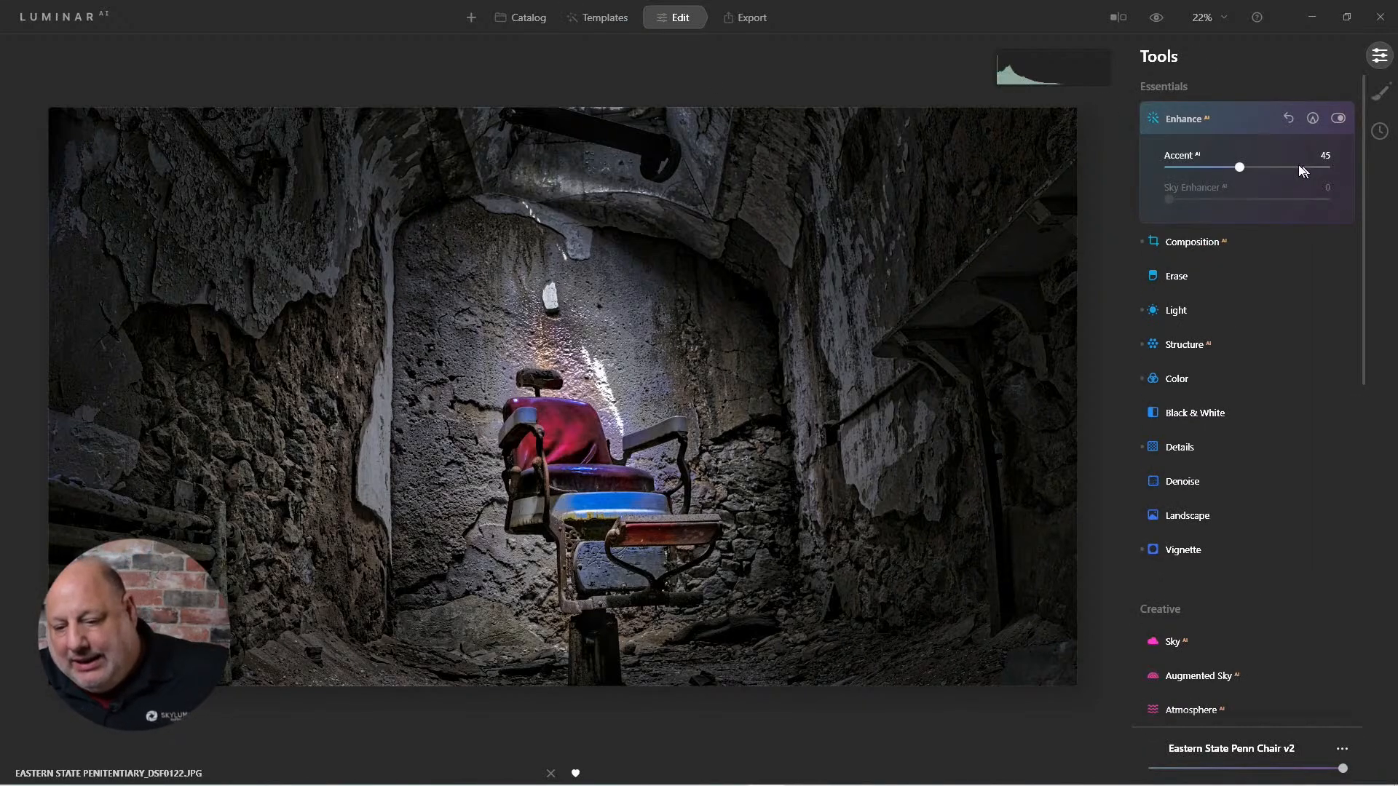
{"action": "left_click", "coordinate": [1171, 121]}
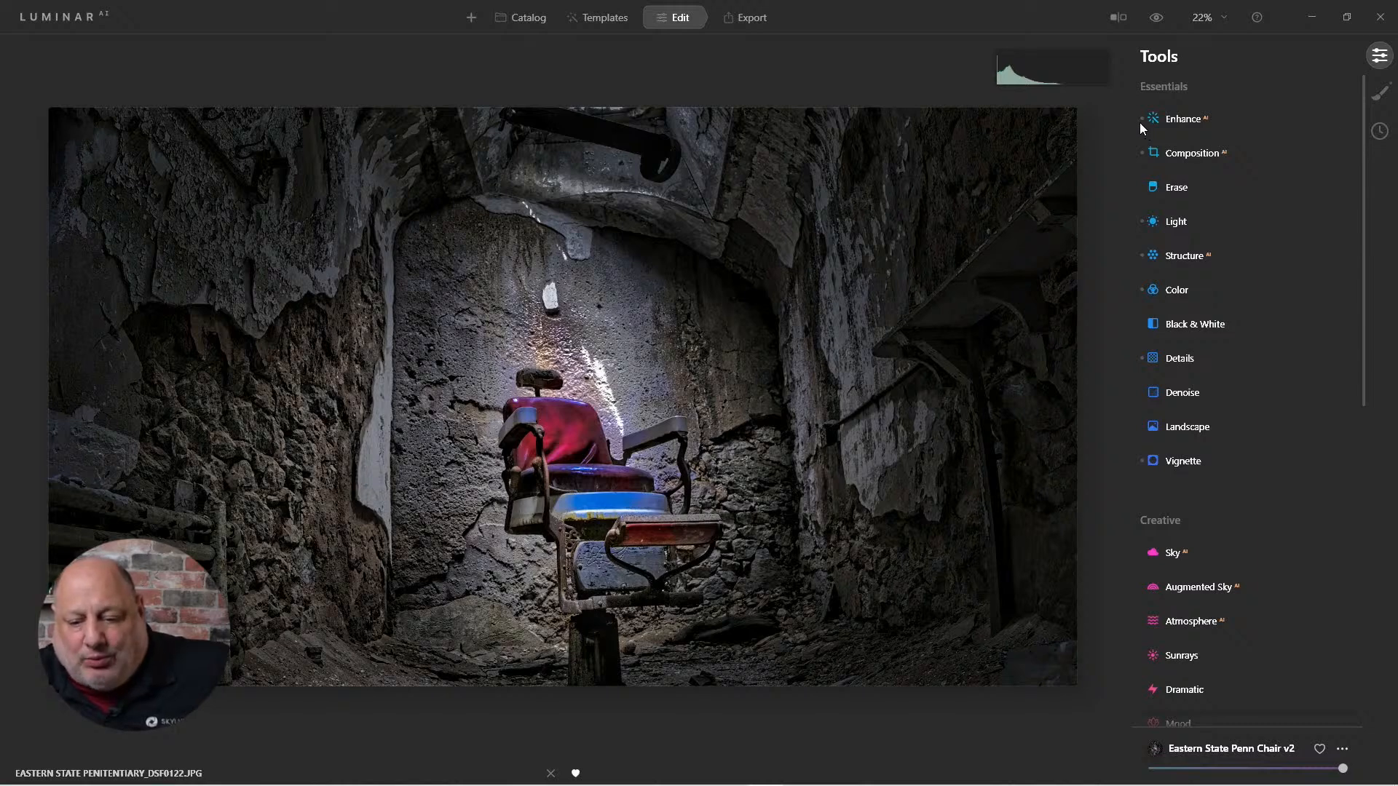
{"action": "left_click", "coordinate": [1176, 121]}
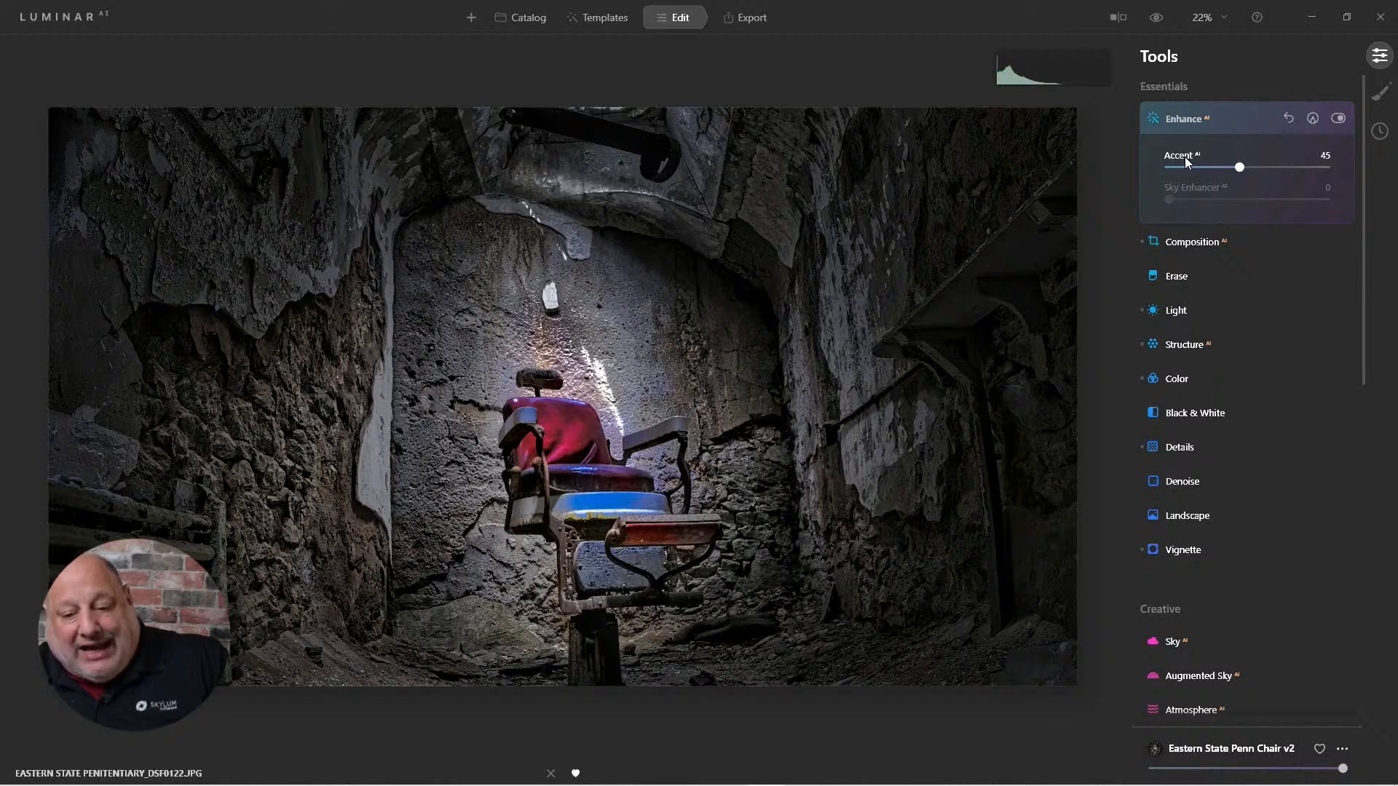
{"action": "left_click", "coordinate": [1173, 244]}
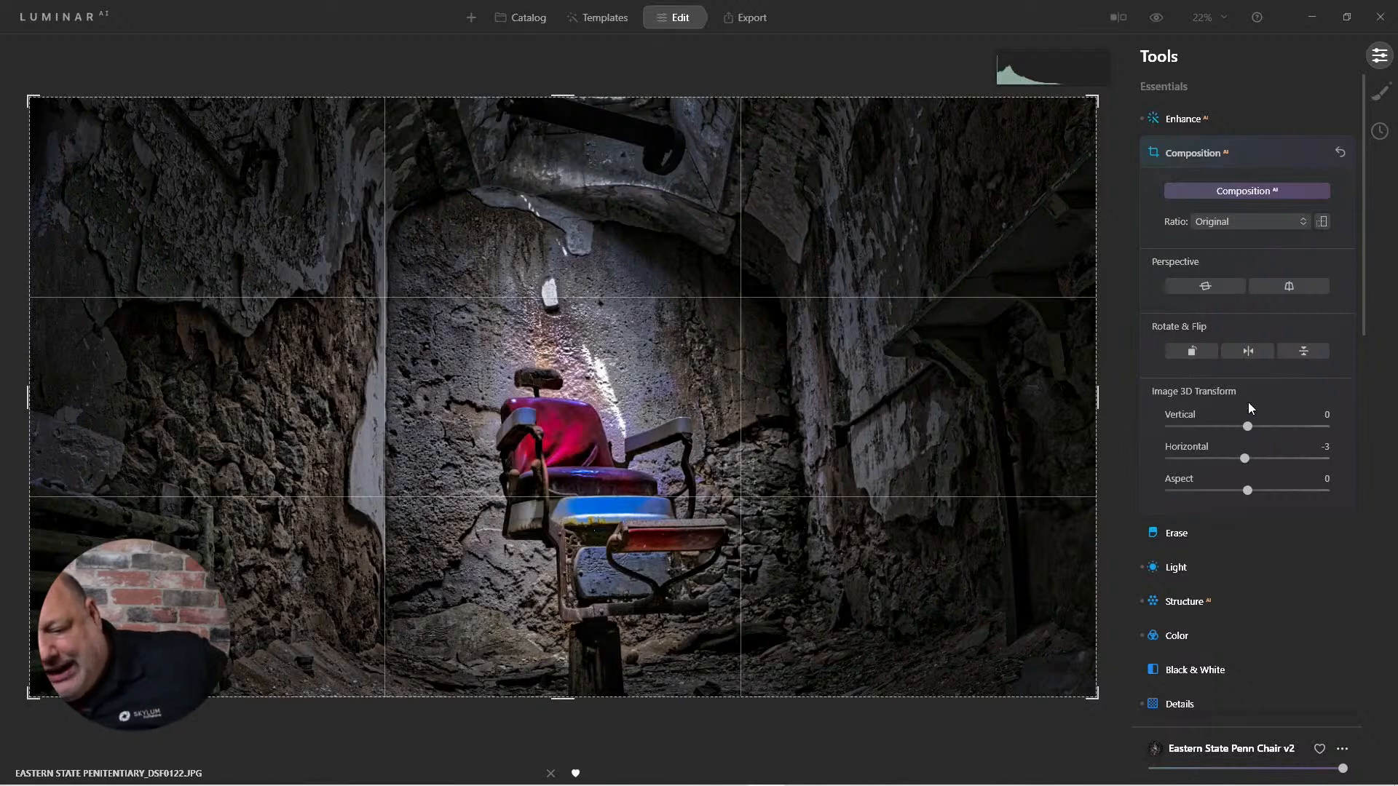
{"action": "left_click", "coordinate": [1178, 153]}
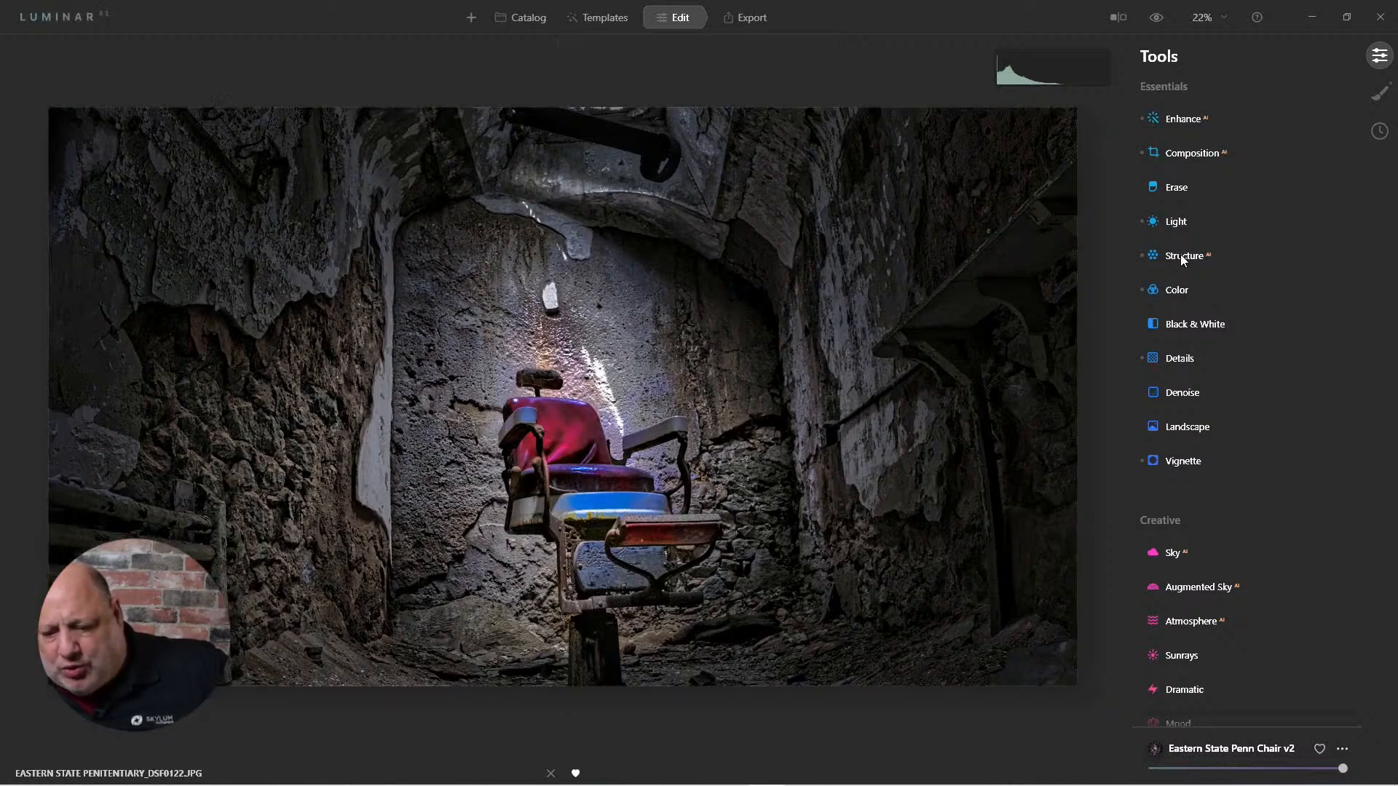
- Examine the Structure AI settings and compare the photo with that adjustment switched off and on again
{"action": "left_click", "coordinate": [1181, 255]}
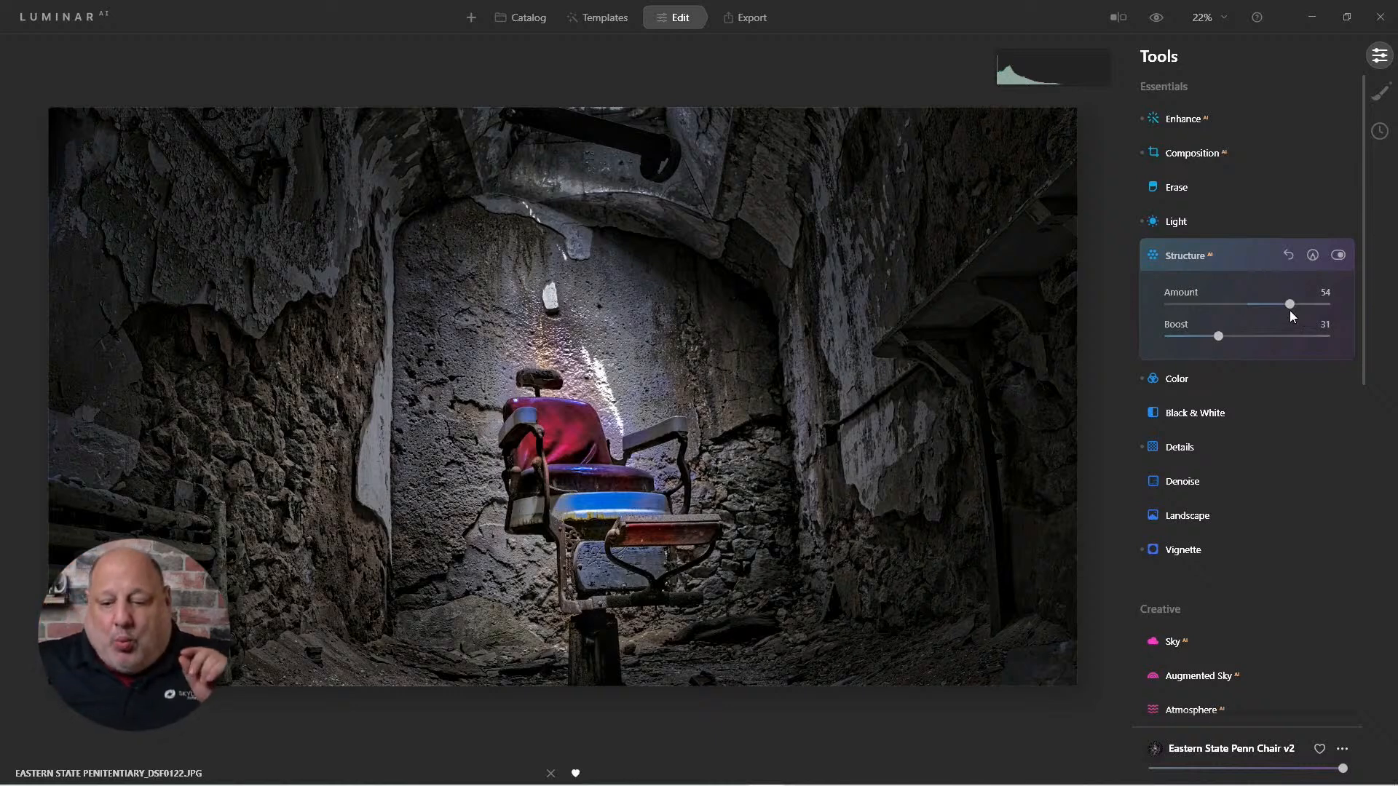
{"action": "left_click", "coordinate": [1338, 260]}
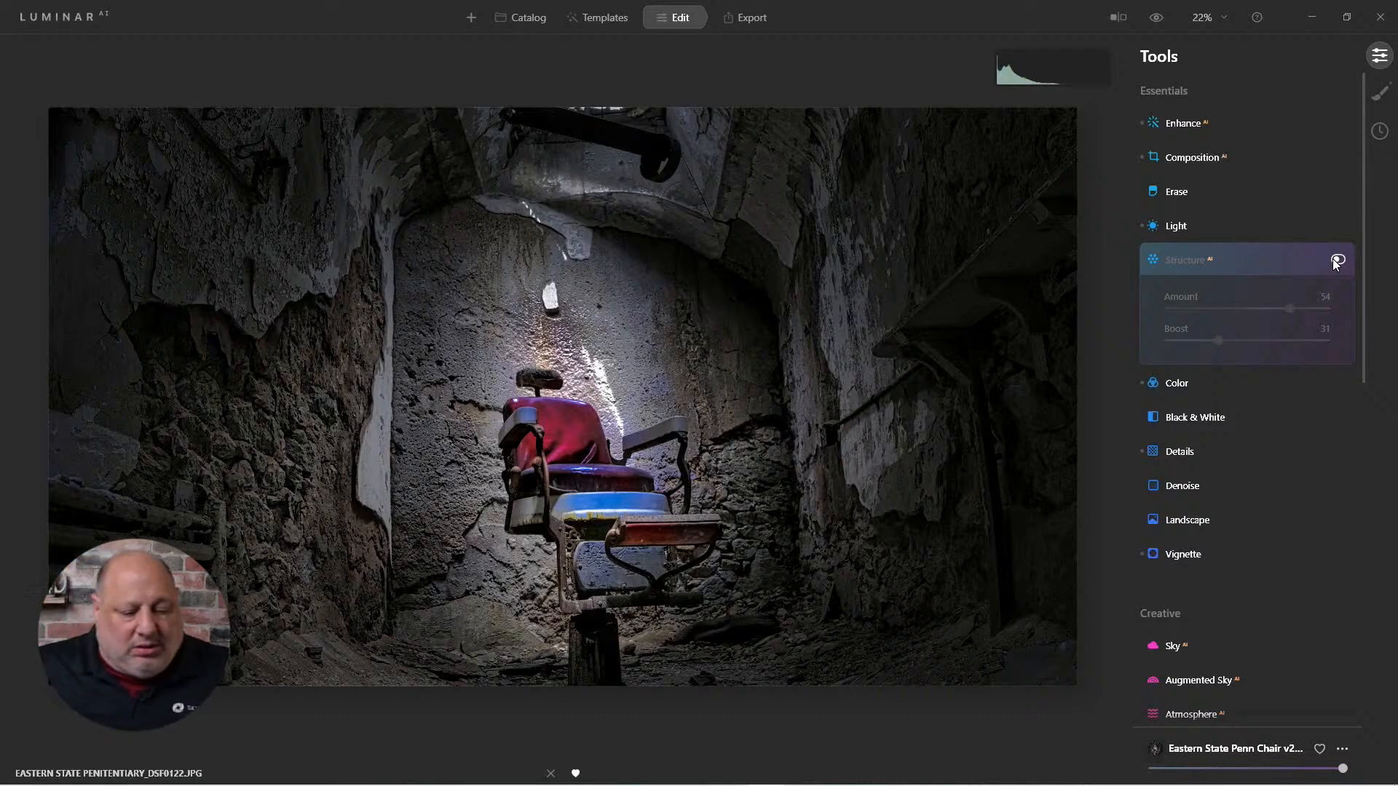
{"action": "left_click", "coordinate": [1337, 261]}
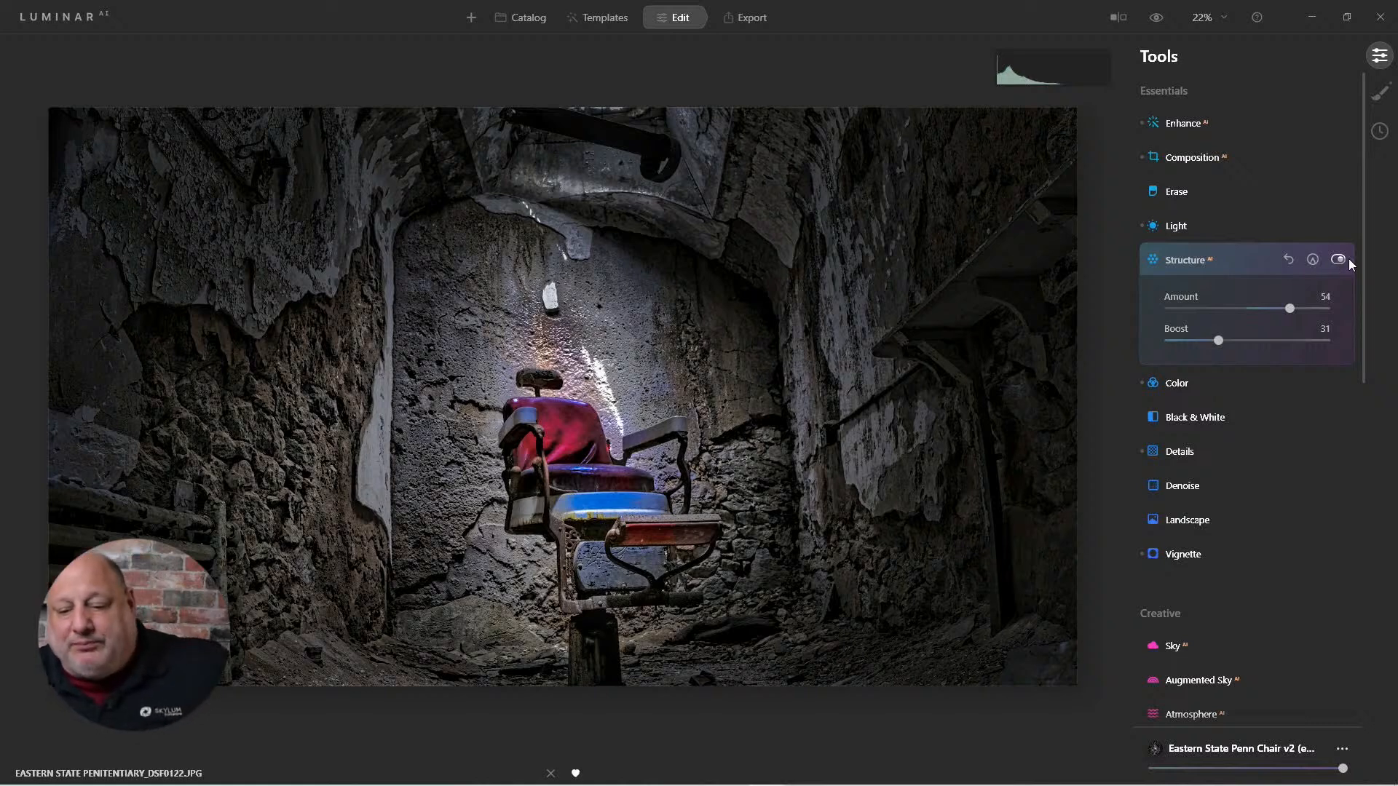
{"action": "left_click", "coordinate": [1191, 261]}
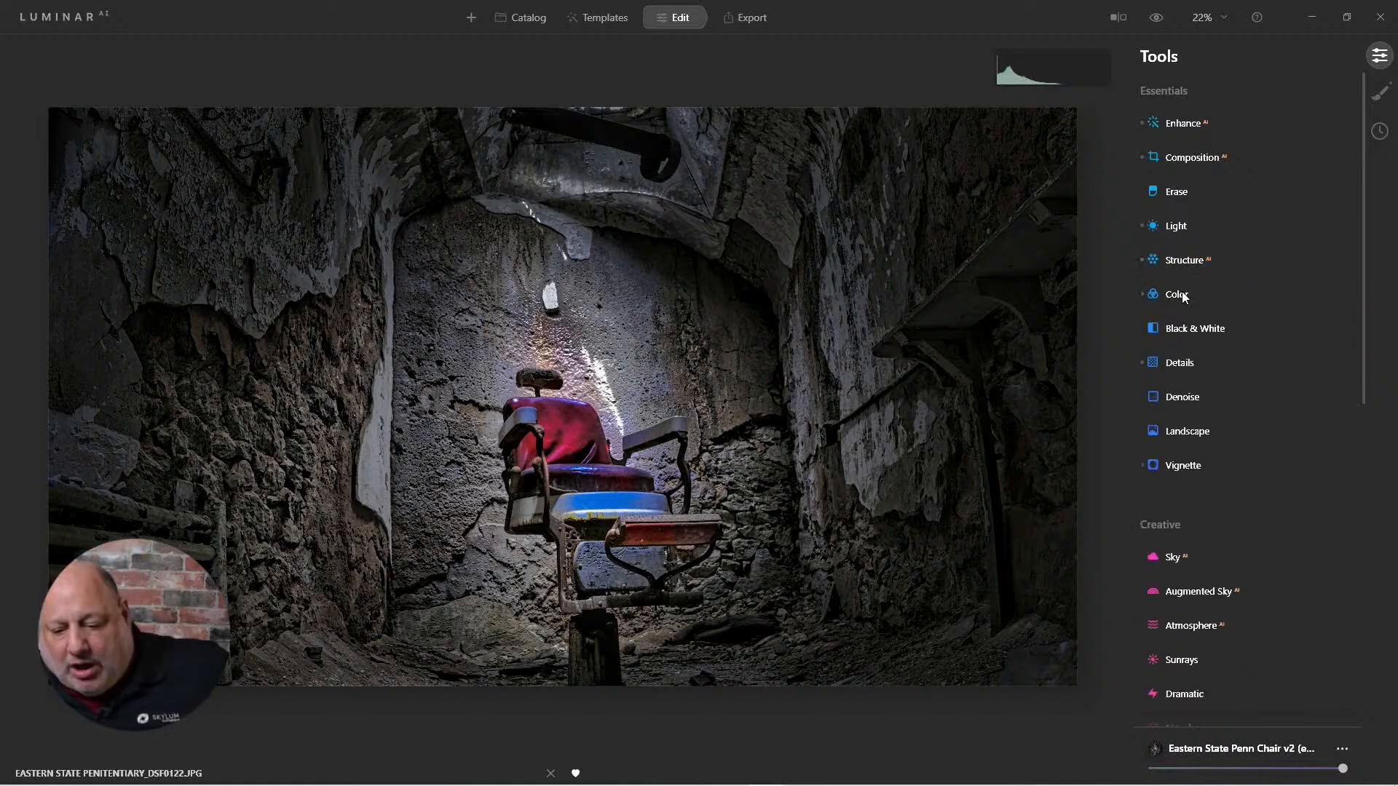
- Check the Color adjustment's saturation and vibrance settings, comparing the photo with the adjustment off and back on
{"action": "left_click", "coordinate": [1182, 293]}
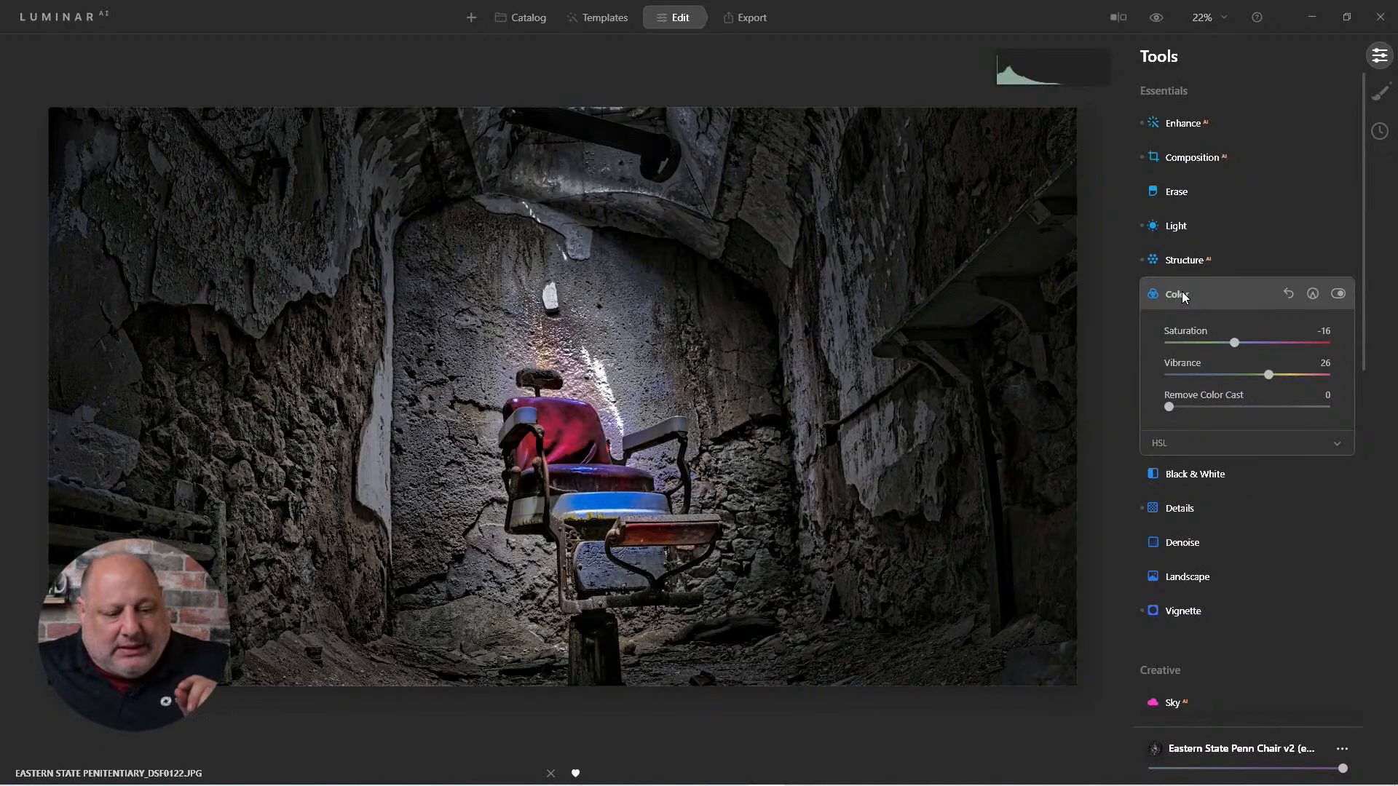
{"action": "left_click", "coordinate": [1337, 294]}
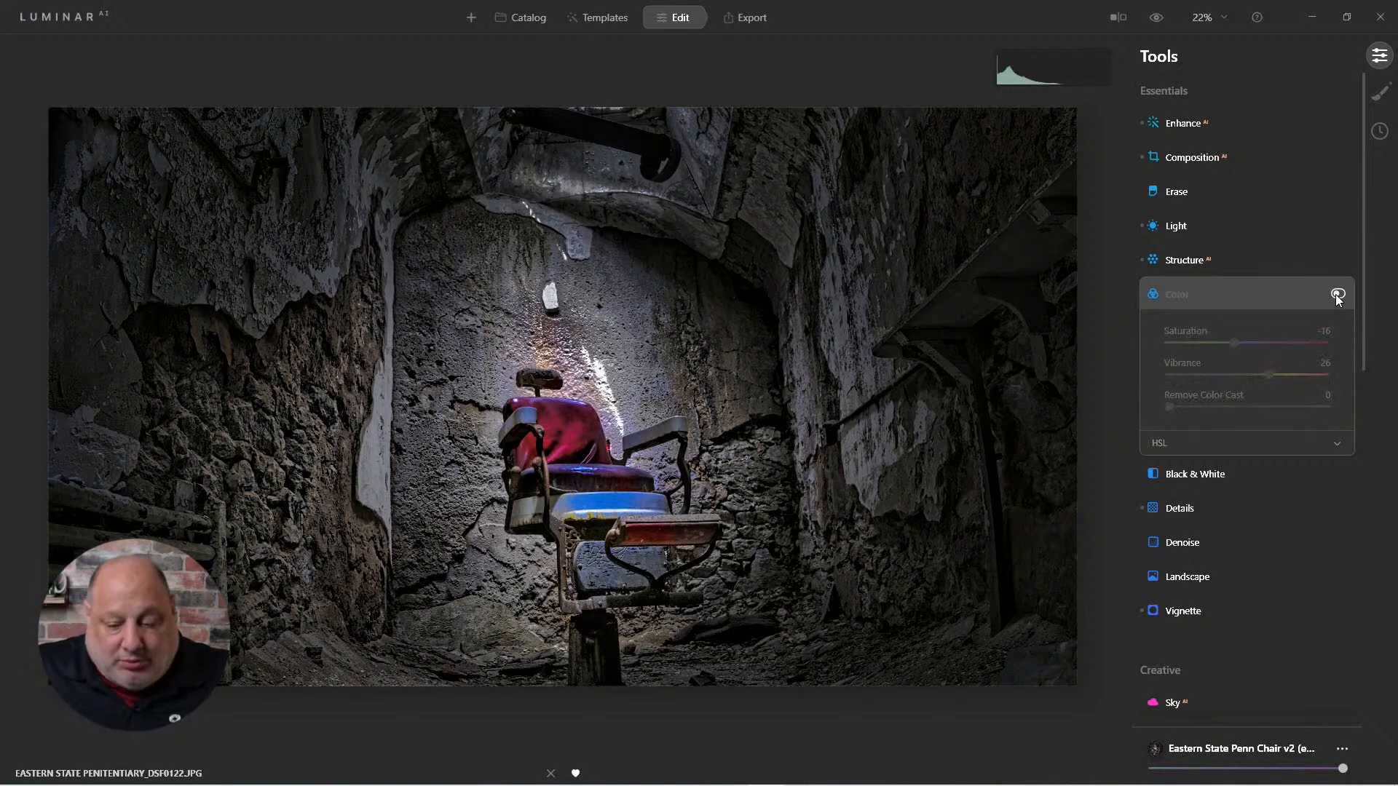
{"action": "left_click", "coordinate": [1337, 294]}
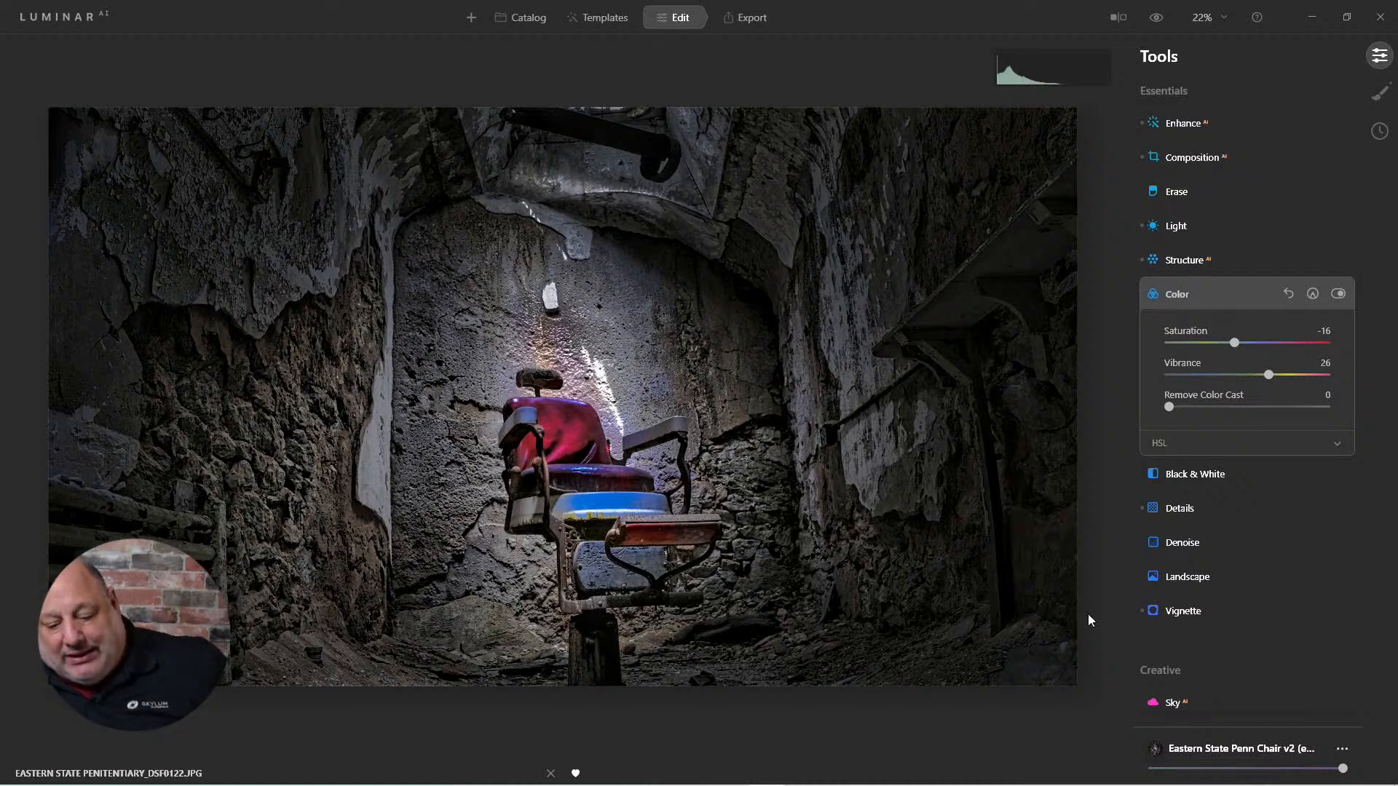
- Inspect the Details adjustment's effect by switching it off and on, both at full view and close up on the chair and wall
{"action": "left_click", "coordinate": [1174, 509]}
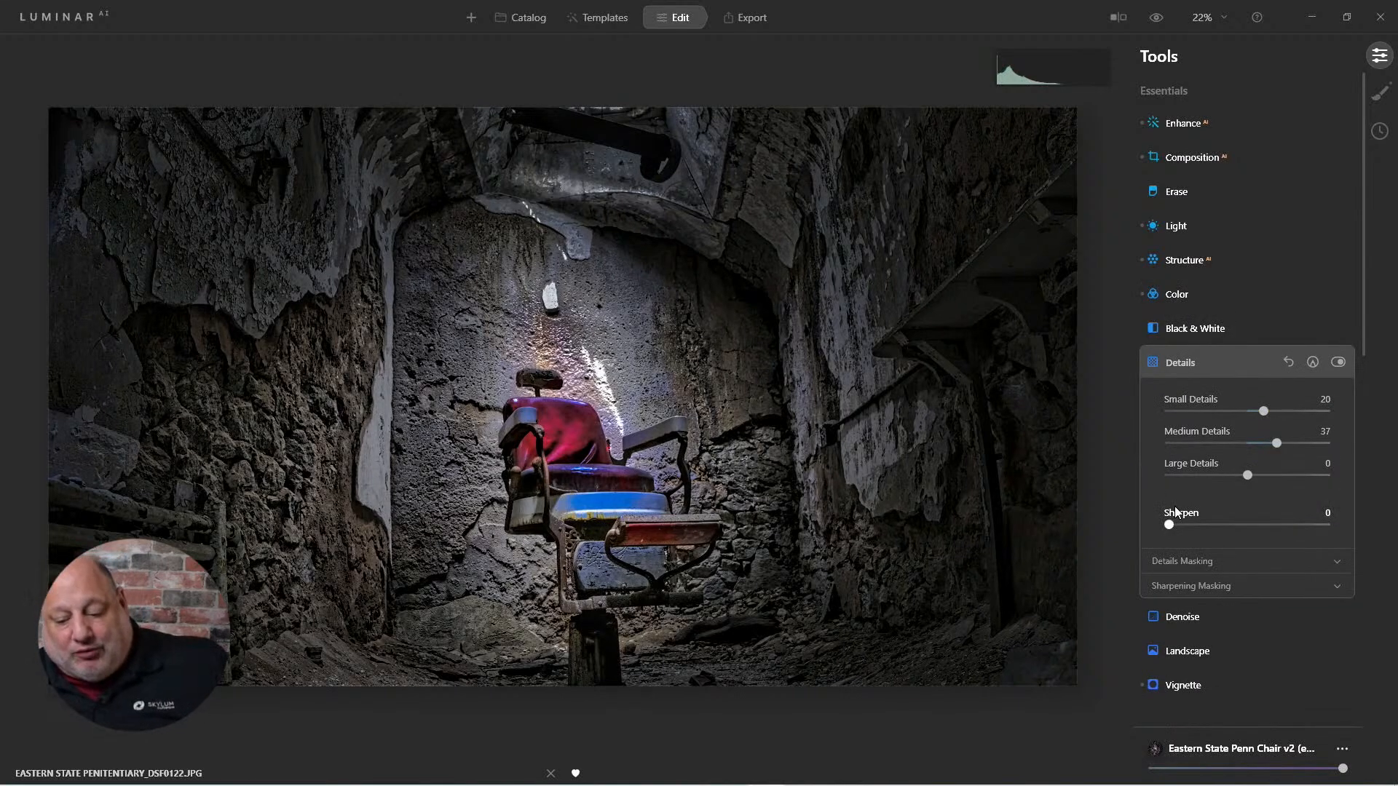
{"action": "left_click", "coordinate": [1337, 365]}
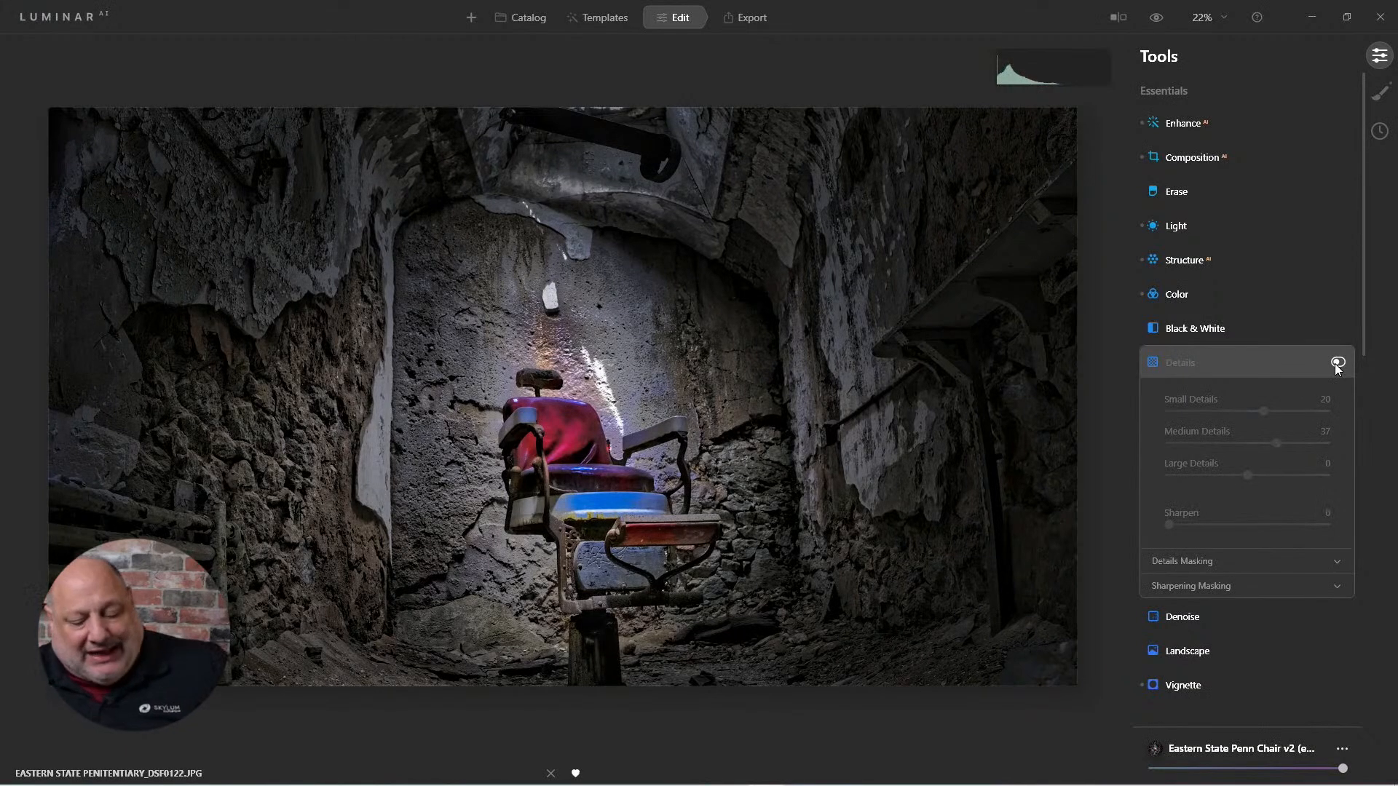
{"action": "left_click", "coordinate": [1337, 364]}
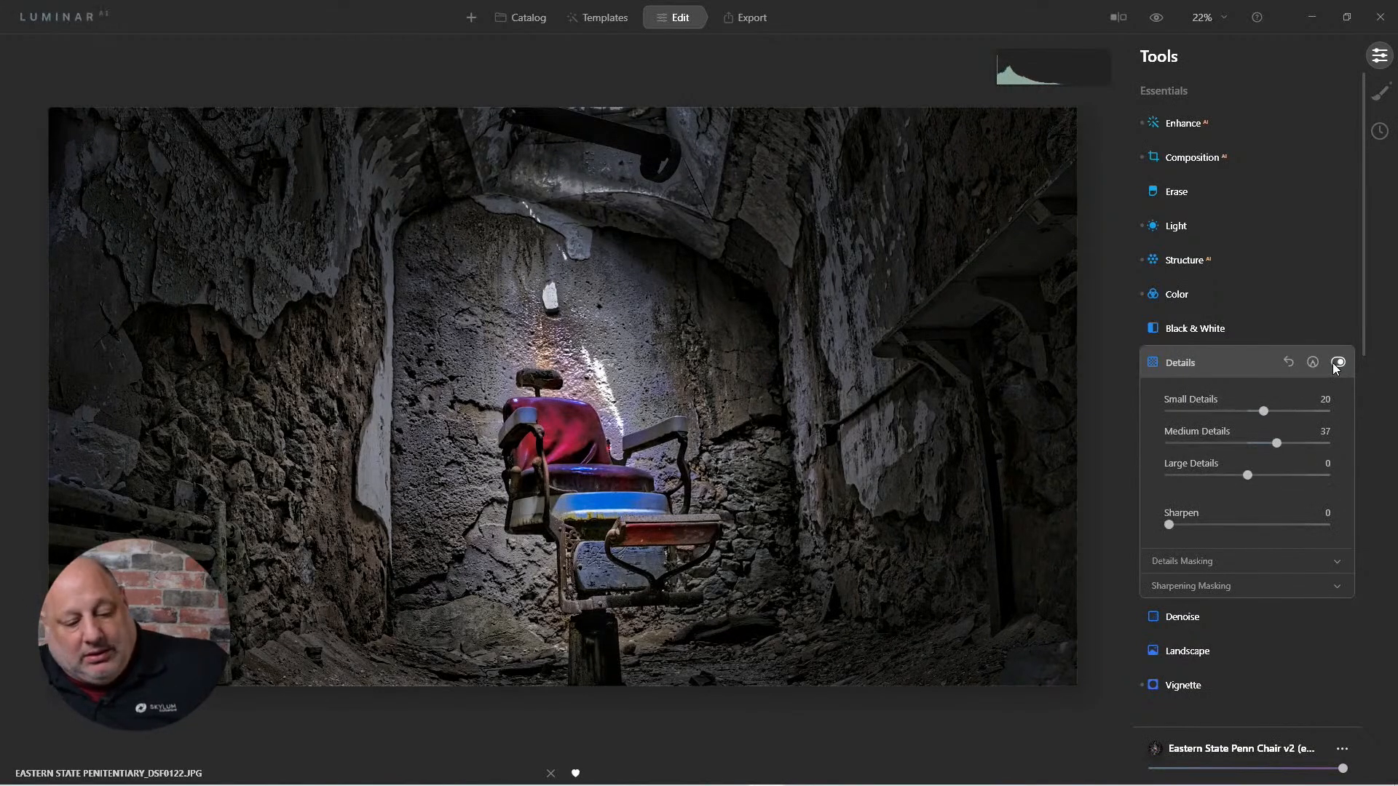
{"action": "scroll", "coordinate": [685, 334], "scroll_direction": "up", "scroll_amount": 1}
{"action": "scroll", "coordinate": [686, 334], "scroll_direction": "up", "scroll_amount": 3}
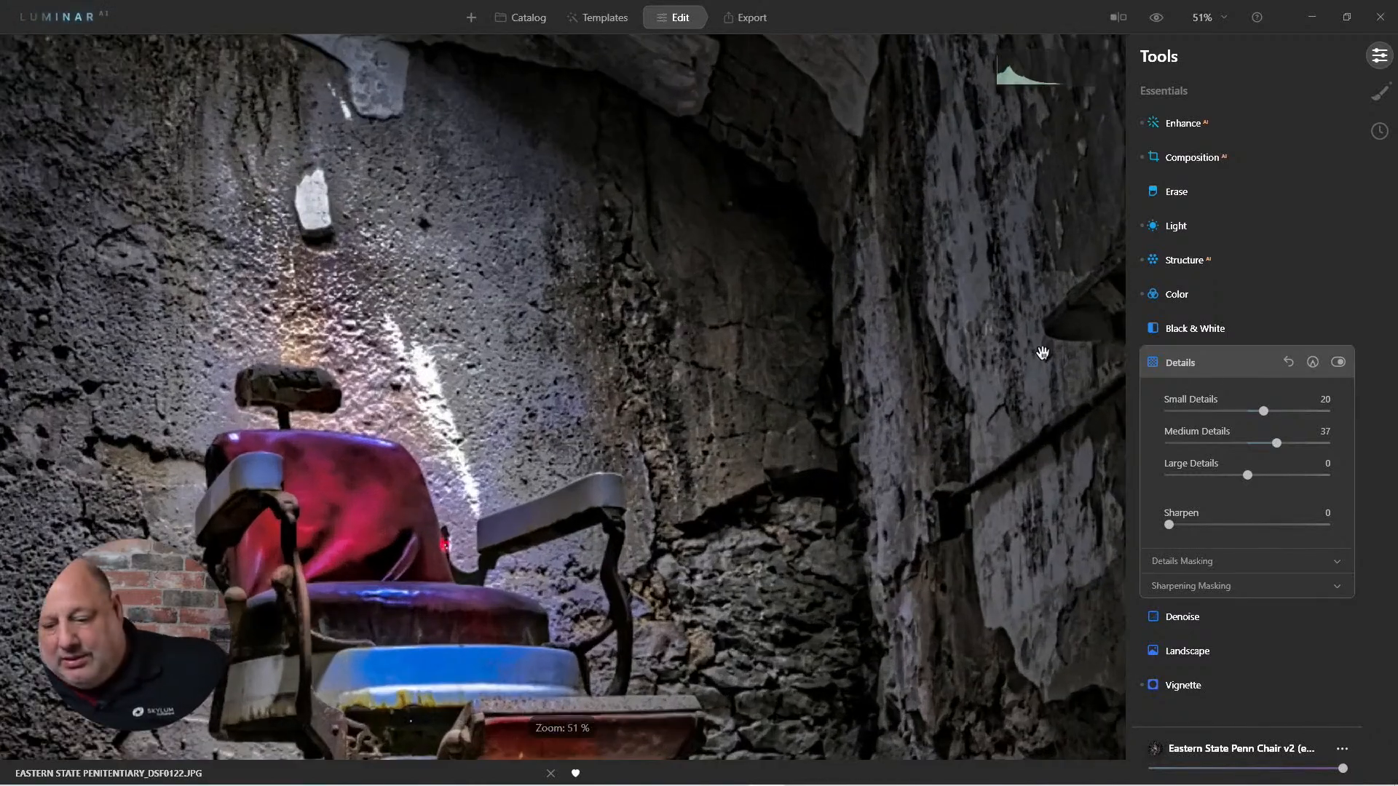
{"action": "left_click", "coordinate": [1337, 363]}
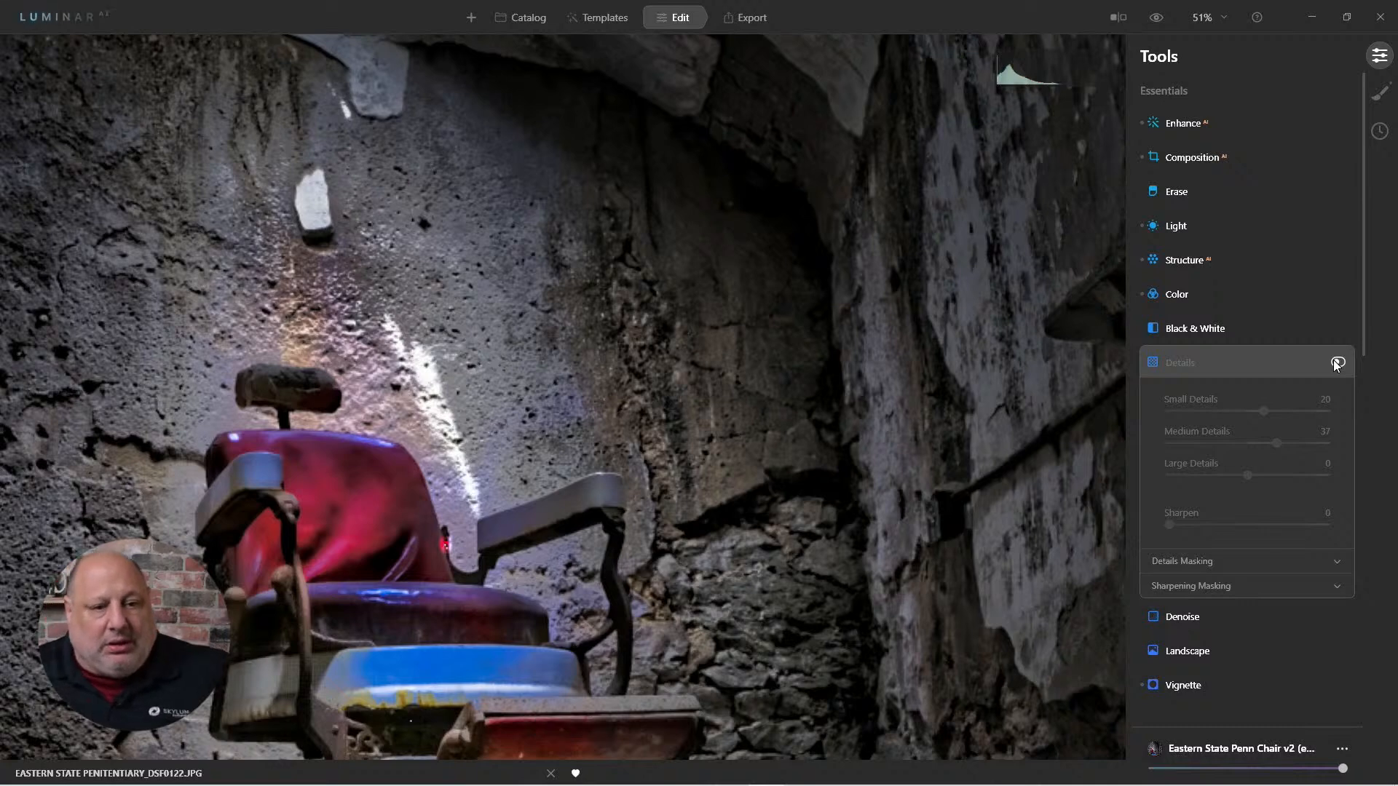
{"action": "left_click", "coordinate": [1337, 362]}
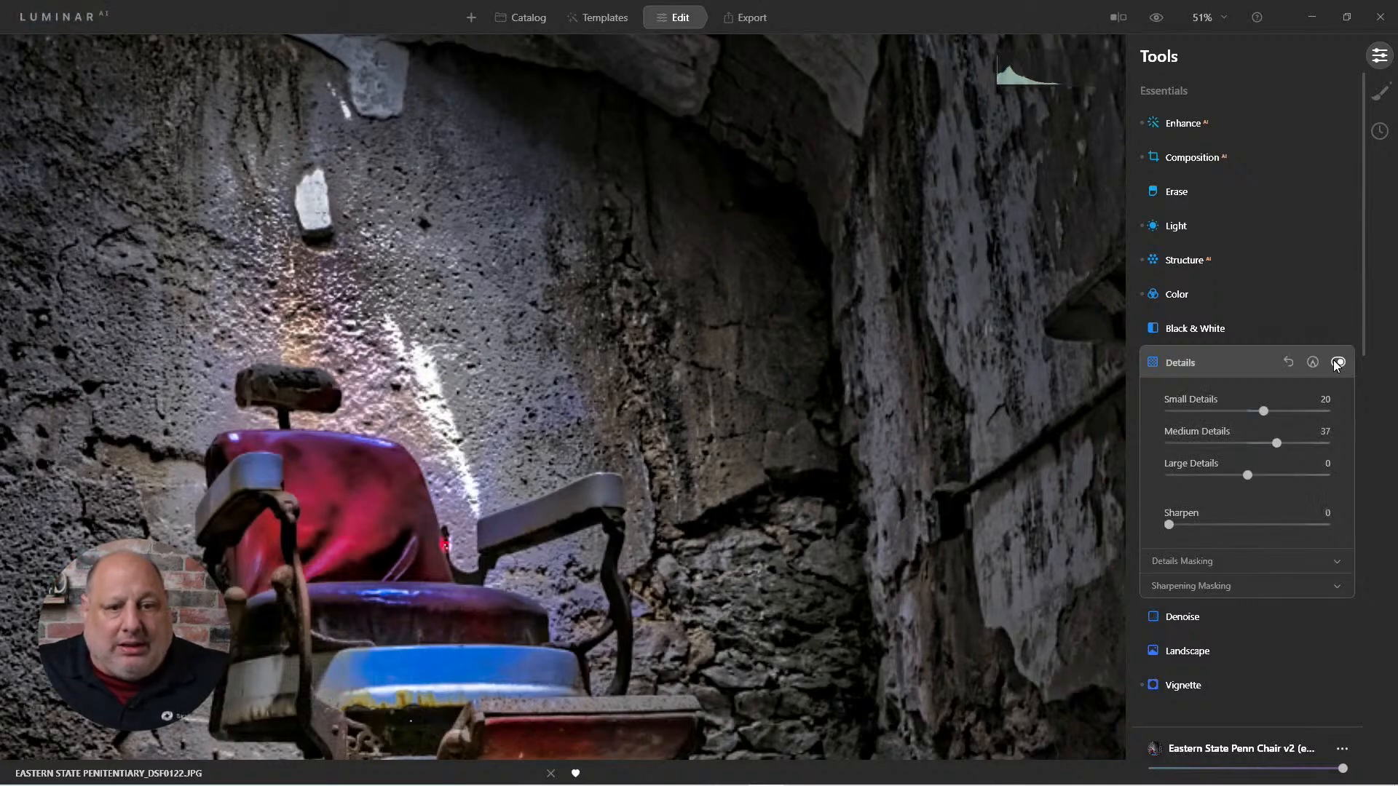
{"action": "left_click", "coordinate": [1181, 367]}
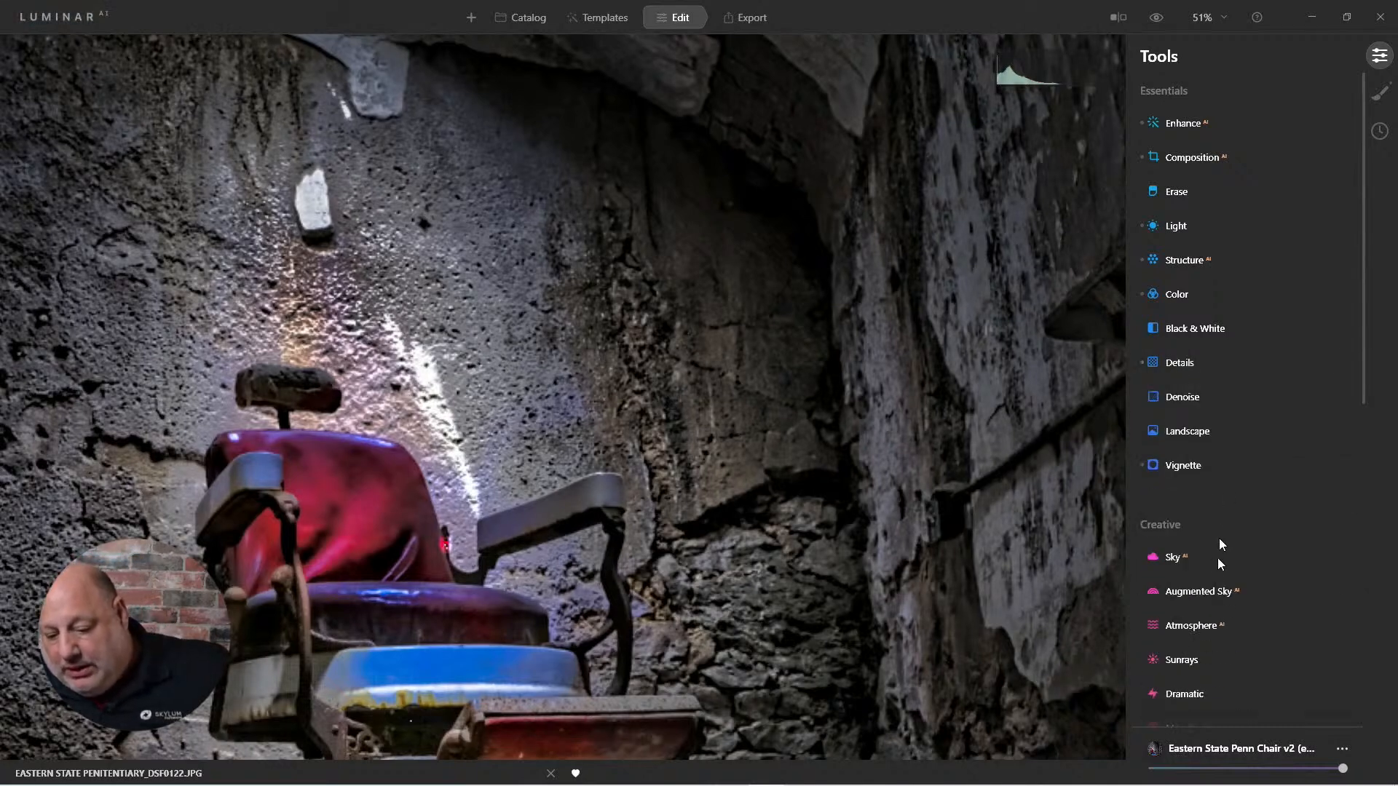
- View the whole photo and compare it with the Vignette adjustment switched off and on again
{"action": "scroll", "coordinate": [1211, 608], "scroll_direction": "down", "scroll_amount": 2}
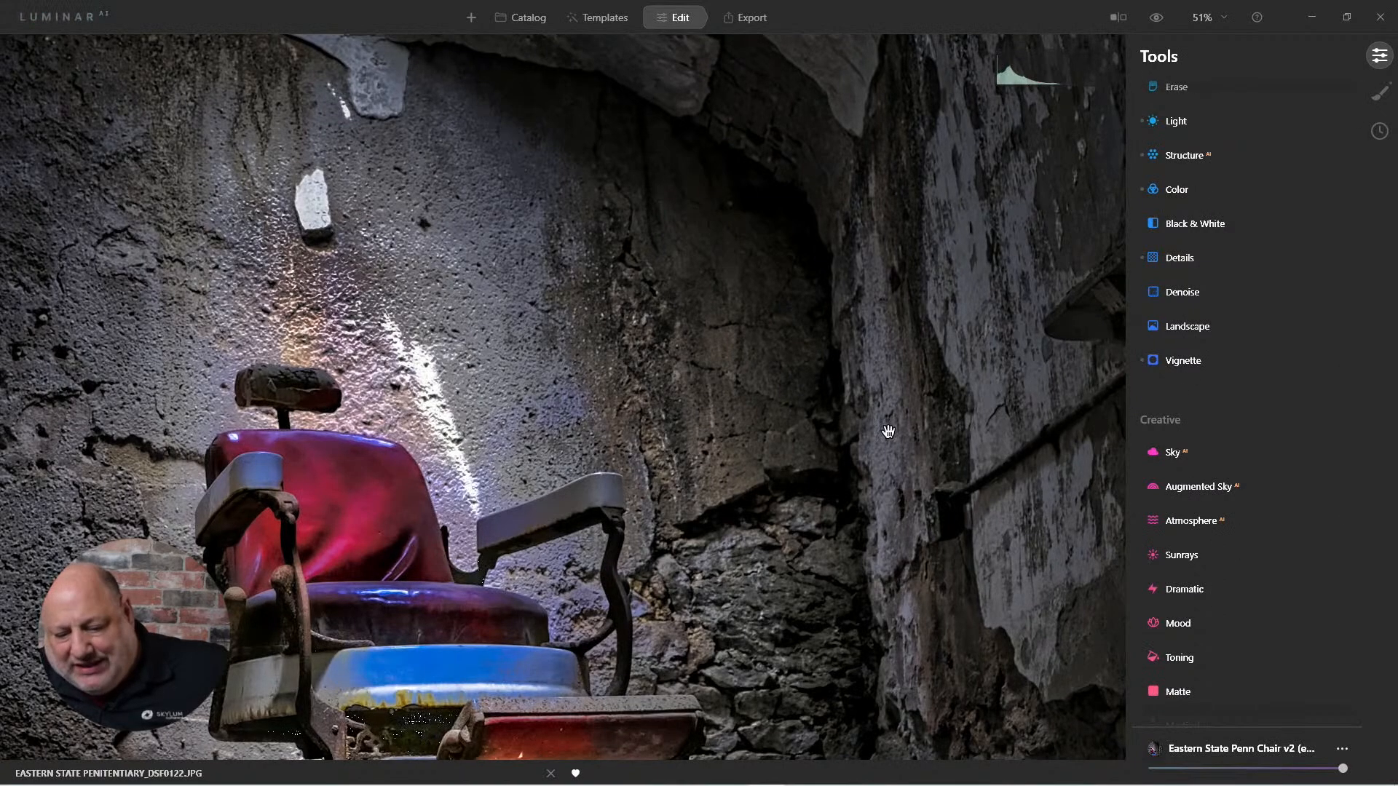
{"action": "left_click", "coordinate": [924, 420]}
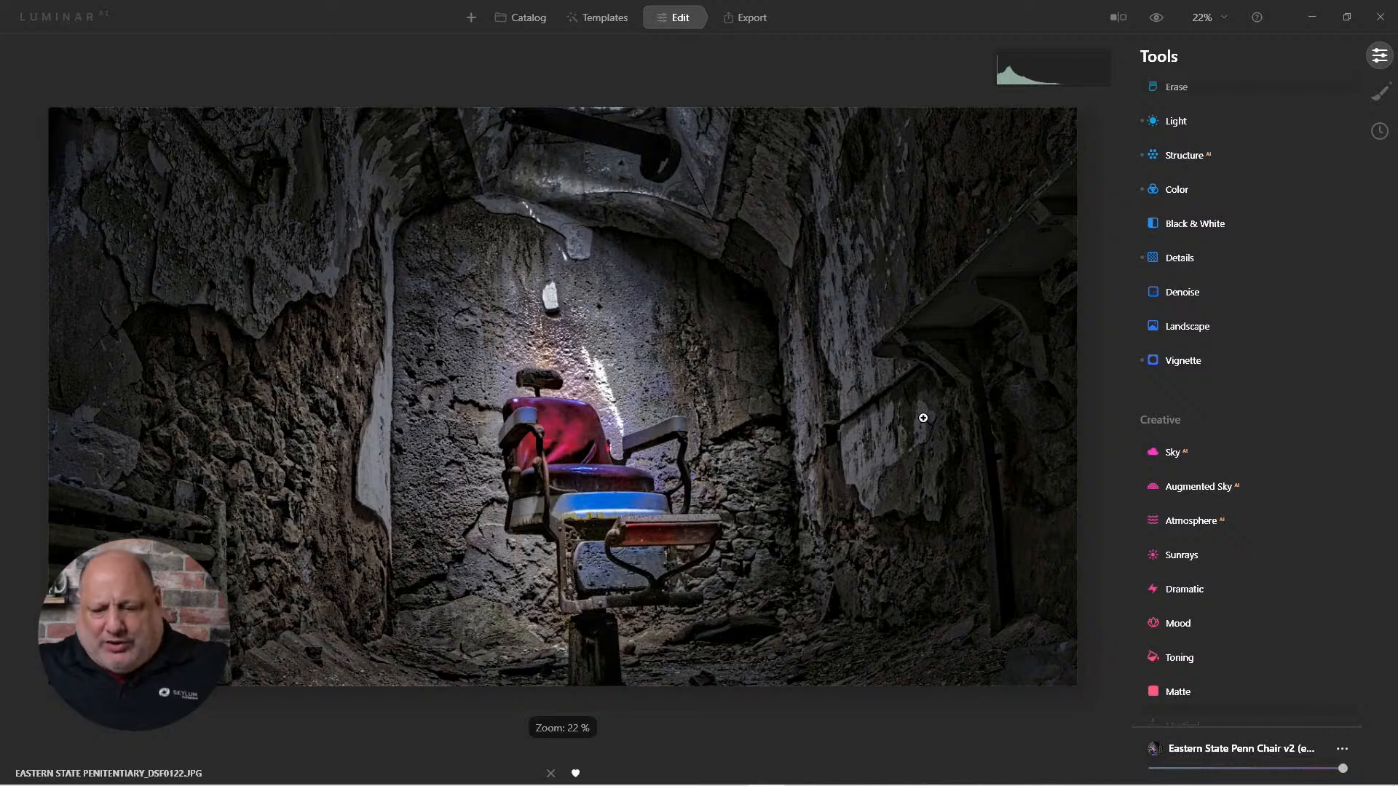
{"action": "left_click", "coordinate": [1186, 360]}
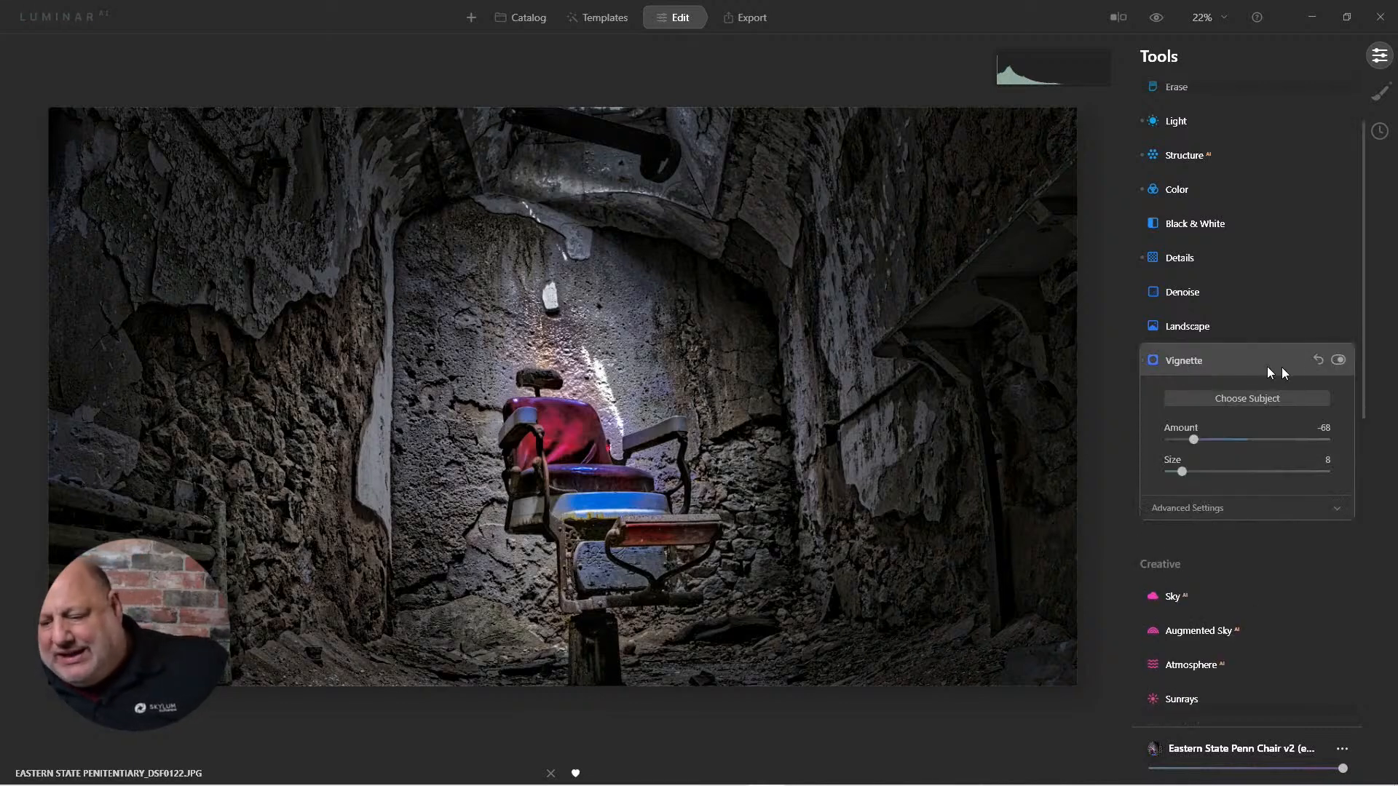
{"action": "left_click", "coordinate": [1339, 359]}
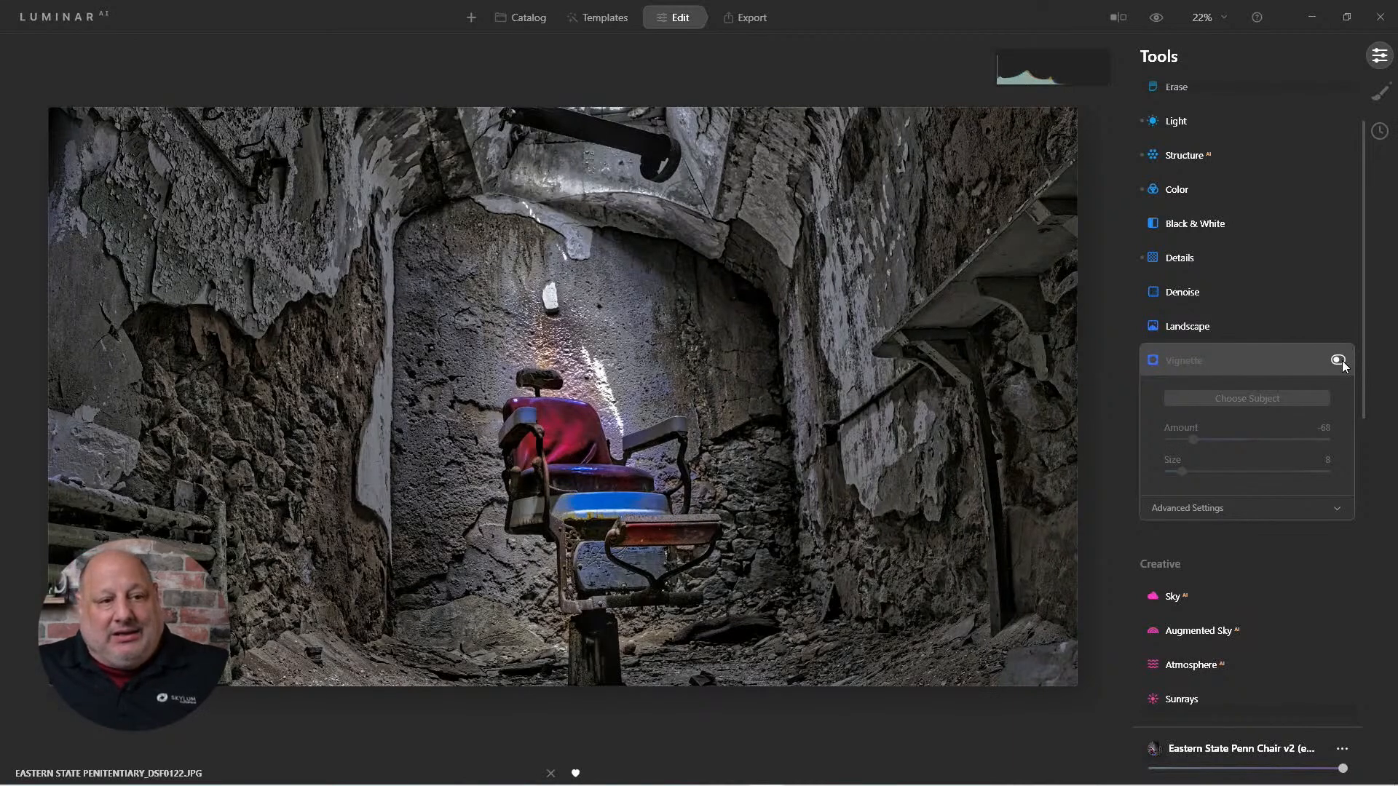
{"action": "left_click", "coordinate": [1340, 360]}
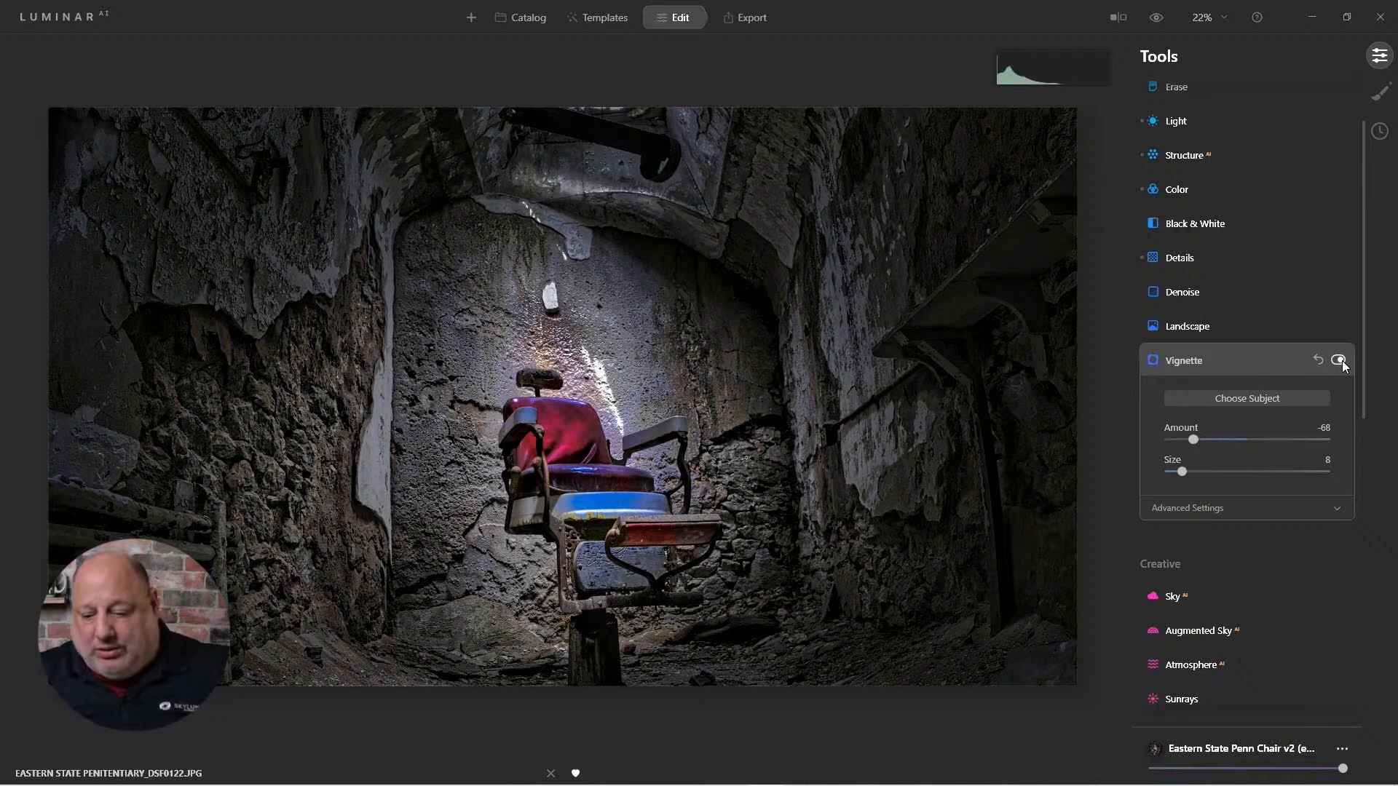
- Try the Dramatic adjustment on the photo at an amount of about 75, and return the amount to 0
{"action": "left_click", "coordinate": [1195, 361]}
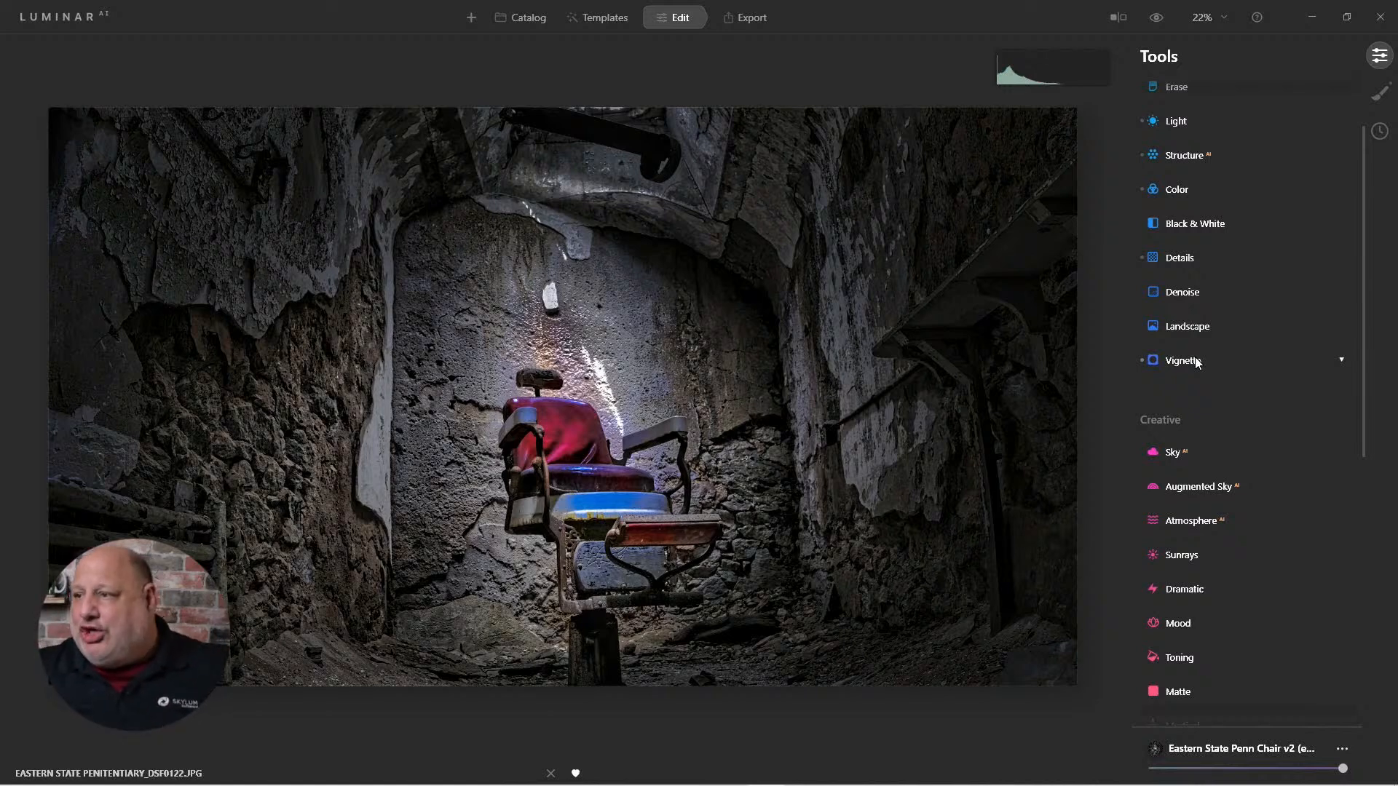
{"action": "scroll", "coordinate": [1184, 490], "scroll_direction": "down", "scroll_amount": 2}
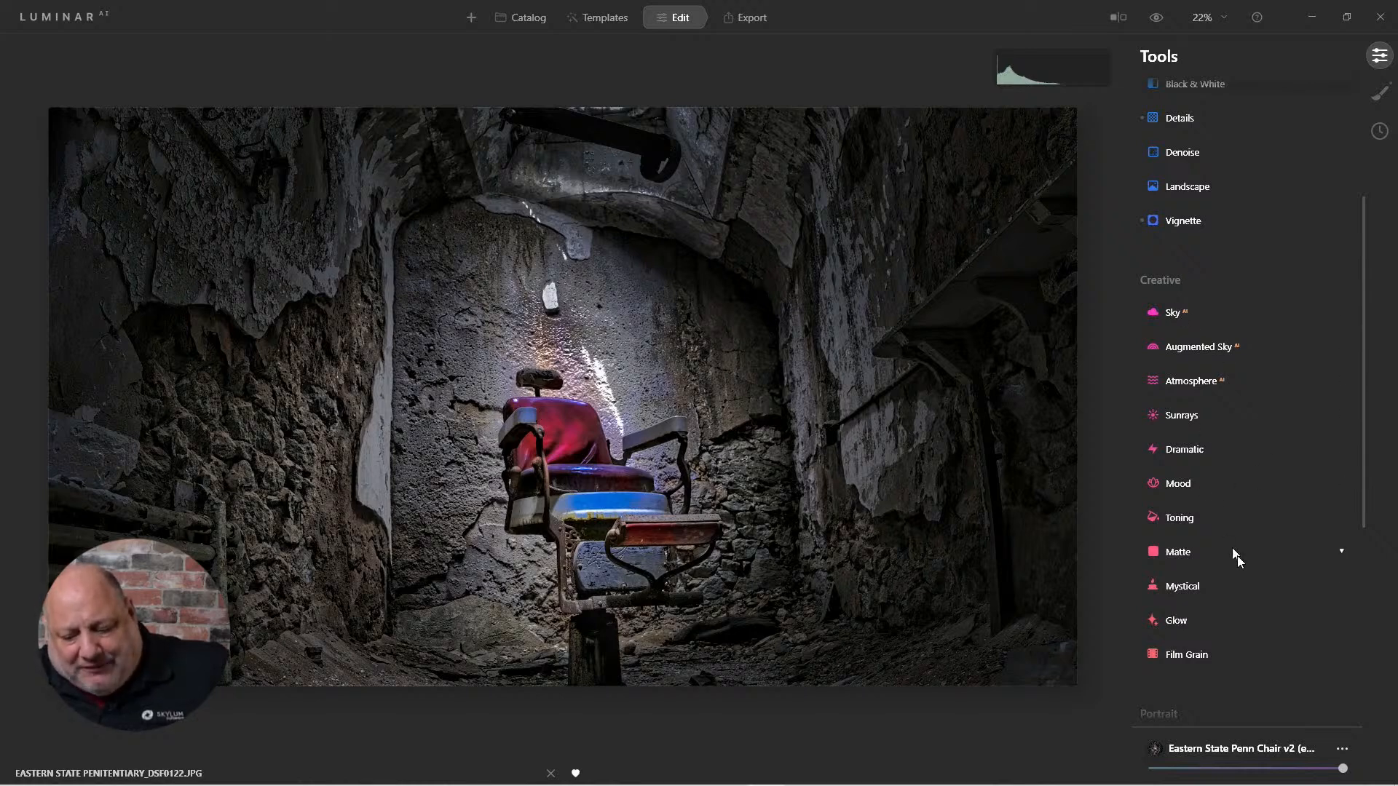
{"action": "scroll", "coordinate": [1241, 577], "scroll_direction": "down", "scroll_amount": 1}
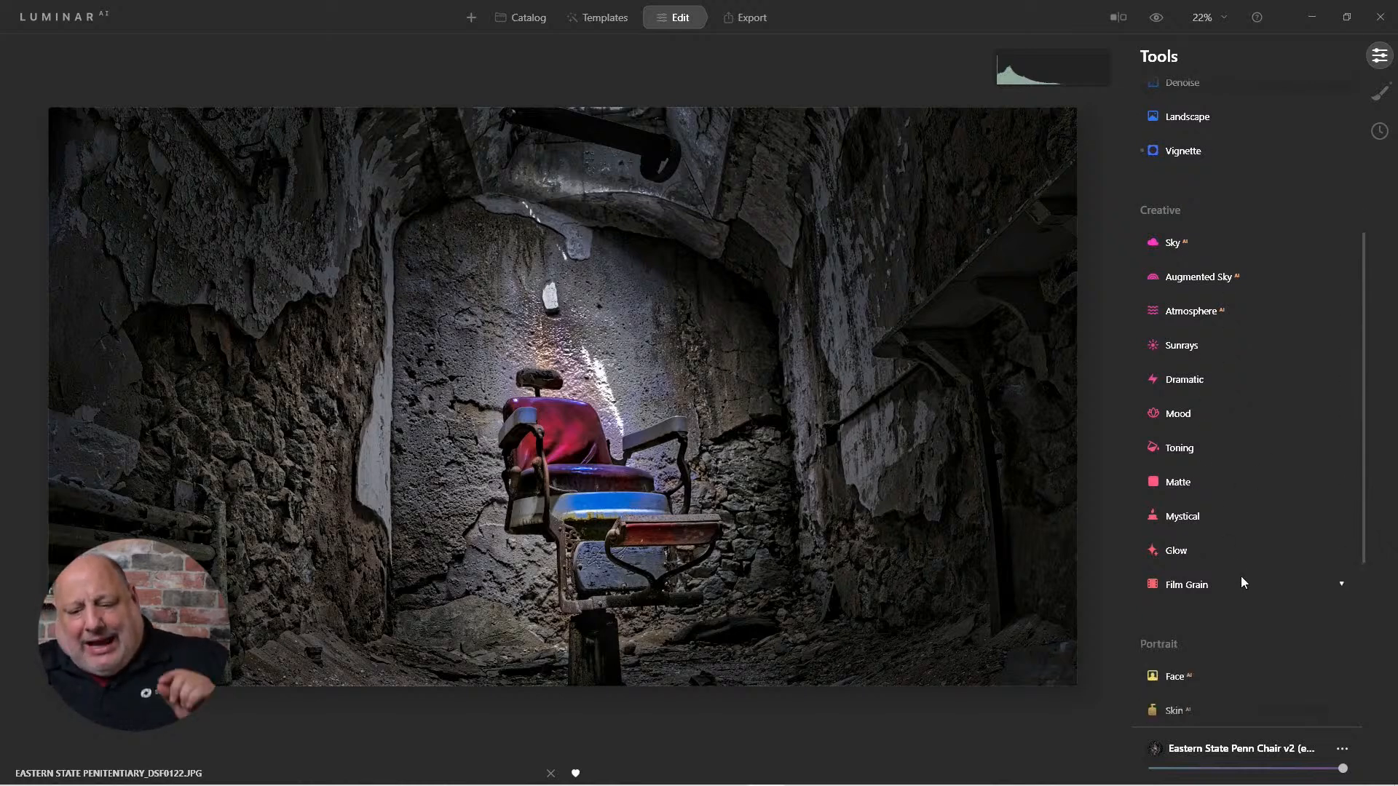
{"action": "left_click", "coordinate": [1181, 380]}
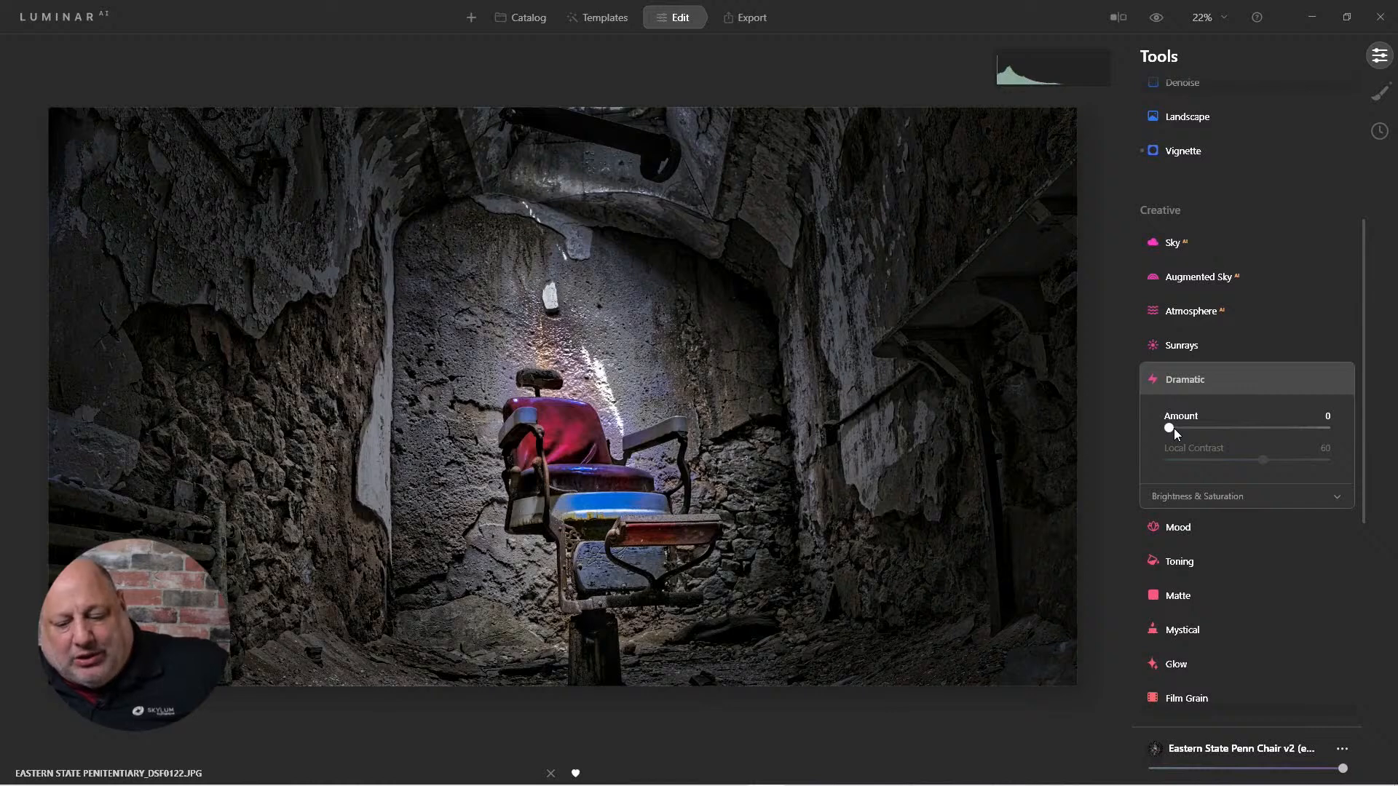
{"action": "left_click_drag", "start_coordinate": [1174, 428], "coordinate": [1293, 431]}
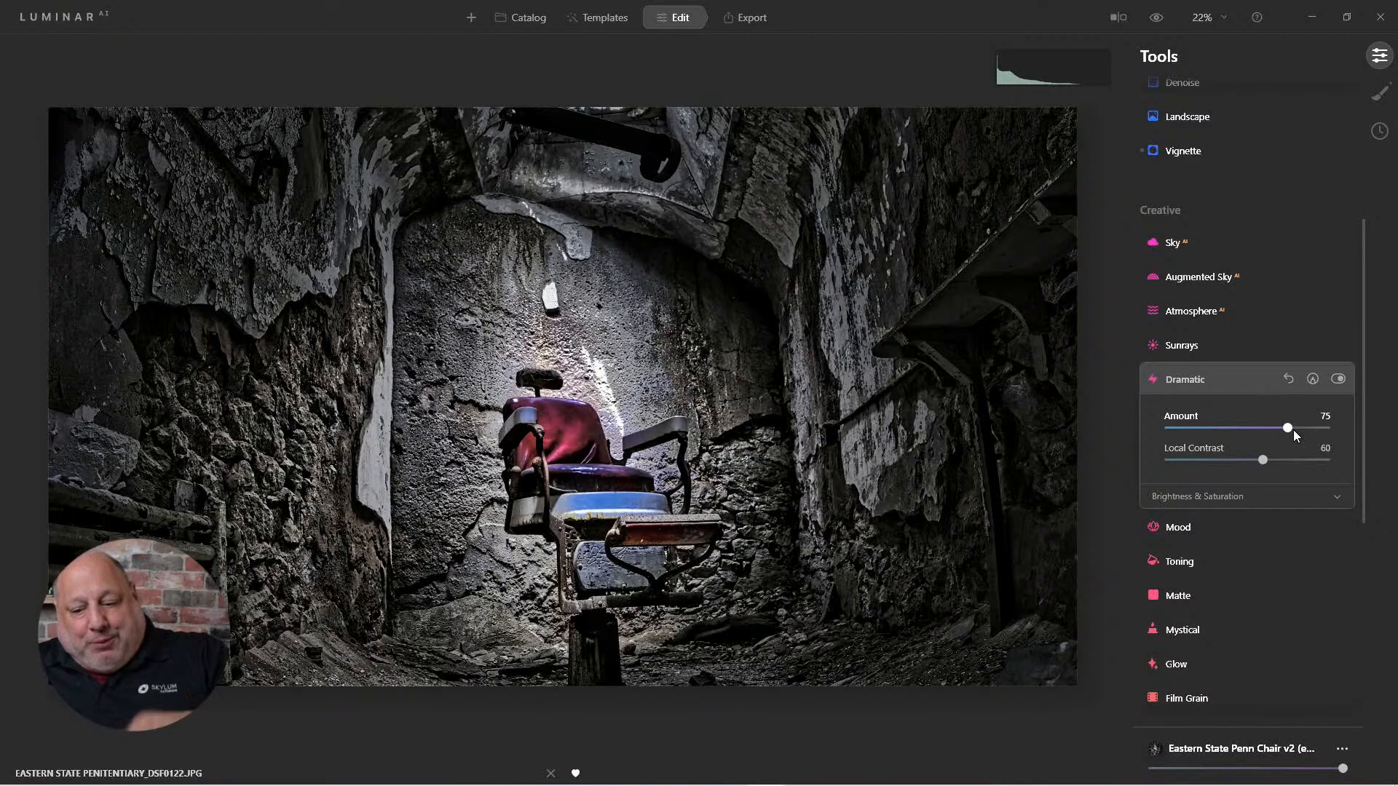
{"action": "left_click_drag", "start_coordinate": [1283, 427], "coordinate": [1130, 427]}
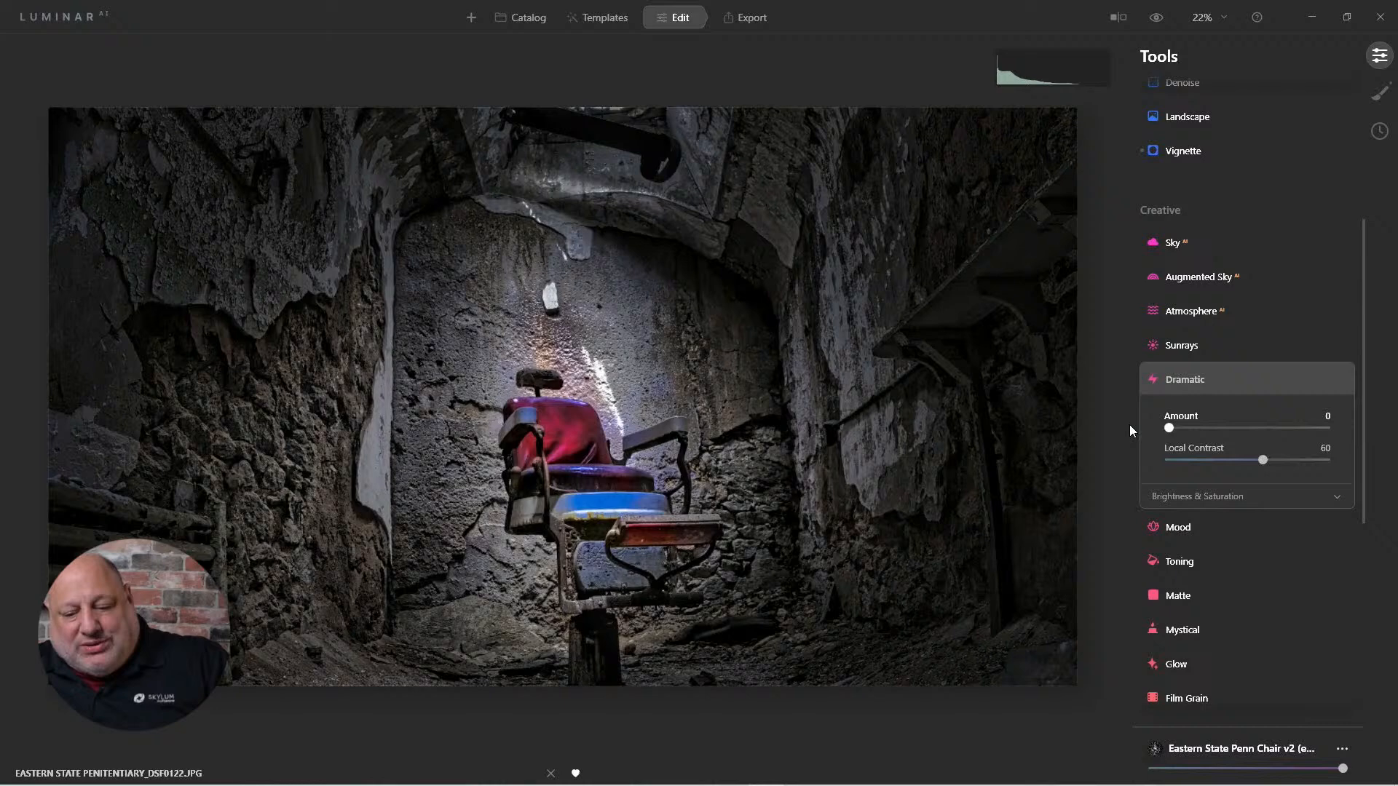
{"action": "left_click", "coordinate": [1180, 381]}
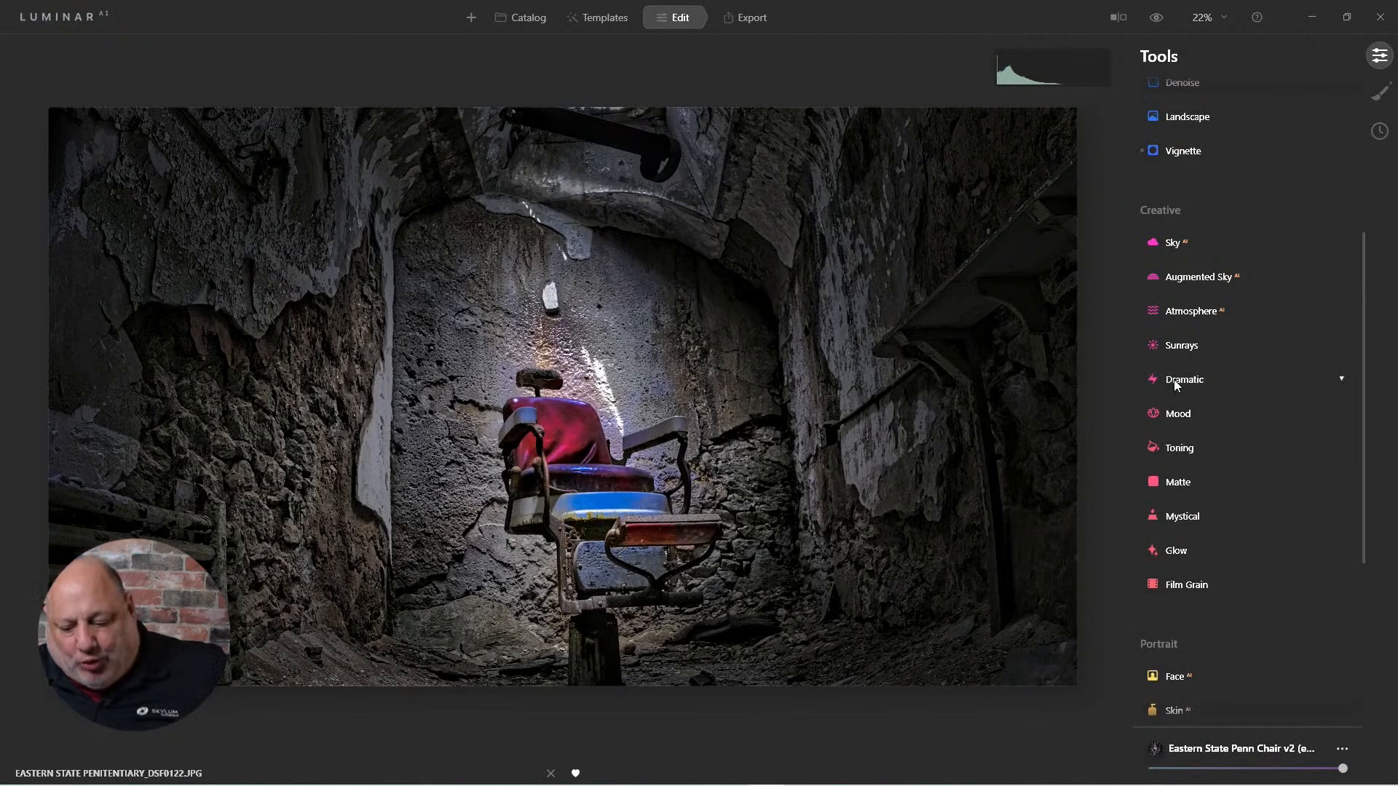
- Review the lens distortion and devignette settings that the template uses in the Optics adjustment
{"action": "scroll", "coordinate": [1176, 382], "scroll_direction": "down", "scroll_amount": 5}
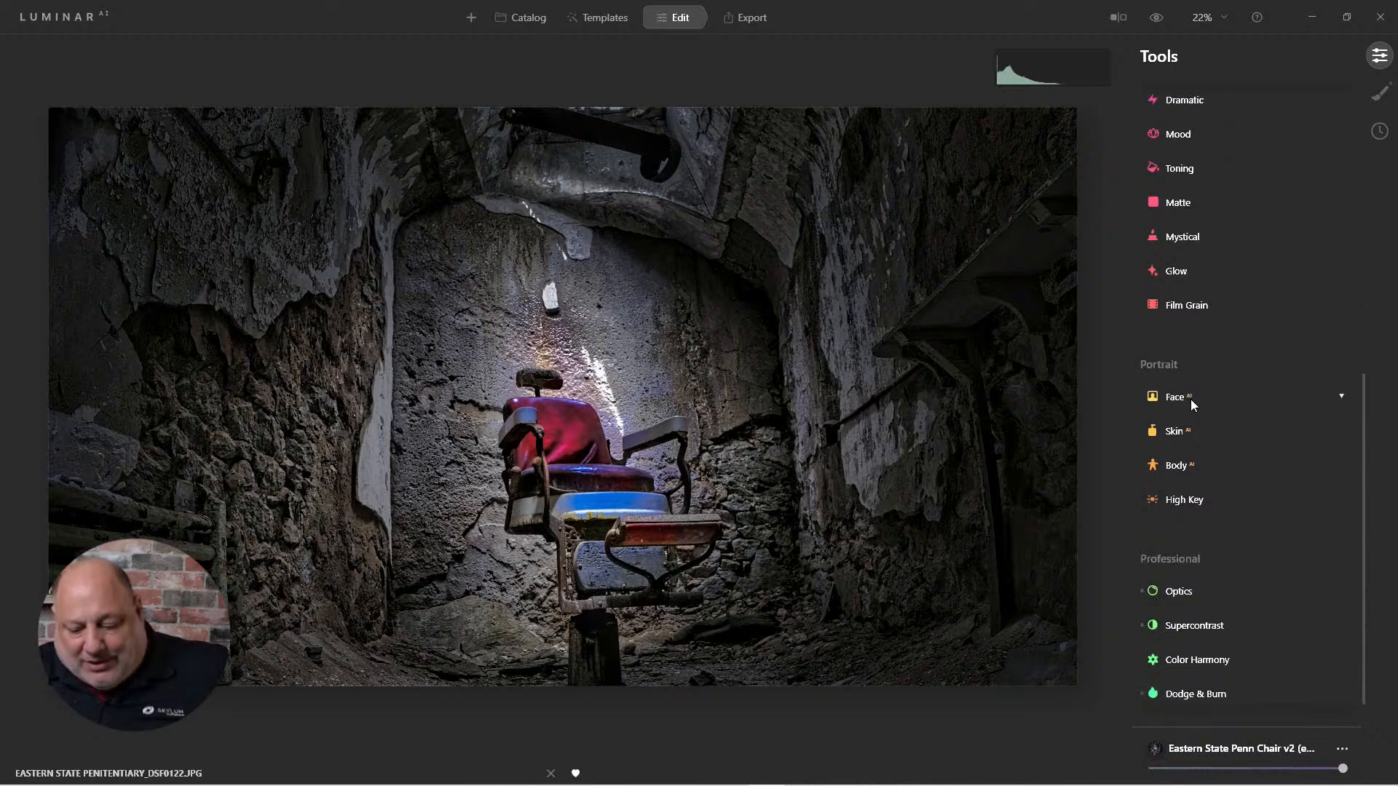
{"action": "scroll", "coordinate": [1190, 399], "scroll_direction": "down", "scroll_amount": 1}
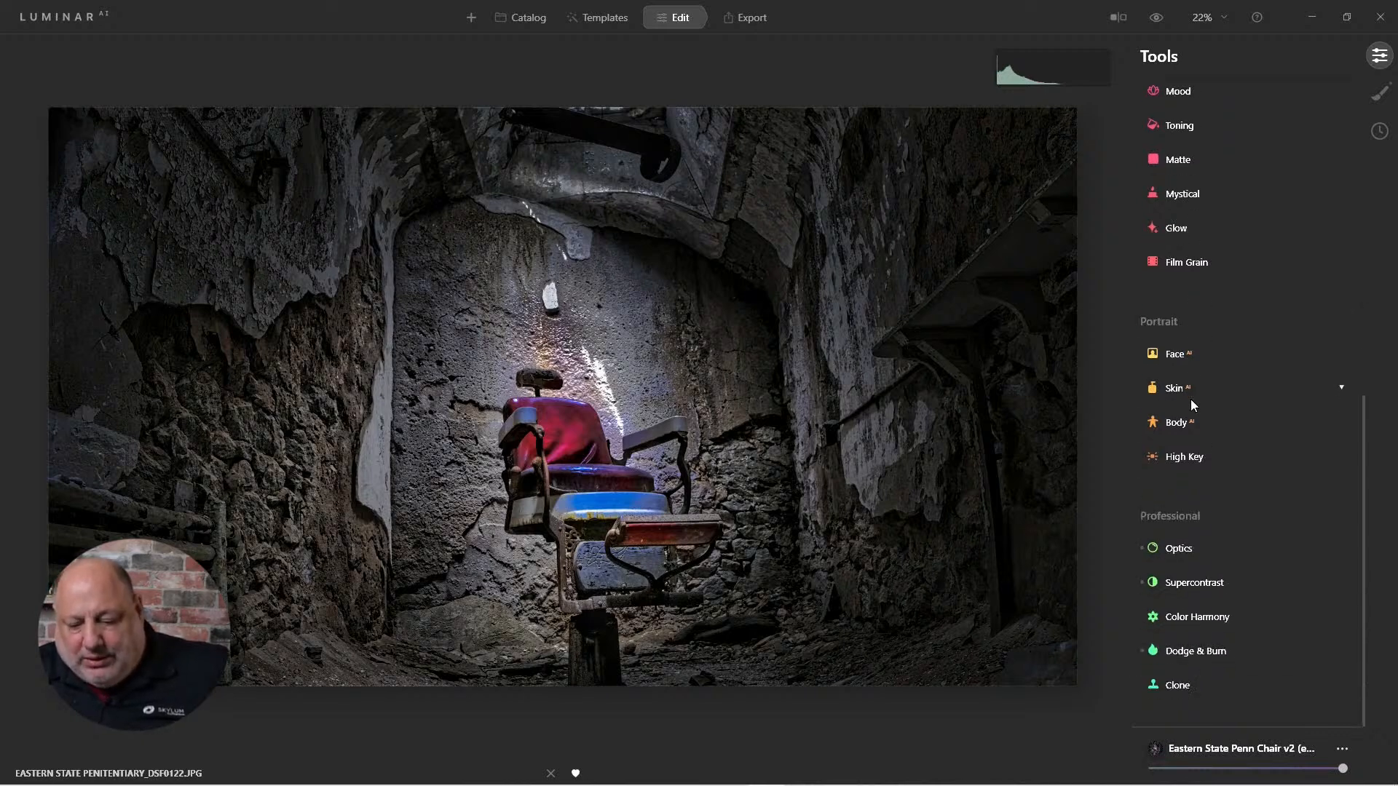
{"action": "left_click", "coordinate": [1184, 552]}
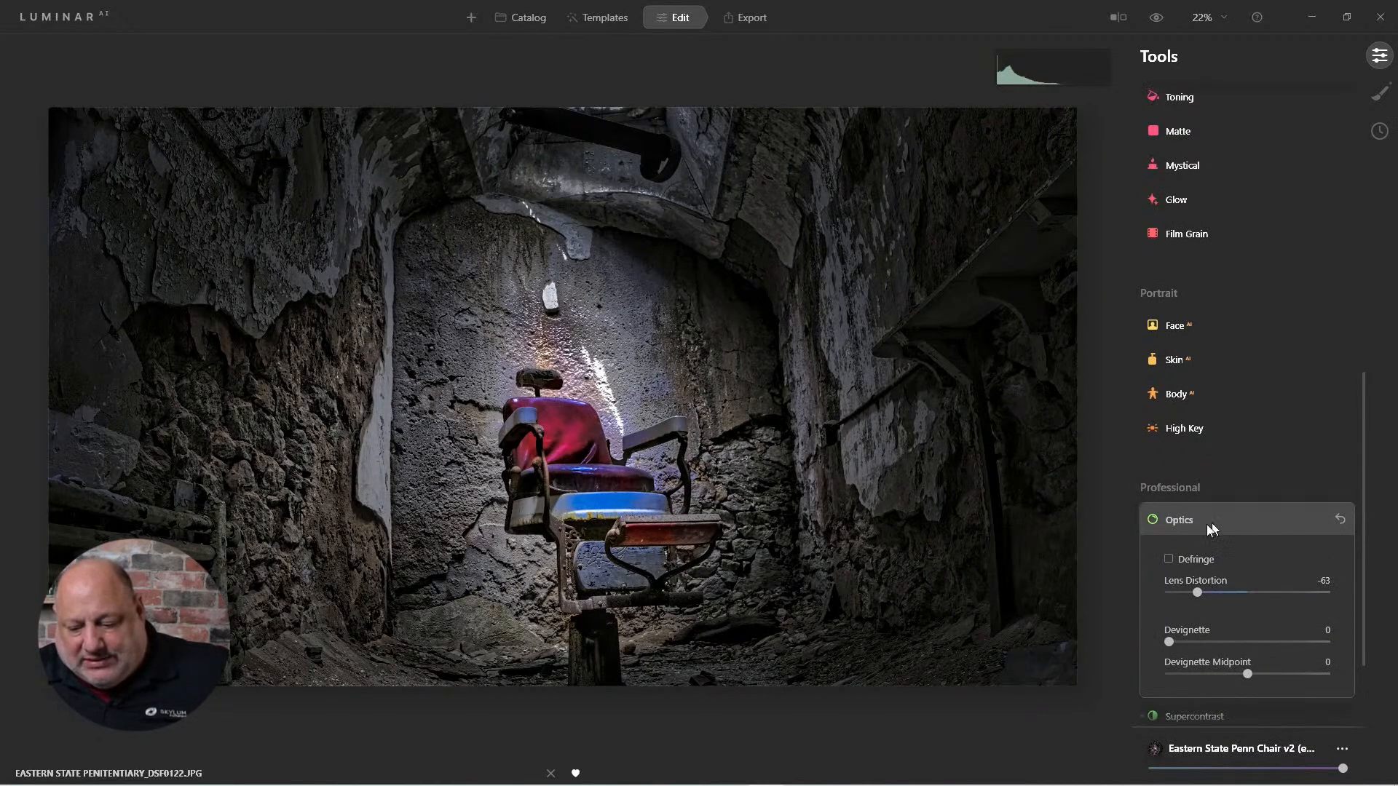
{"action": "left_click", "coordinate": [1188, 524]}
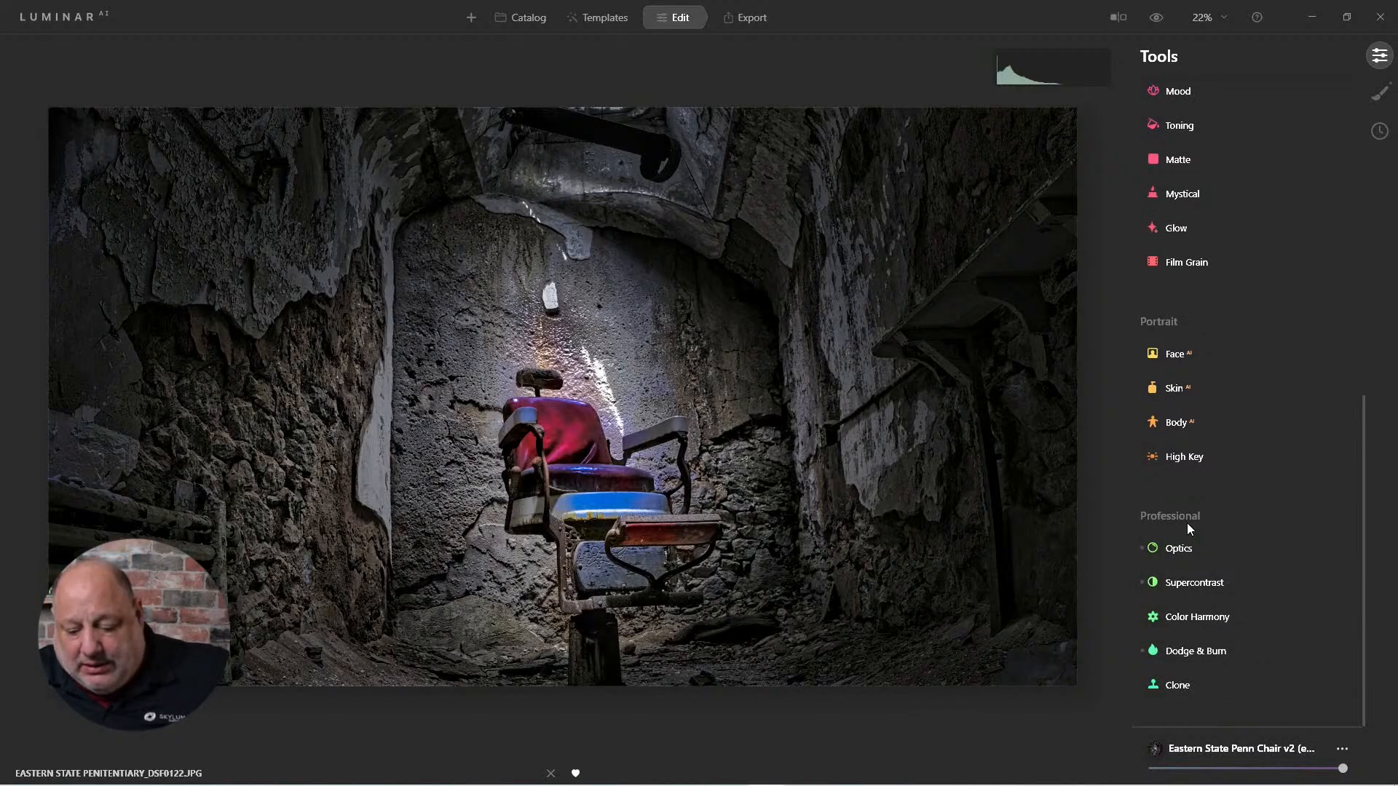
- Examine the Supercontrast highlights, midtones and shadows settings, comparing the photo with the adjustment switched off and on twice
{"action": "left_click", "coordinate": [1190, 584]}
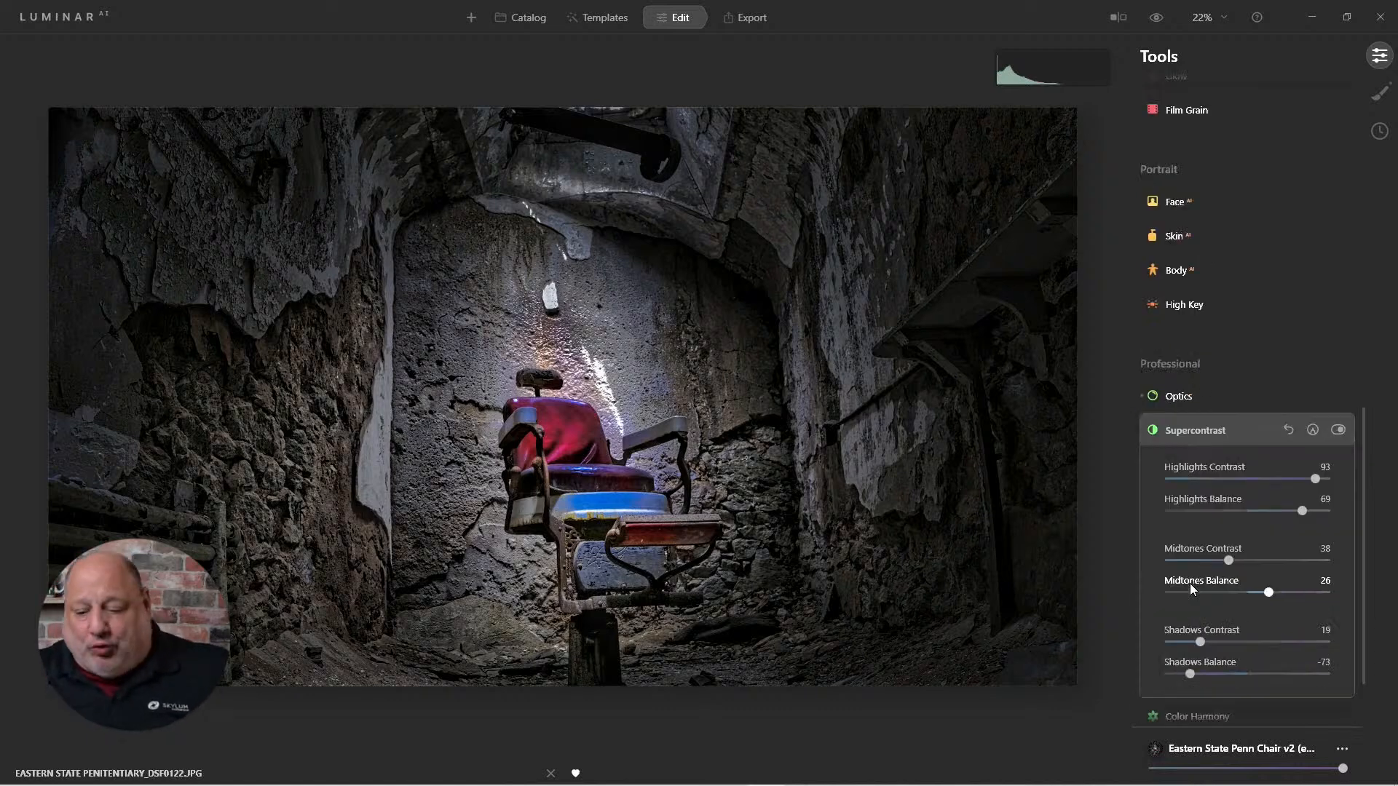
{"action": "left_click", "coordinate": [1339, 430]}
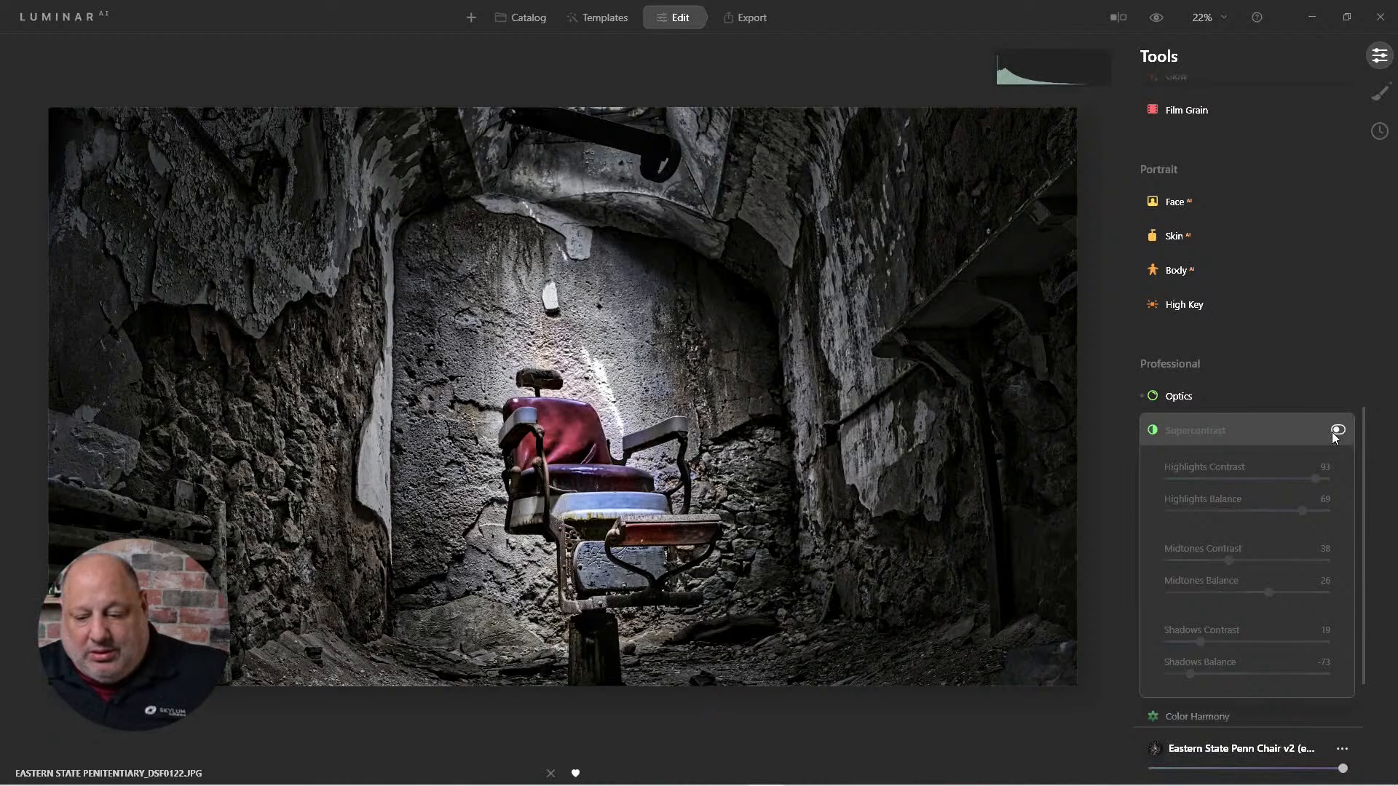
{"action": "left_click", "coordinate": [1338, 430]}
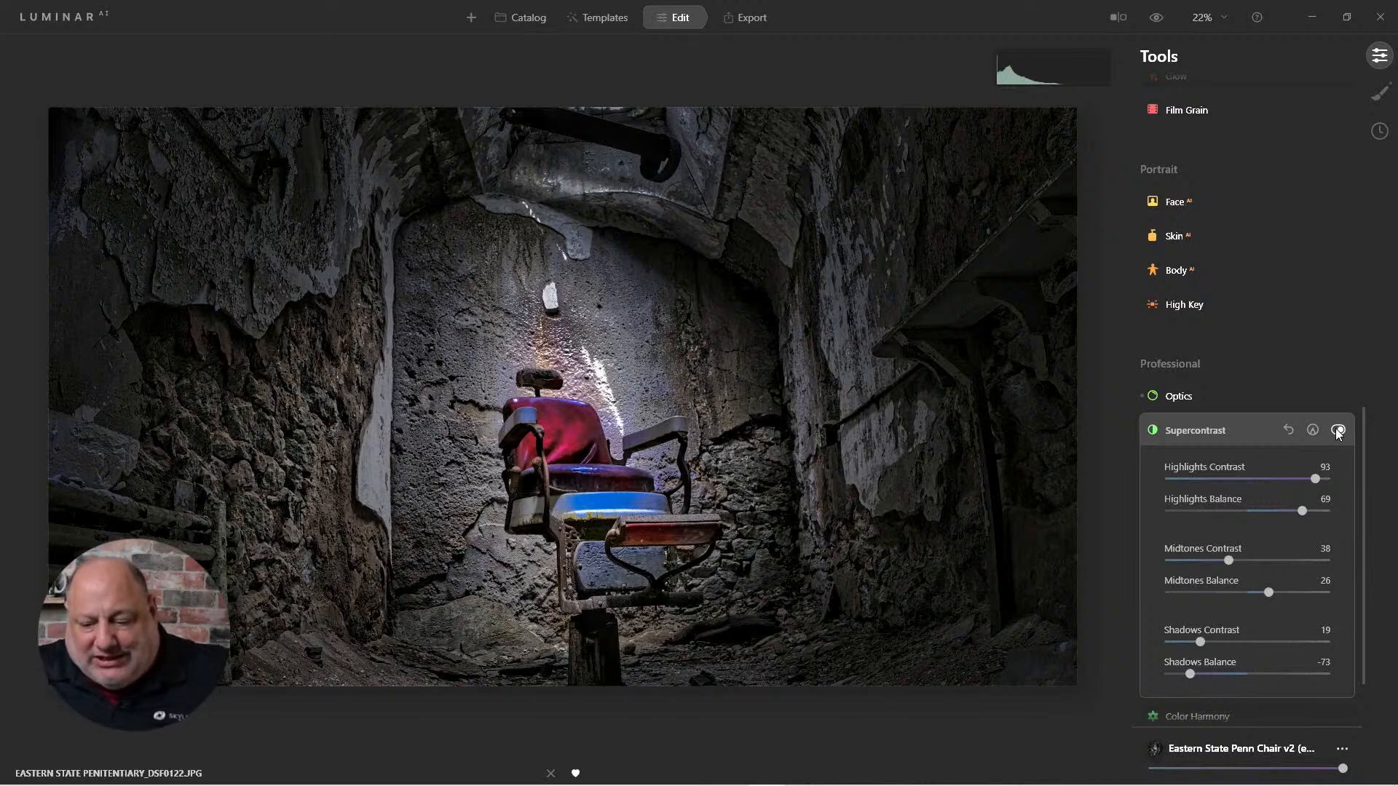
{"action": "left_click", "coordinate": [1338, 431]}
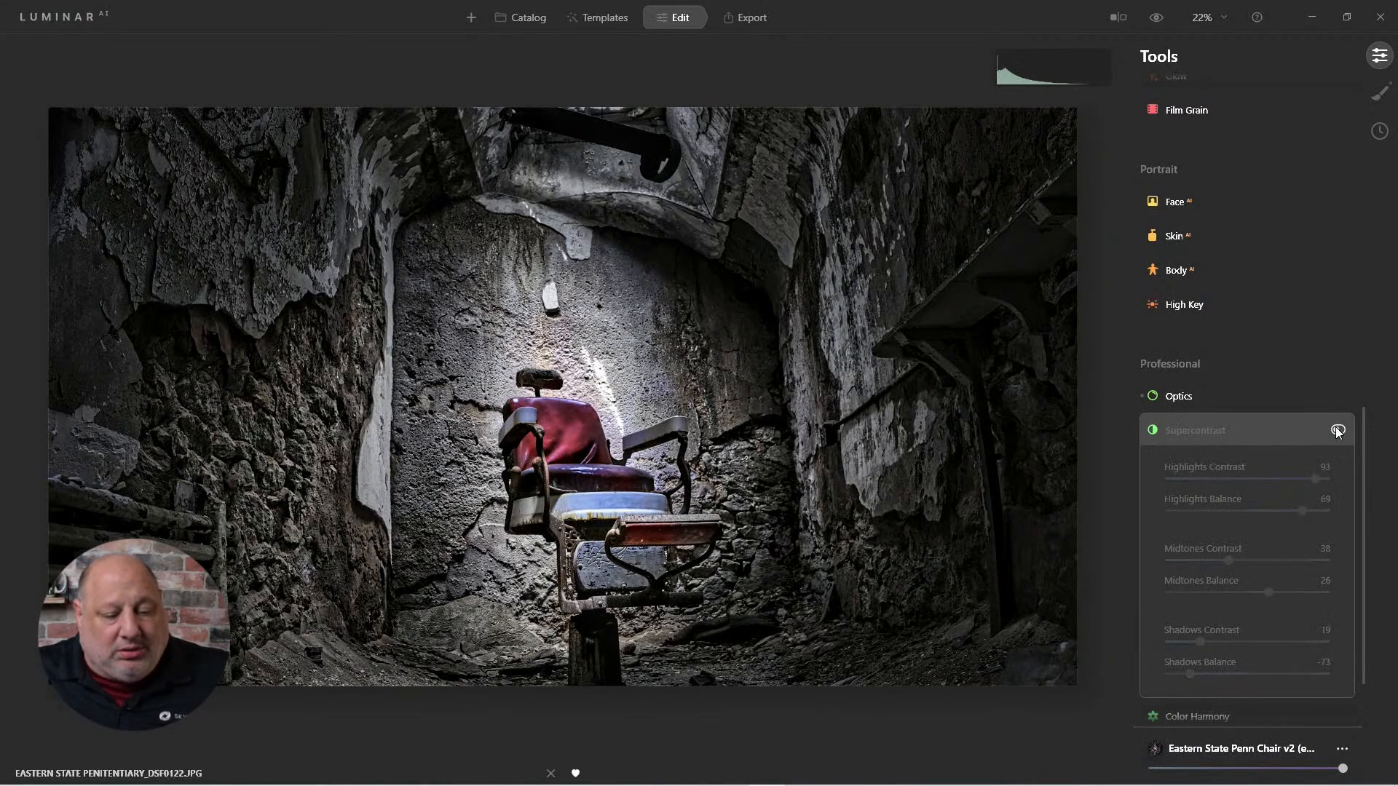
{"action": "left_click", "coordinate": [1338, 431]}
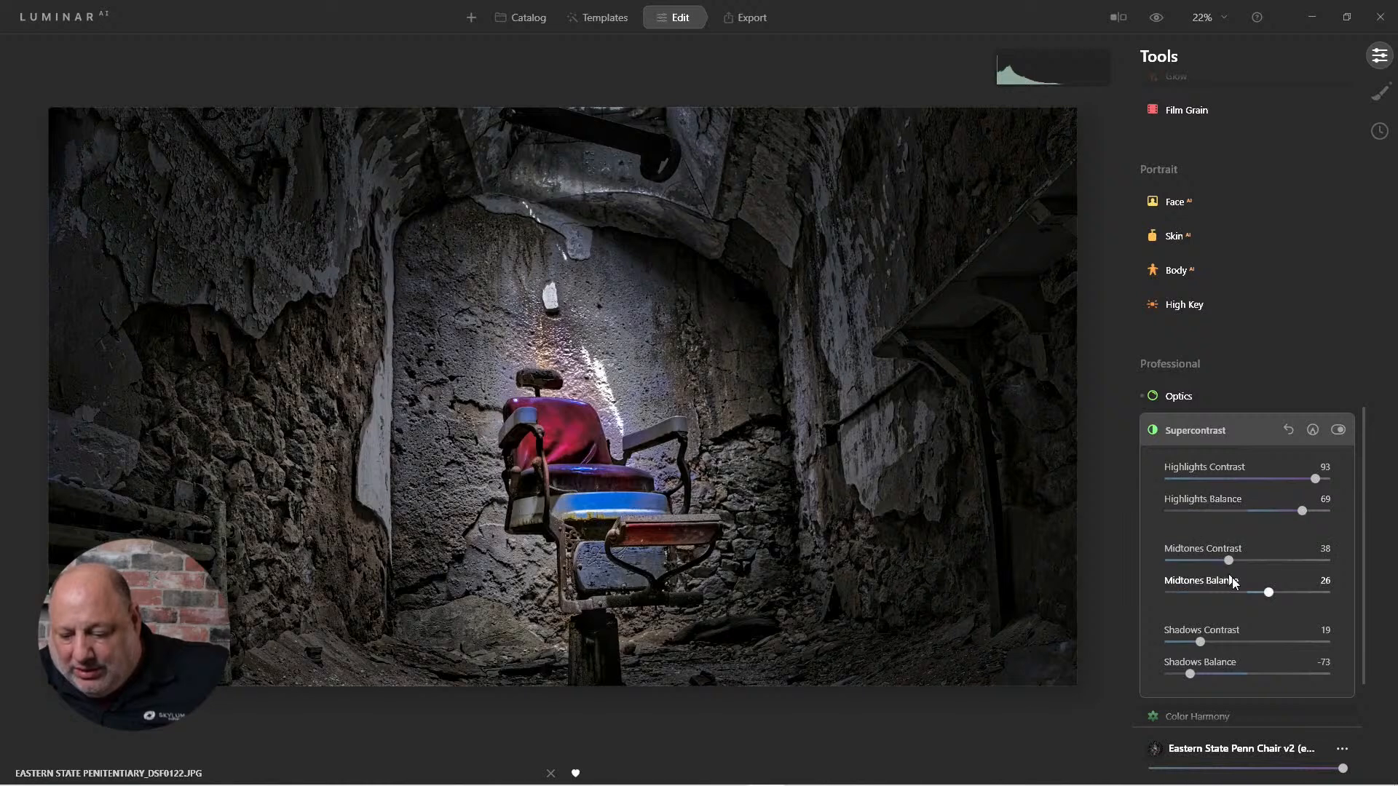
{"action": "left_click", "coordinate": [1199, 434]}
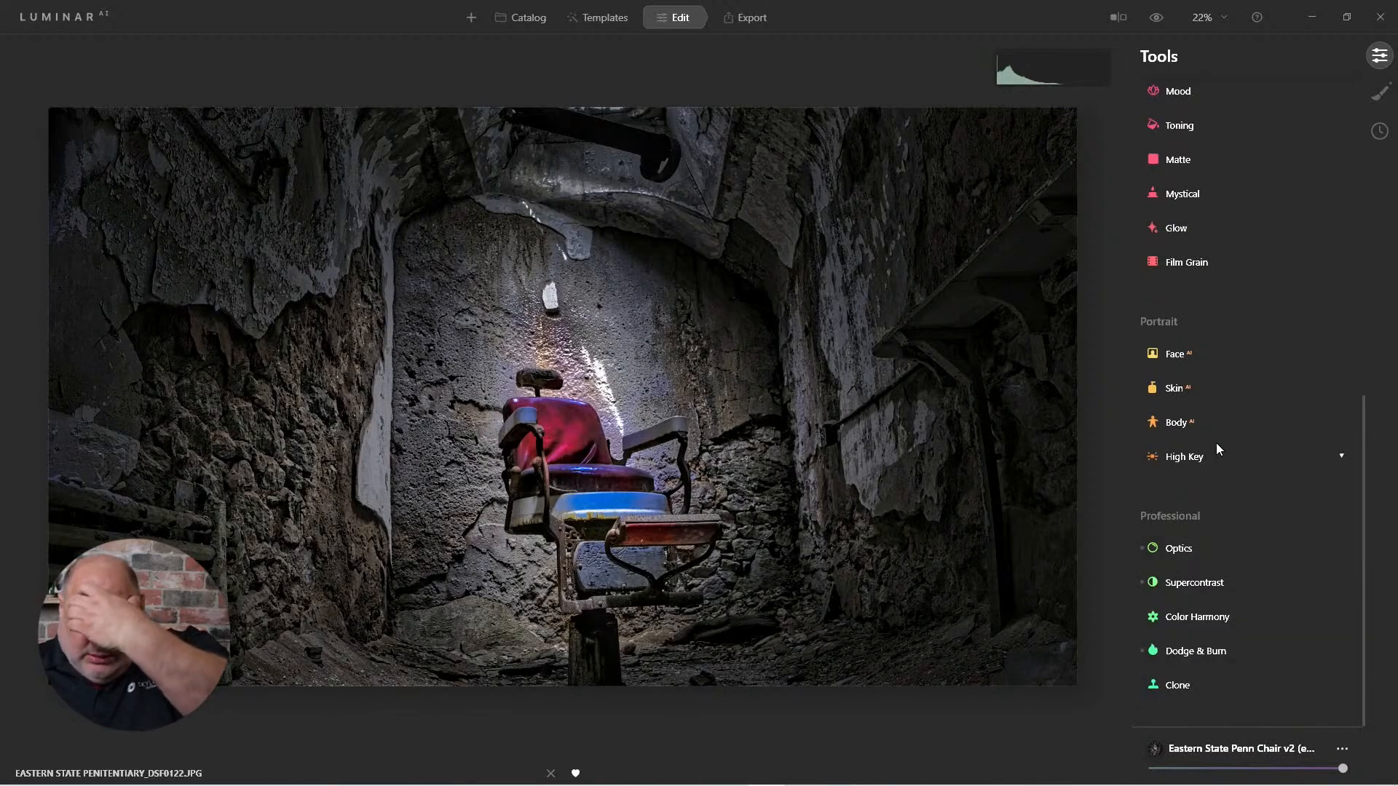
- Check the Dodge & Burn adjustment by comparing the chair with it switched off and back on
{"action": "left_click", "coordinate": [1203, 651]}
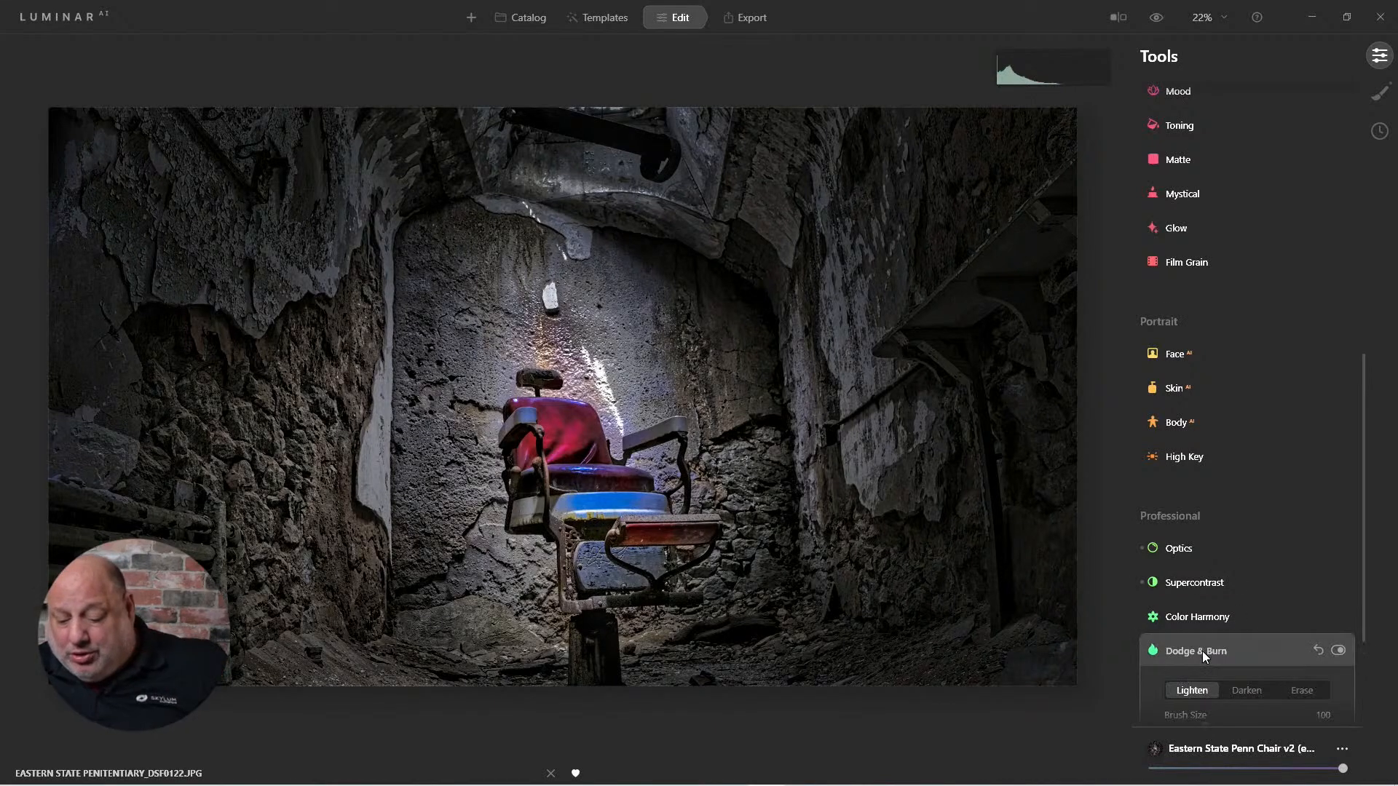
{"action": "left_click", "coordinate": [1337, 482]}
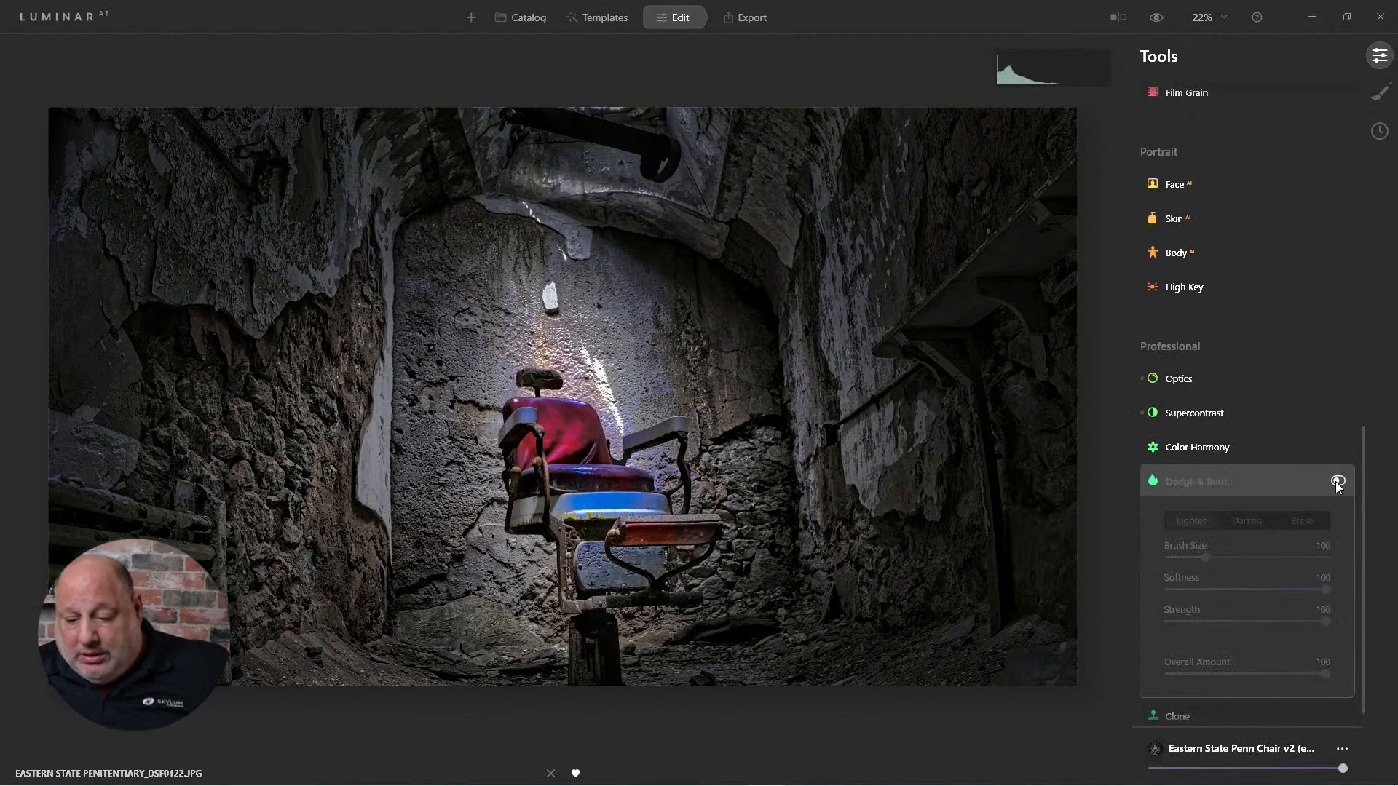
{"action": "left_click", "coordinate": [1337, 481]}
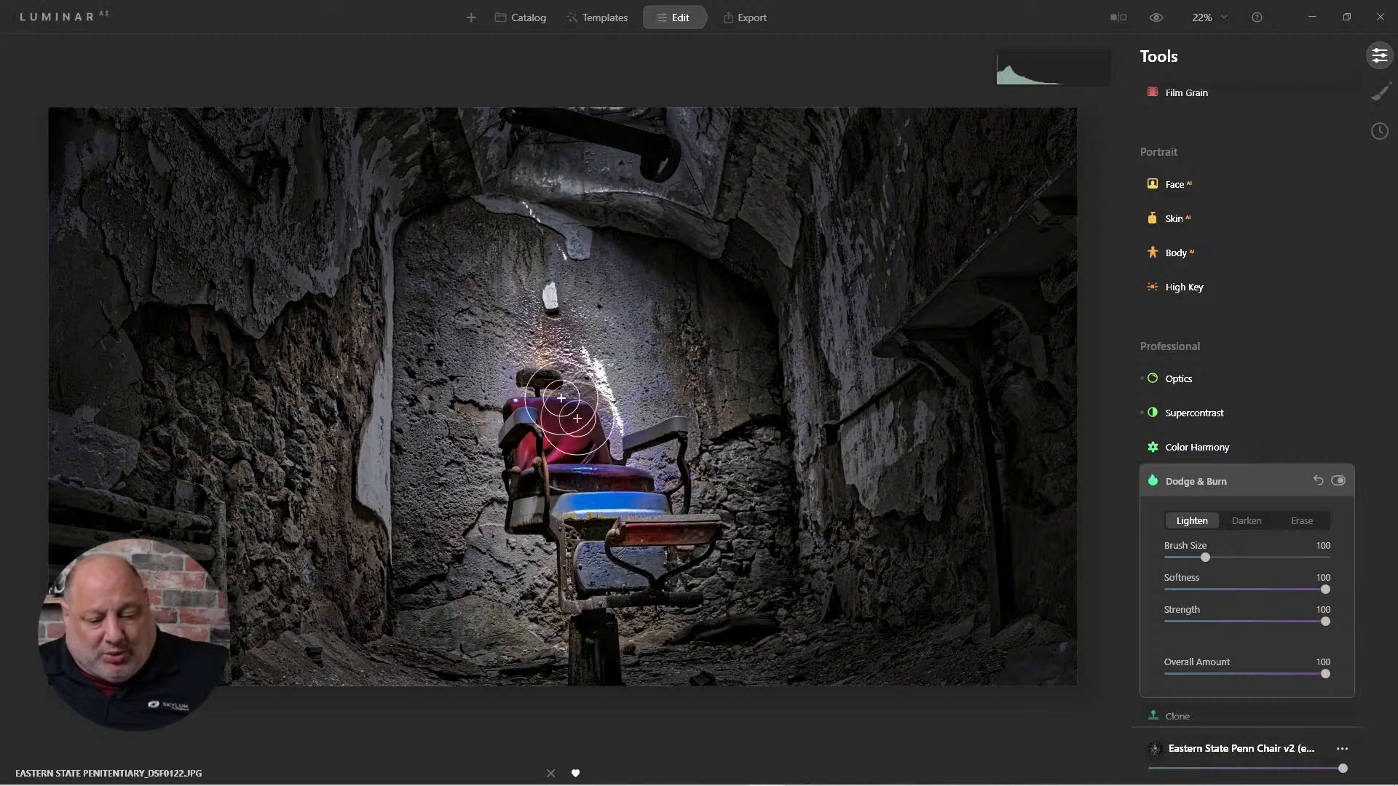
{"action": "left_click", "coordinate": [1212, 487]}
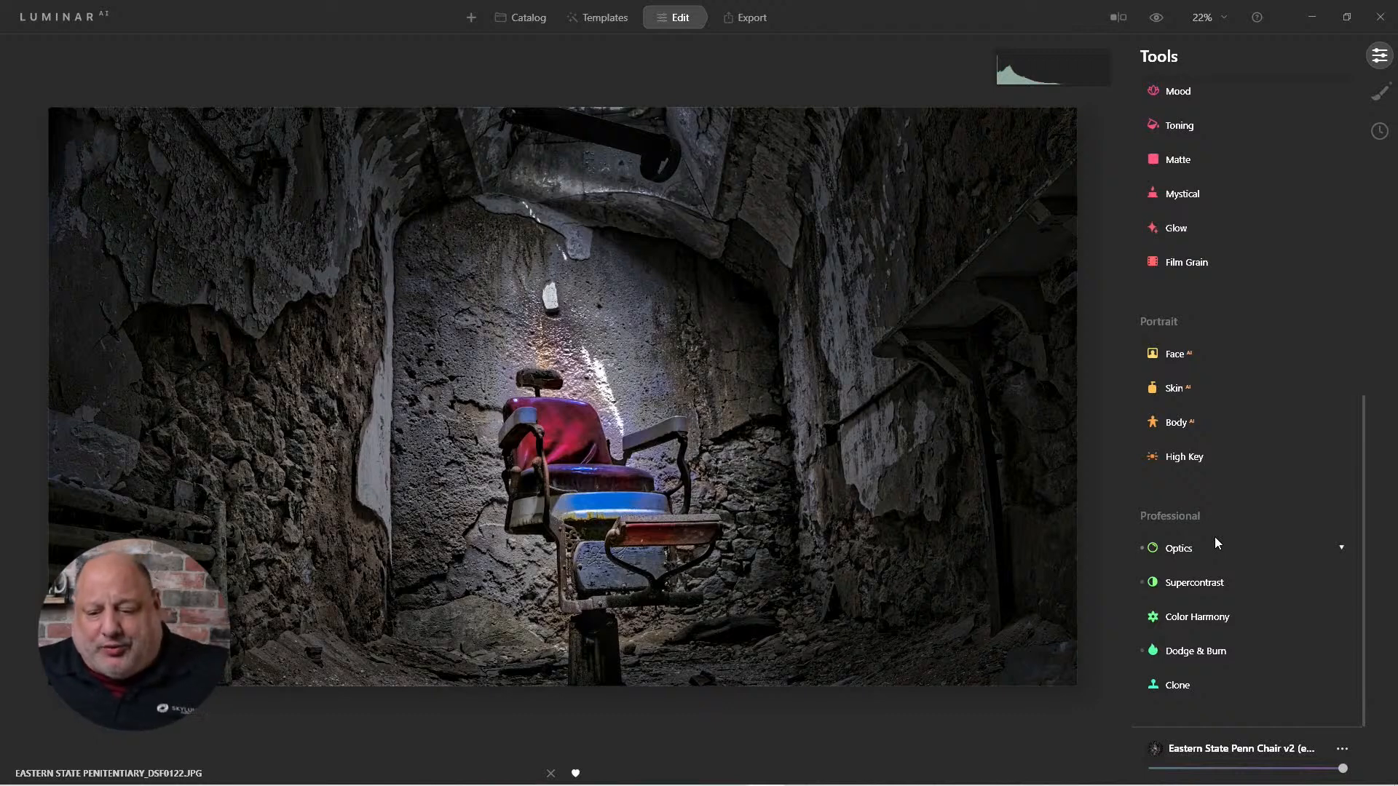
- Return the photo to the Original Image state in its edit history
{"action": "scroll", "coordinate": [1216, 538], "scroll_direction": "up", "scroll_amount": 5}
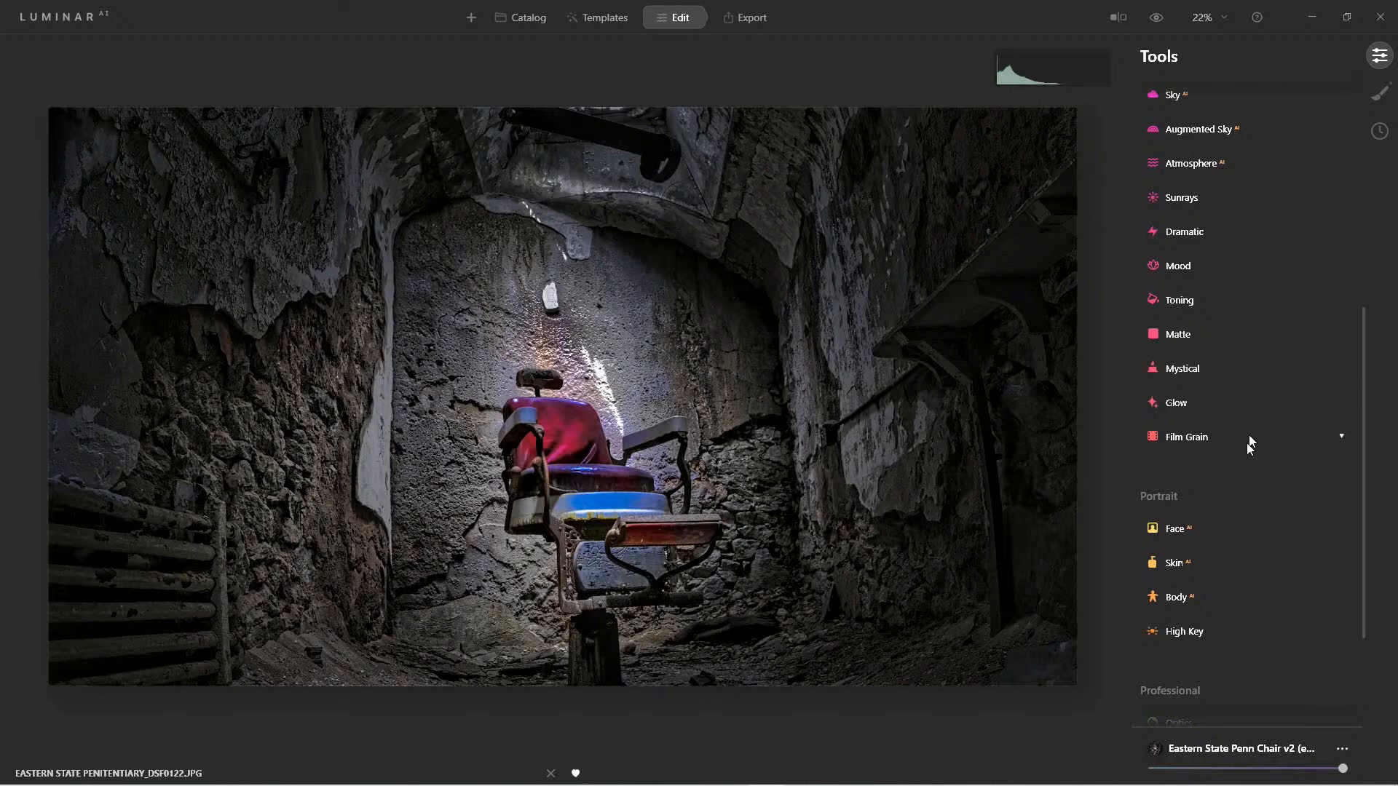
{"action": "scroll", "coordinate": [1245, 466], "scroll_direction": "down", "scroll_amount": 3}
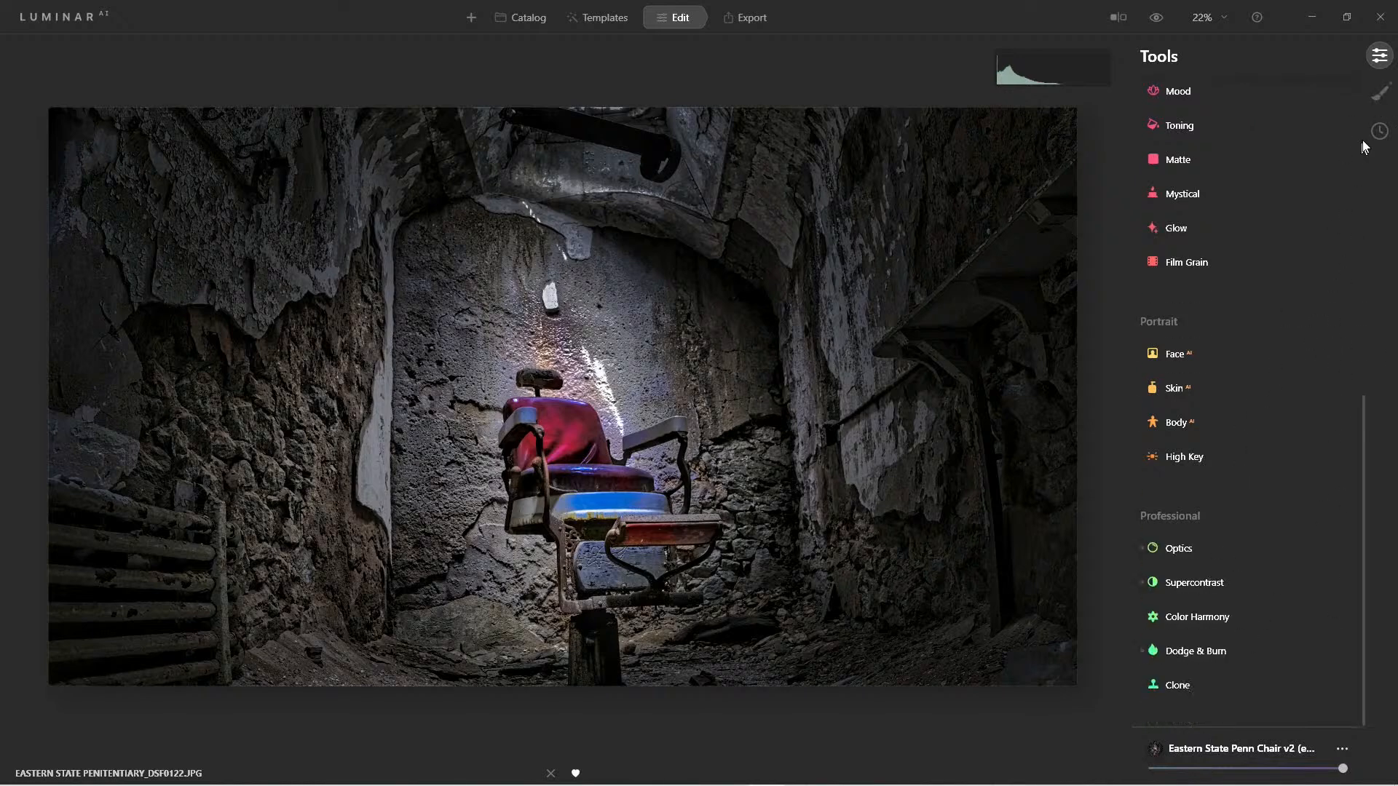
{"action": "left_click", "coordinate": [1379, 132]}
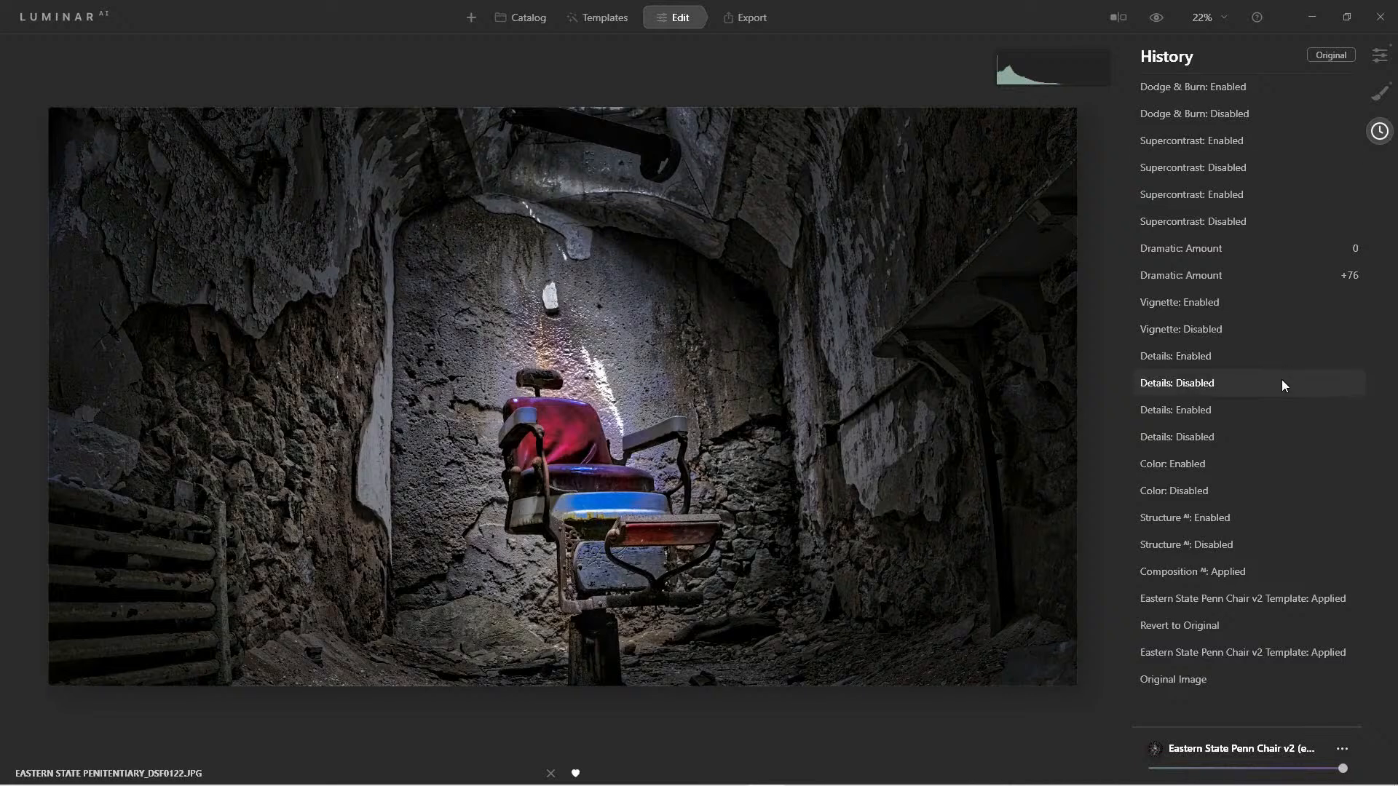
{"action": "left_click", "coordinate": [1168, 681]}
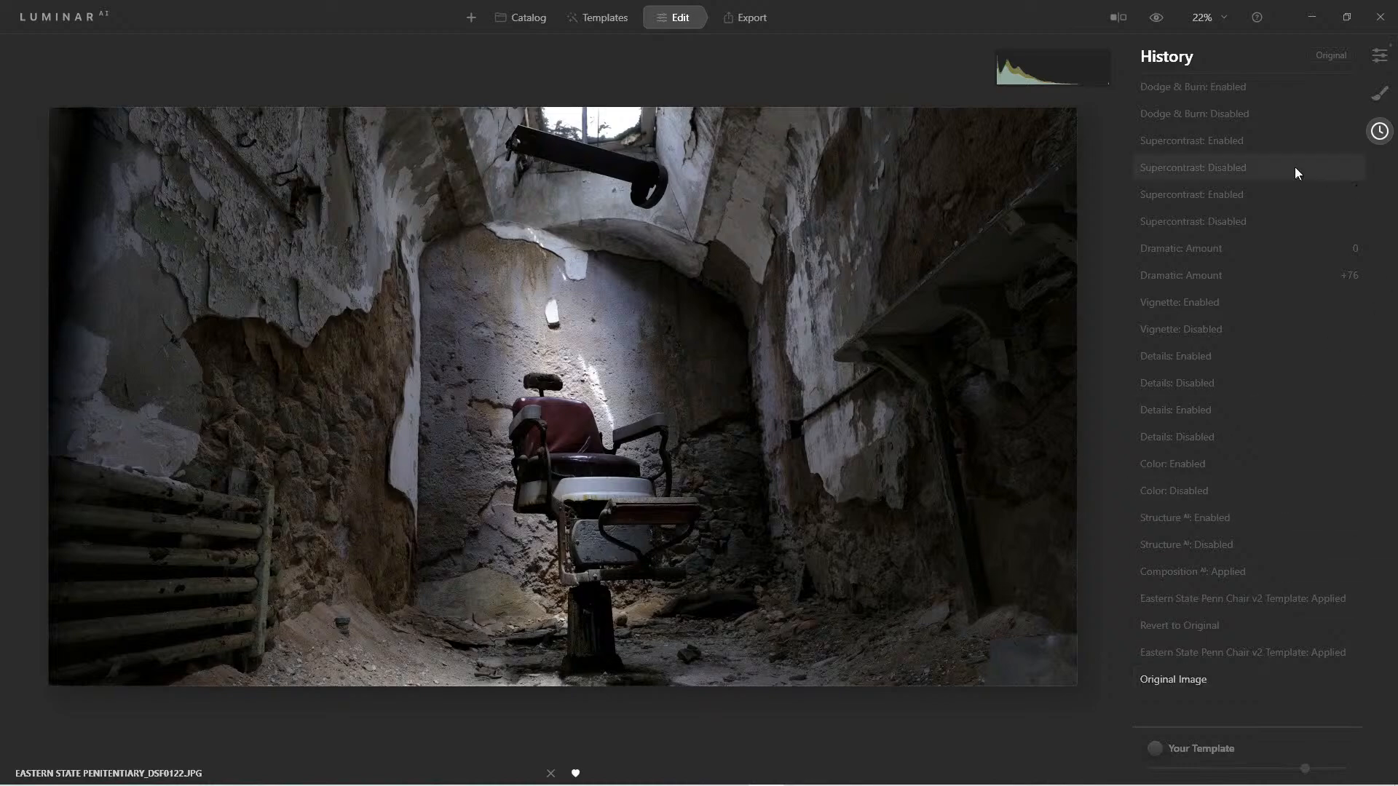
- Brighten the original photo with the Enhance AI adjustment, setting Accent to 61
{"action": "left_click", "coordinate": [1373, 63]}
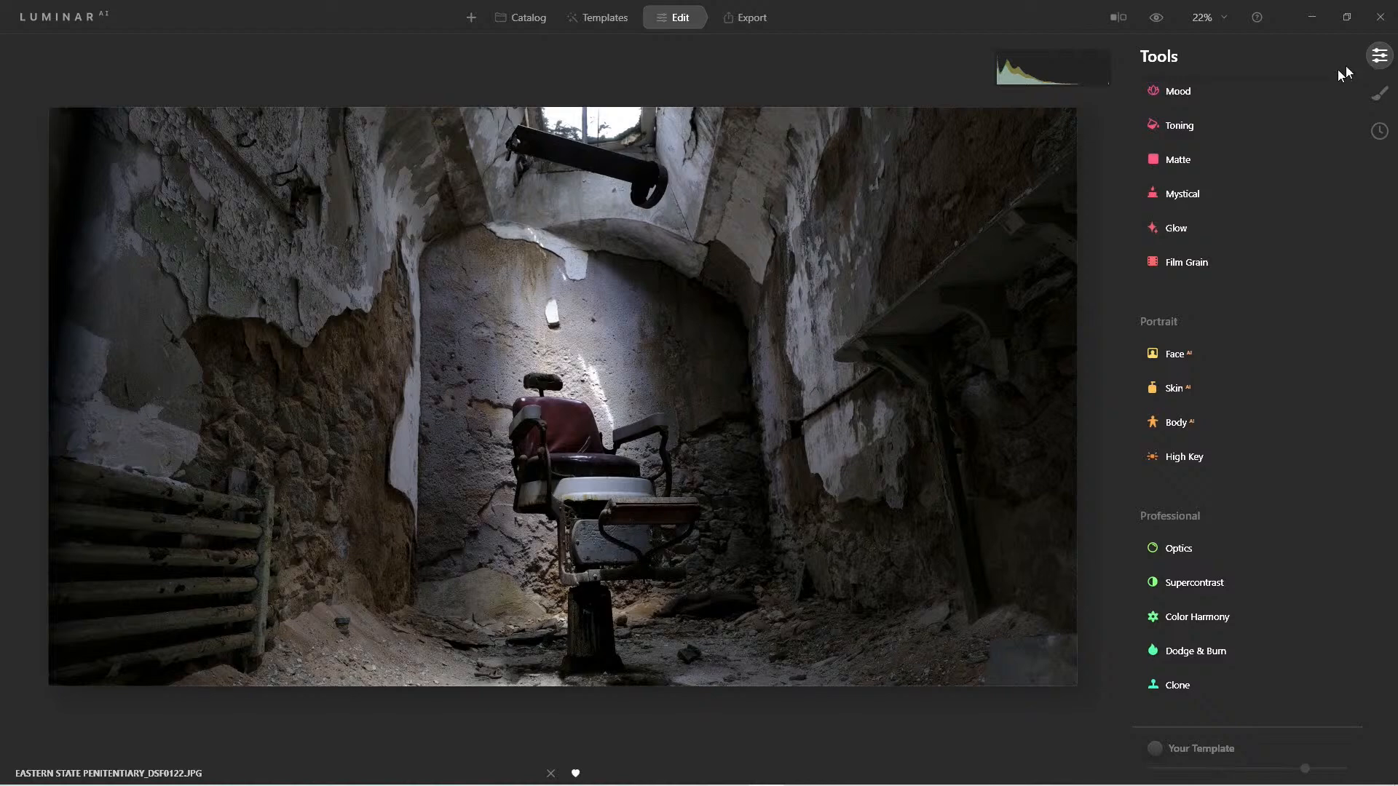
{"action": "scroll", "coordinate": [1236, 203], "scroll_direction": "up", "scroll_amount": 8}
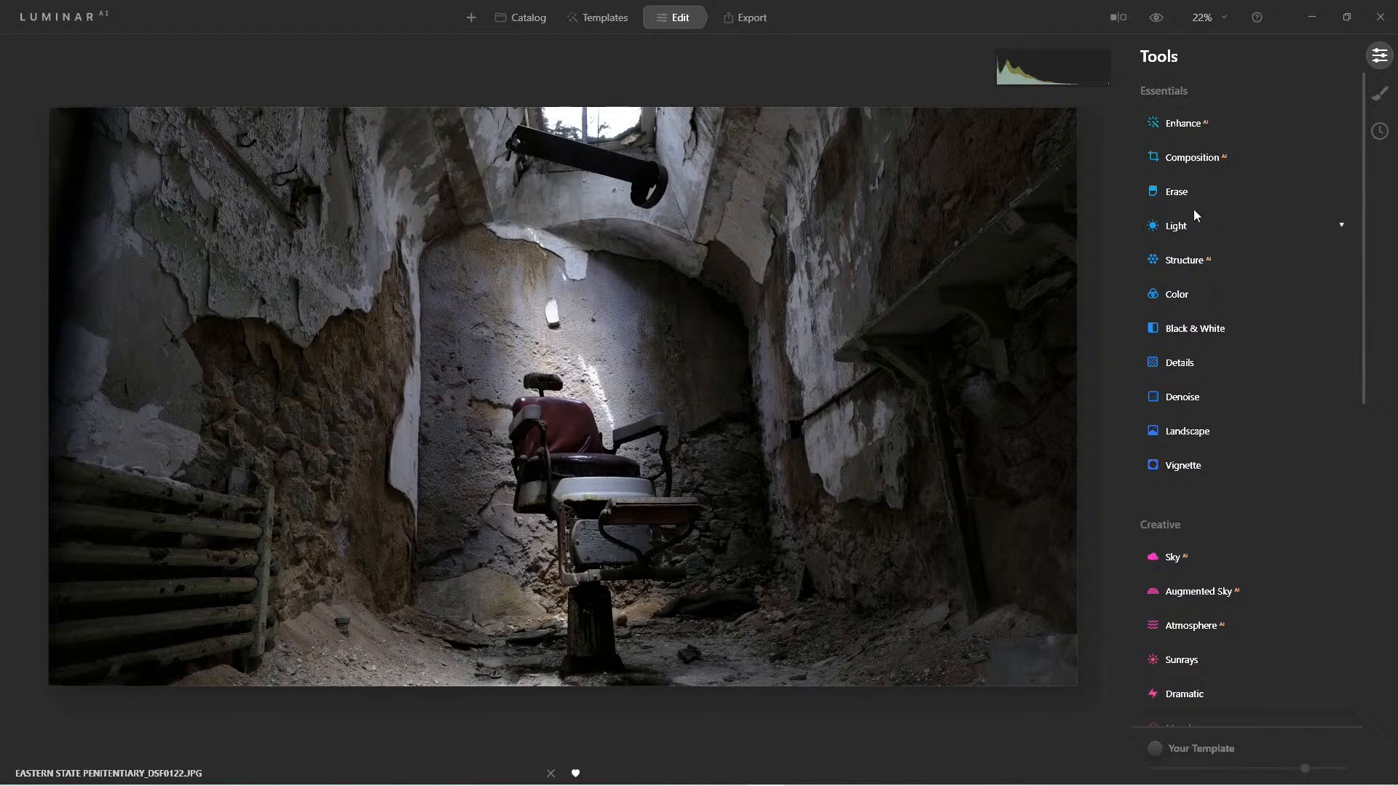
{"action": "left_click", "coordinate": [1184, 123]}
{"action": "left_click_drag", "start_coordinate": [1169, 171], "coordinate": [1278, 172]}
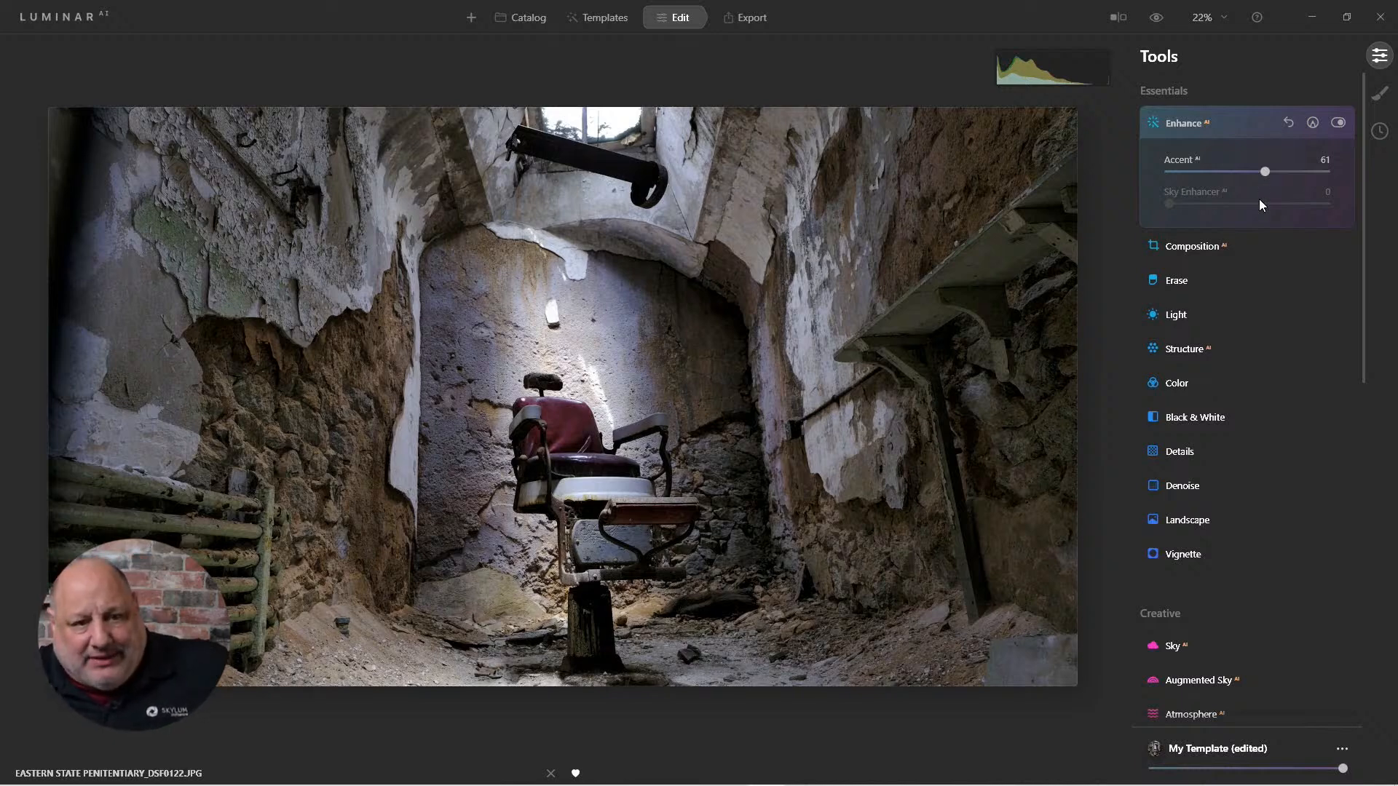
- Crop the photo slightly tighter at its original ratio, reposition it to trim the window at the top, and apply the crop
{"action": "left_click", "coordinate": [1185, 247]}
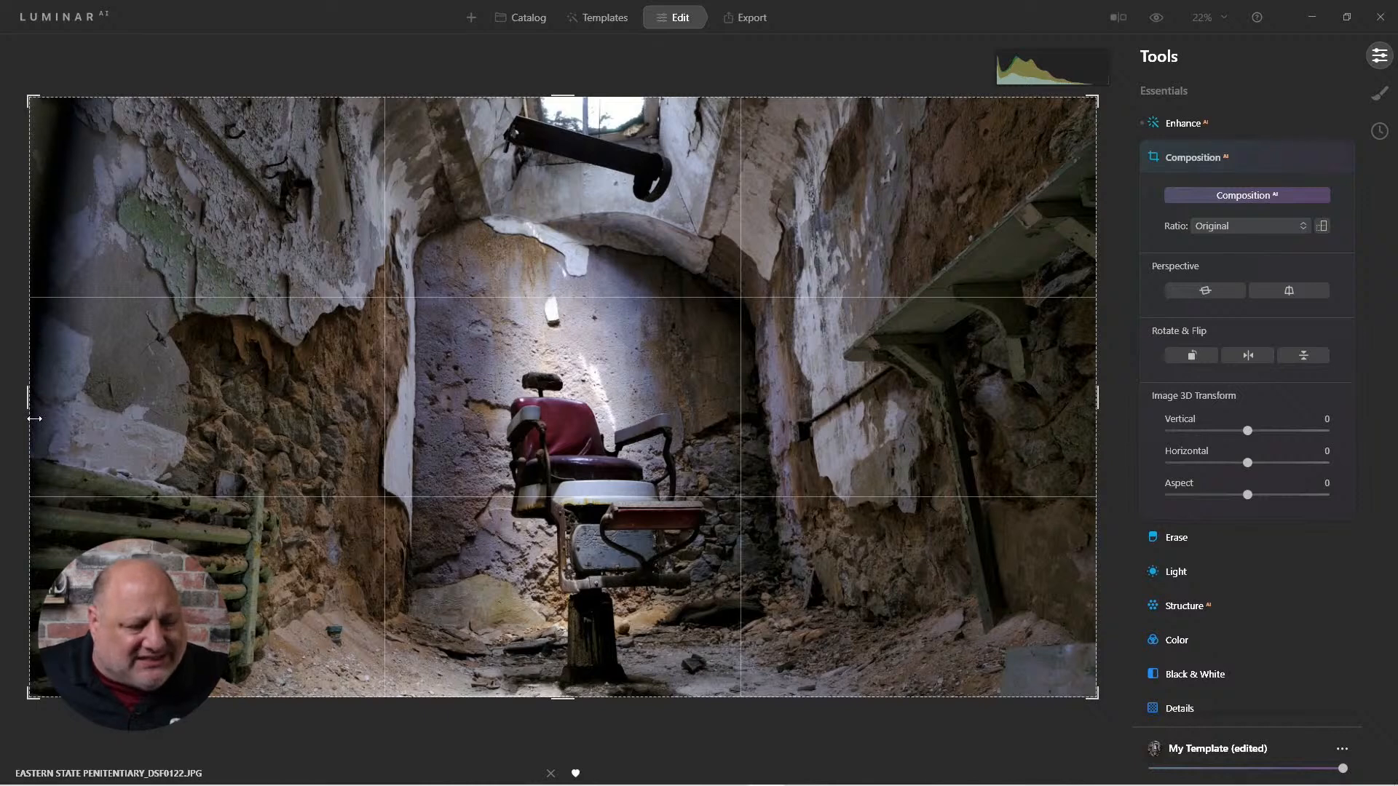
{"action": "left_click_drag", "start_coordinate": [20, 399], "coordinate": [48, 399]}
{"action": "left_click_drag", "start_coordinate": [636, 461], "coordinate": [634, 394]}
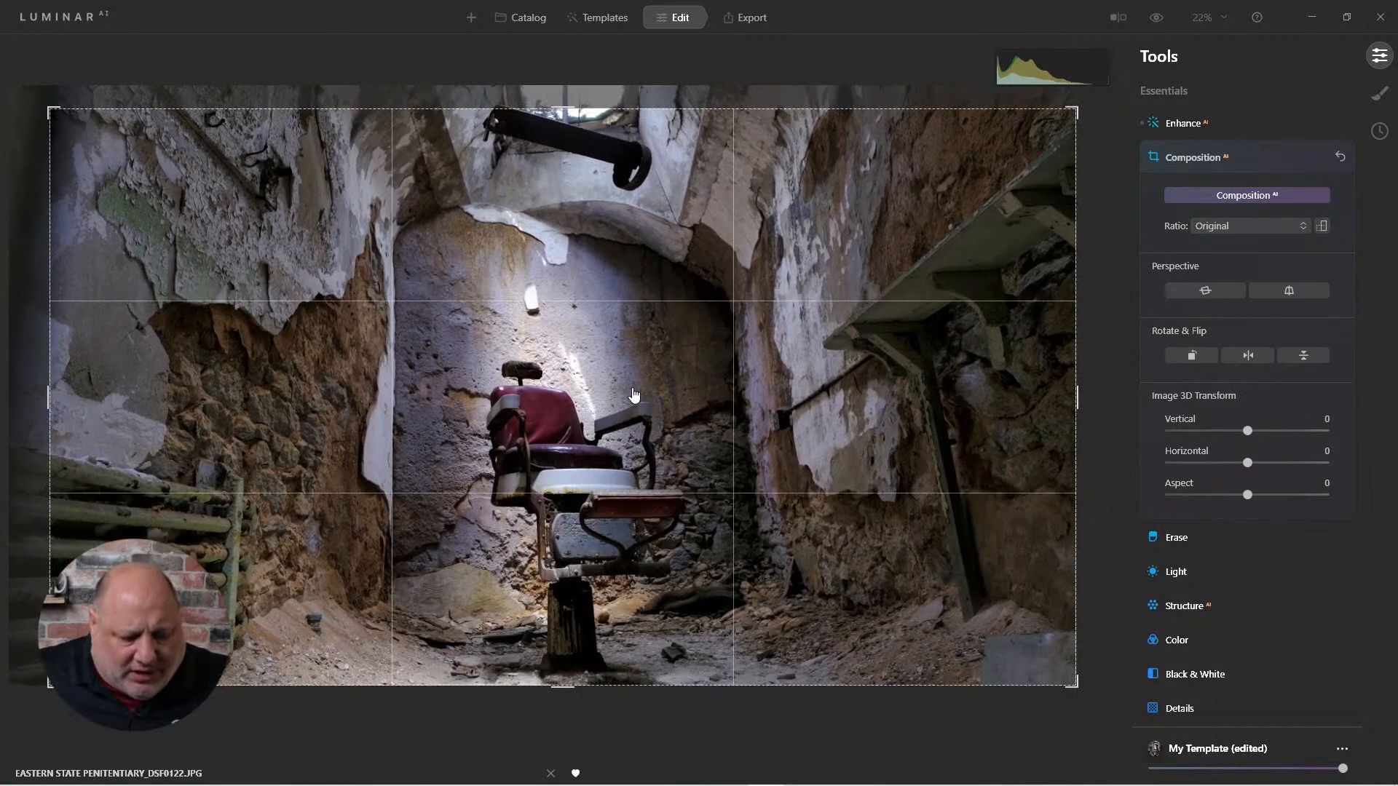
{"action": "key", "text": "Return"}
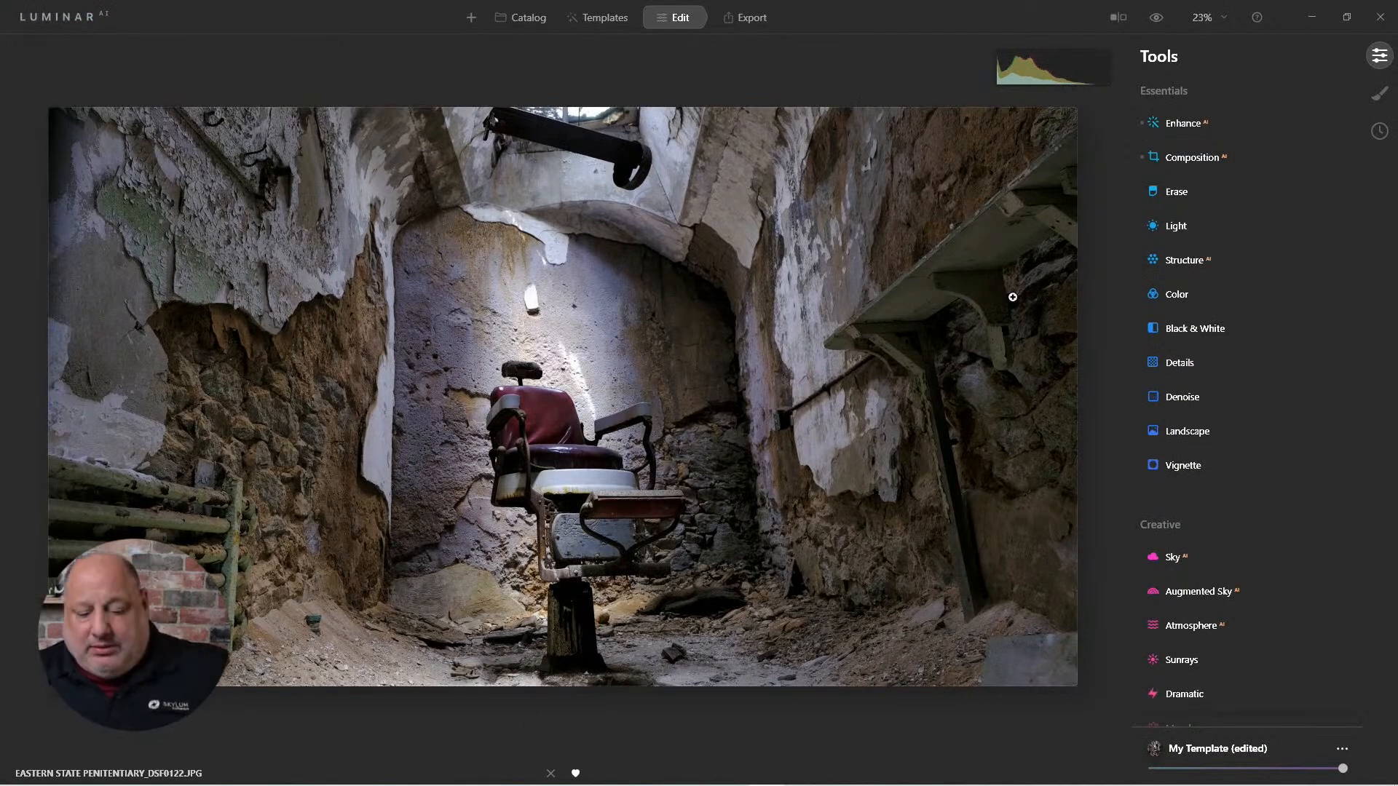
- Try the automatic perspective correction and horizon alignment on the cropped photo, and reset all Composition changes
{"action": "left_click", "coordinate": [1180, 159]}
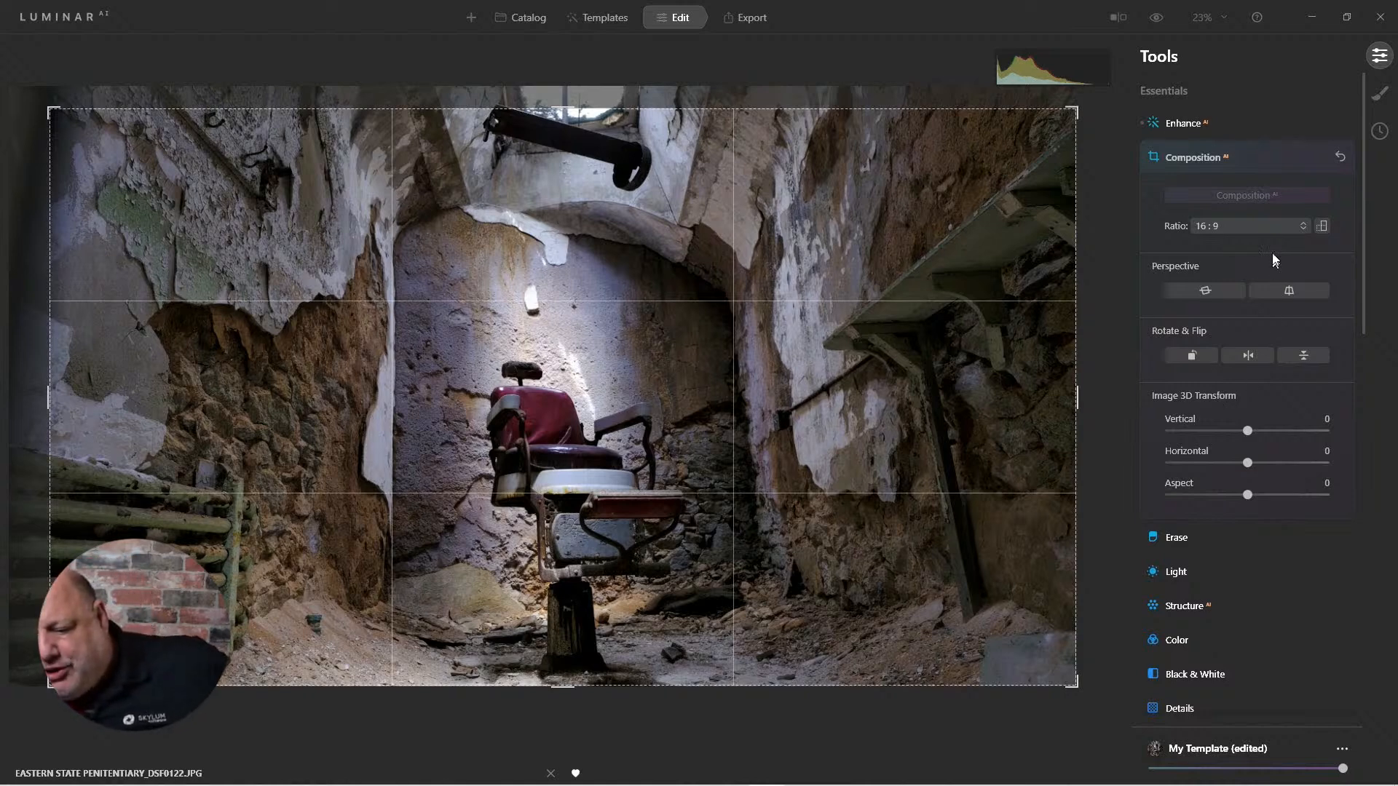
{"action": "left_click", "coordinate": [1289, 290]}
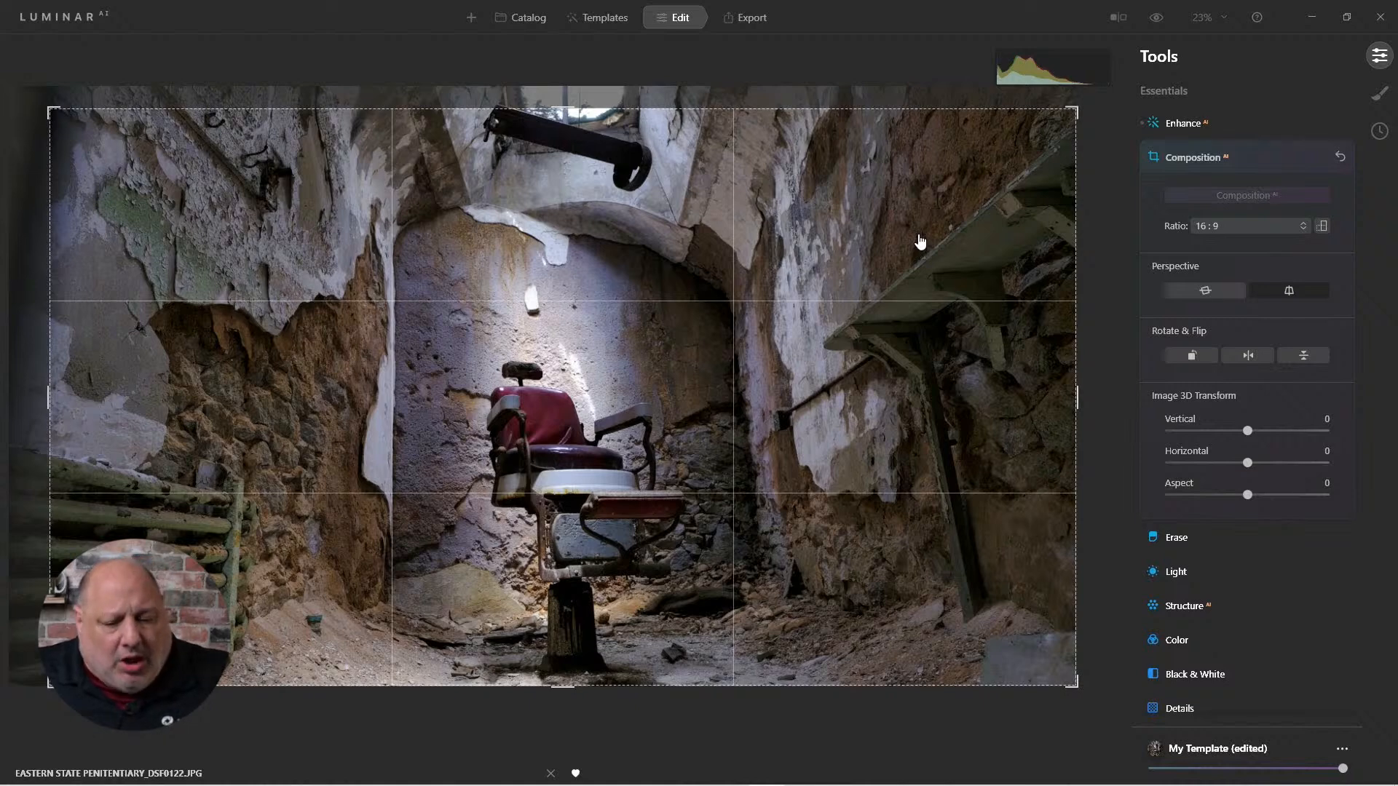
{"action": "left_click", "coordinate": [1208, 294]}
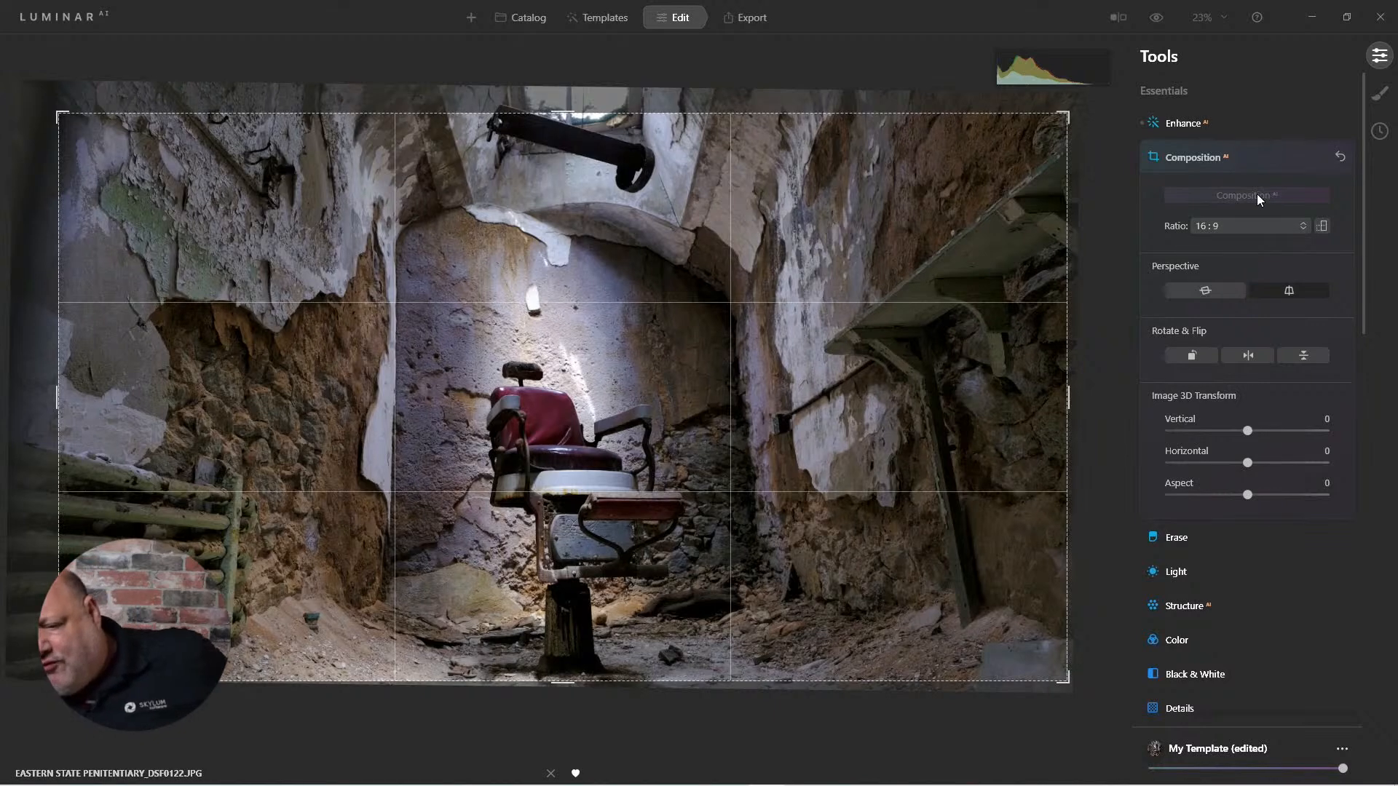
{"action": "left_click", "coordinate": [1339, 156]}
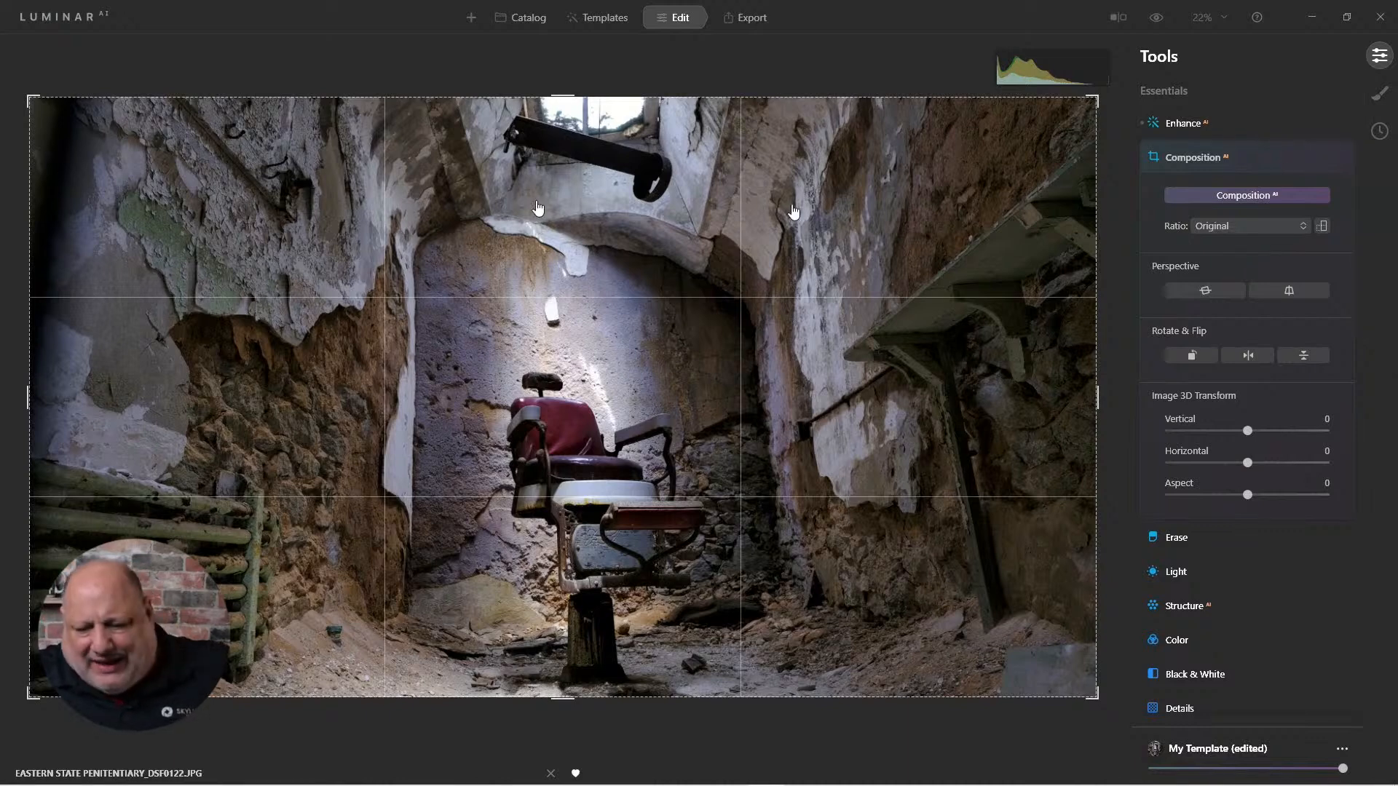
- Finish the Composition adjustment and correct the photo's lens distortion in Optics, setting Lens Distortion to -20
{"action": "left_click", "coordinate": [1185, 159]}
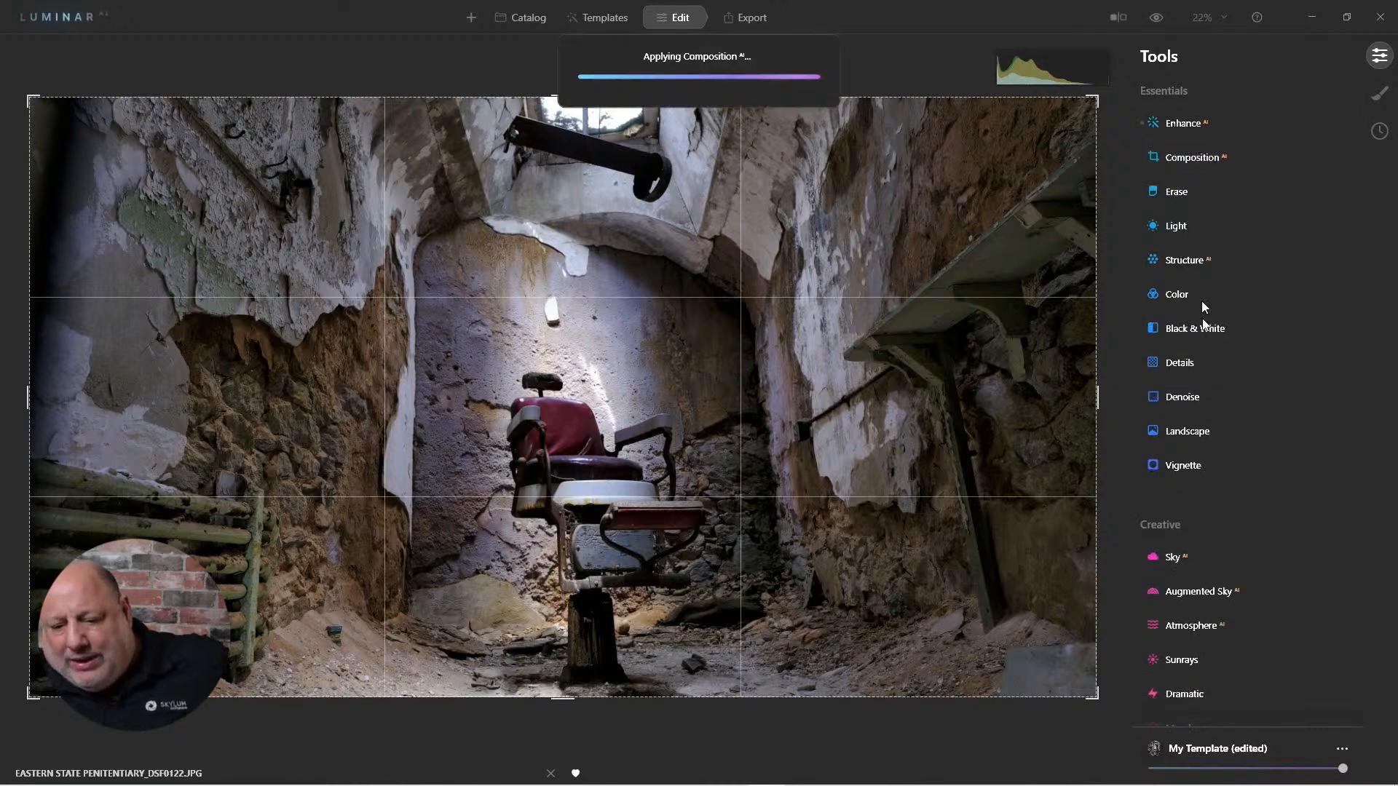
{"action": "scroll", "coordinate": [1238, 492], "scroll_direction": "down", "scroll_amount": 3}
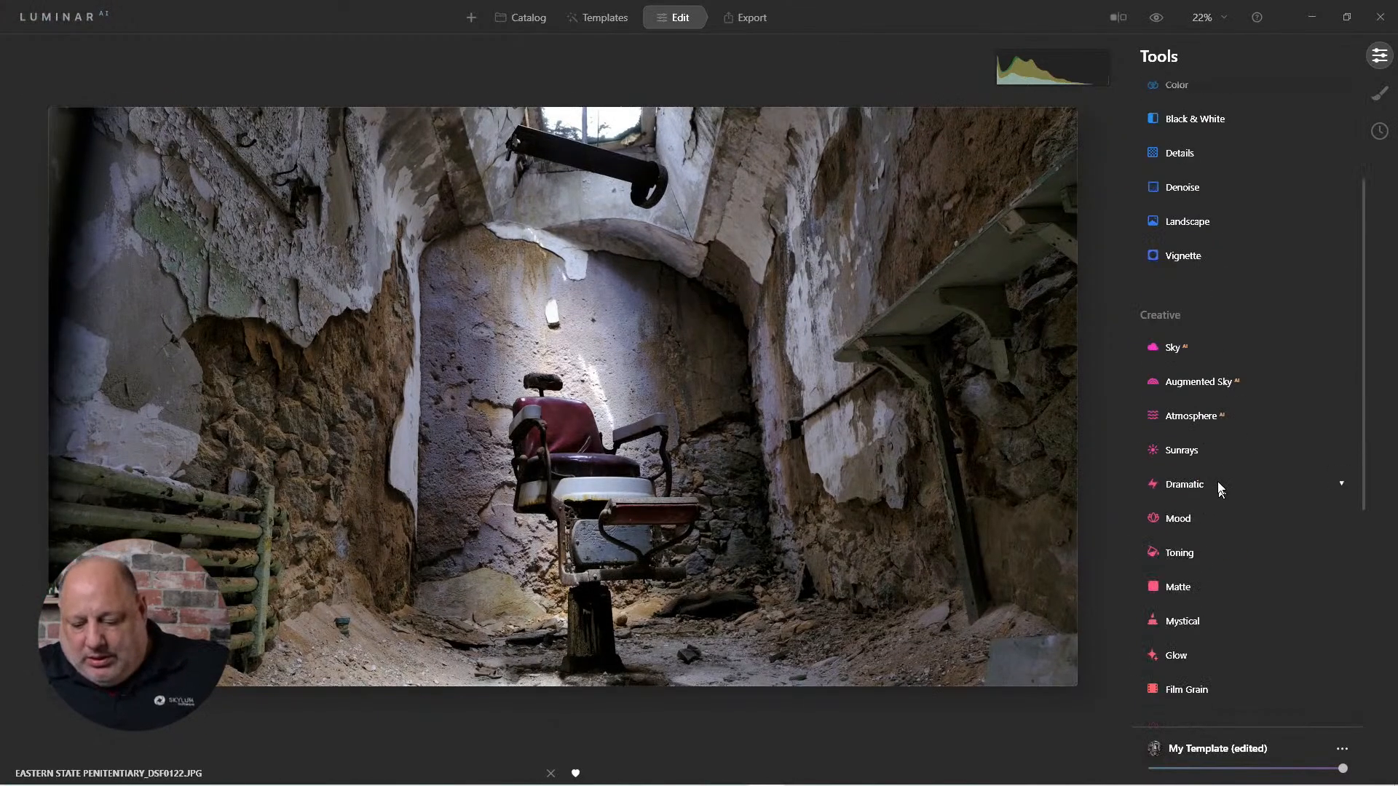
{"action": "scroll", "coordinate": [1222, 489], "scroll_direction": "down", "scroll_amount": 5}
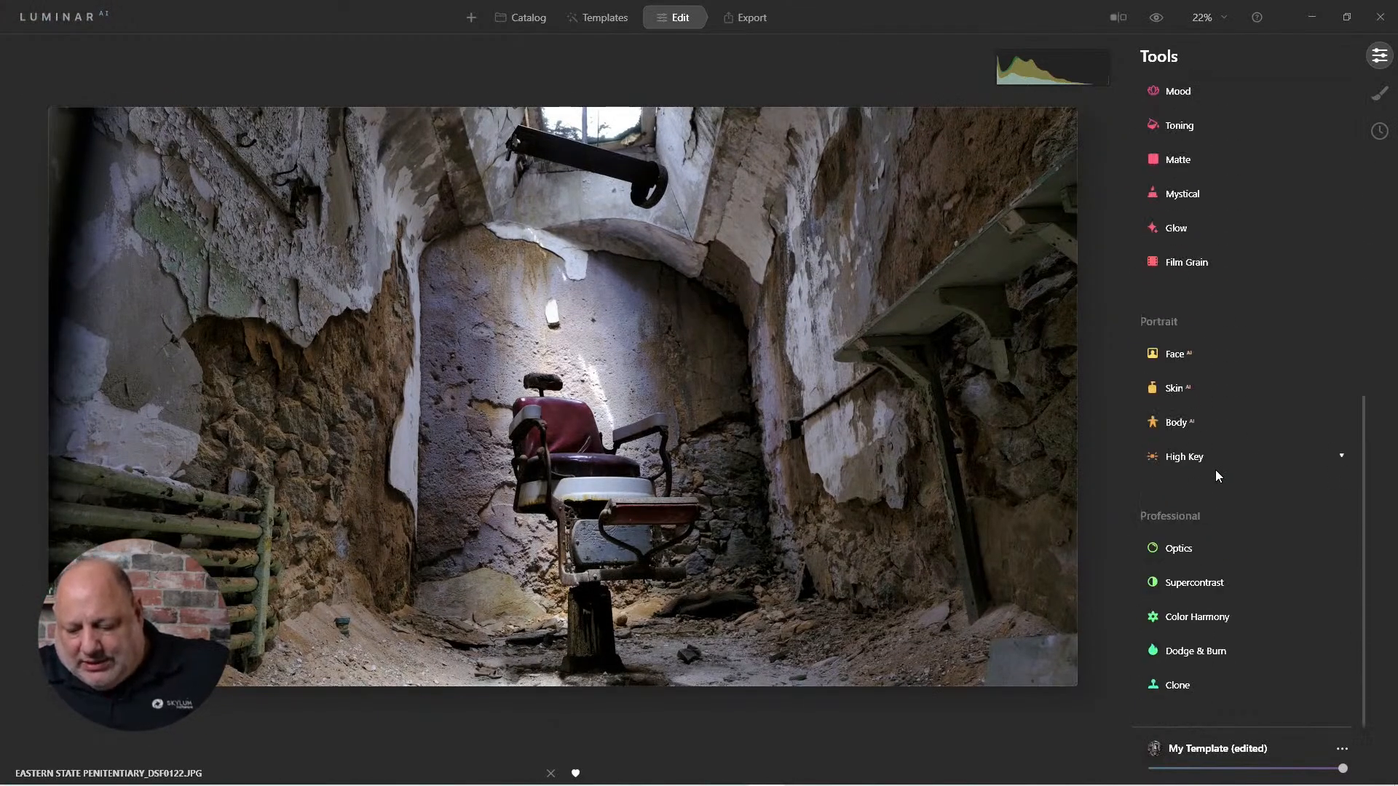
{"action": "left_click", "coordinate": [1180, 554]}
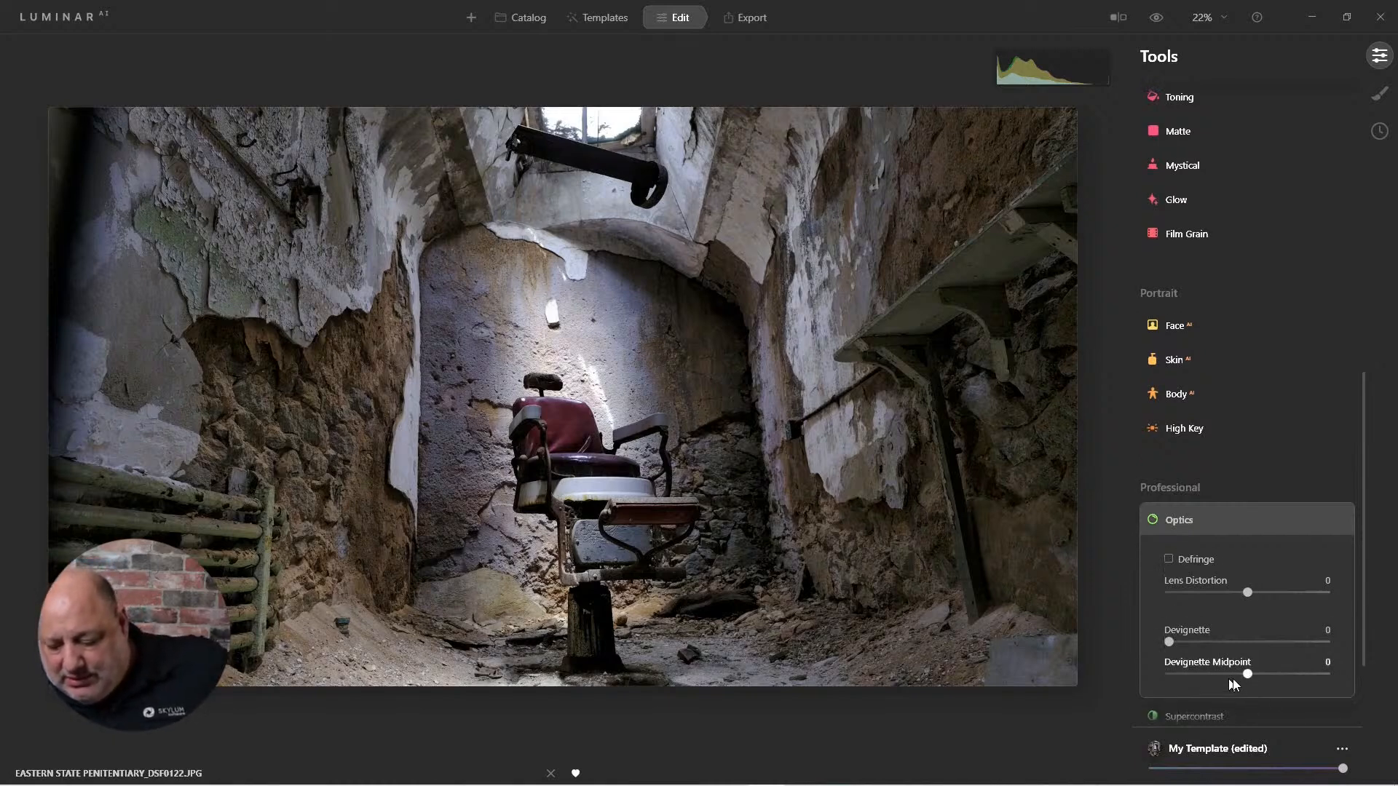
{"action": "mouse_move", "coordinate": [1242, 585]}
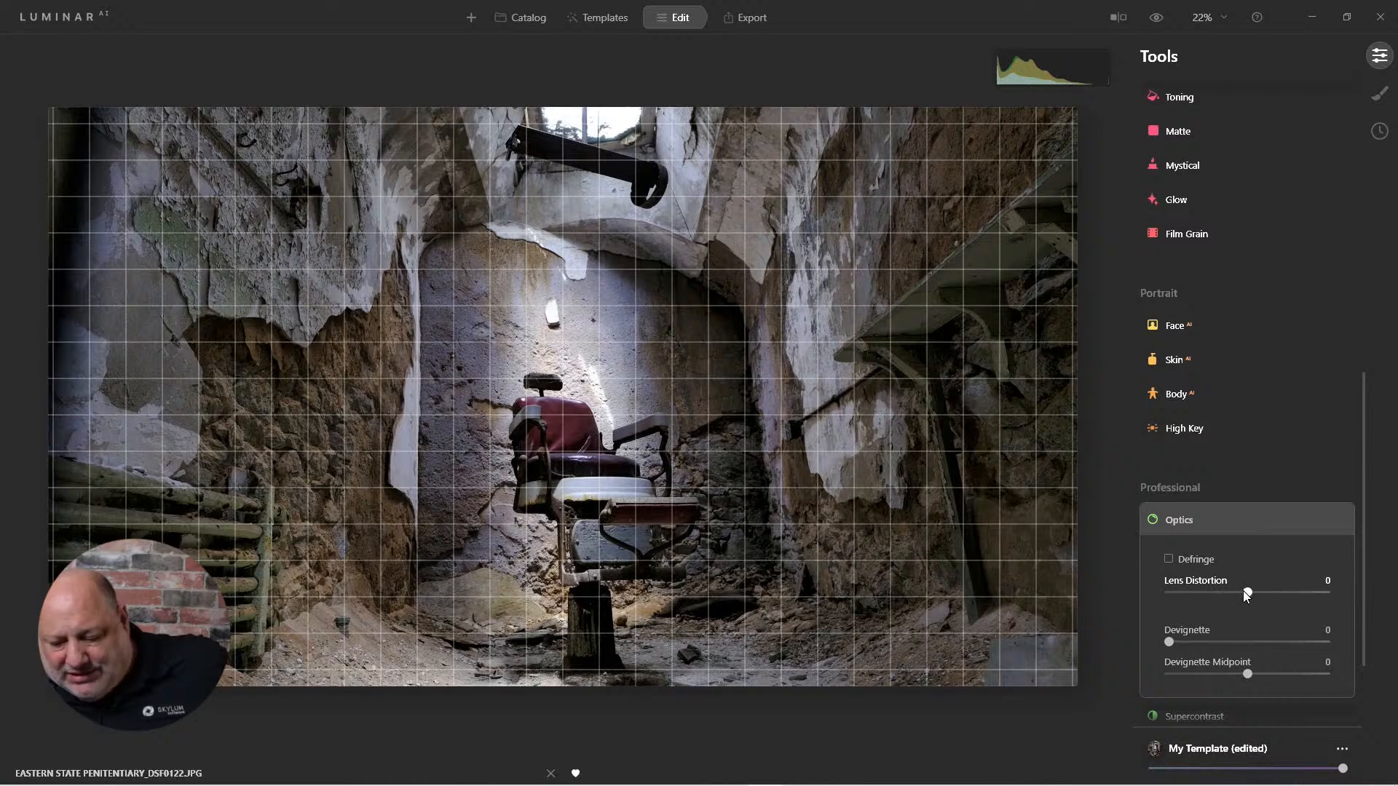
{"action": "mouse_move", "coordinate": [1243, 591]}
{"action": "left_mouse_down"}
{"action": "mouse_move", "coordinate": [1229, 592]}
{"action": "mouse_move", "coordinate": [1262, 595]}
{"action": "mouse_move", "coordinate": [1218, 596]}
{"action": "mouse_move", "coordinate": [1248, 596]}
{"action": "left_mouse_up"}
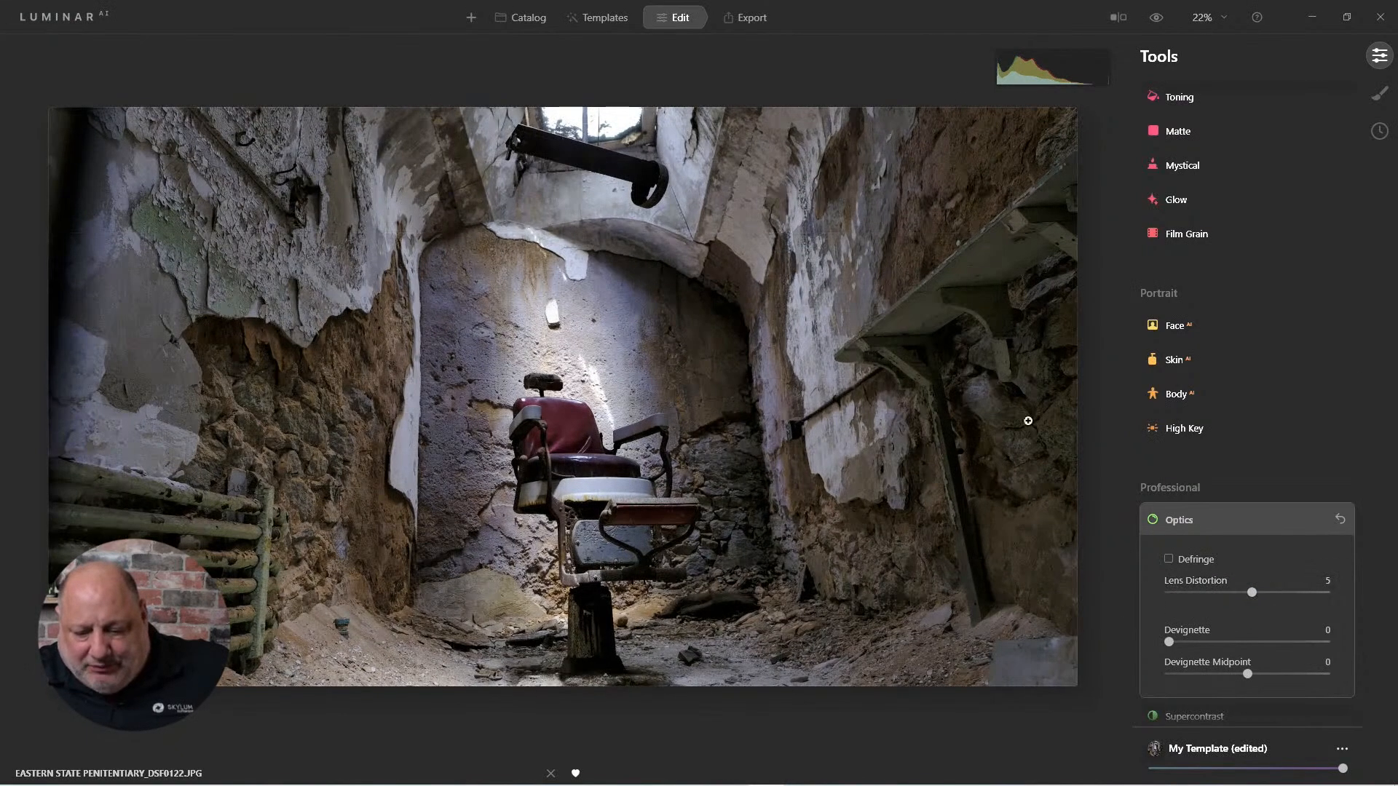
{"action": "left_click_drag", "start_coordinate": [1256, 596], "coordinate": [1231, 597]}
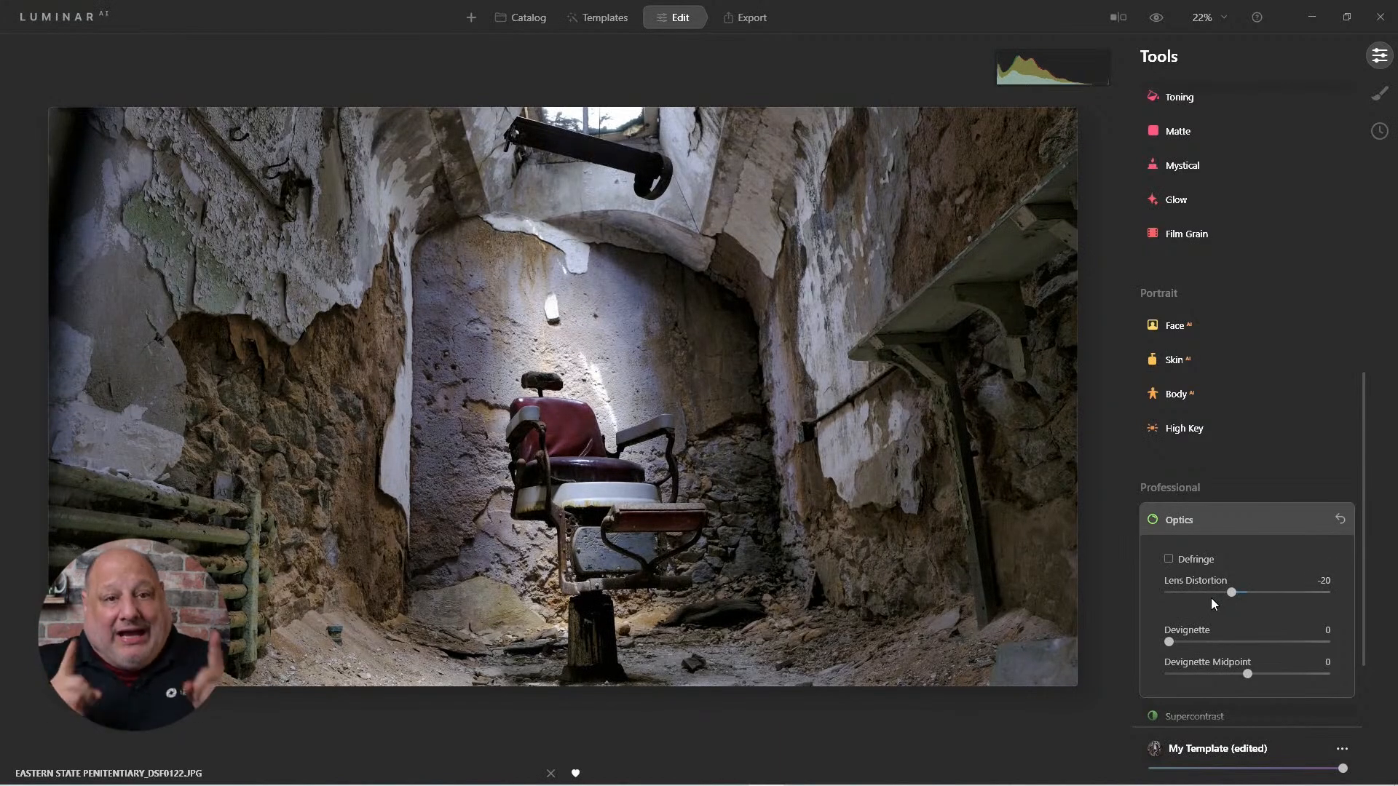
{"action": "left_click", "coordinate": [1178, 525]}
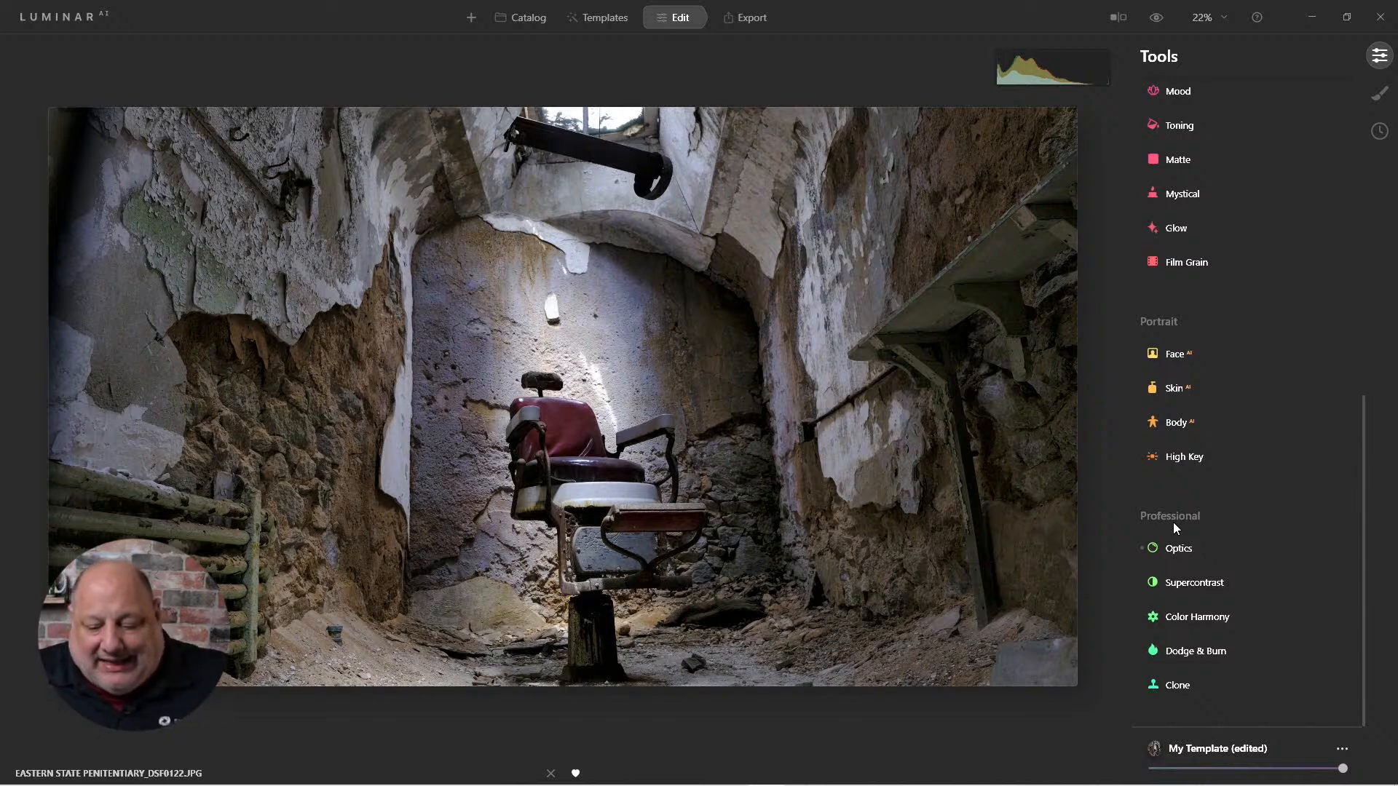
- Apply Supercontrast with Highlights Contrast 84 and Balance 25, Midtones Contrast 44, Shadows Contrast 41 and Balance 24, and compare the photo without it
{"action": "left_click", "coordinate": [1205, 584]}
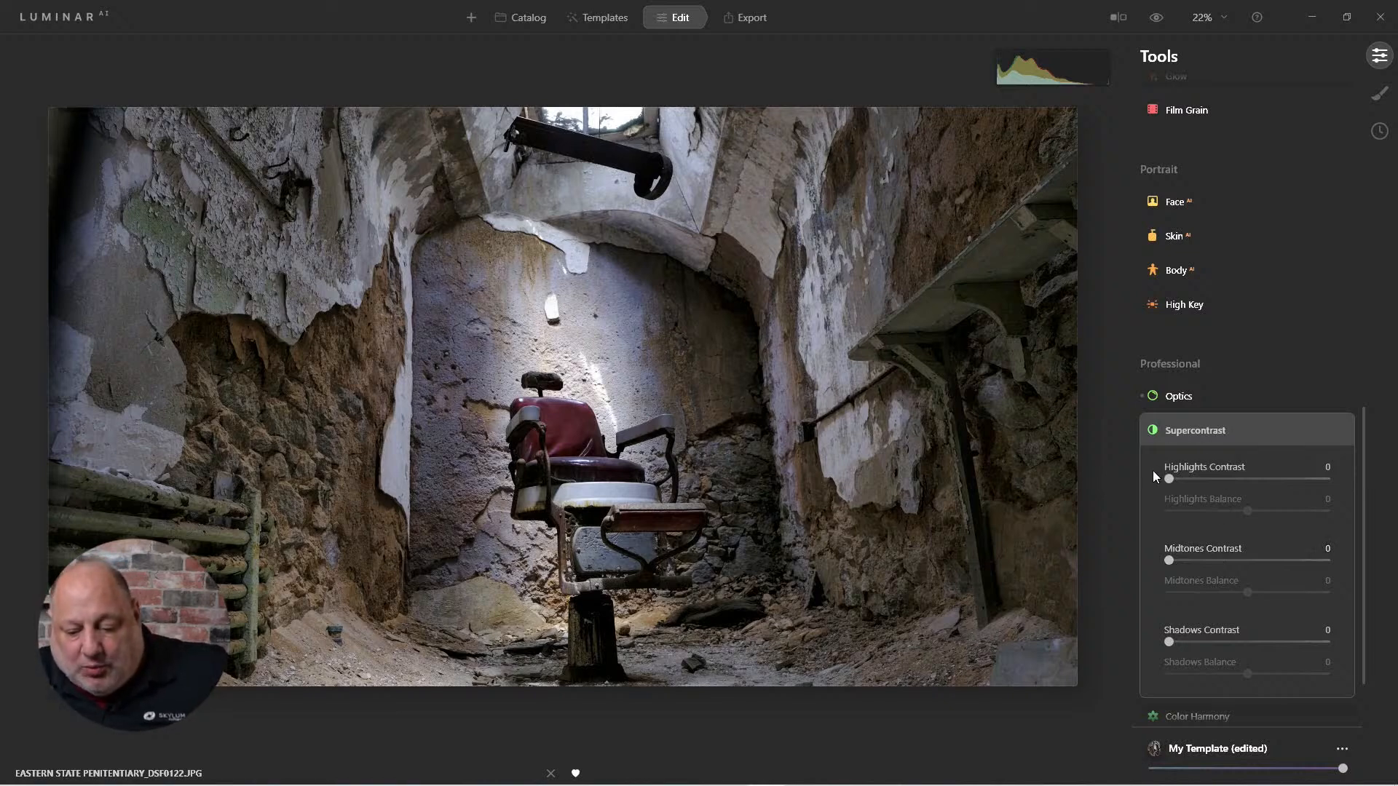
{"action": "left_click_drag", "start_coordinate": [1169, 478], "coordinate": [1268, 510]}
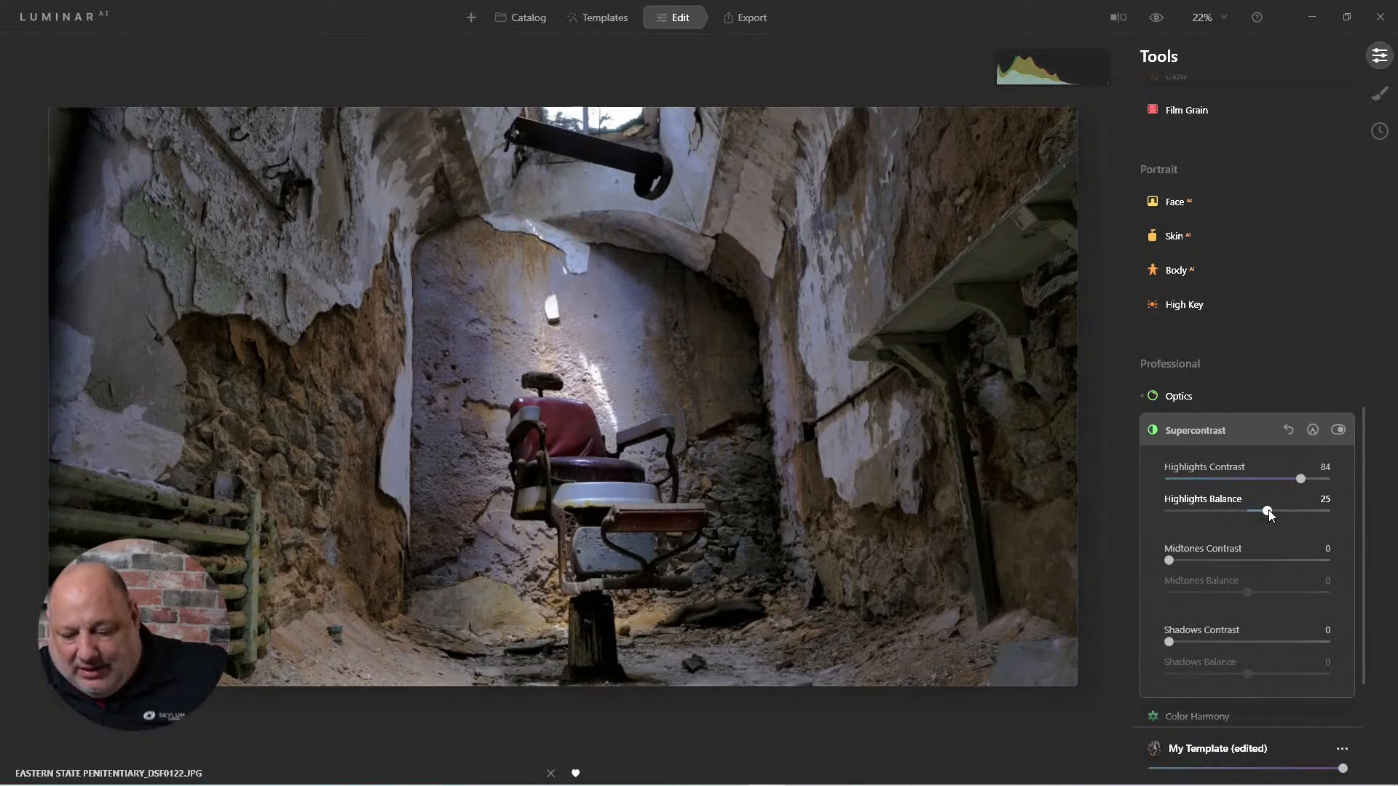
{"action": "left_click_drag", "start_coordinate": [1169, 561], "coordinate": [1247, 615]}
{"action": "left_click_drag", "start_coordinate": [1169, 645], "coordinate": [1236, 642]}
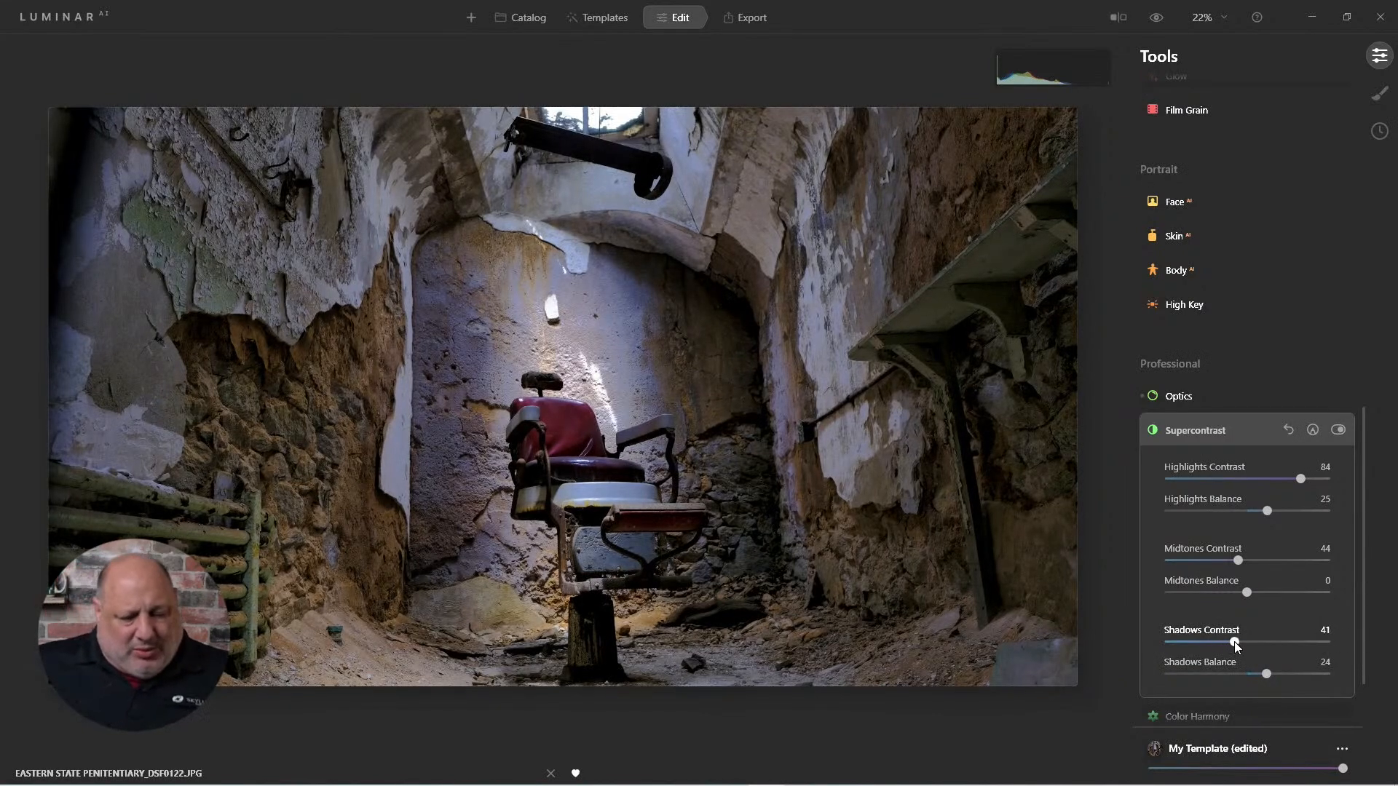
{"action": "left_click", "coordinate": [1339, 429]}
{"action": "left_click", "coordinate": [1340, 429]}
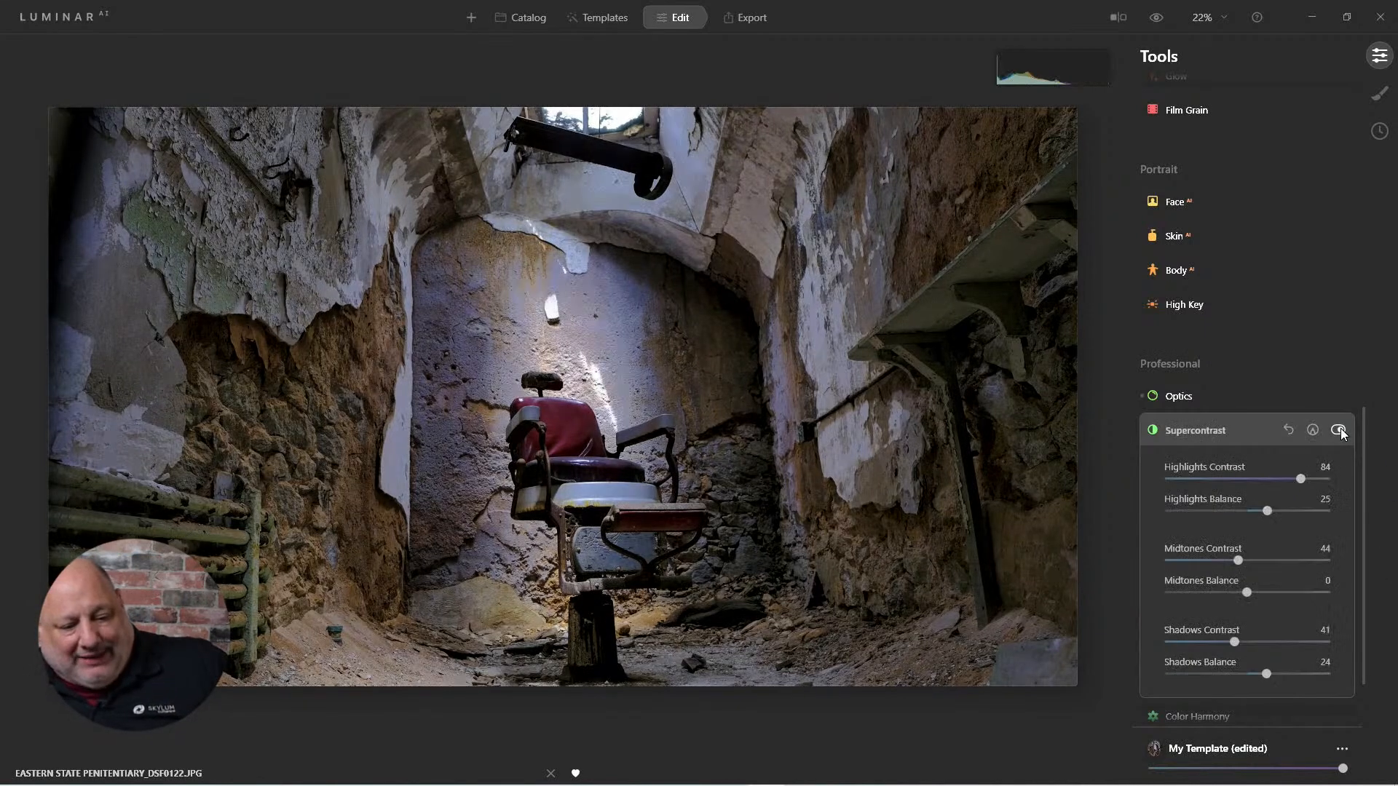
{"action": "left_click", "coordinate": [1199, 427]}
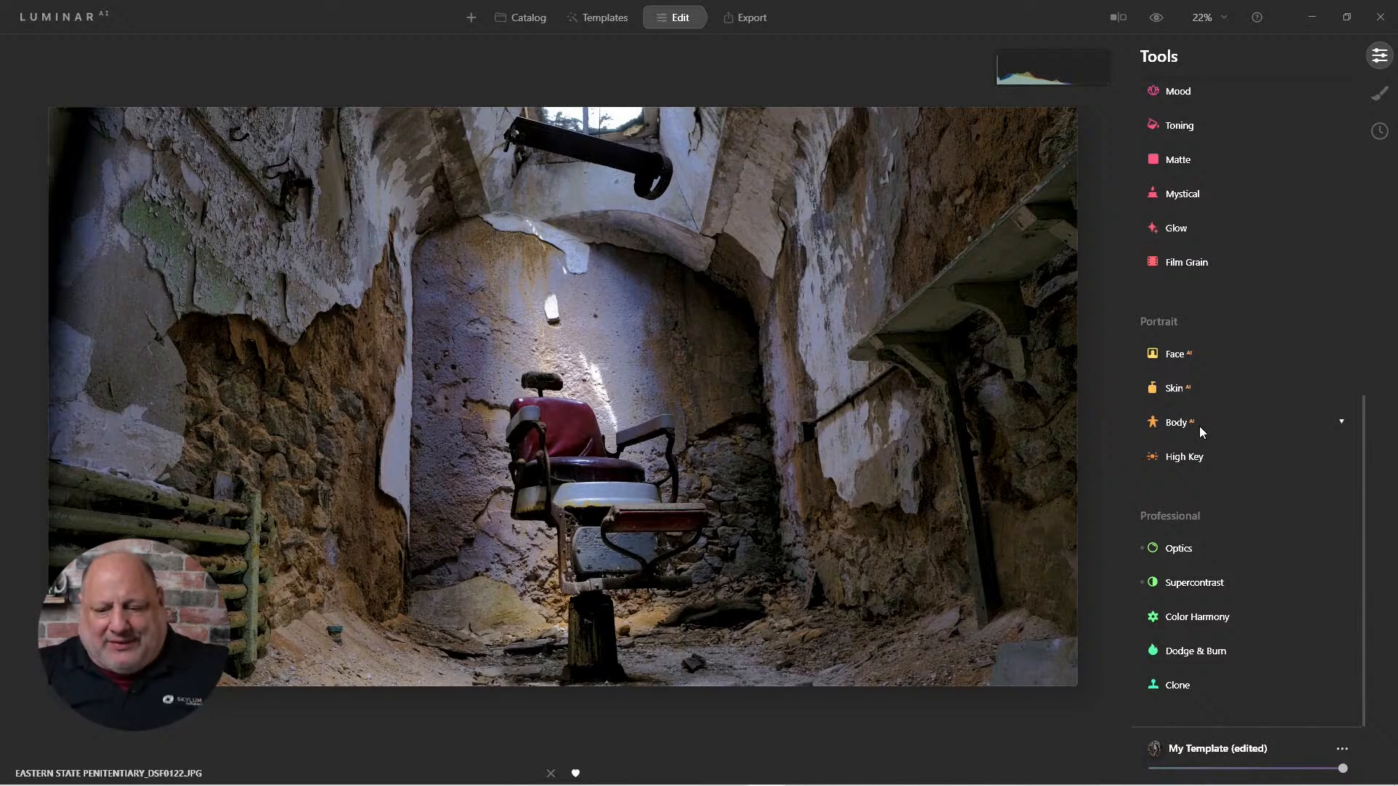
- Apply the Dramatic effect to the photo with an Amount of 65
{"action": "scroll", "coordinate": [1229, 397], "scroll_direction": "up", "scroll_amount": 3}
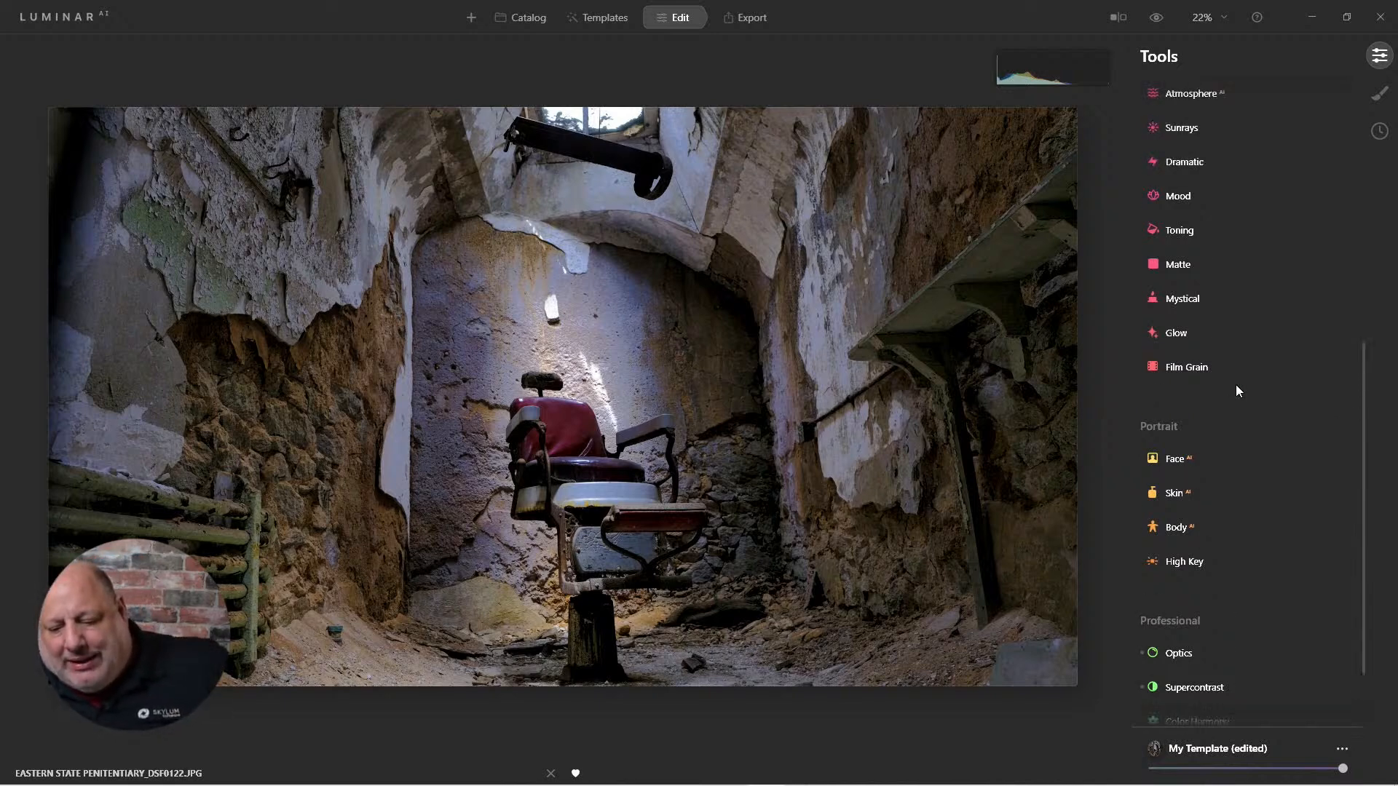
{"action": "scroll", "coordinate": [1237, 386], "scroll_direction": "up", "scroll_amount": 3}
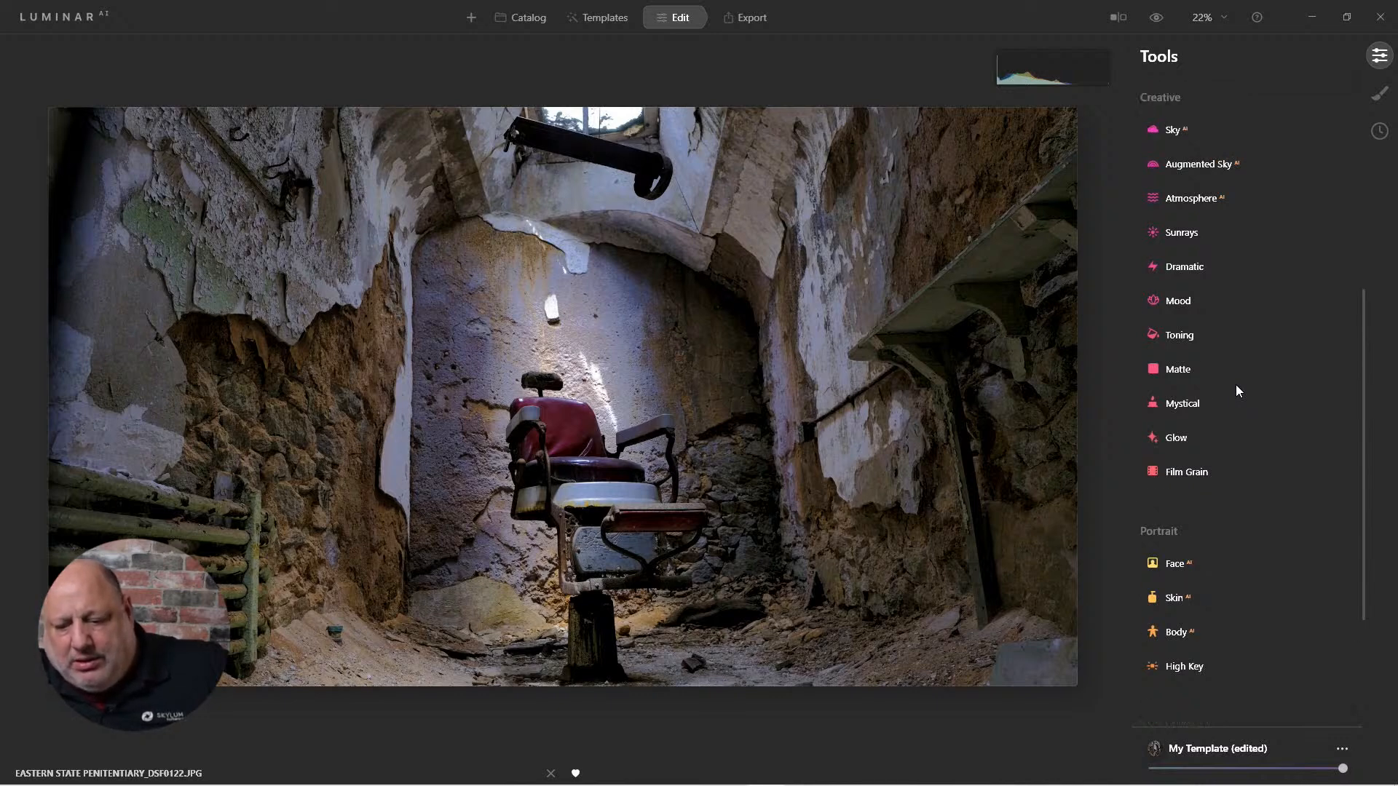
{"action": "scroll", "coordinate": [1235, 385], "scroll_direction": "up", "scroll_amount": 1}
{"action": "left_click", "coordinate": [1187, 302]}
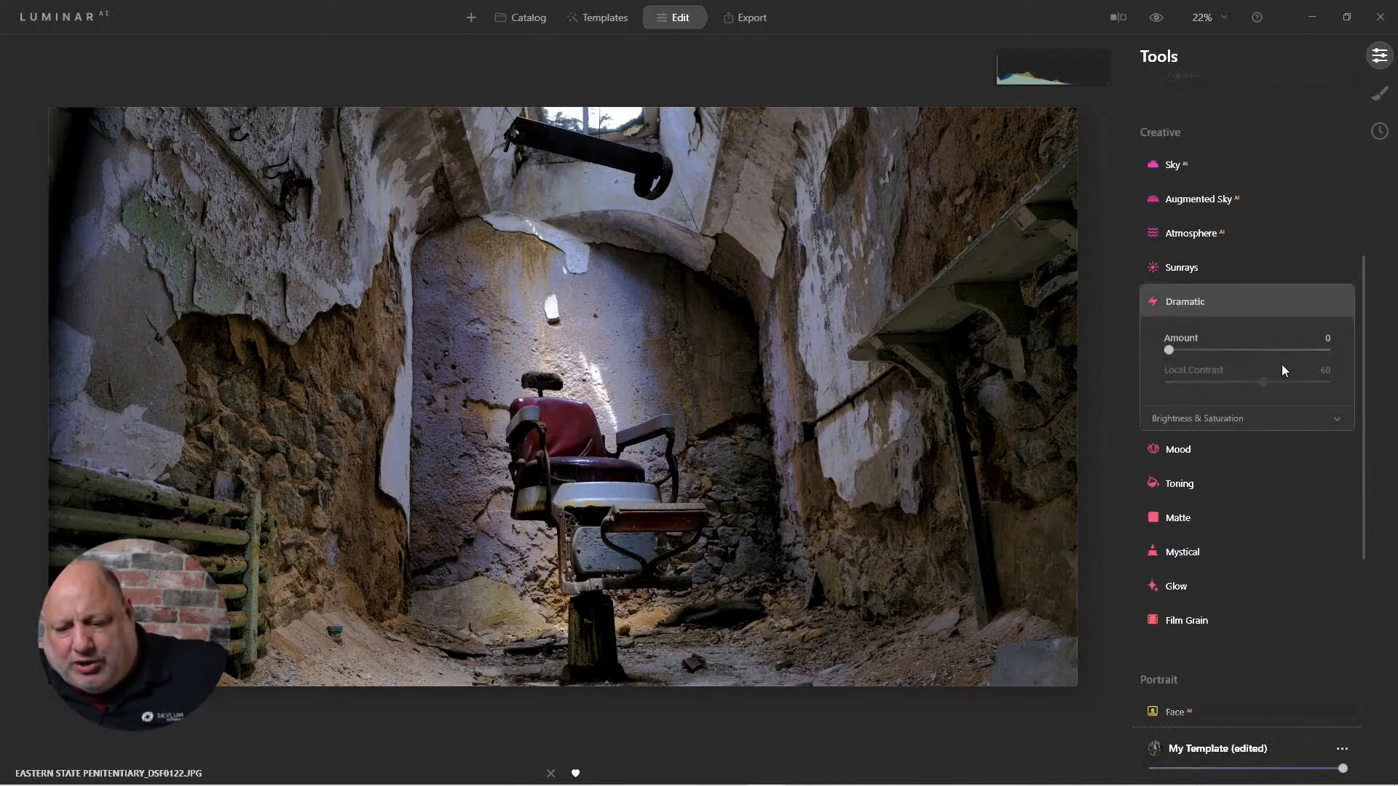
{"action": "left_click_drag", "start_coordinate": [1168, 351], "coordinate": [1274, 351]}
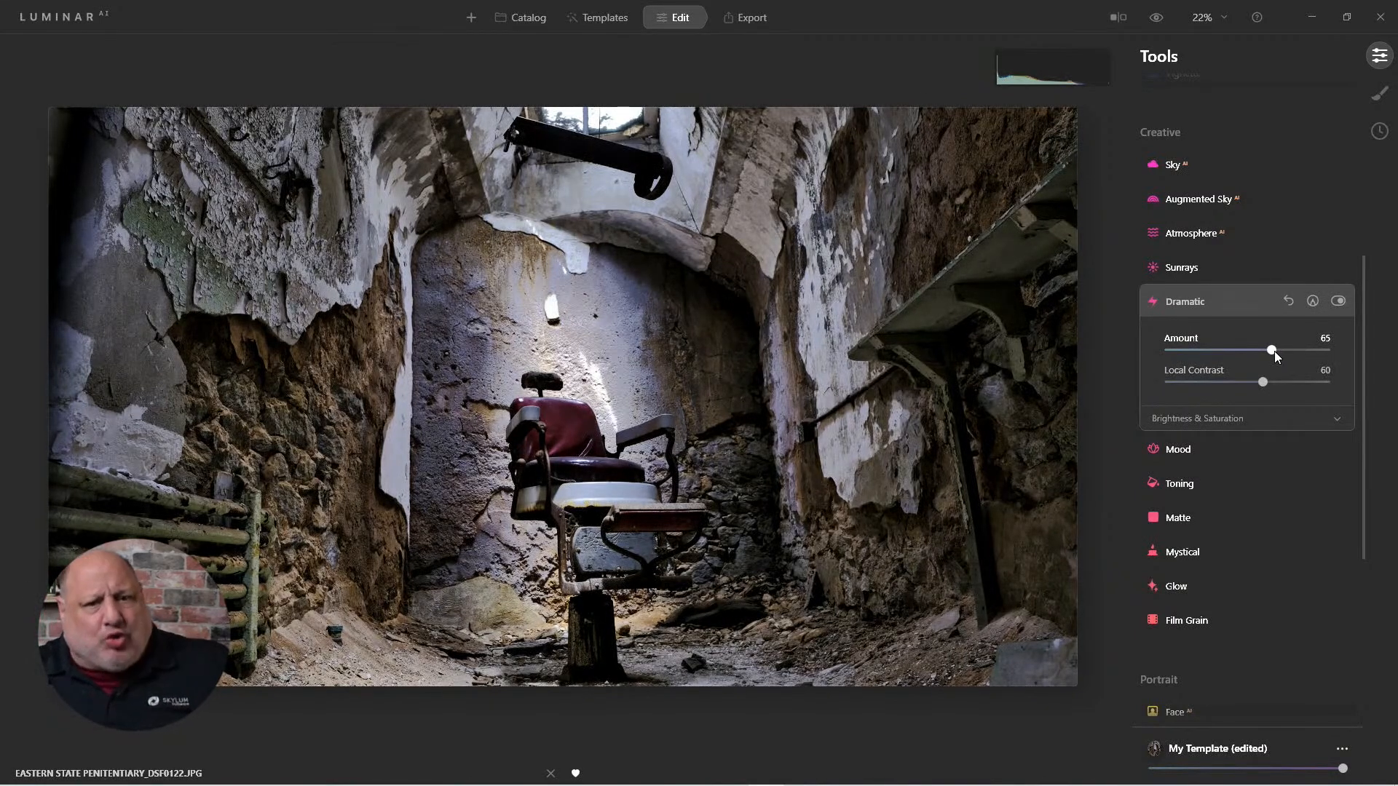
- Set the Dramatic effect's Brightness to 5 and Saturation to -2, and compare the photo with the effect off and on
{"action": "left_click", "coordinate": [1217, 419]}
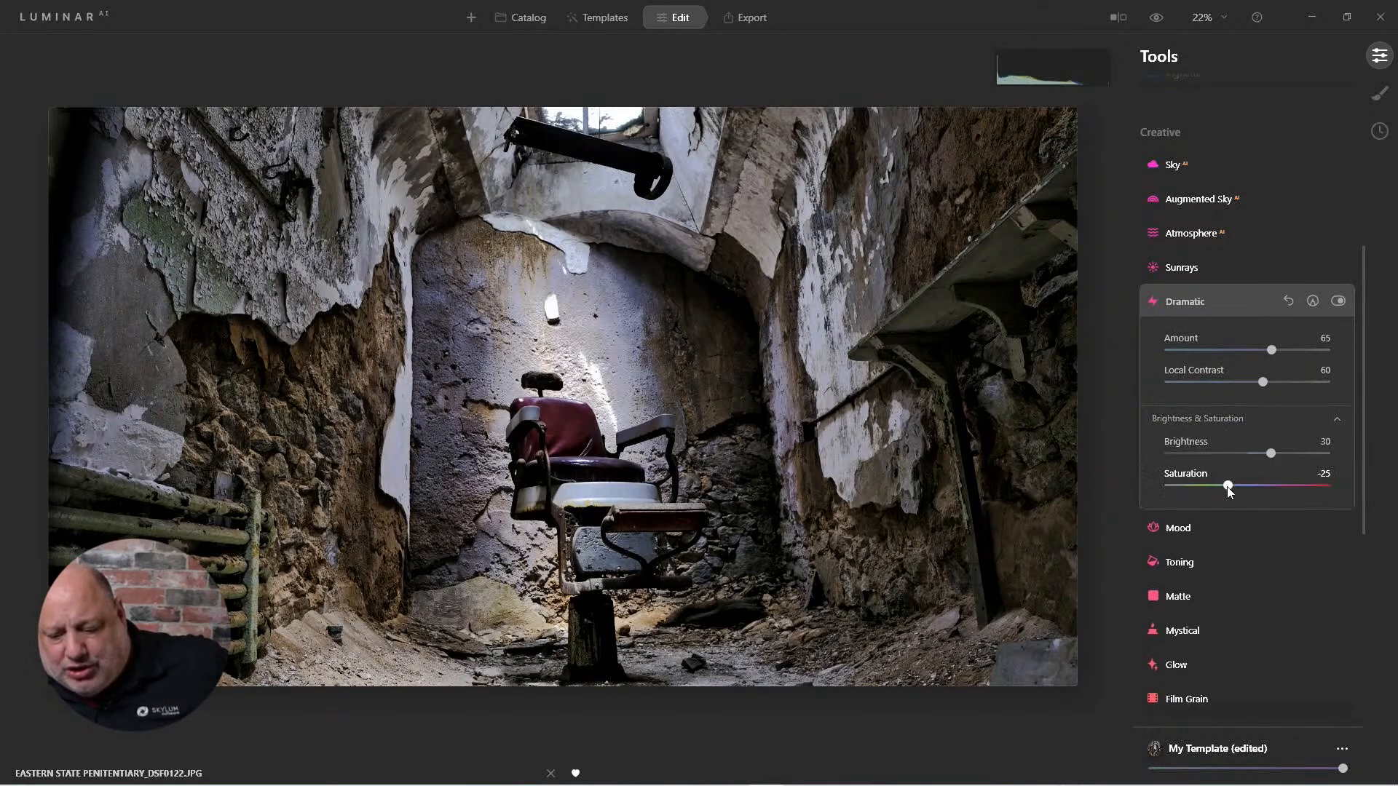
{"action": "left_click_drag", "start_coordinate": [1271, 454], "coordinate": [1264, 488]}
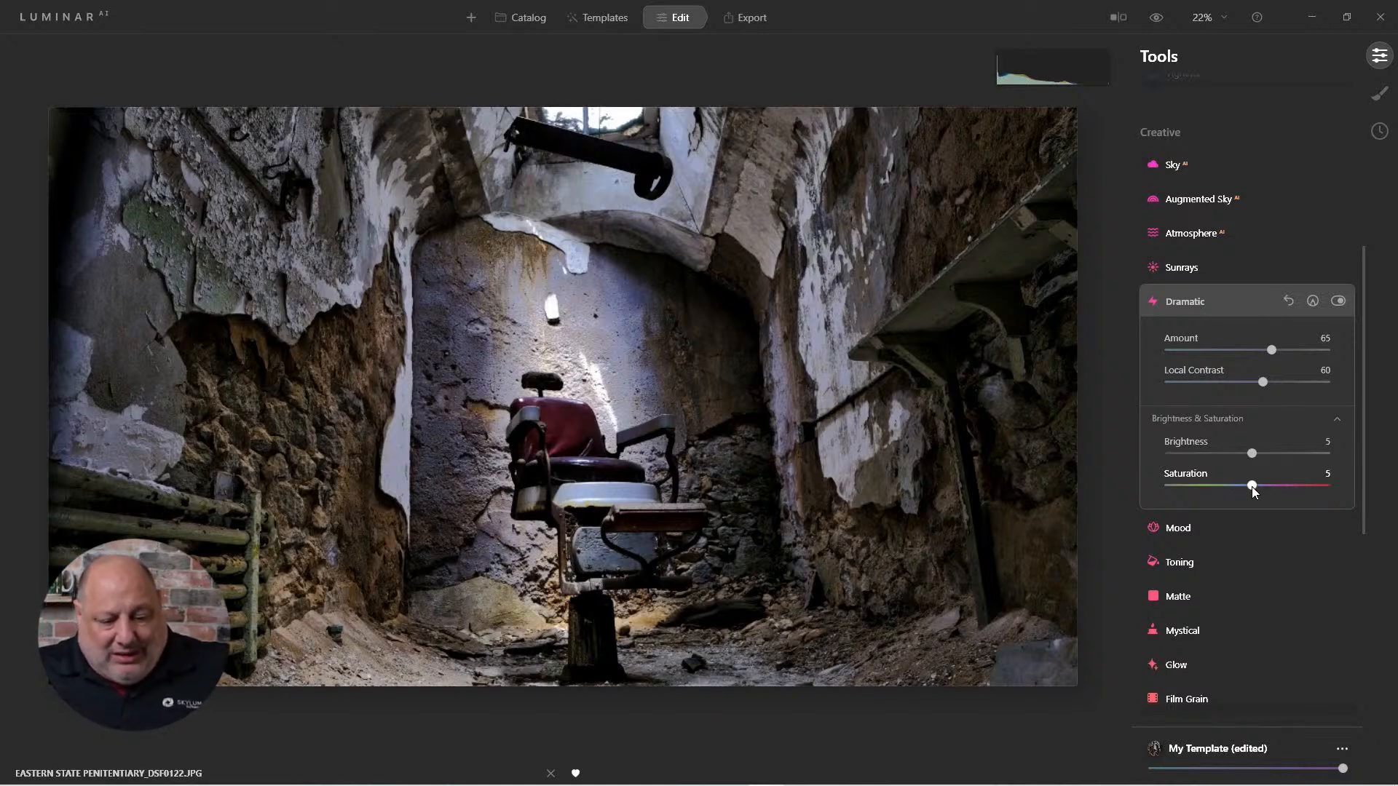
{"action": "mouse_move", "coordinate": [1252, 486]}
{"action": "left_mouse_down"}
{"action": "mouse_move", "coordinate": [1267, 488]}
{"action": "mouse_move", "coordinate": [1234, 489]}
{"action": "mouse_move", "coordinate": [1245, 495]}
{"action": "left_mouse_up"}
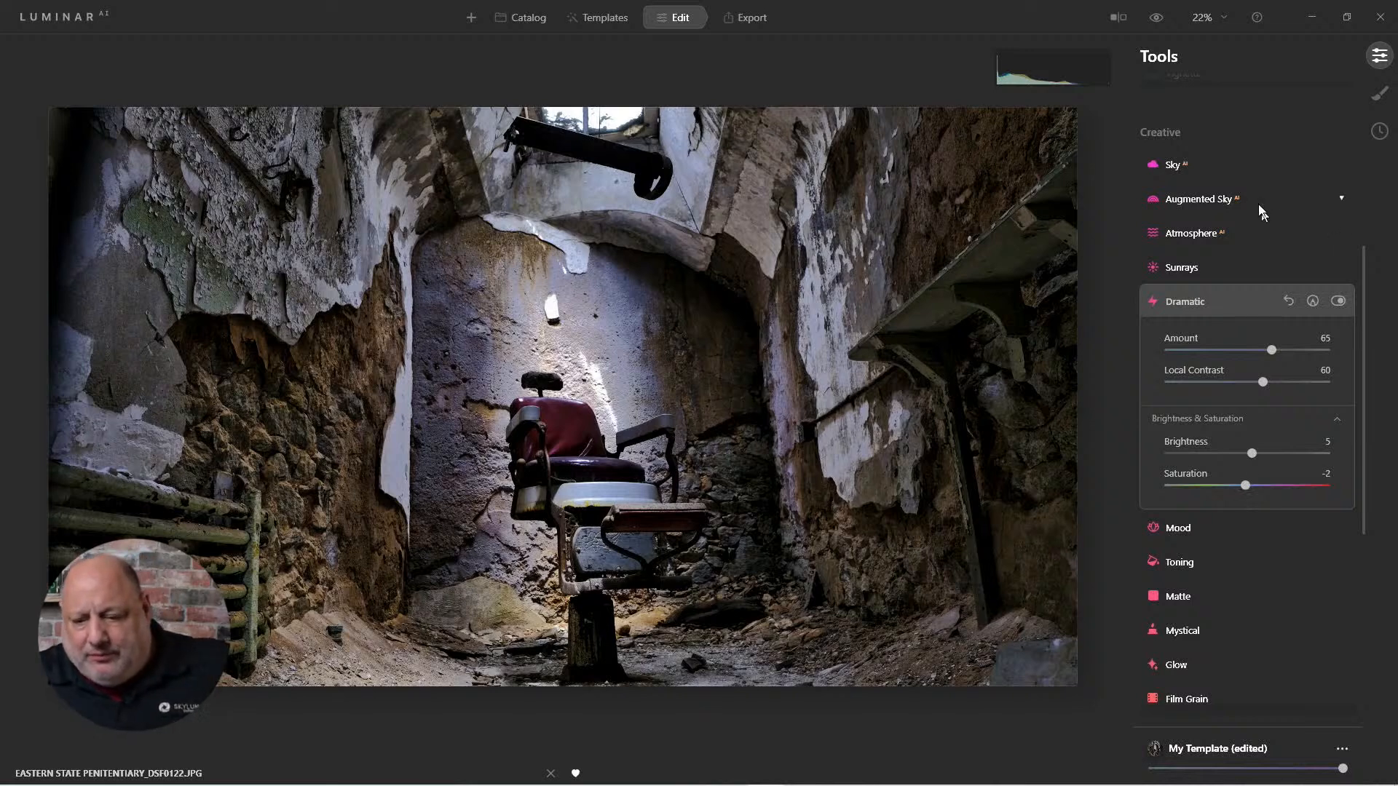
{"action": "left_click", "coordinate": [1345, 306]}
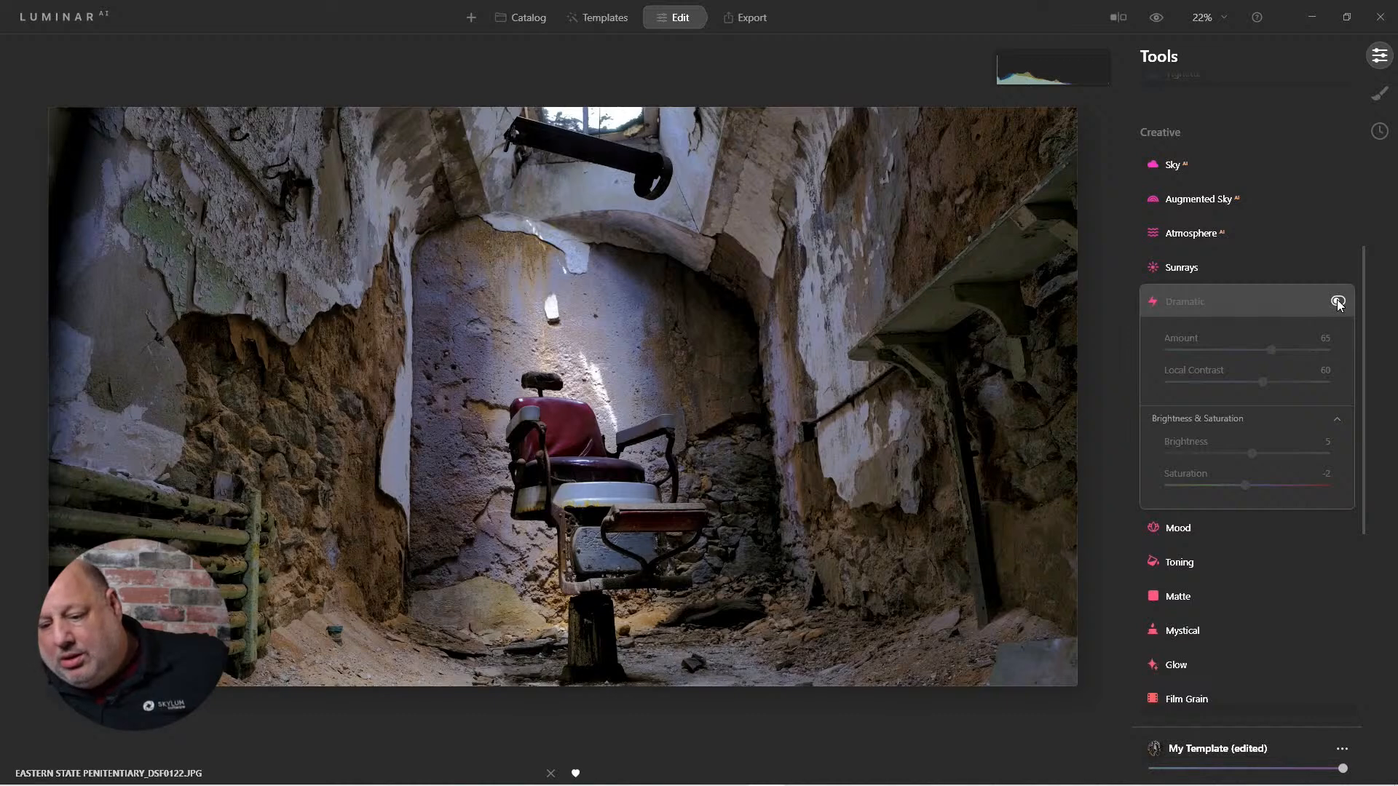
{"action": "left_click", "coordinate": [1341, 301]}
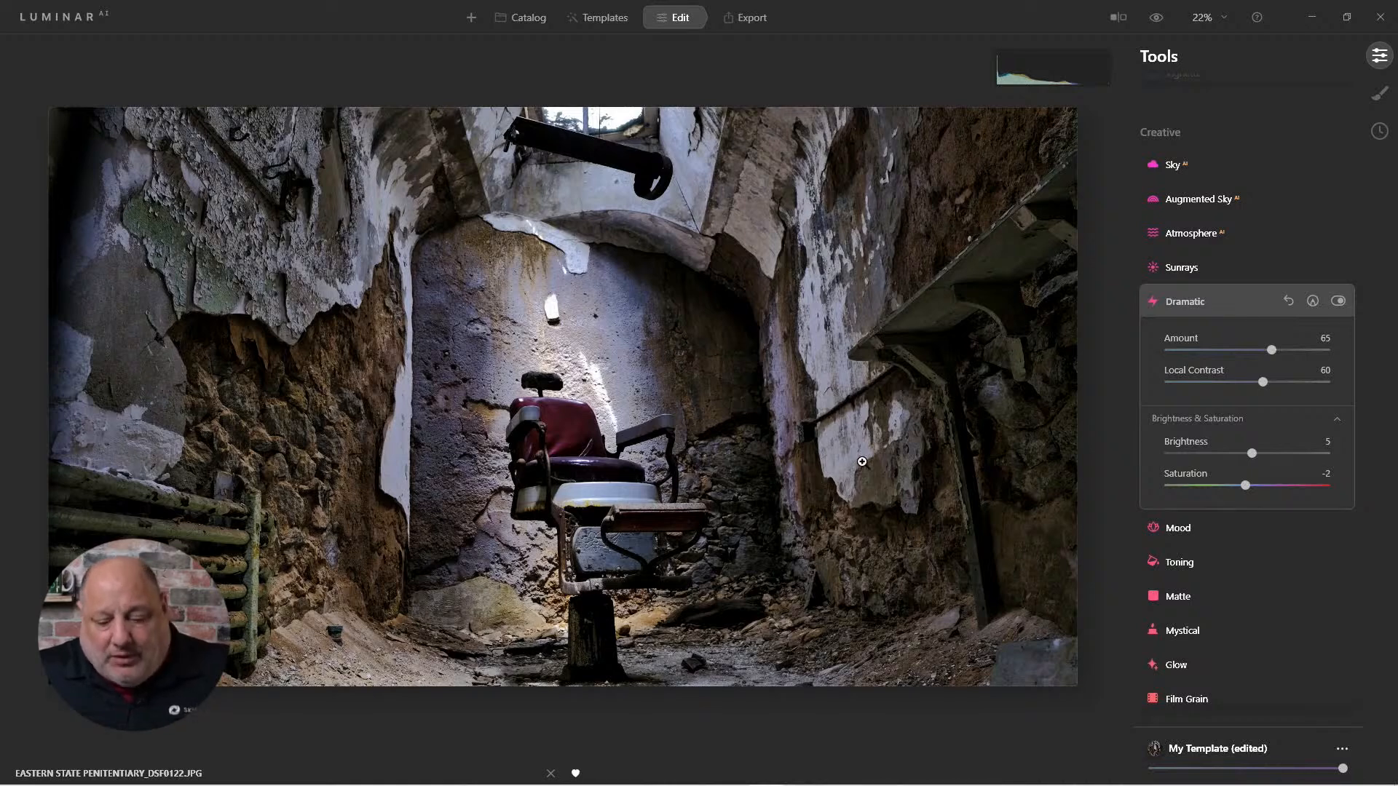
{"action": "left_click", "coordinate": [1190, 295]}
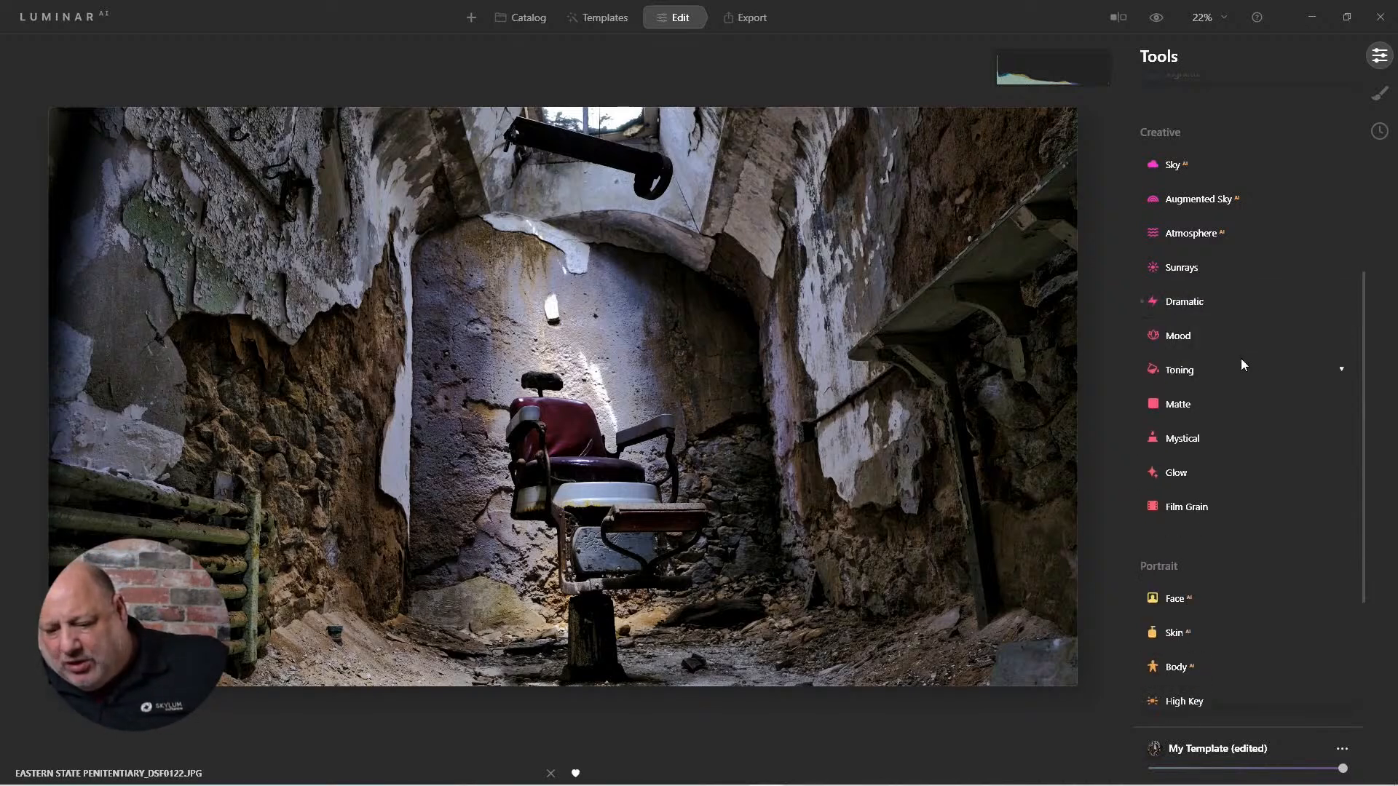
- Bring out the wall and floor texture with Structure AI, setting Amount to 54 and Boost to 27
{"action": "scroll", "coordinate": [1242, 359], "scroll_direction": "up", "scroll_amount": 5}
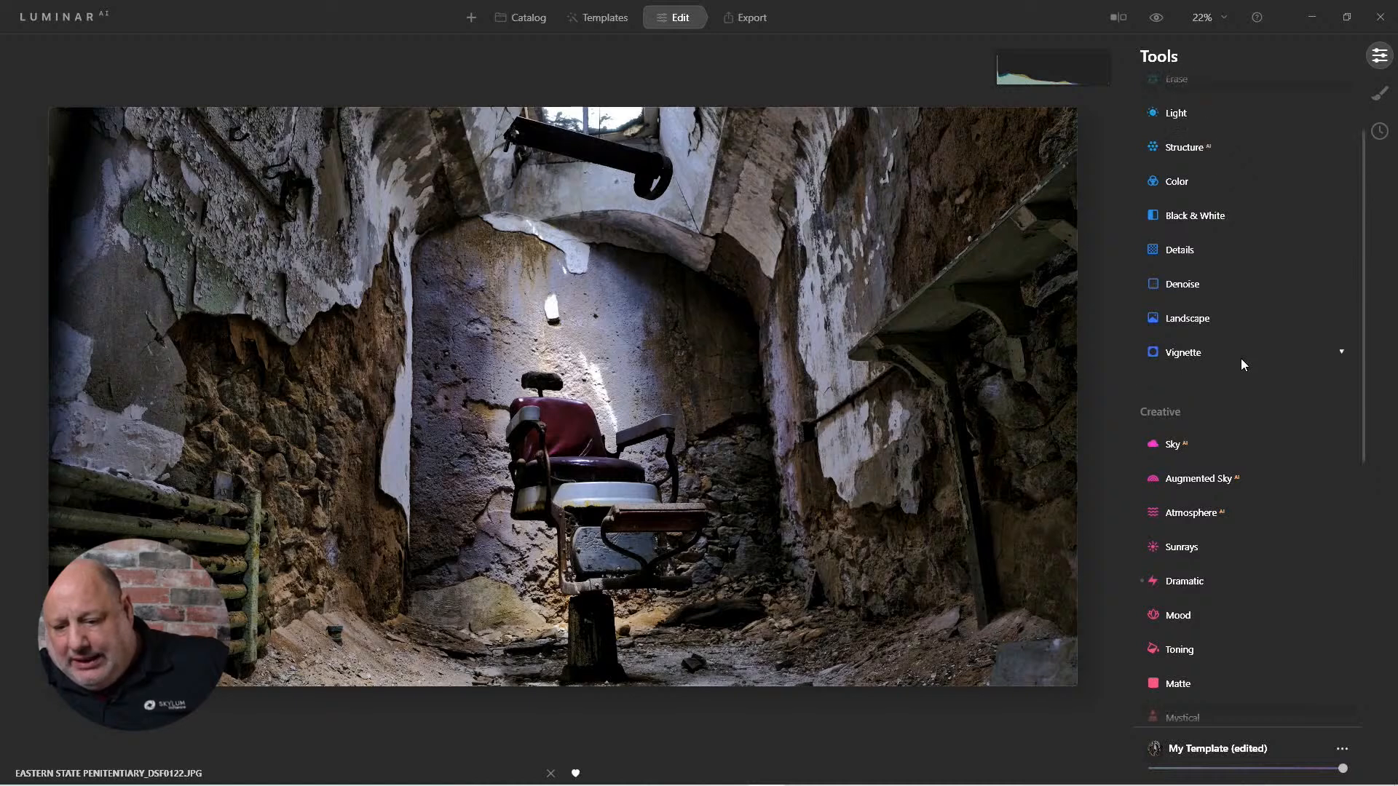
{"action": "scroll", "coordinate": [1241, 358], "scroll_direction": "up", "scroll_amount": 3}
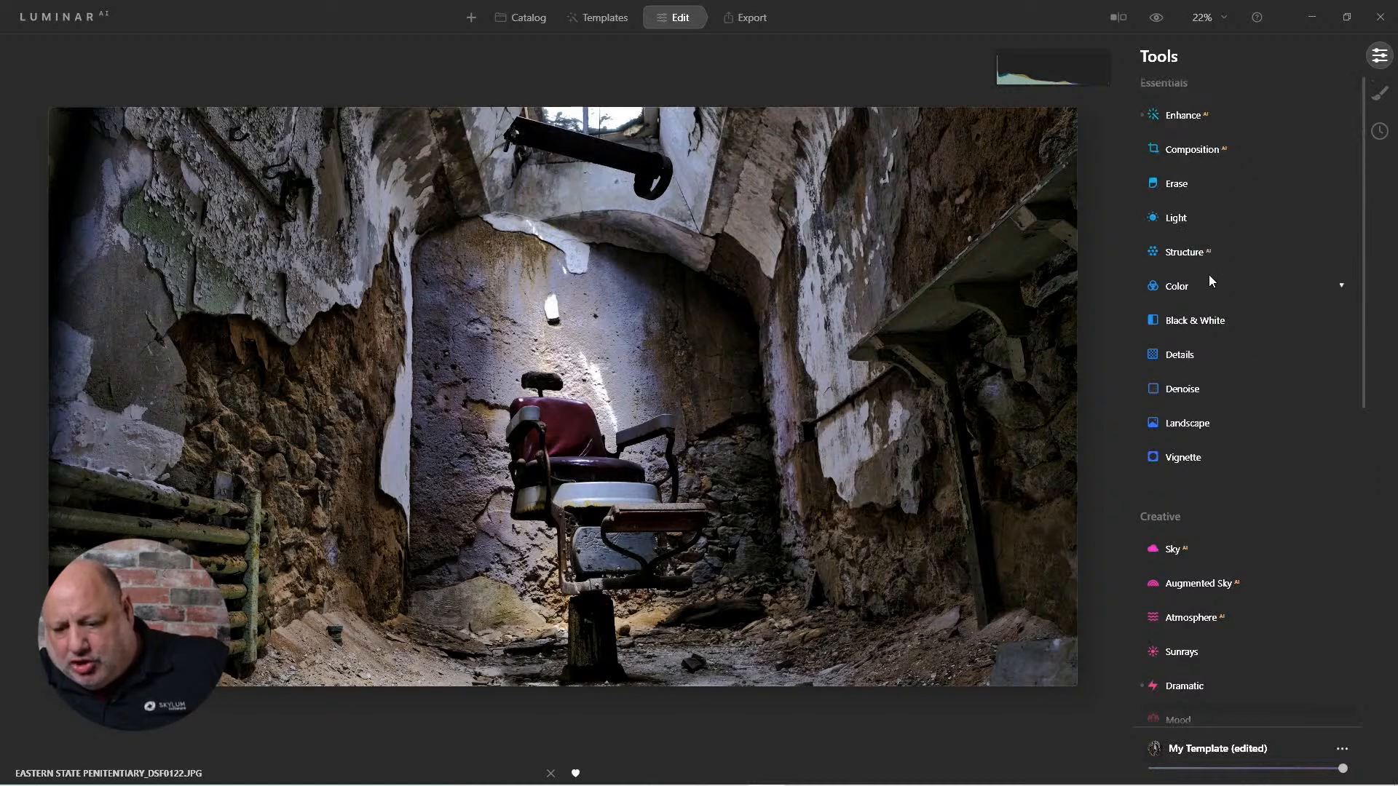
{"action": "left_click", "coordinate": [1184, 251]}
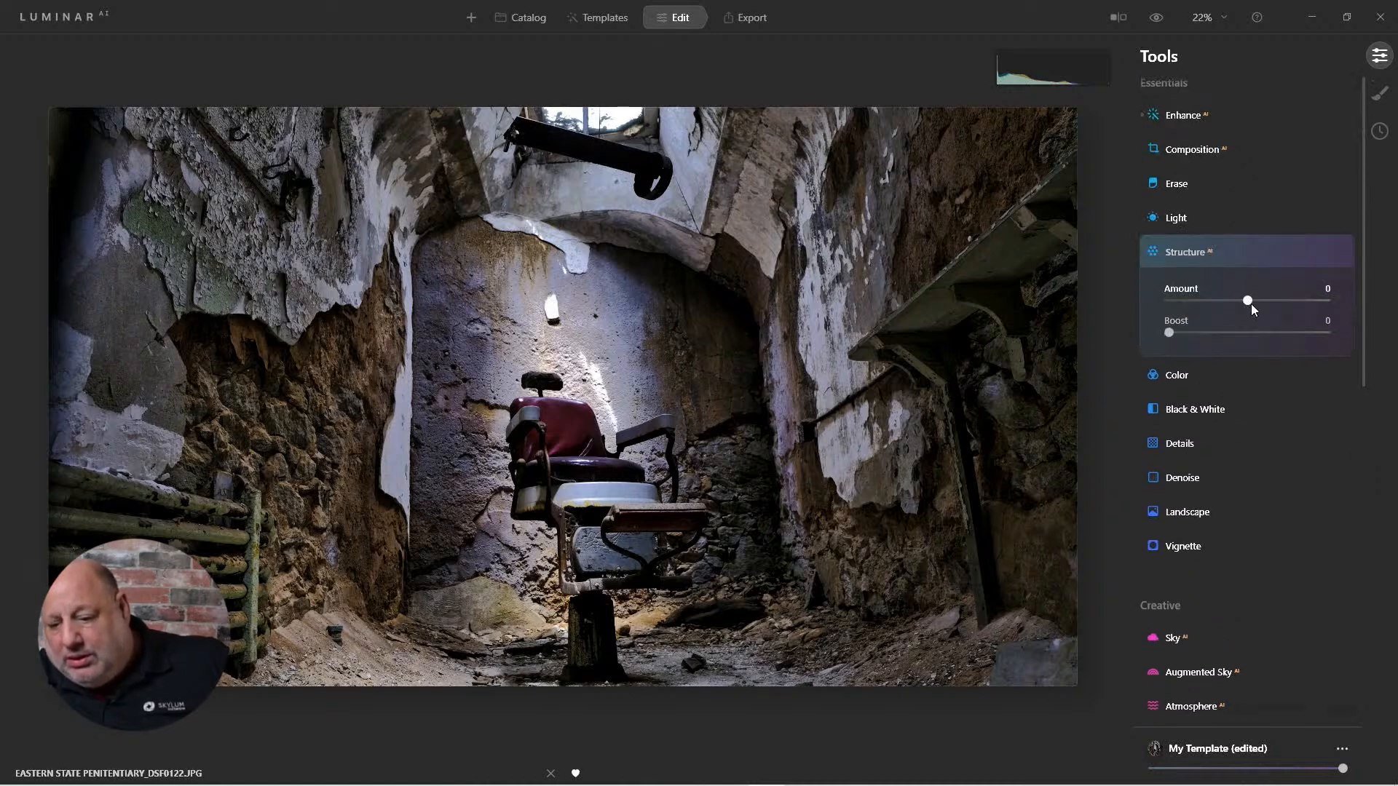
{"action": "left_click_drag", "start_coordinate": [1262, 303], "coordinate": [1290, 309]}
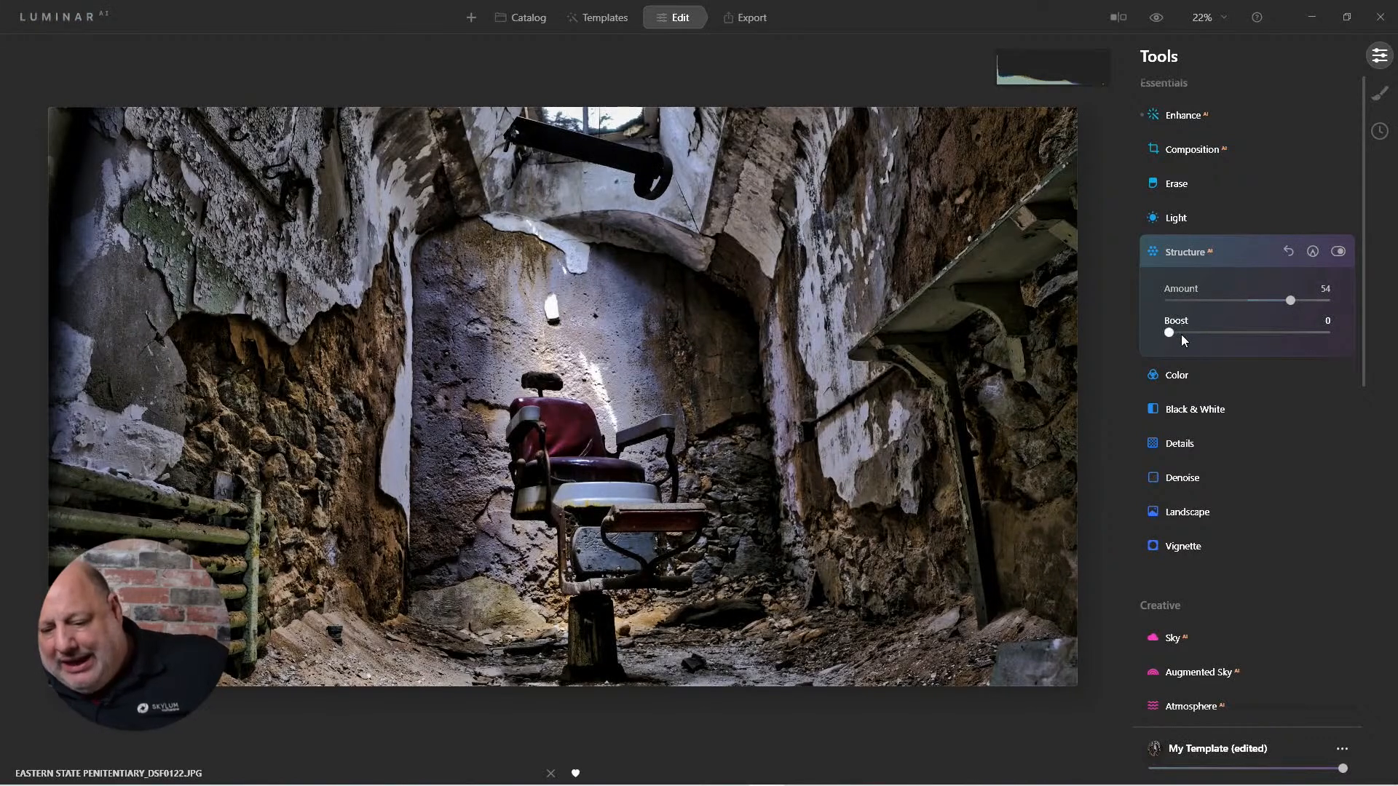
{"action": "left_click_drag", "start_coordinate": [1174, 334], "coordinate": [1236, 339]}
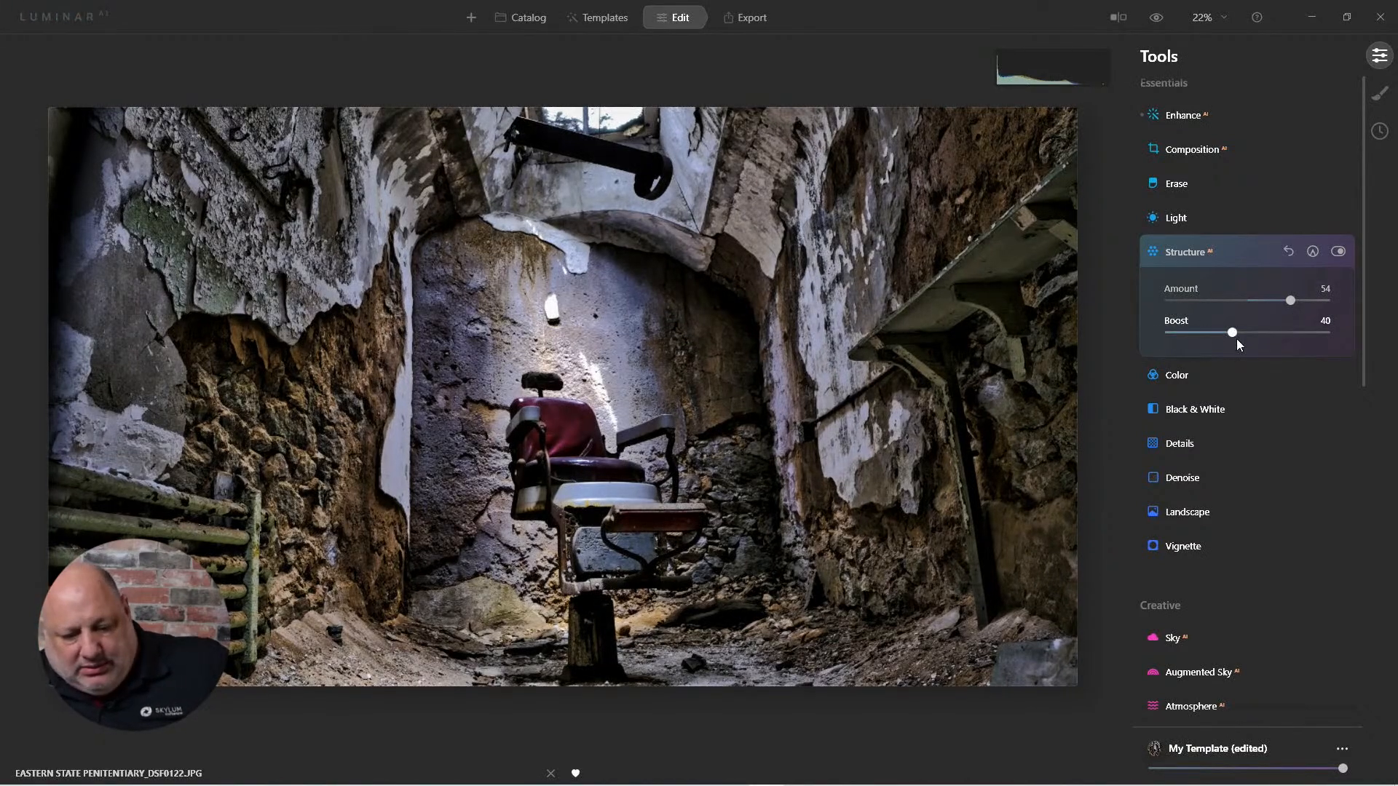
{"action": "left_click", "coordinate": [1182, 256]}
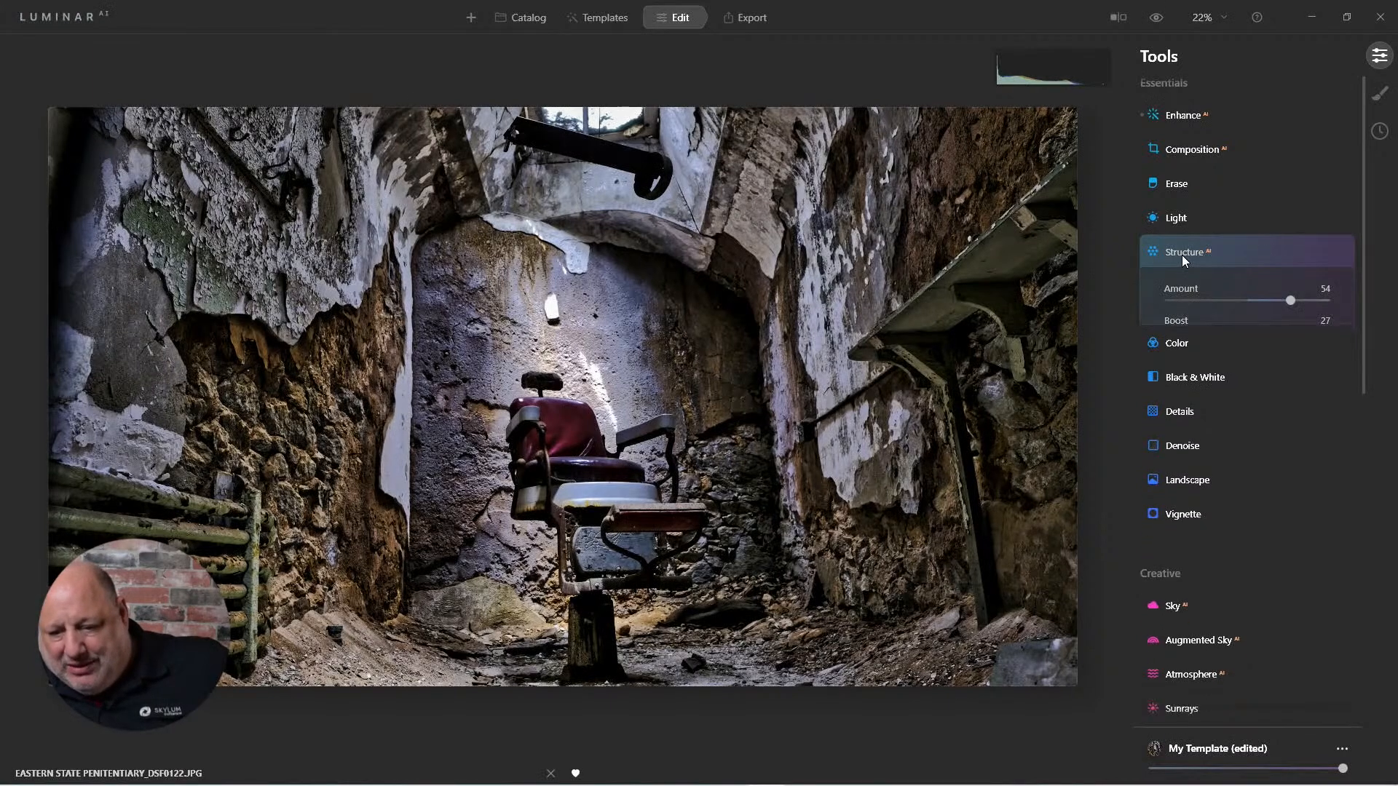
- Deepen the darkest tones with the Light adjustment, setting Blacks to -12
{"action": "left_click", "coordinate": [1178, 218]}
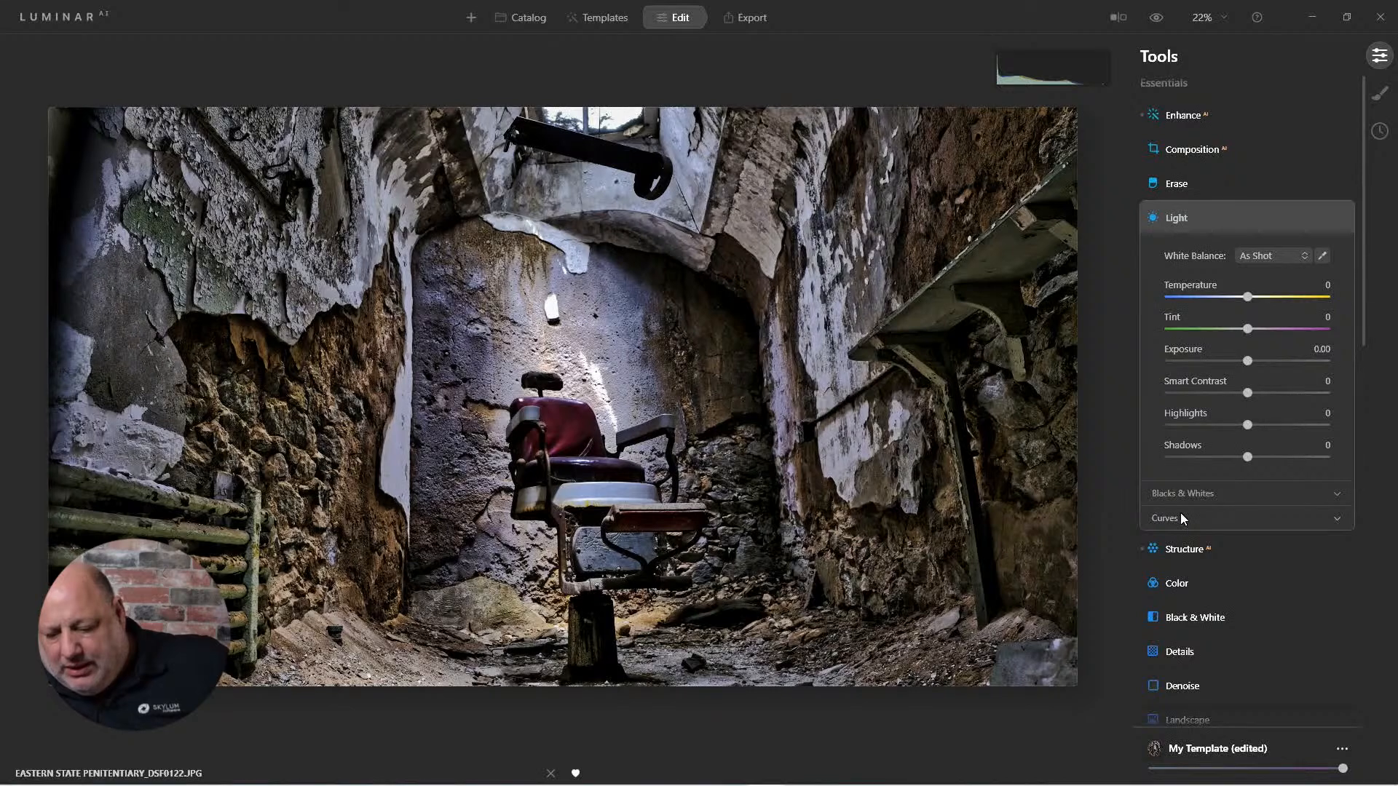
{"action": "left_click", "coordinate": [1170, 492]}
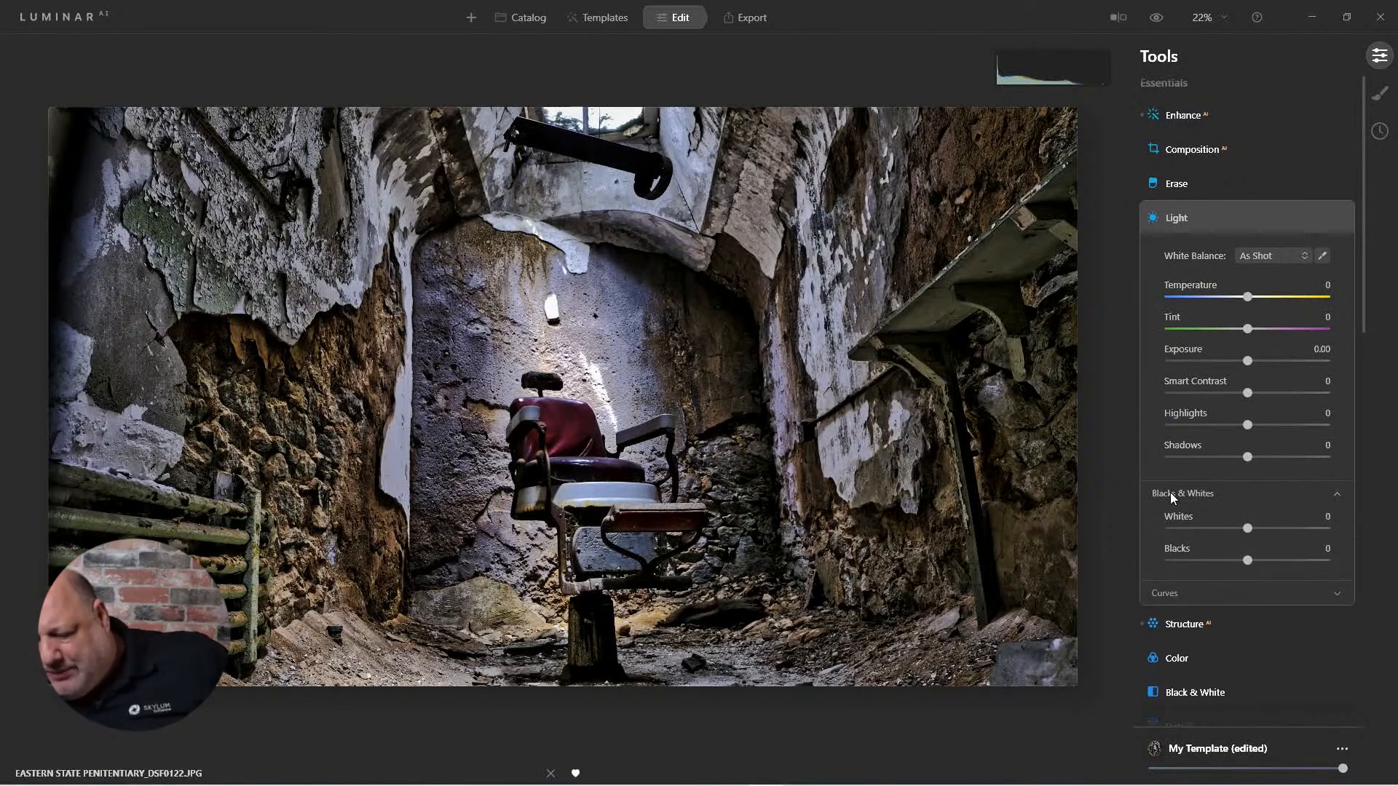
{"action": "left_click_drag", "start_coordinate": [1243, 563], "coordinate": [1238, 562]}
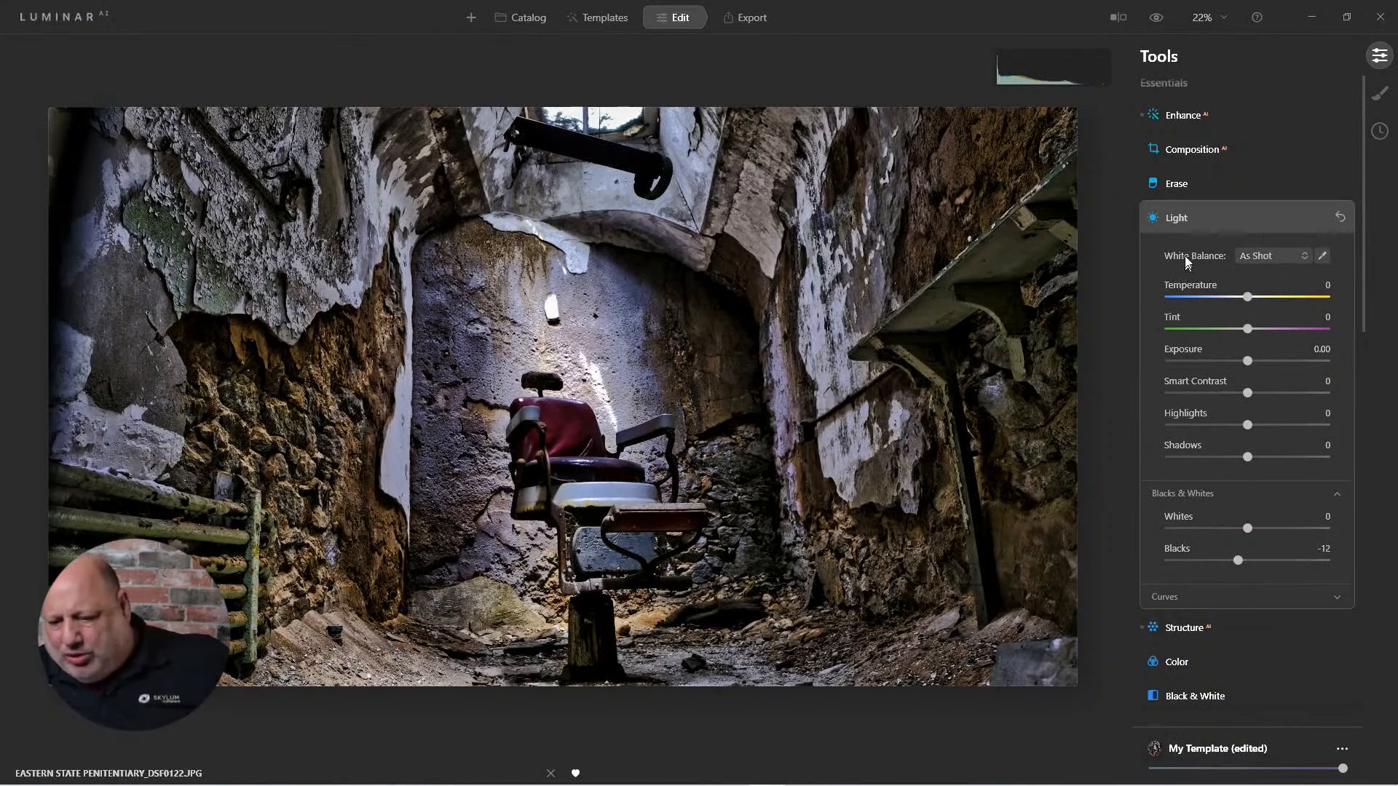
{"action": "left_click", "coordinate": [1180, 220]}
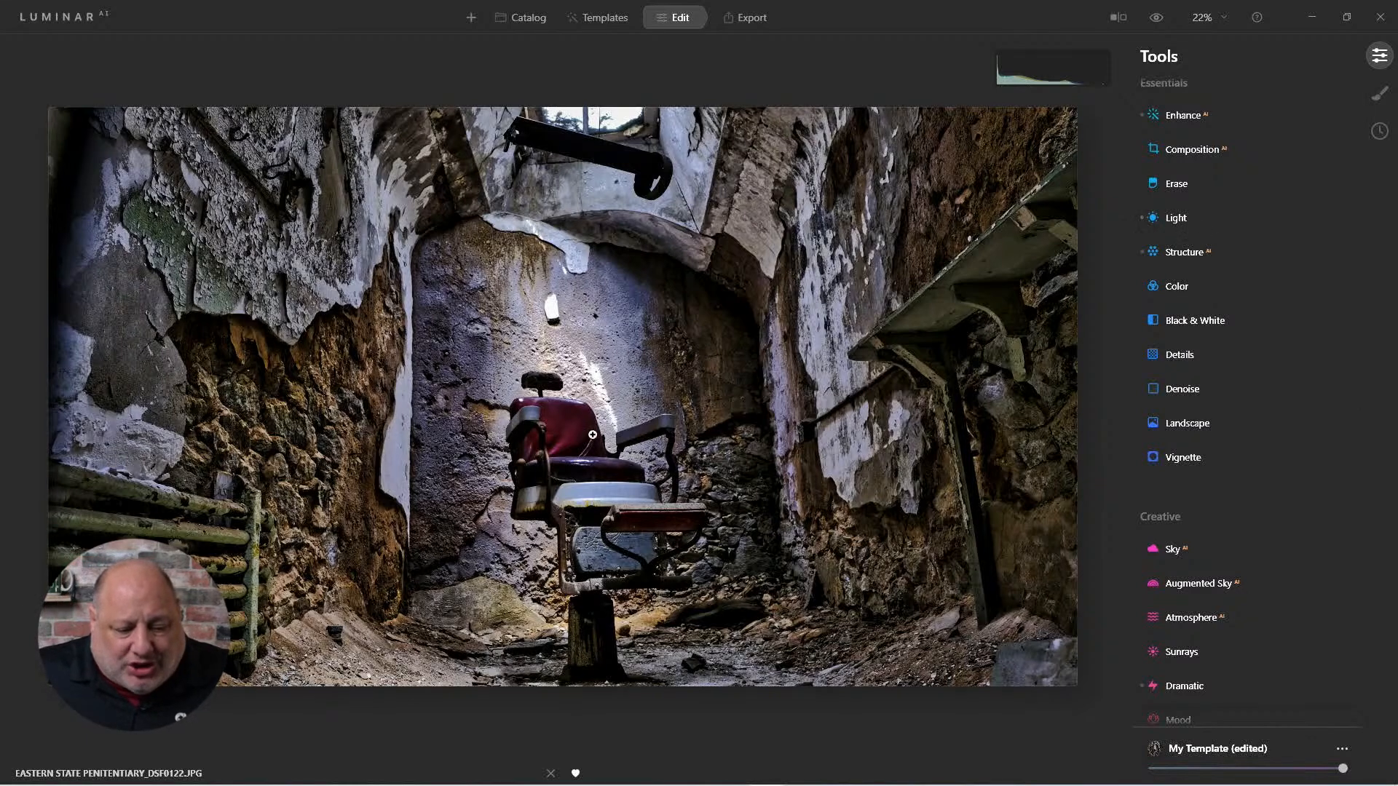
- Add a dark vignette with Amount -67 and Size 41, centred on the barber chair's red backrest
{"action": "left_click", "coordinate": [1183, 459]}
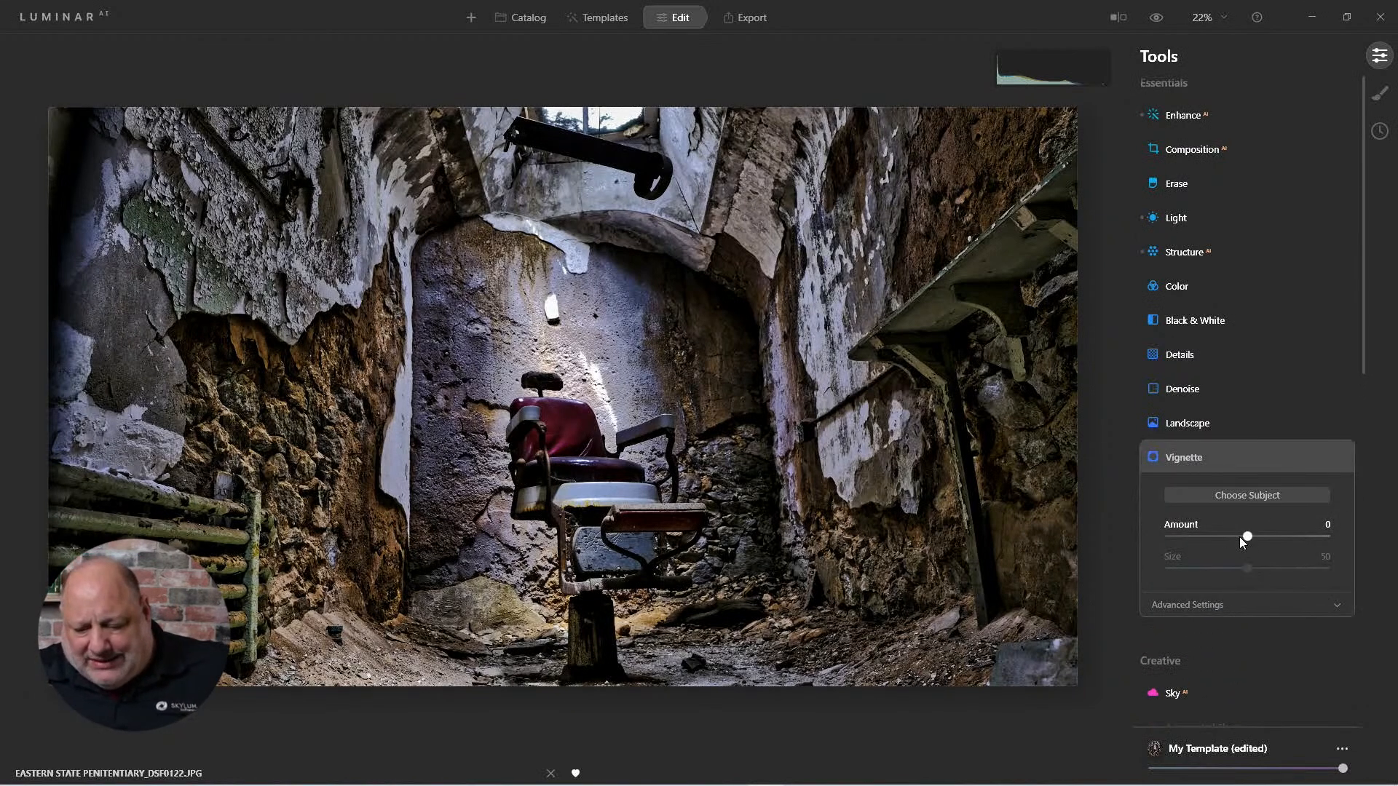
{"action": "left_click_drag", "start_coordinate": [1241, 539], "coordinate": [1236, 569]}
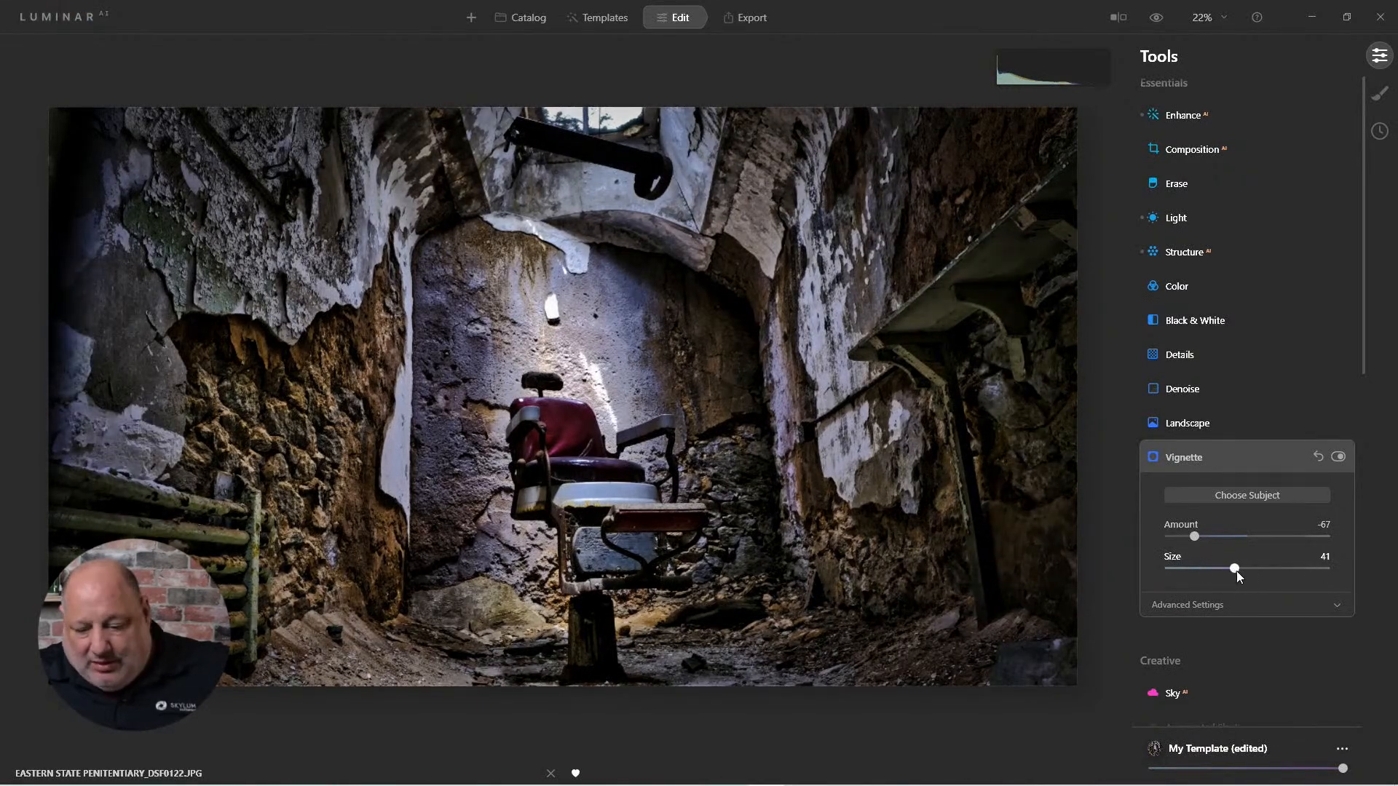
{"action": "left_click", "coordinate": [1238, 500]}
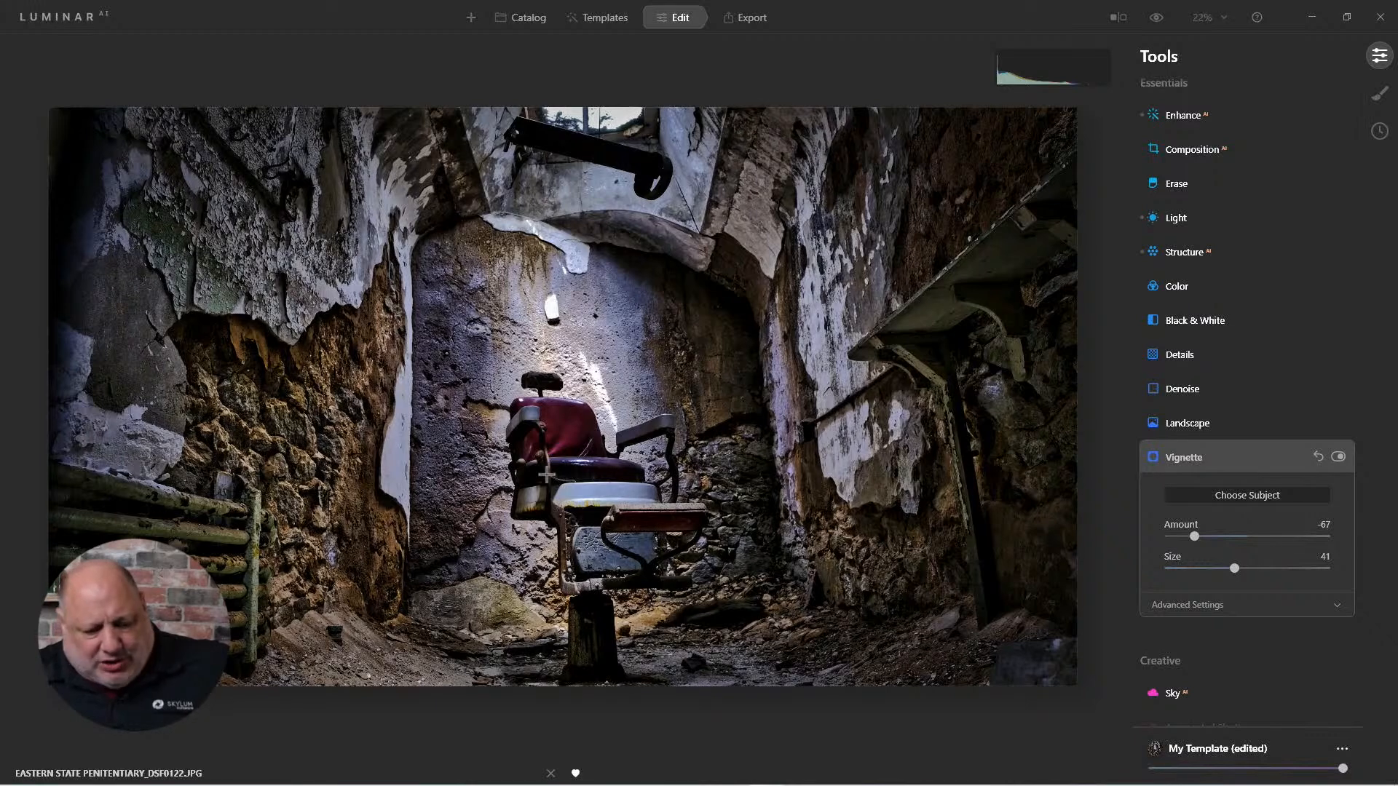
{"action": "left_click", "coordinate": [582, 427]}
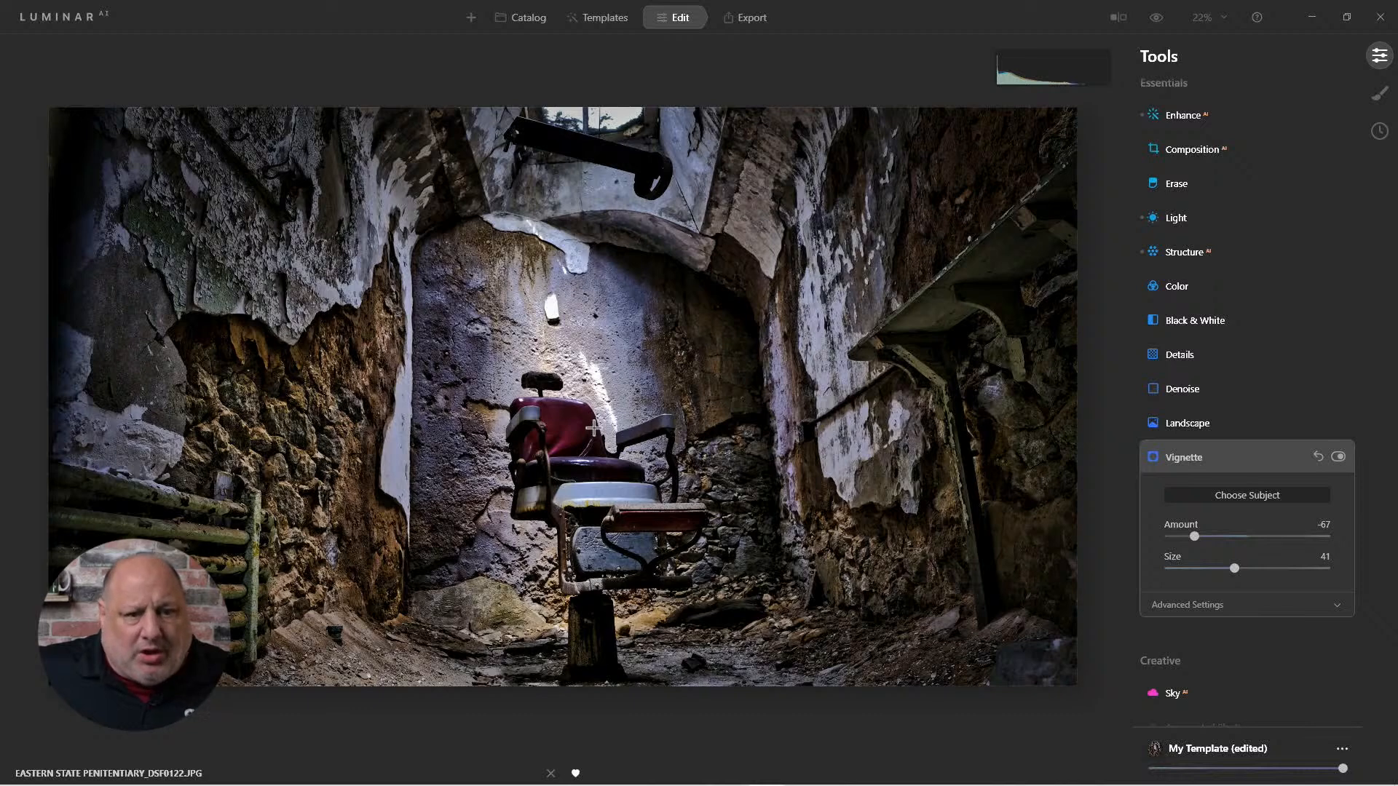
{"action": "left_click", "coordinate": [1224, 493]}
- Refine the vignette's shape with Feather 59, Roundness 33 and Size 35
{"action": "left_click", "coordinate": [1227, 604]}
{"action": "scroll", "coordinate": [1238, 699], "scroll_direction": "down", "scroll_amount": 1}
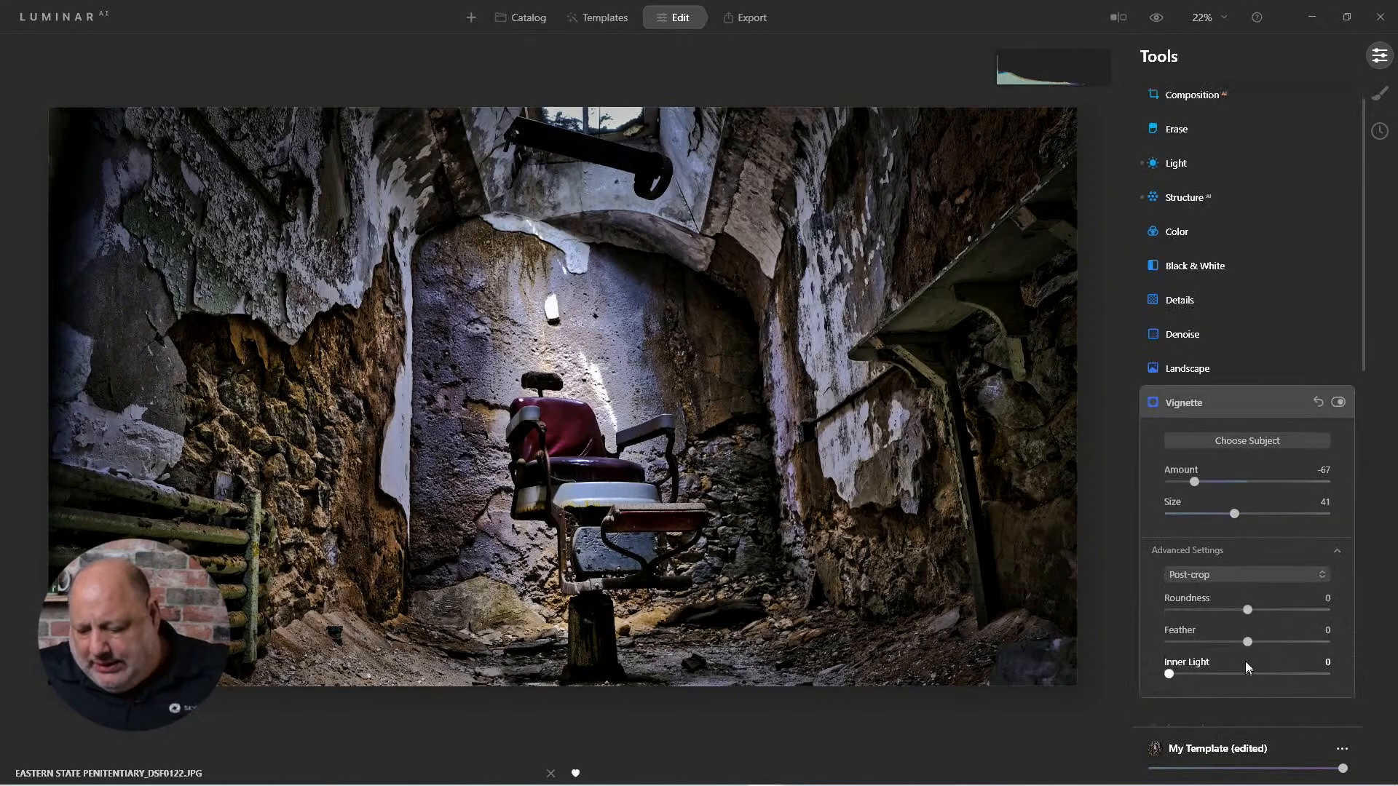
{"action": "left_click_drag", "start_coordinate": [1250, 645], "coordinate": [1291, 671]}
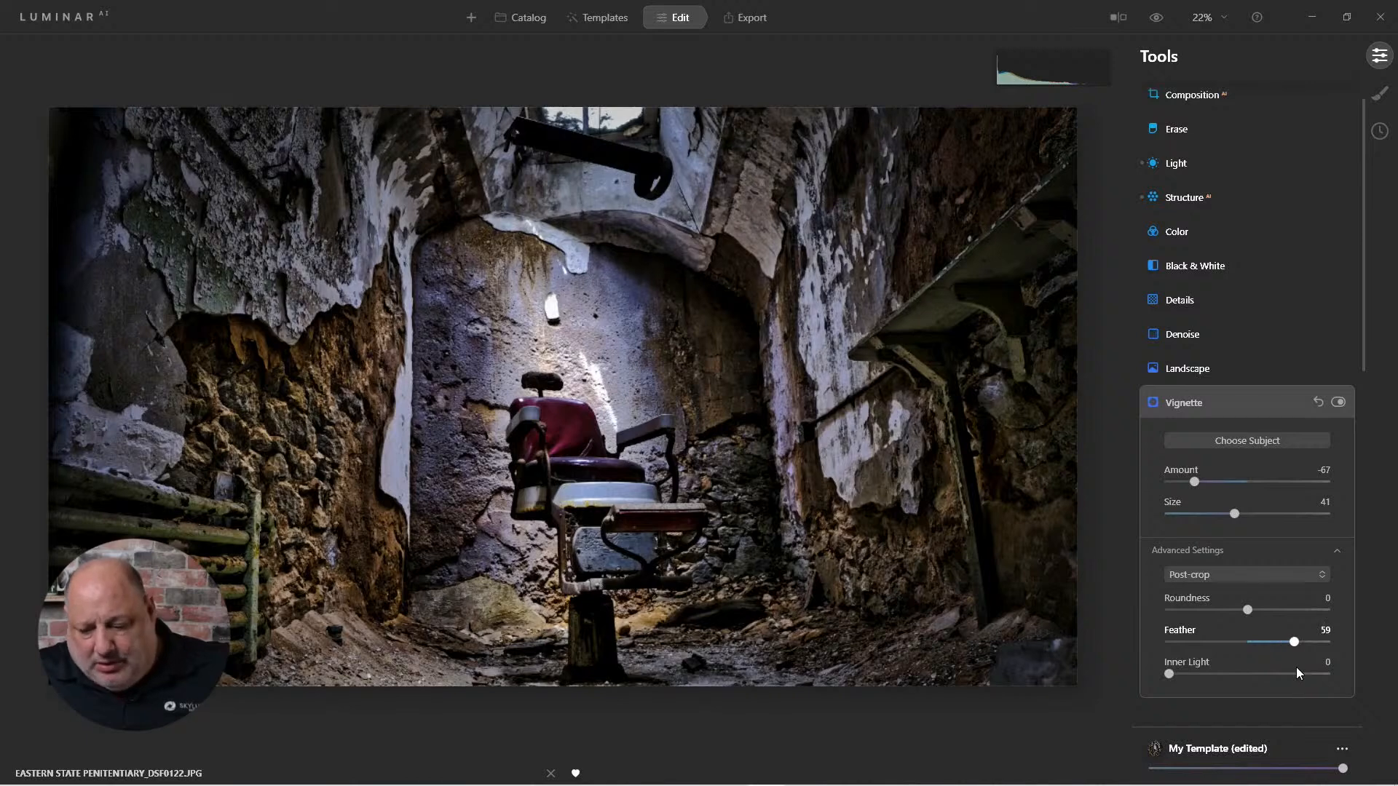
{"action": "left_click_drag", "start_coordinate": [1247, 610], "coordinate": [1274, 612]}
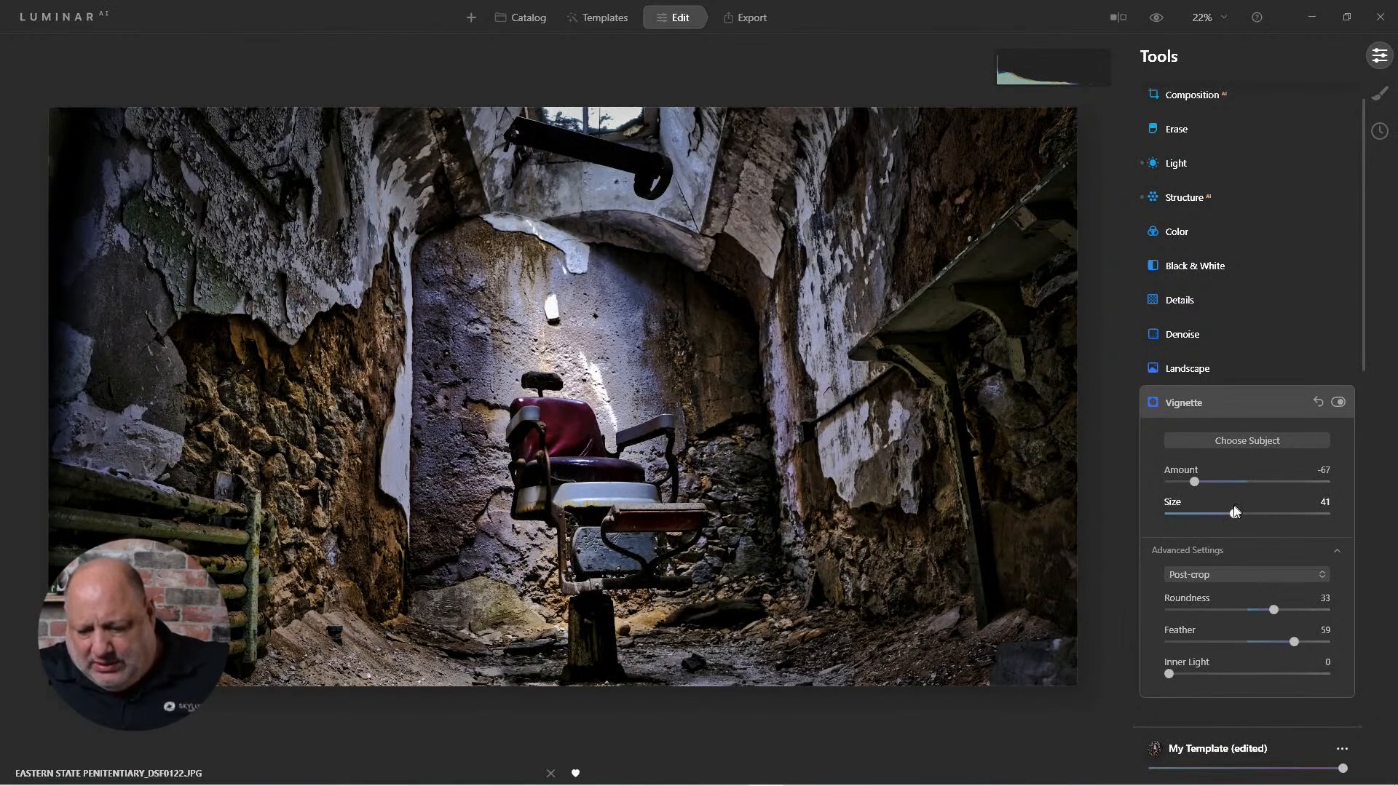
{"action": "left_click_drag", "start_coordinate": [1234, 515], "coordinate": [1227, 516]}
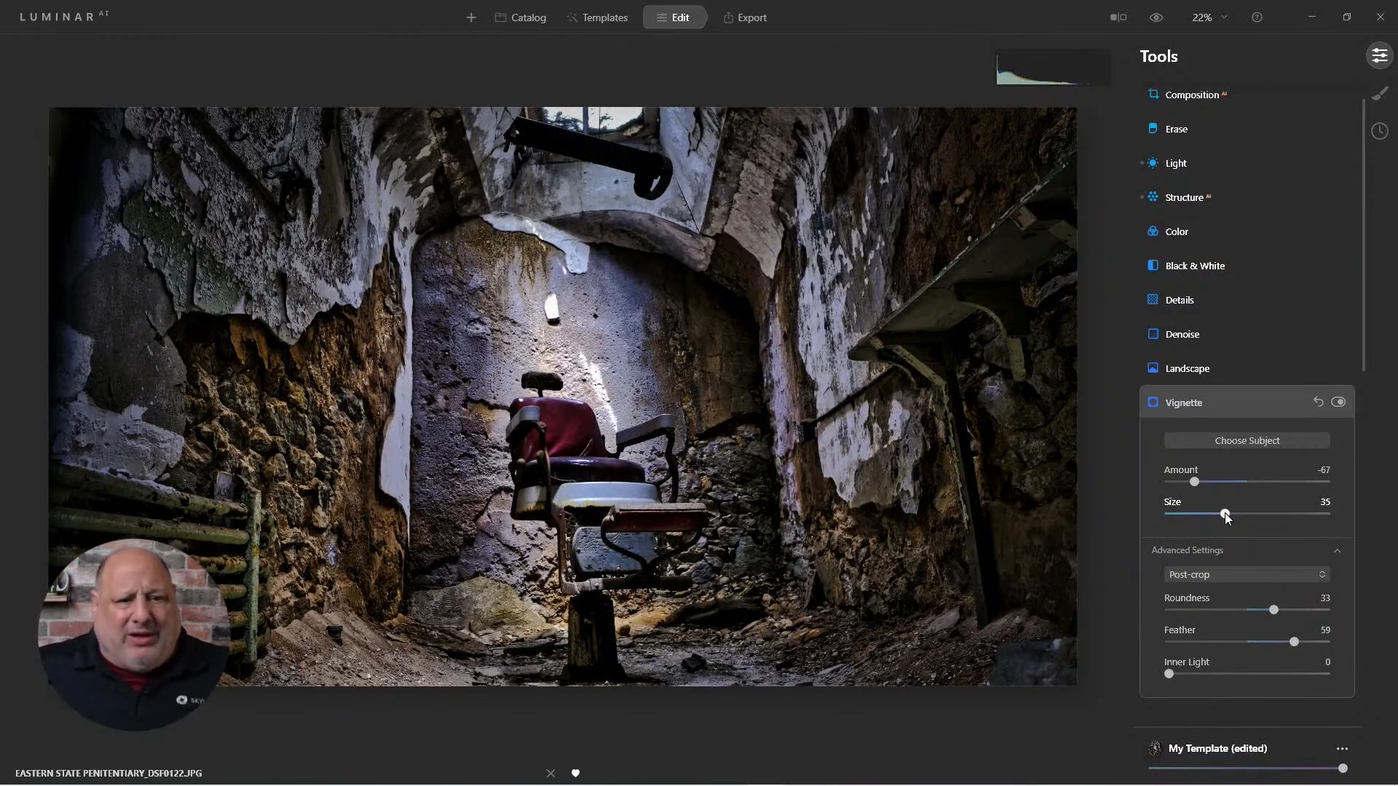
- Compare the photo with the vignette off and on, leaving the vignette enabled
{"action": "left_click", "coordinate": [1340, 402]}
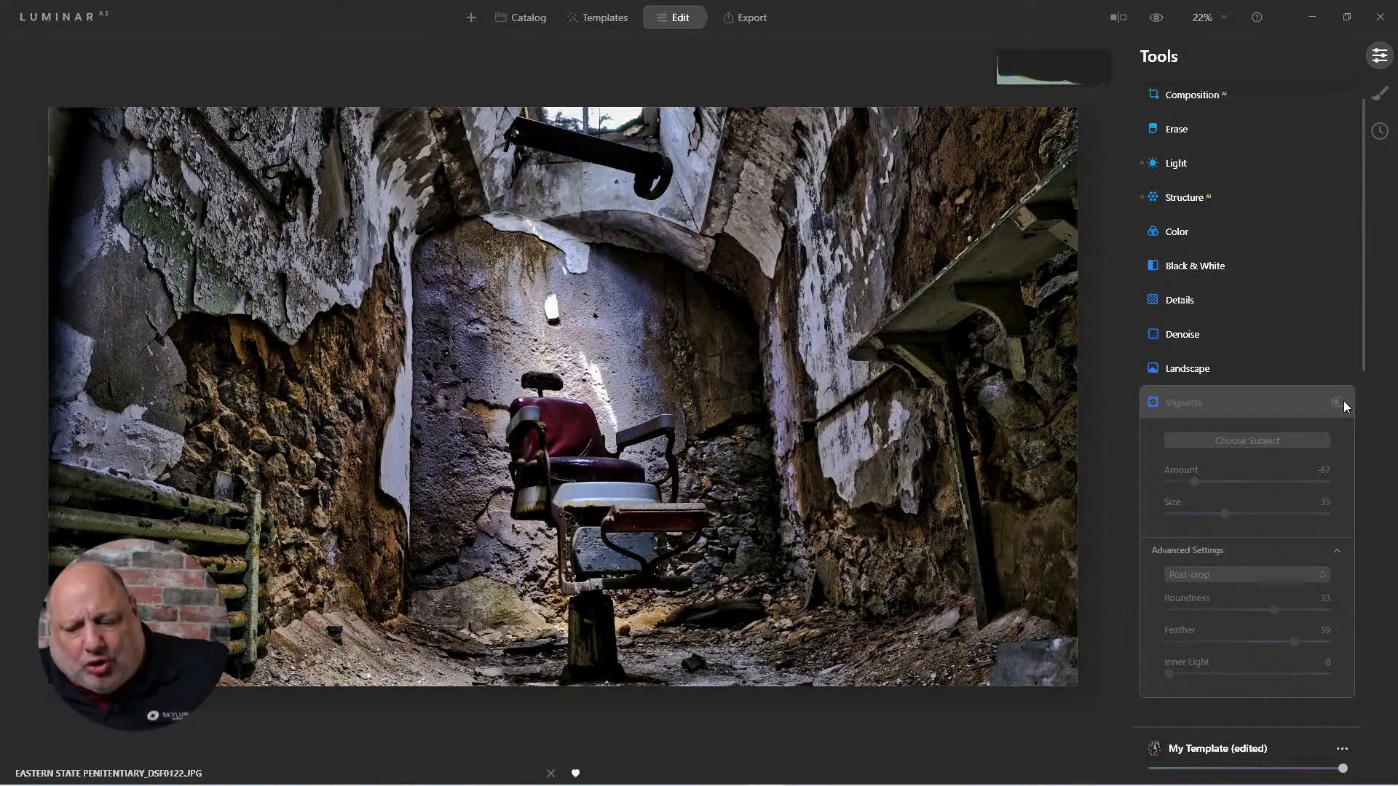
{"action": "left_click", "coordinate": [1341, 402]}
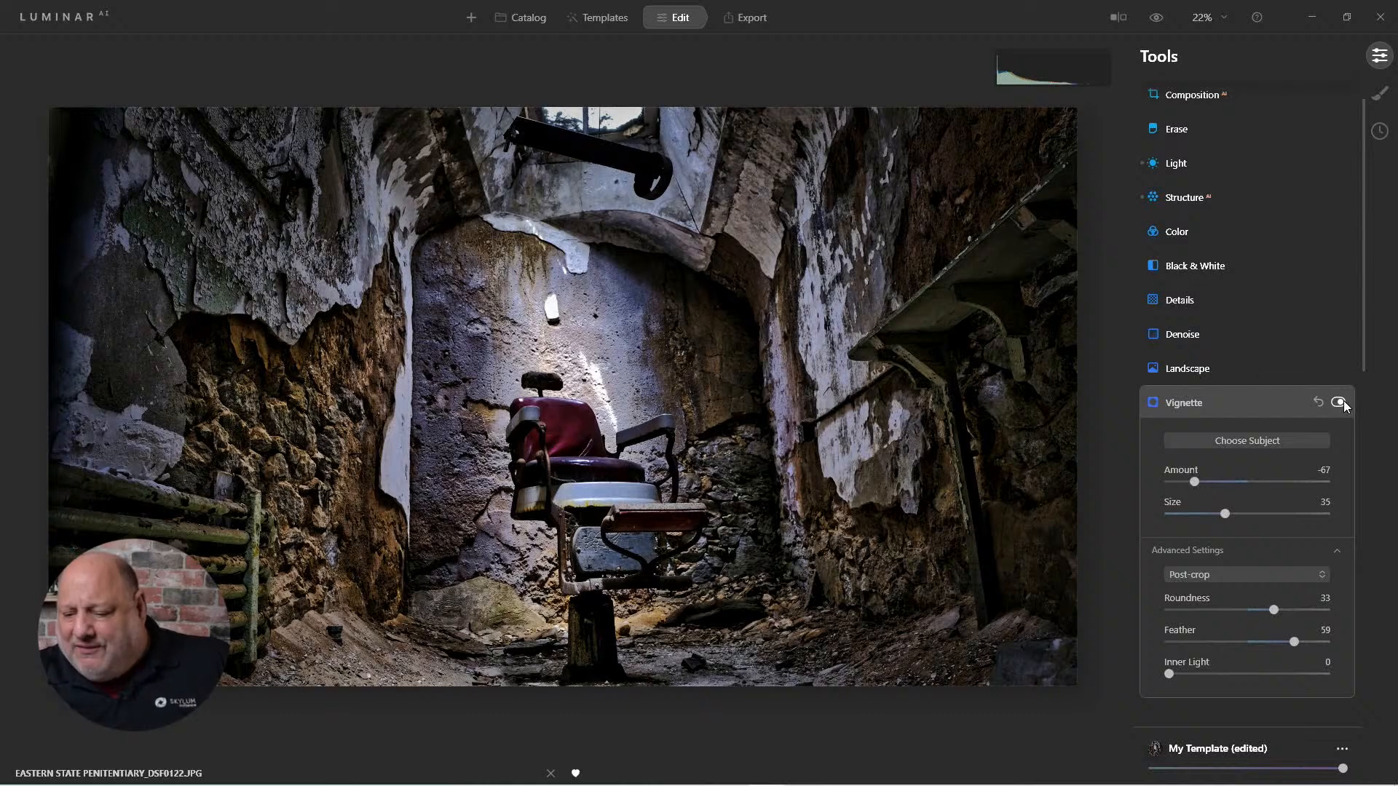
{"action": "left_click", "coordinate": [1339, 403]}
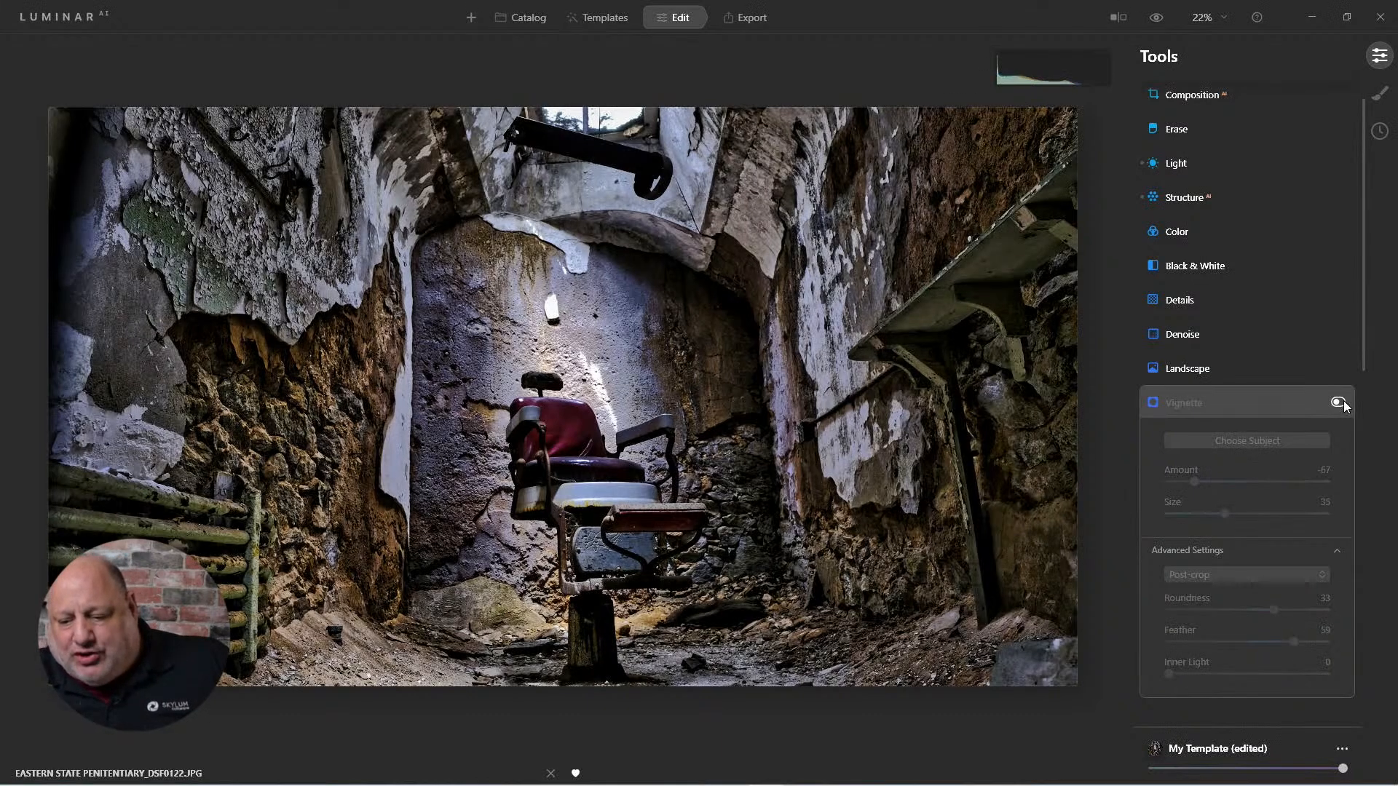
{"action": "left_click", "coordinate": [1342, 402]}
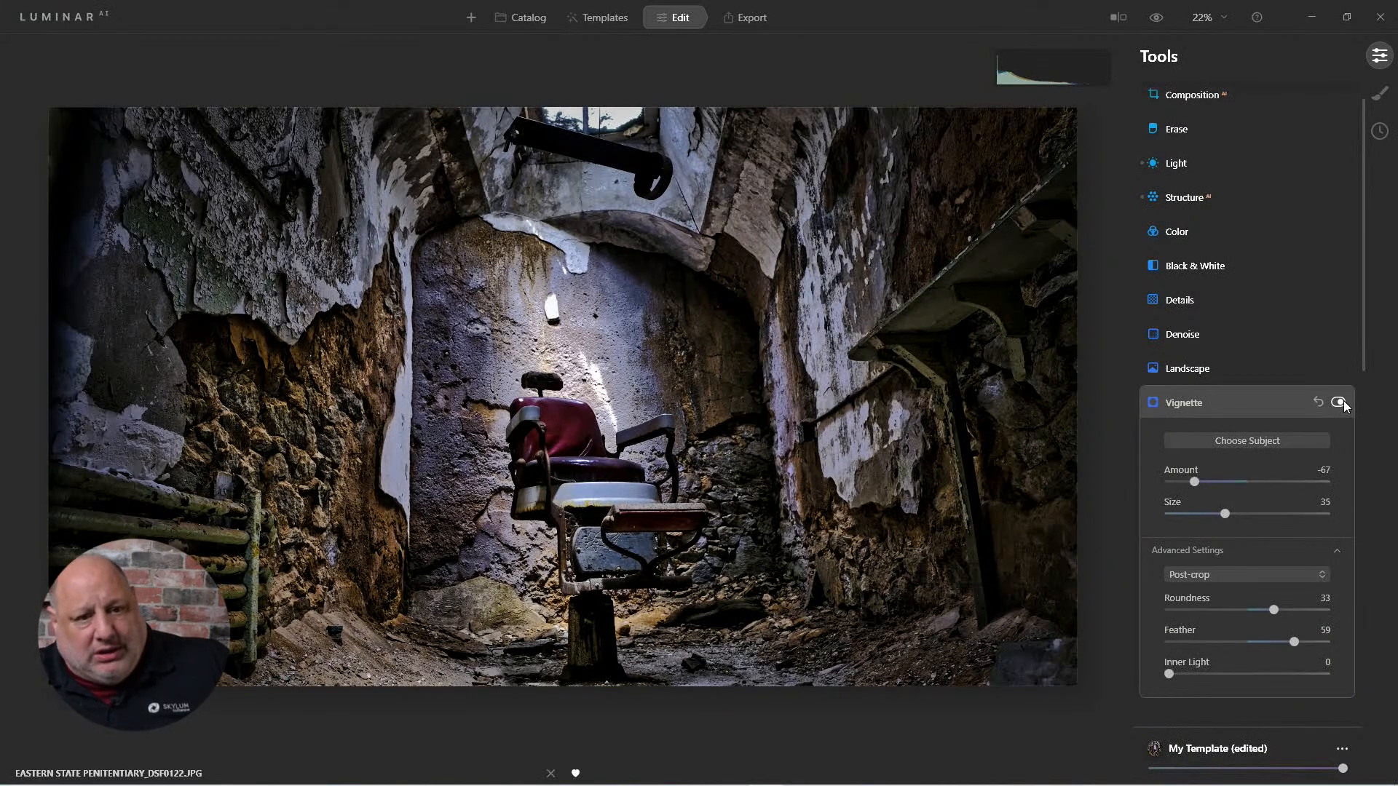
{"action": "left_click", "coordinate": [1340, 403]}
{"action": "left_click", "coordinate": [1340, 403]}
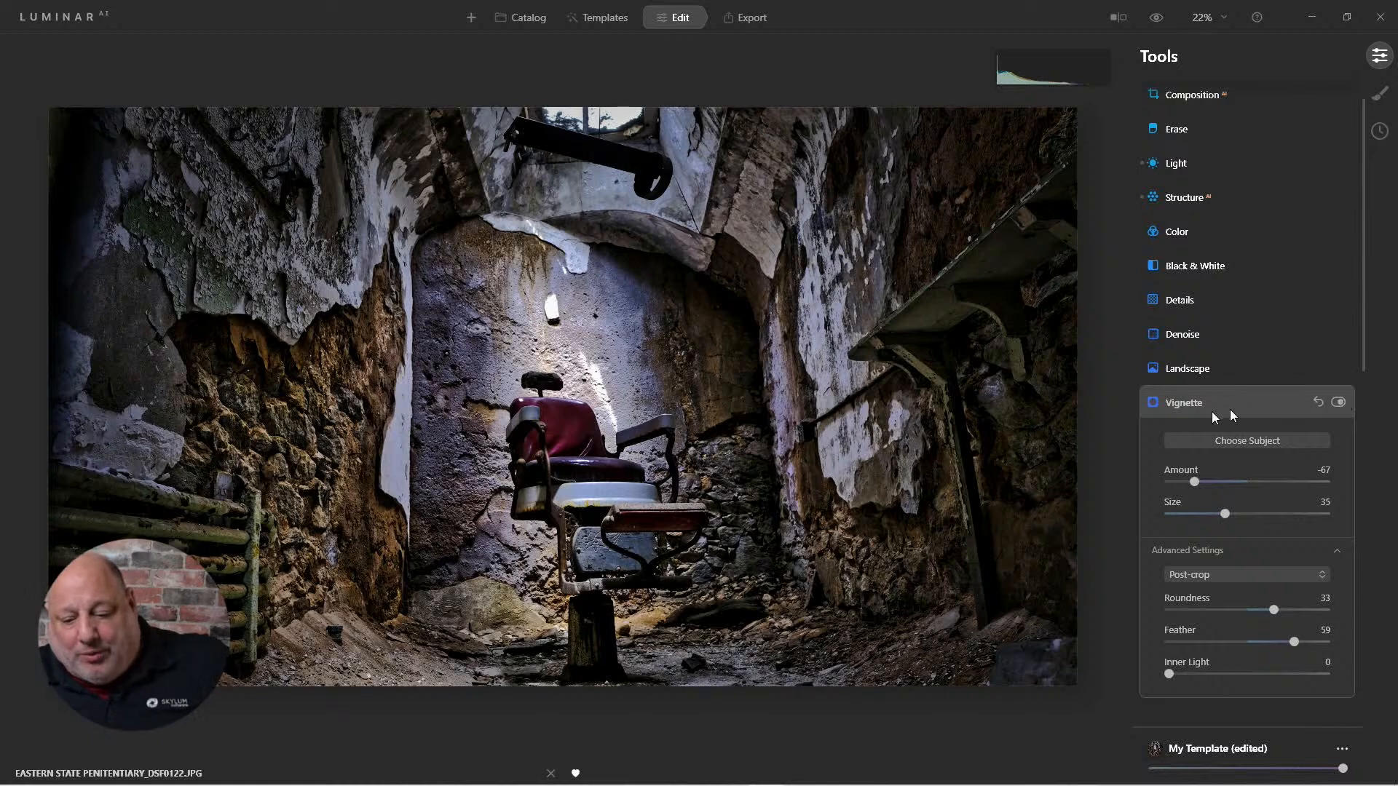
{"action": "left_click", "coordinate": [1178, 405]}
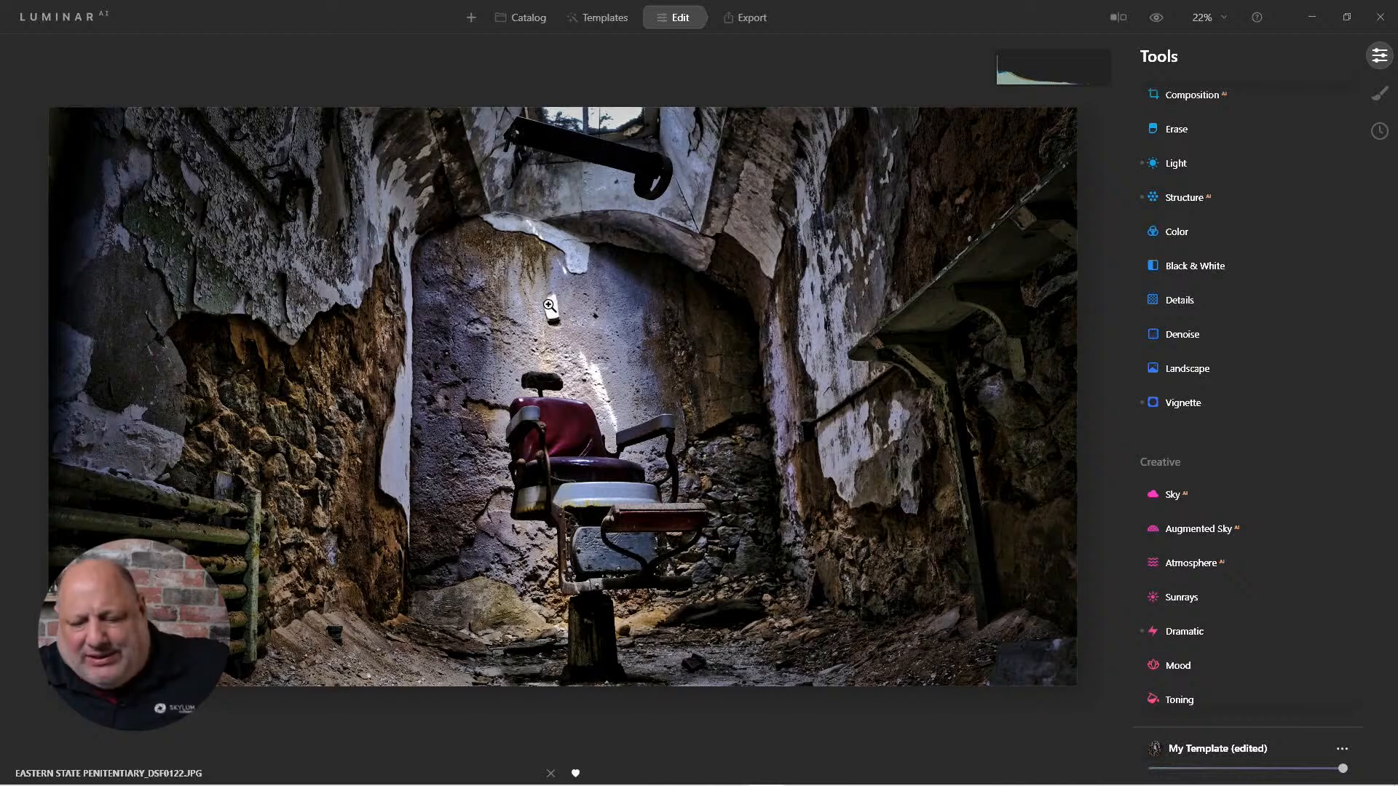
- Erase the bright light spot on the wall above the chair with a brush radius of 44
{"action": "left_click", "coordinate": [1183, 131]}
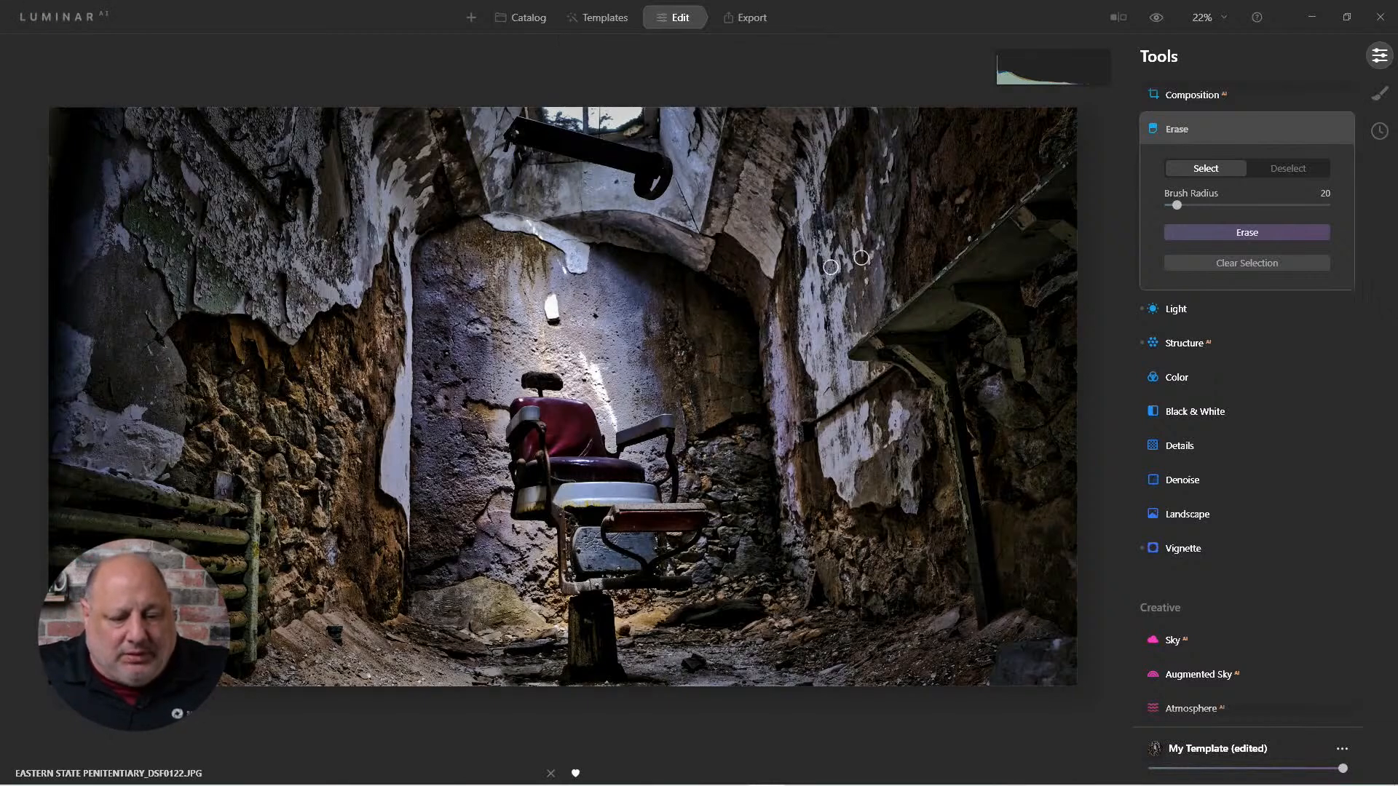
{"action": "key", "text": "bracketright"}
{"action": "key", "text": "bracketright"}
{"action": "key", "text": "bracketright"}
{"action": "key", "text": "bracketright"}
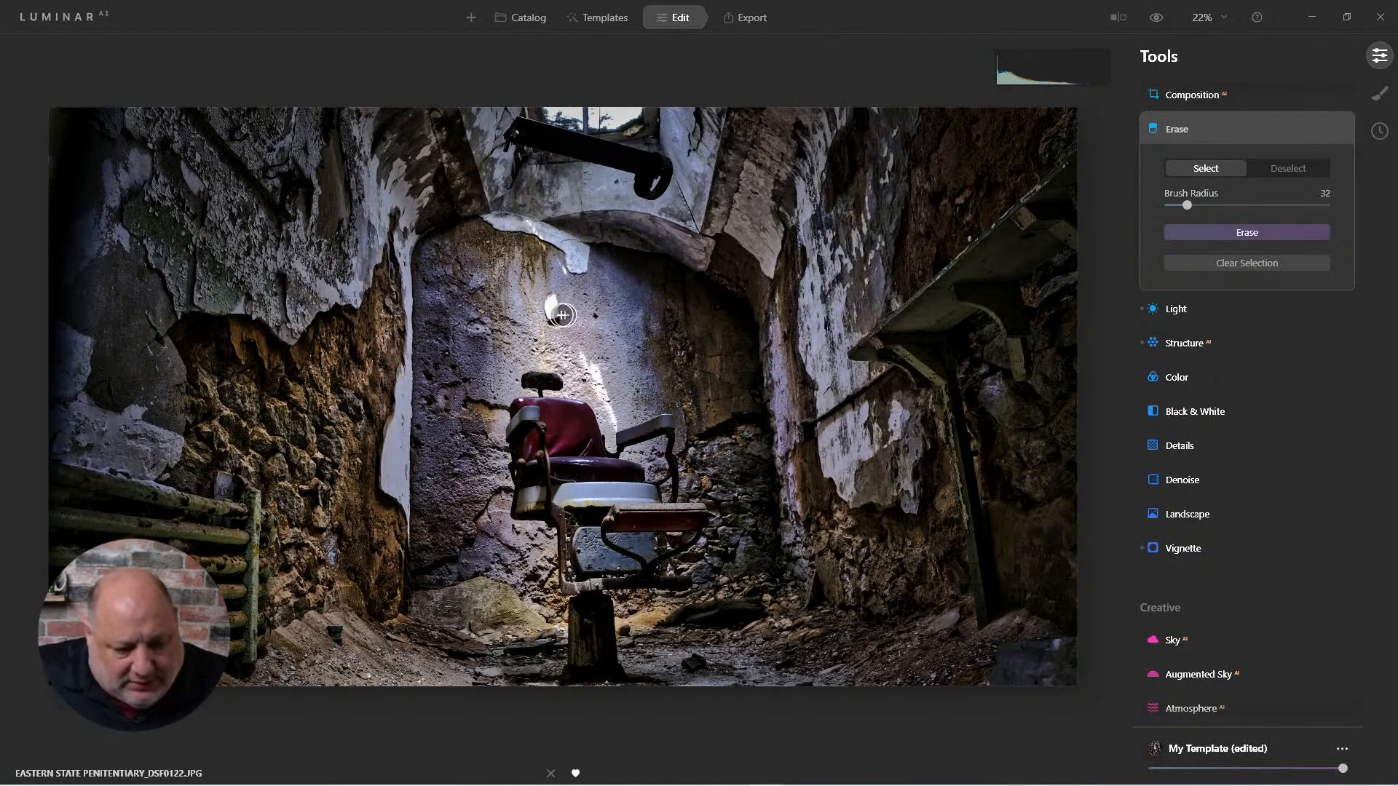
{"action": "left_click", "coordinate": [548, 300]}
{"action": "left_click_drag", "start_coordinate": [548, 310], "coordinate": [550, 320]}
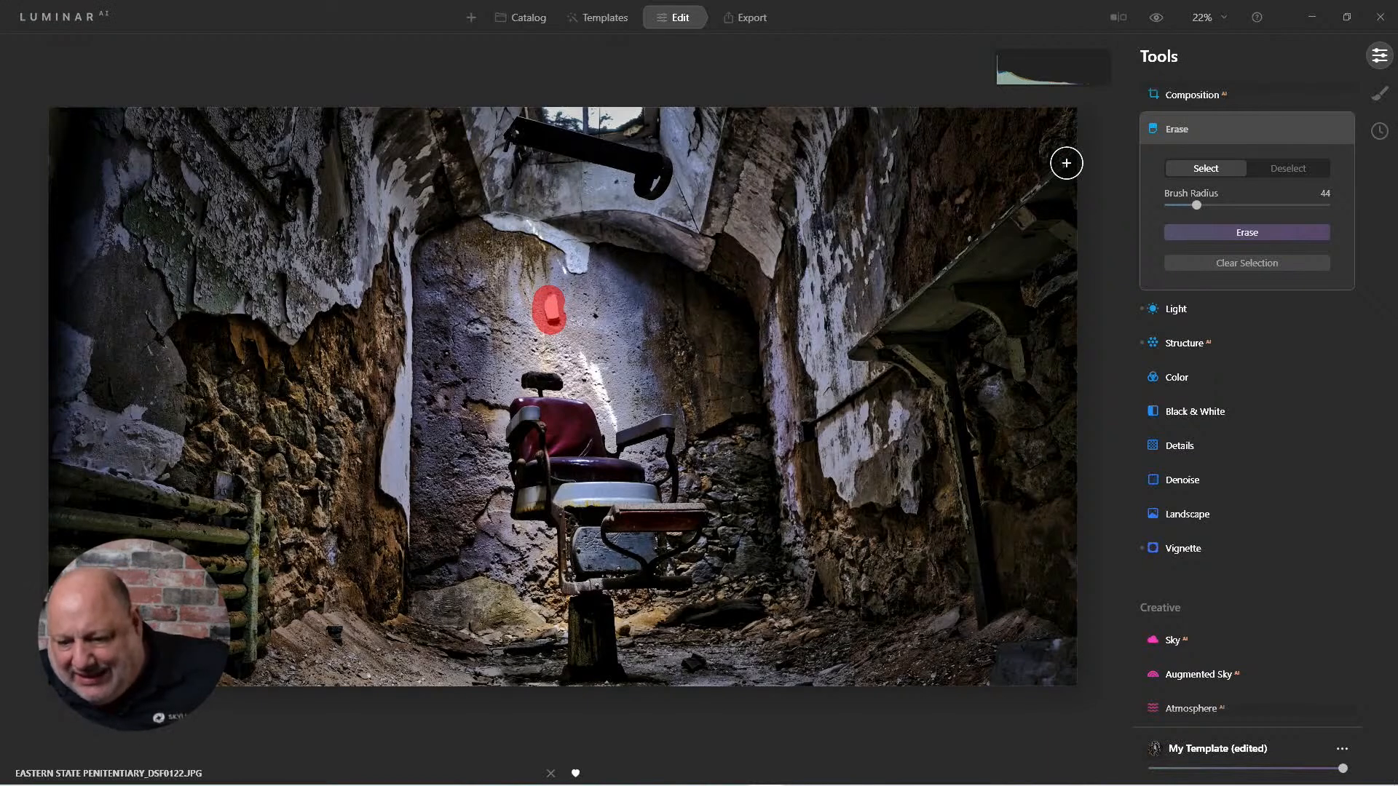
{"action": "left_click", "coordinate": [1256, 233]}
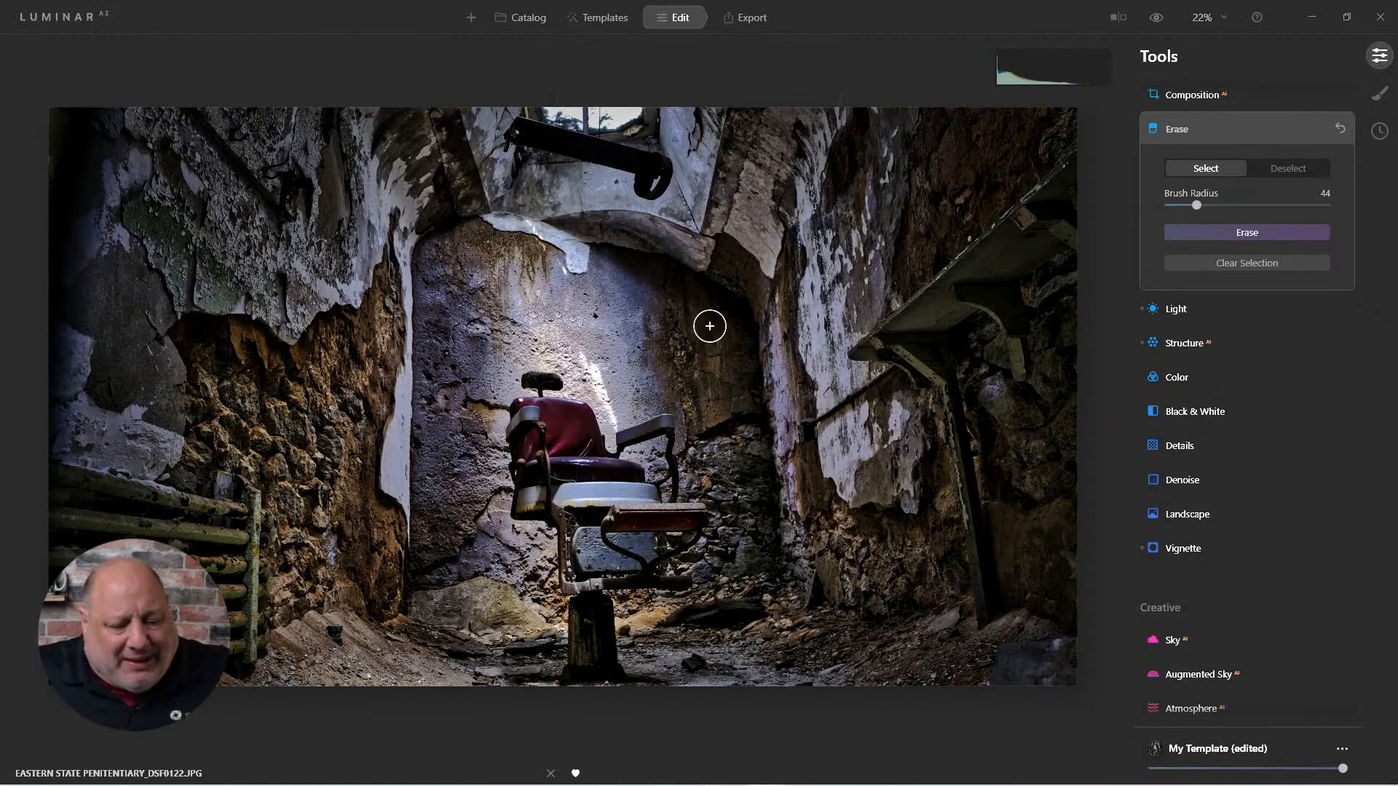
- Erase the leftover patch on the wall just below the peeling plaster above the chair
{"action": "scroll", "coordinate": [596, 313], "scroll_direction": "up", "scroll_amount": 3}
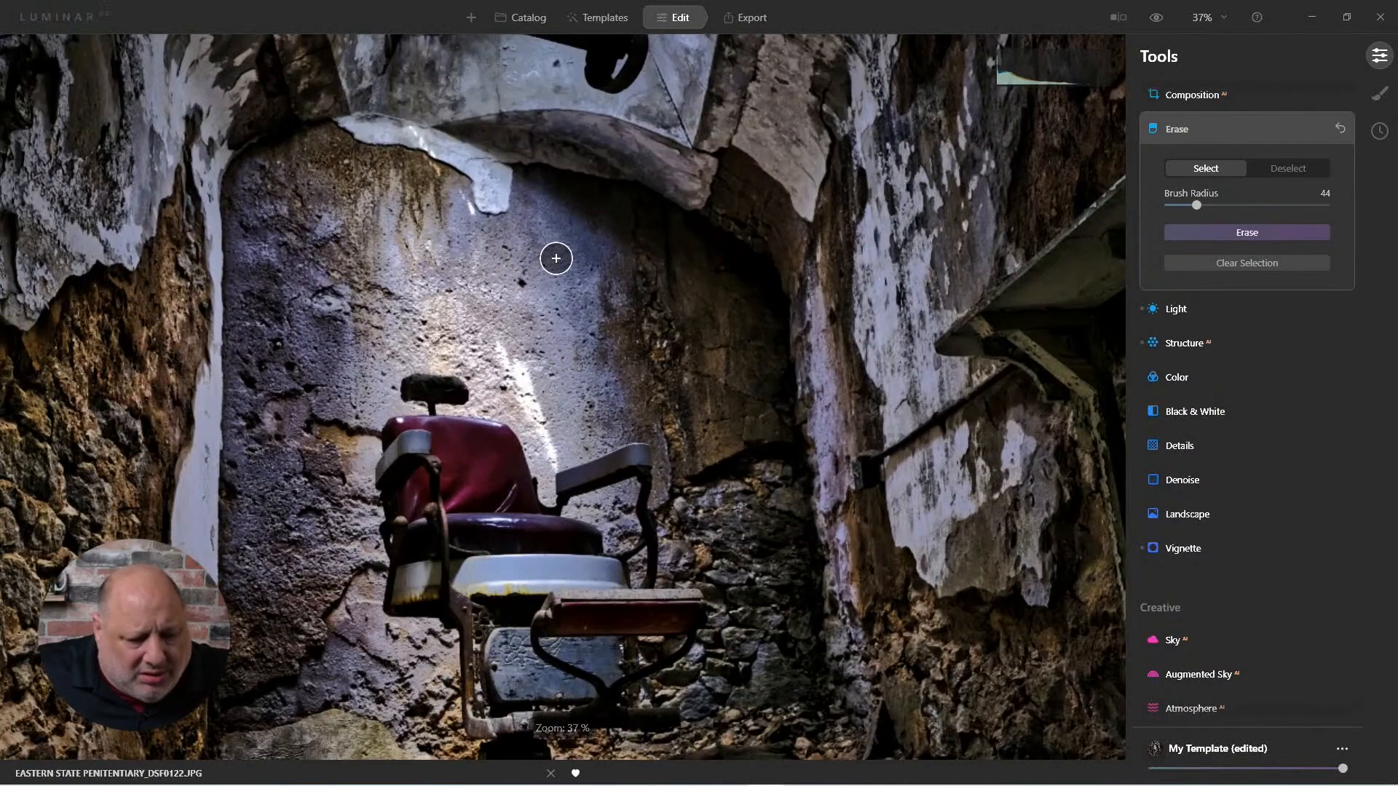
{"action": "left_click_drag", "start_coordinate": [472, 236], "coordinate": [455, 271]}
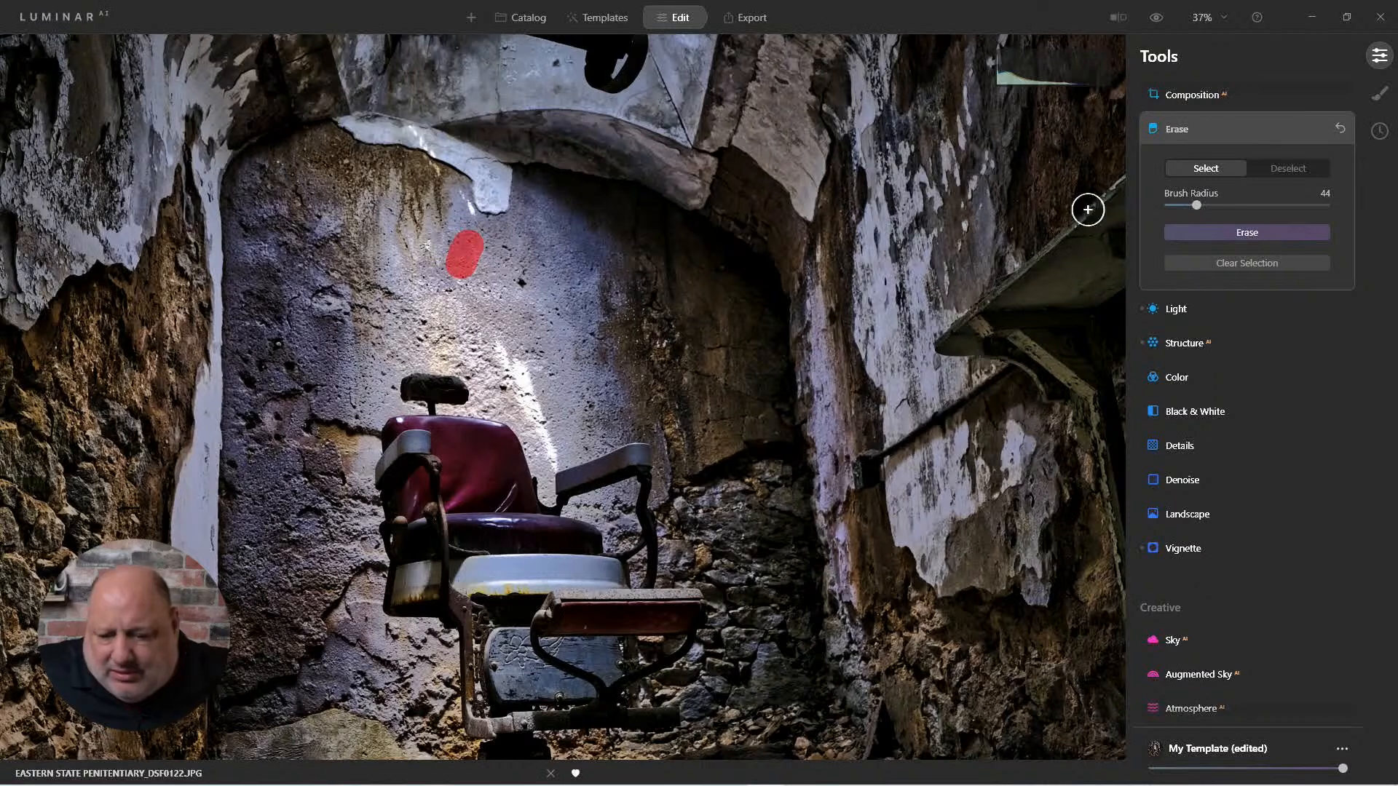
{"action": "left_click", "coordinate": [1210, 232]}
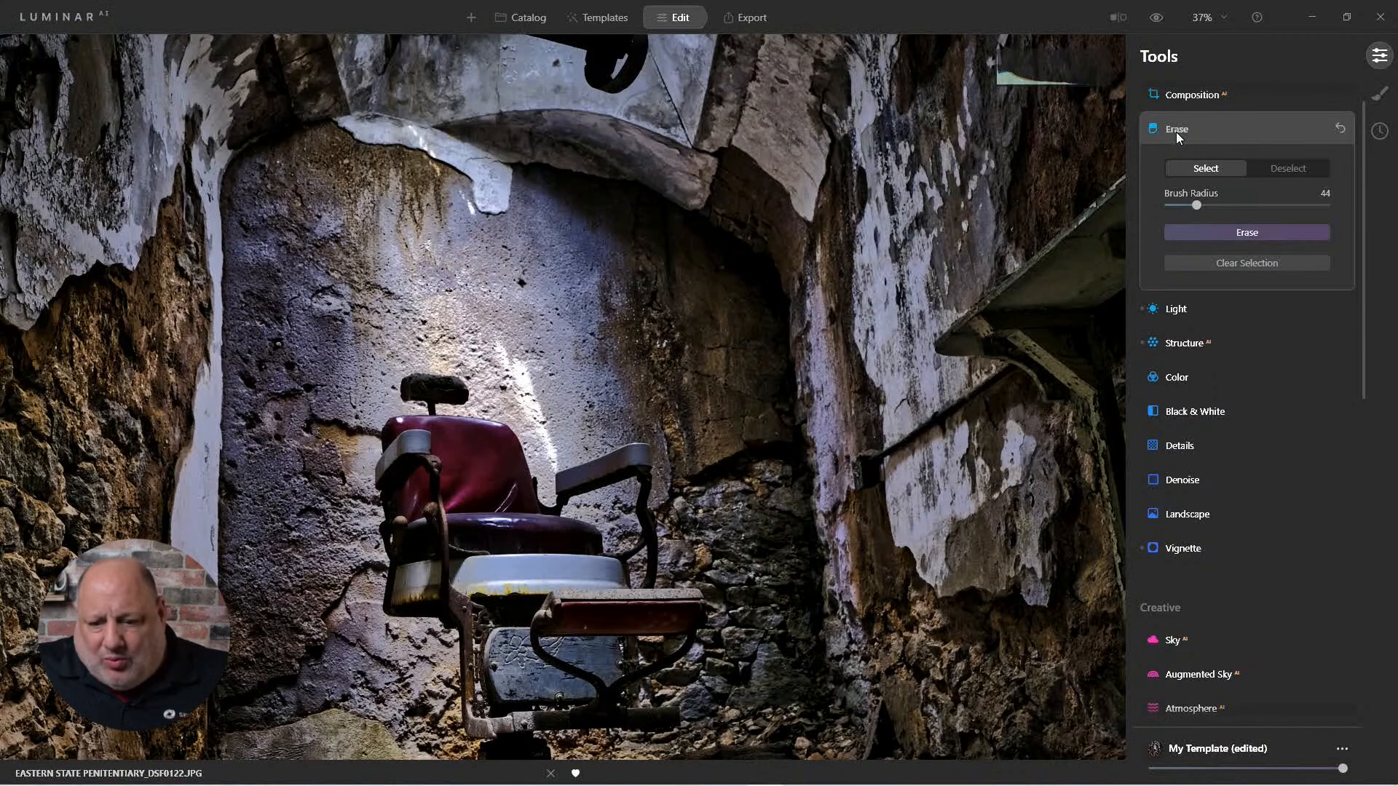
{"action": "left_click", "coordinate": [1177, 133]}
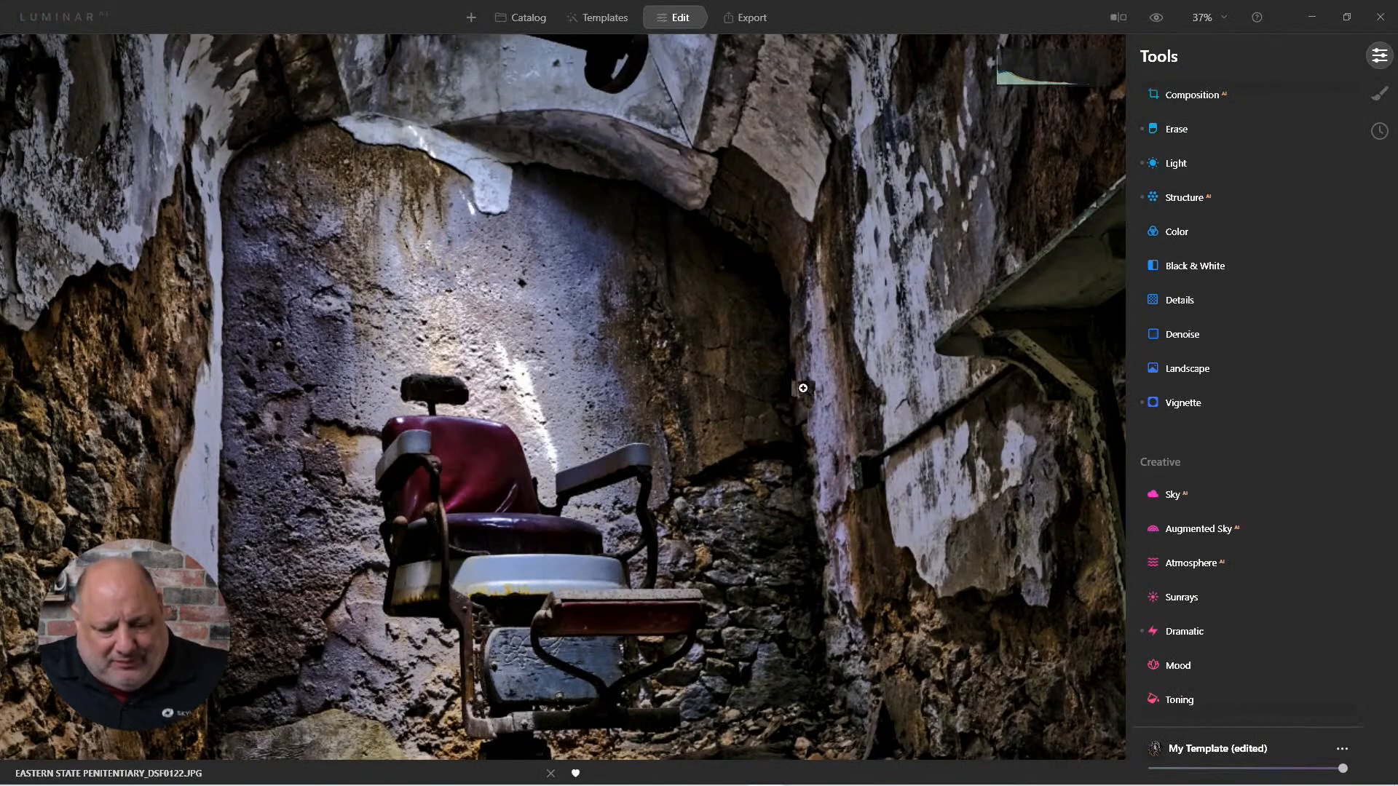
- Compare the whole edited photo with the original image
{"action": "key", "text": "ctrl+0"}
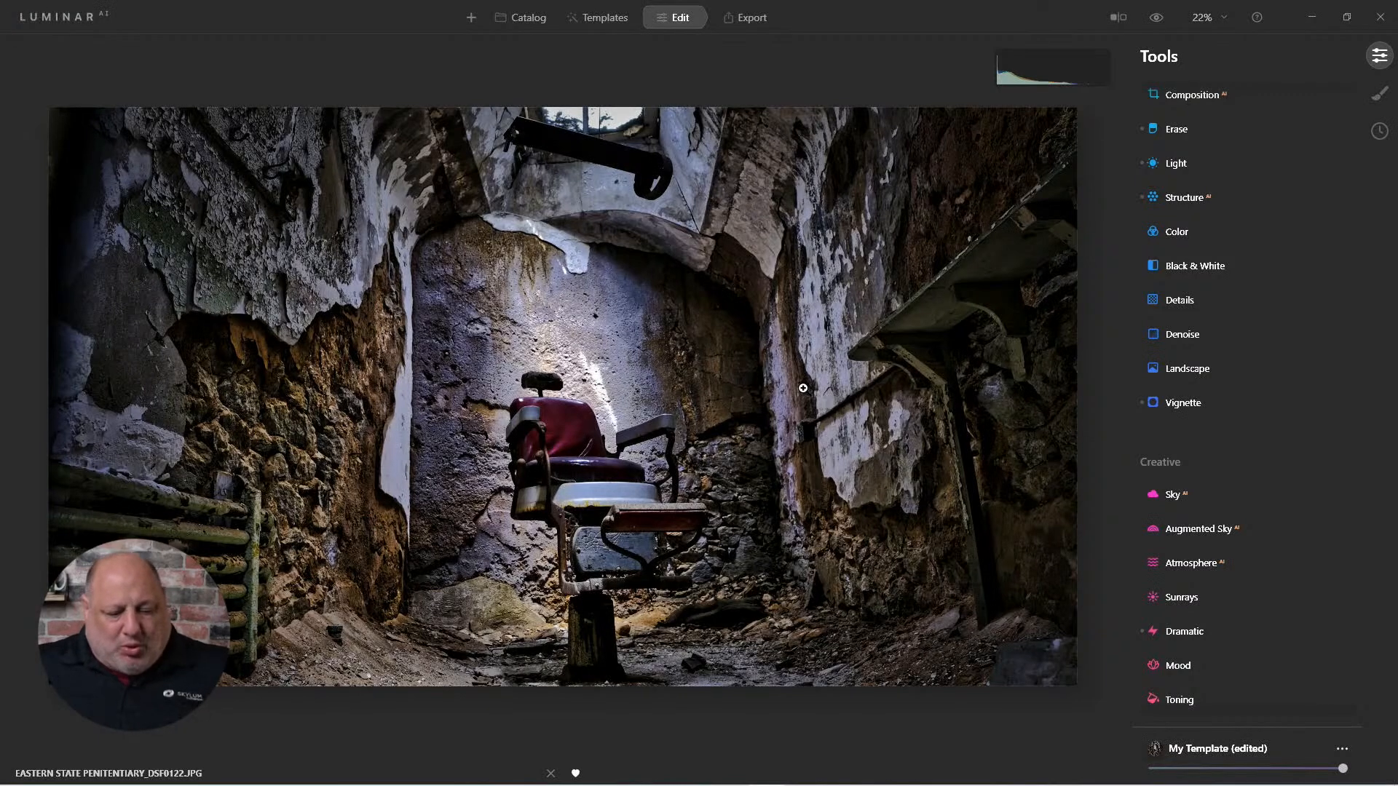
{"action": "left_click", "coordinate": [1160, 22]}
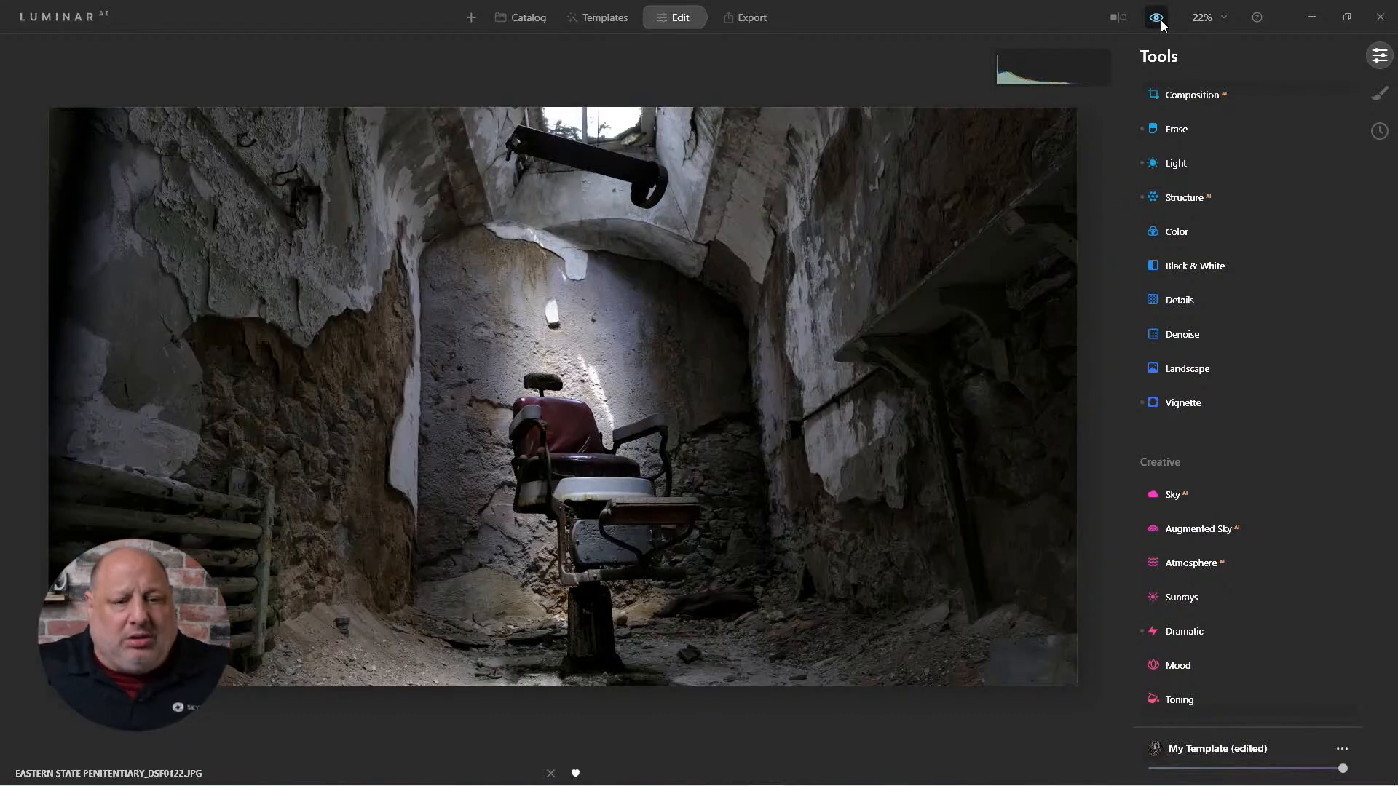
{"action": "left_click", "coordinate": [1163, 24]}
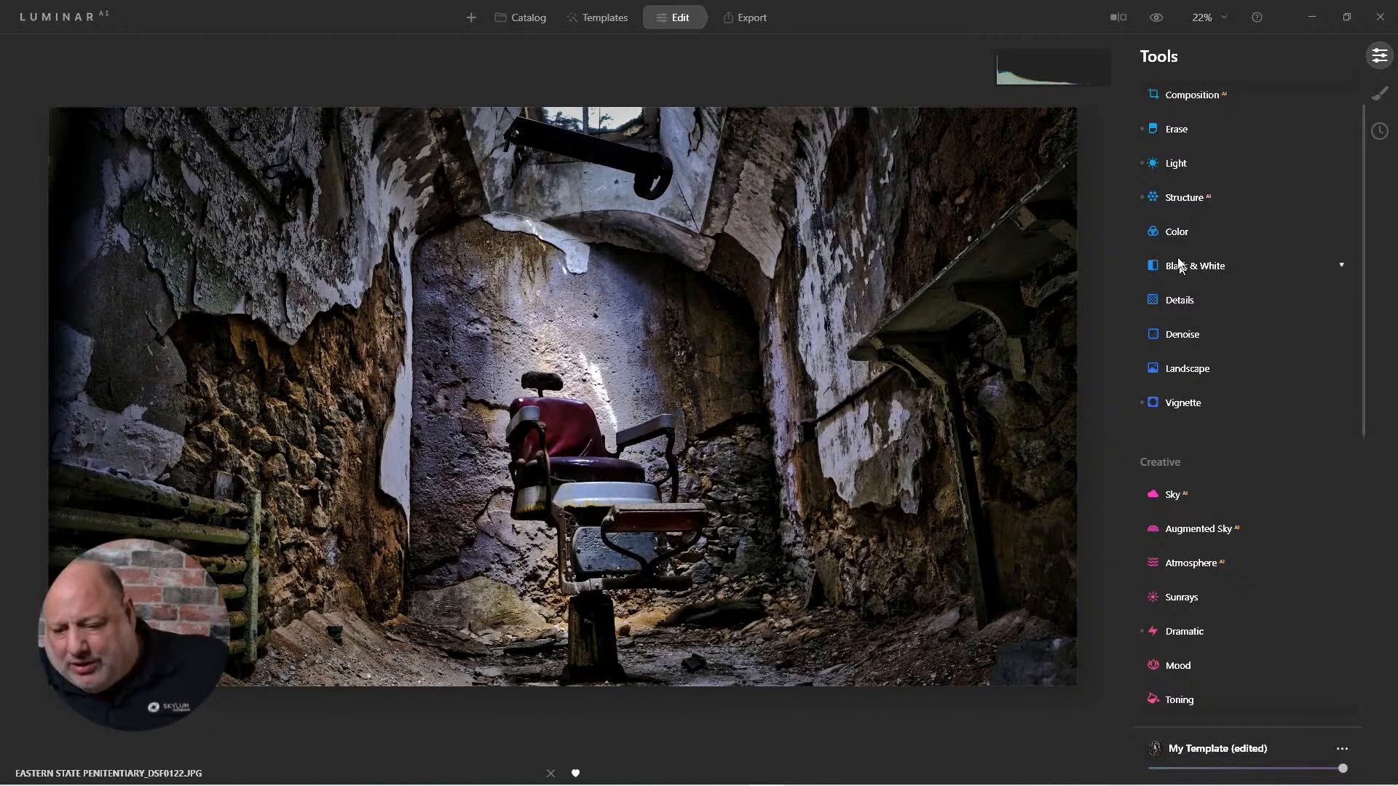
- Brighten the warm tones by setting the Red and Orange luminance to 100, and compare the Color adjustment off and on
{"action": "left_click", "coordinate": [1177, 234]}
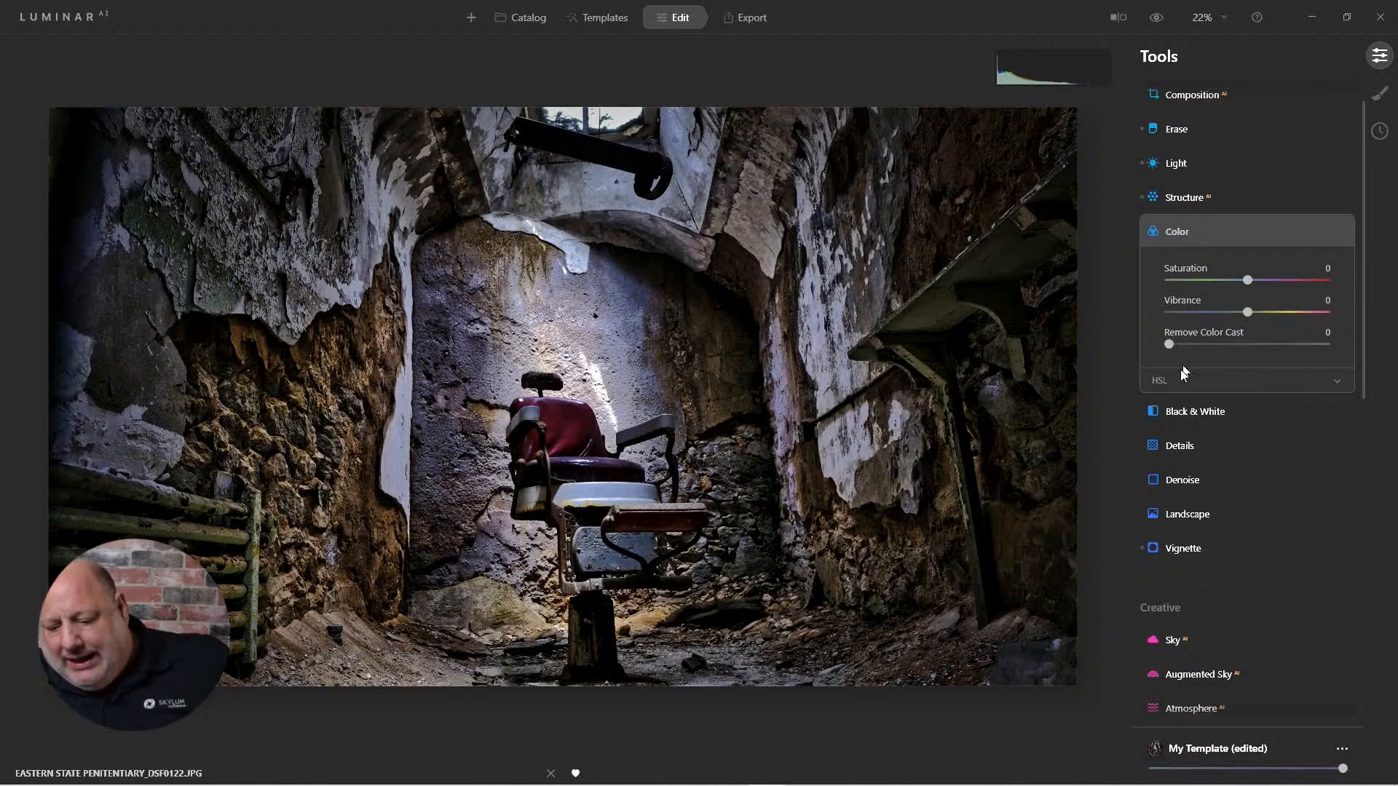
{"action": "left_click", "coordinate": [1164, 380]}
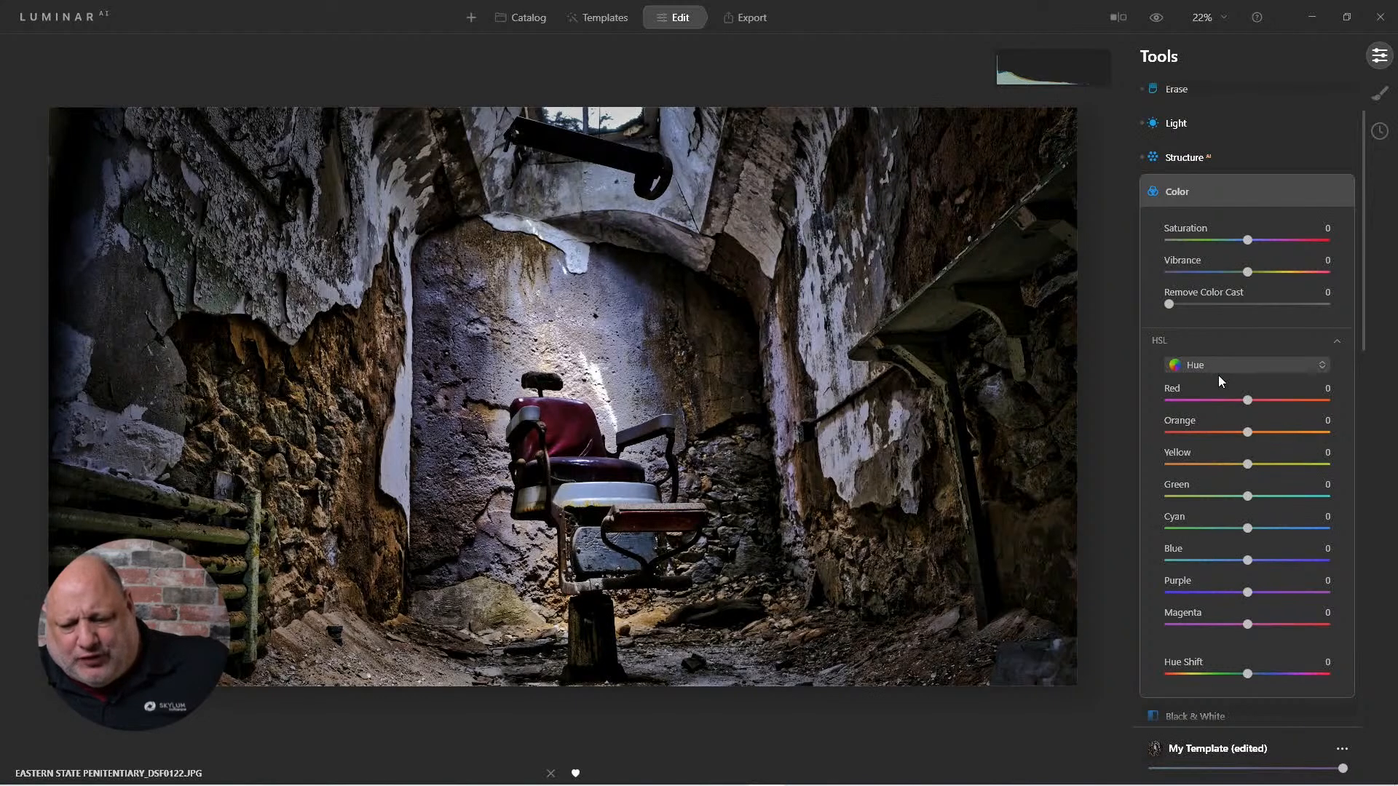
{"action": "left_click", "coordinate": [1205, 346]}
{"action": "left_click", "coordinate": [1202, 350]}
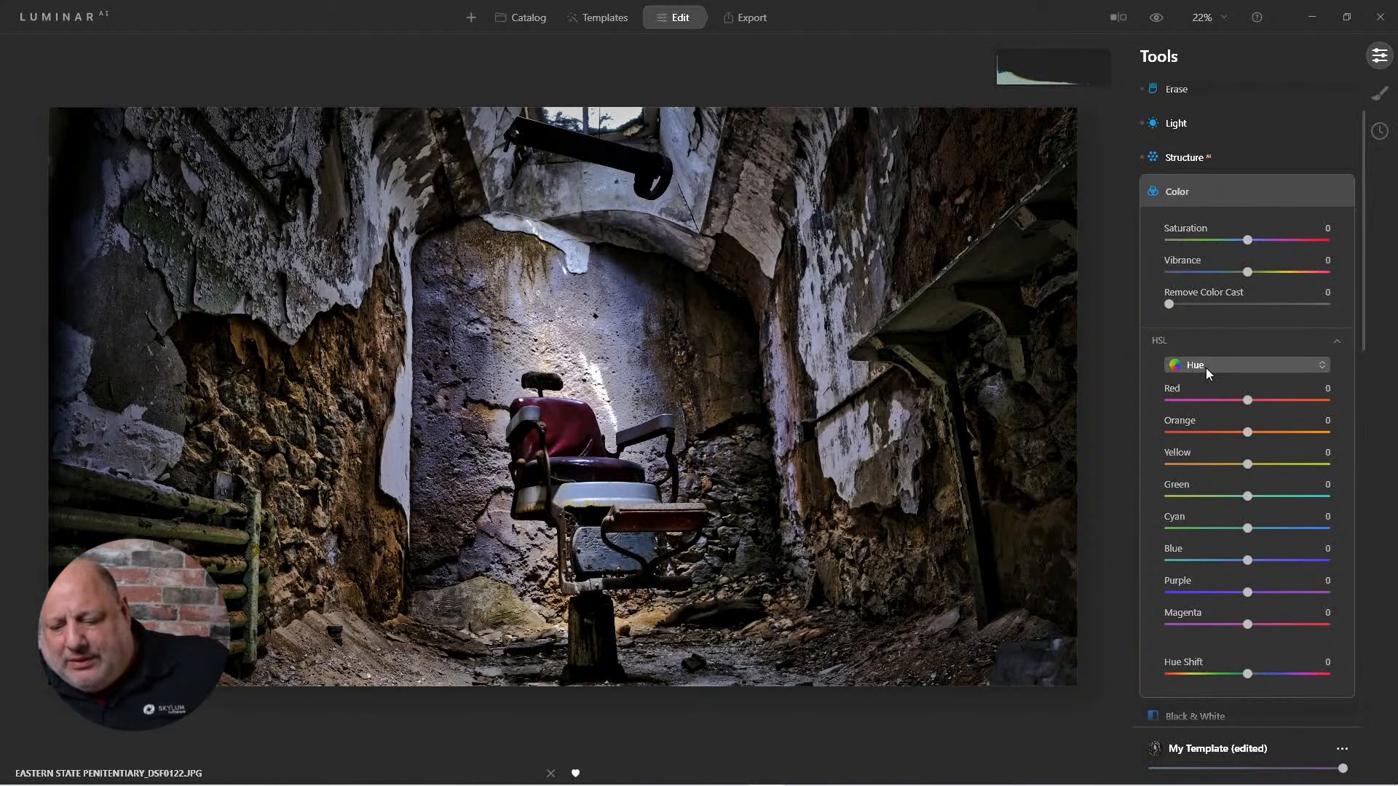
{"action": "left_click", "coordinate": [1206, 367]}
{"action": "left_click", "coordinate": [1222, 437]}
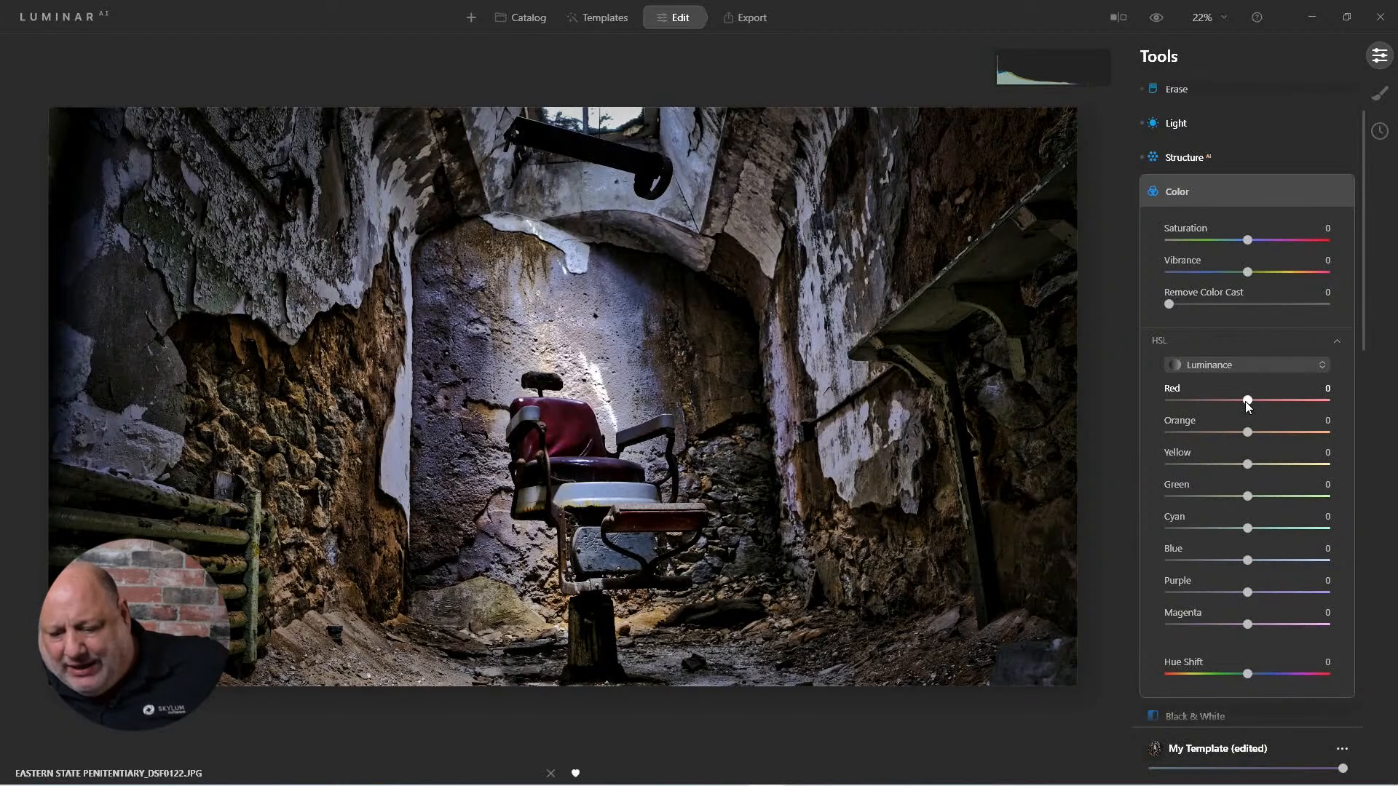
{"action": "left_click_drag", "start_coordinate": [1248, 401], "coordinate": [1291, 402]}
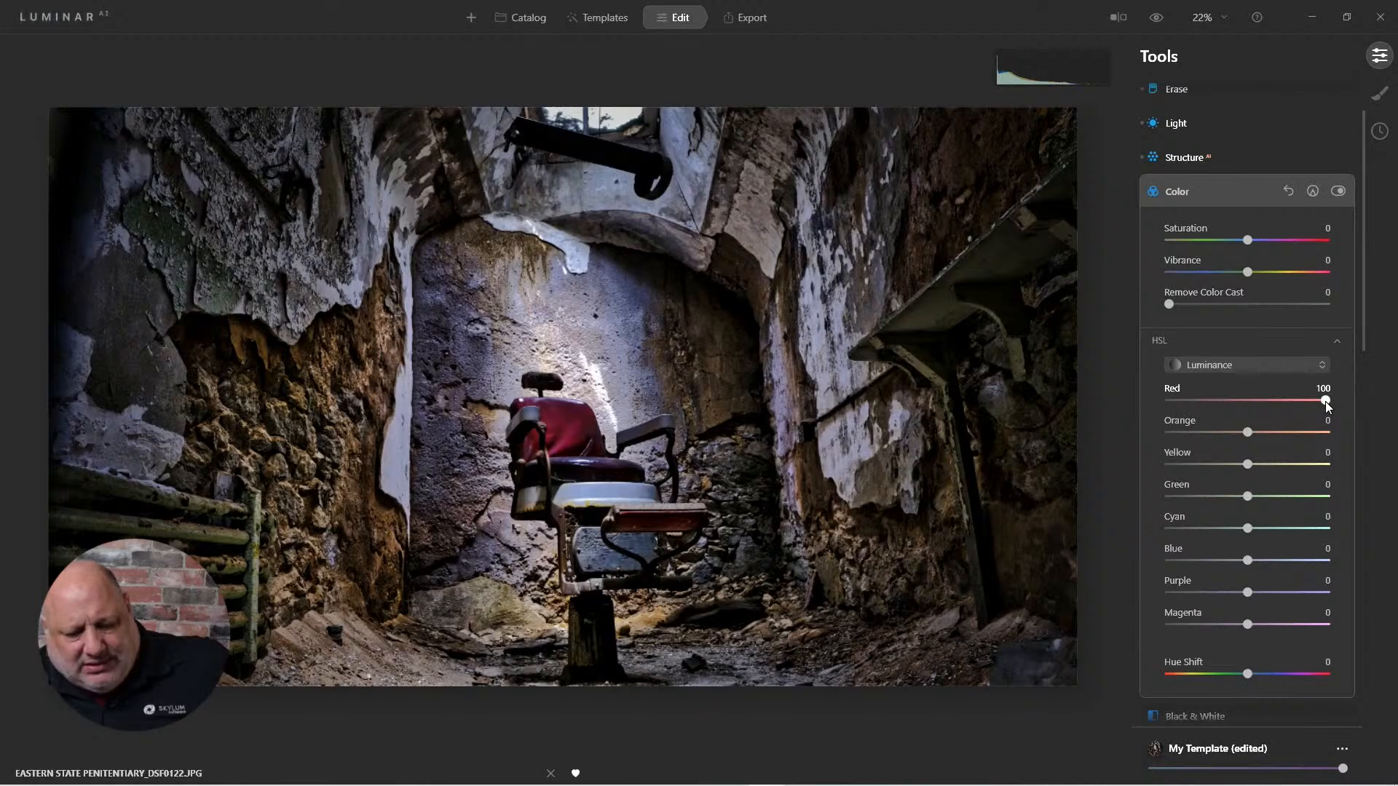
{"action": "left_click_drag", "start_coordinate": [1255, 432], "coordinate": [1340, 435]}
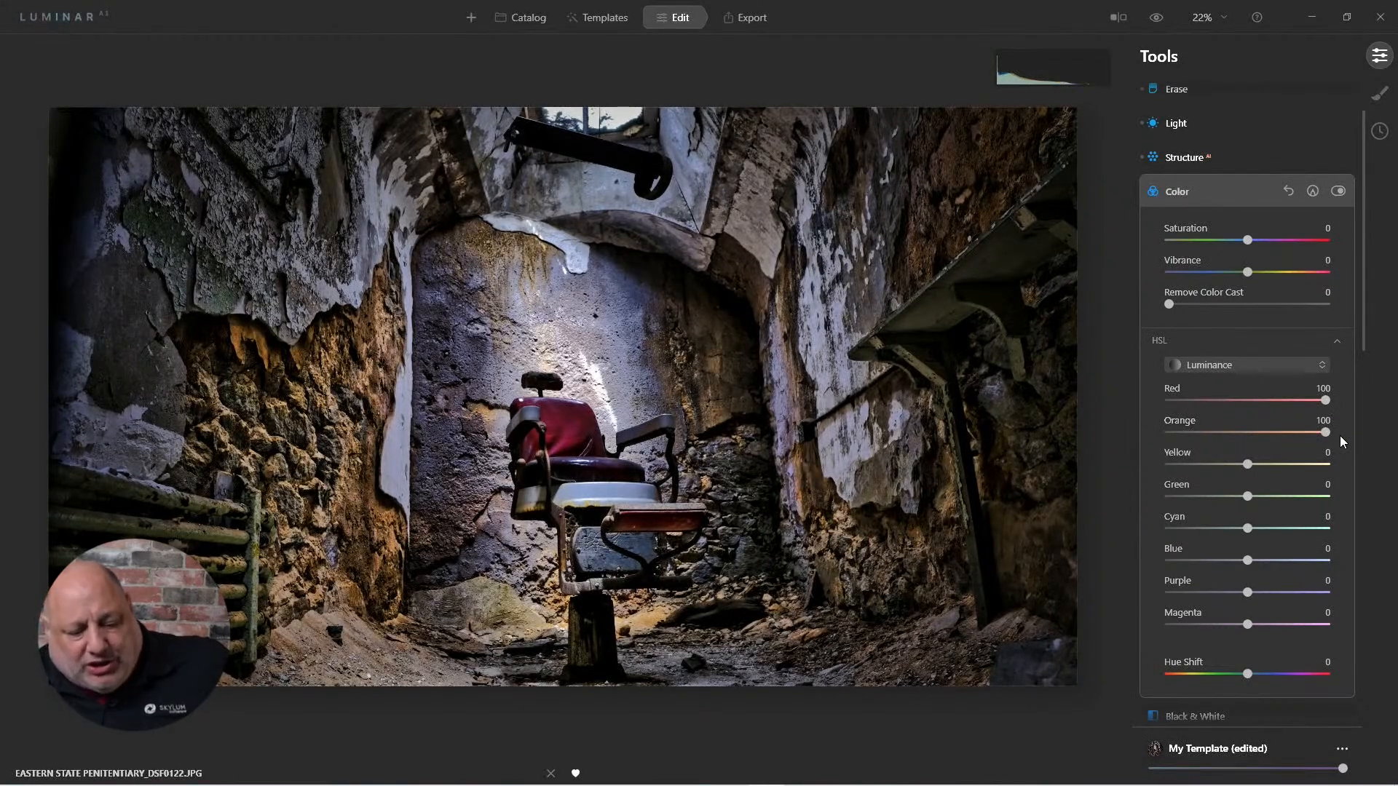
{"action": "left_click", "coordinate": [1337, 190]}
{"action": "left_click", "coordinate": [1336, 190]}
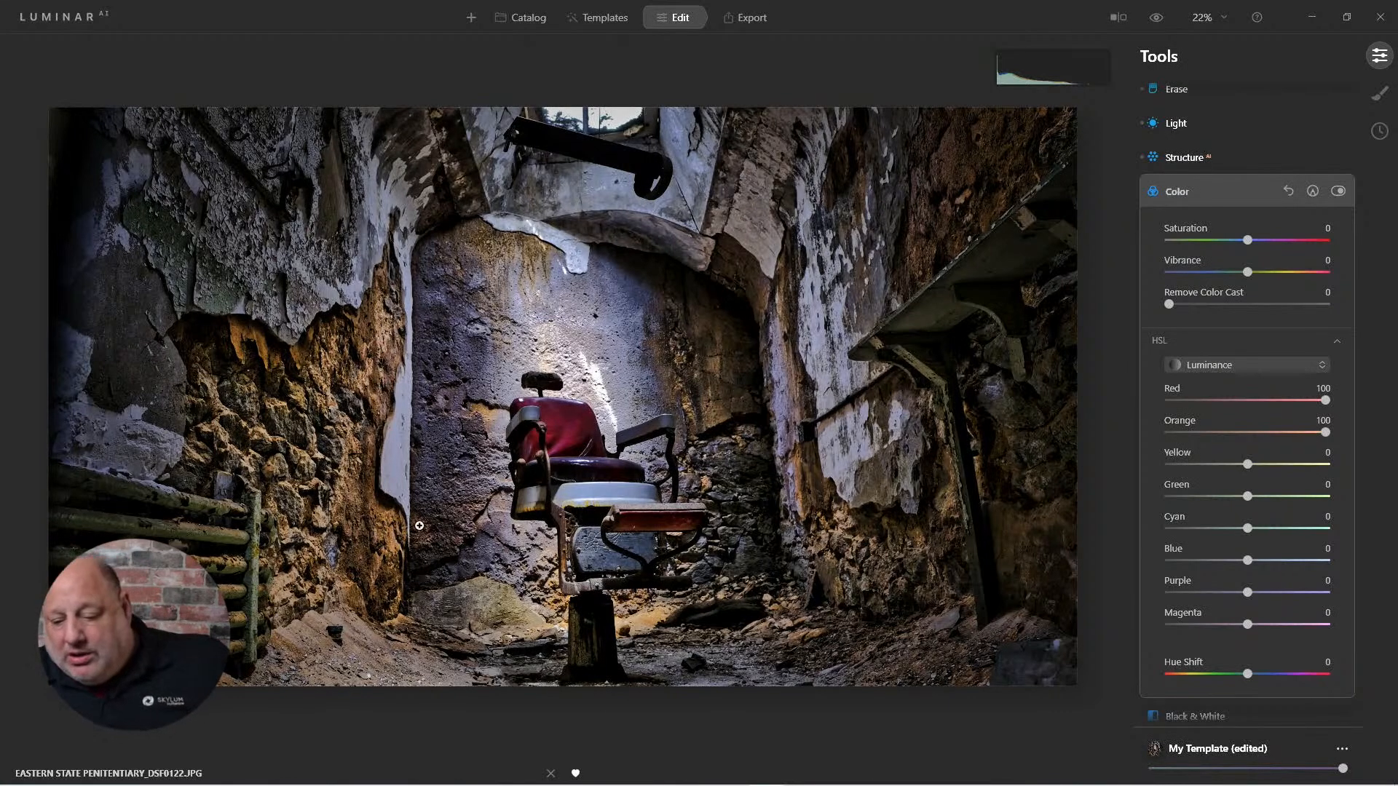
- Paint a mask over the chair to limit the Color adjustment to it, and compare the adjustment off and on
{"action": "left_click", "coordinate": [1312, 193]}
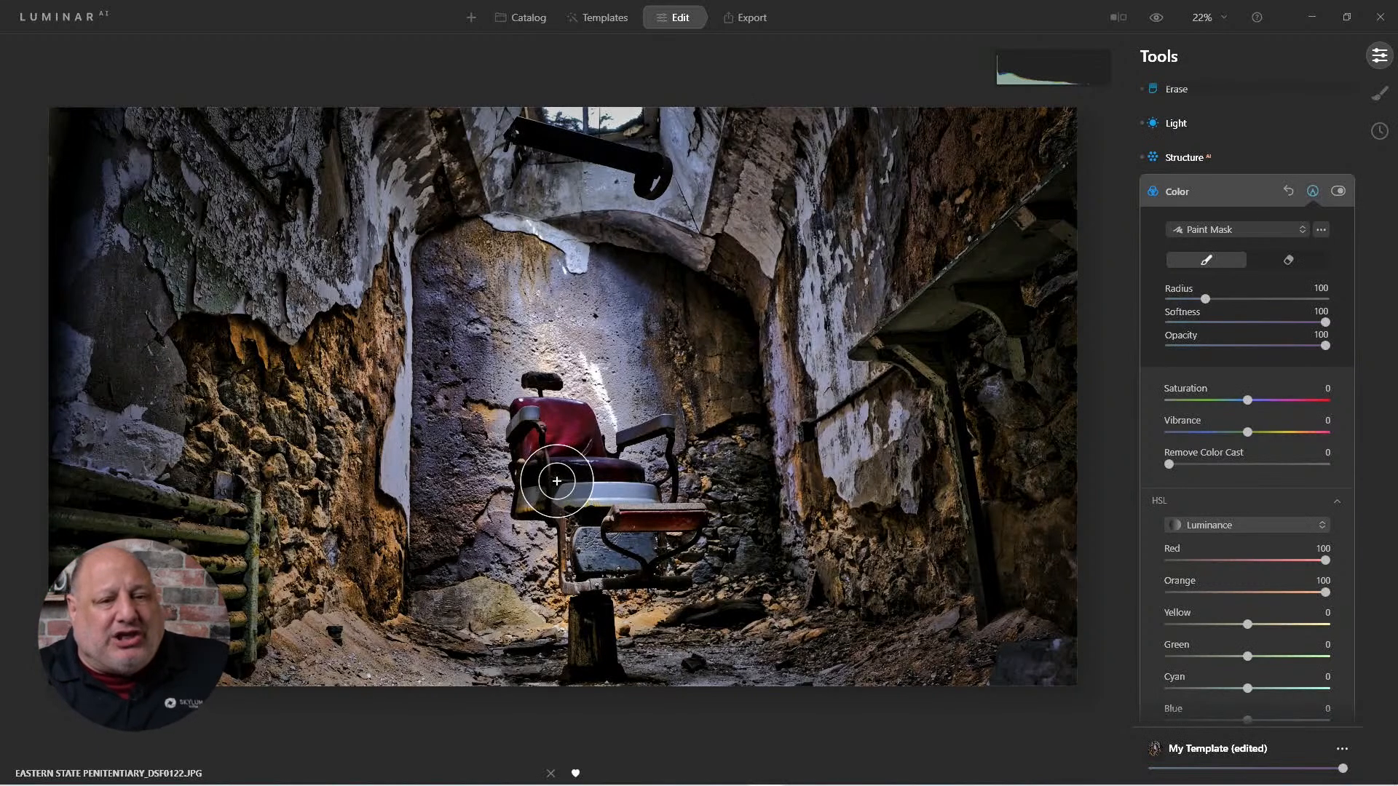
{"action": "mouse_move", "coordinate": [557, 480]}
{"action": "left_mouse_down"}
{"action": "mouse_move", "coordinate": [542, 429]}
{"action": "mouse_move", "coordinate": [541, 455]}
{"action": "mouse_move", "coordinate": [536, 442]}
{"action": "mouse_move", "coordinate": [552, 407]}
{"action": "mouse_move", "coordinate": [562, 496]}
{"action": "mouse_move", "coordinate": [622, 496]}
{"action": "mouse_move", "coordinate": [625, 529]}
{"action": "mouse_move", "coordinate": [651, 455]}
{"action": "mouse_move", "coordinate": [567, 436]}
{"action": "mouse_move", "coordinate": [617, 523]}
{"action": "mouse_move", "coordinate": [654, 494]}
{"action": "mouse_move", "coordinate": [586, 533]}
{"action": "mouse_move", "coordinate": [638, 543]}
{"action": "mouse_move", "coordinate": [629, 556]}
{"action": "mouse_move", "coordinate": [636, 458]}
{"action": "mouse_move", "coordinate": [544, 412]}
{"action": "mouse_move", "coordinate": [613, 434]}
{"action": "mouse_move", "coordinate": [661, 515]}
{"action": "mouse_move", "coordinate": [529, 452]}
{"action": "mouse_move", "coordinate": [592, 493]}
{"action": "left_mouse_up"}
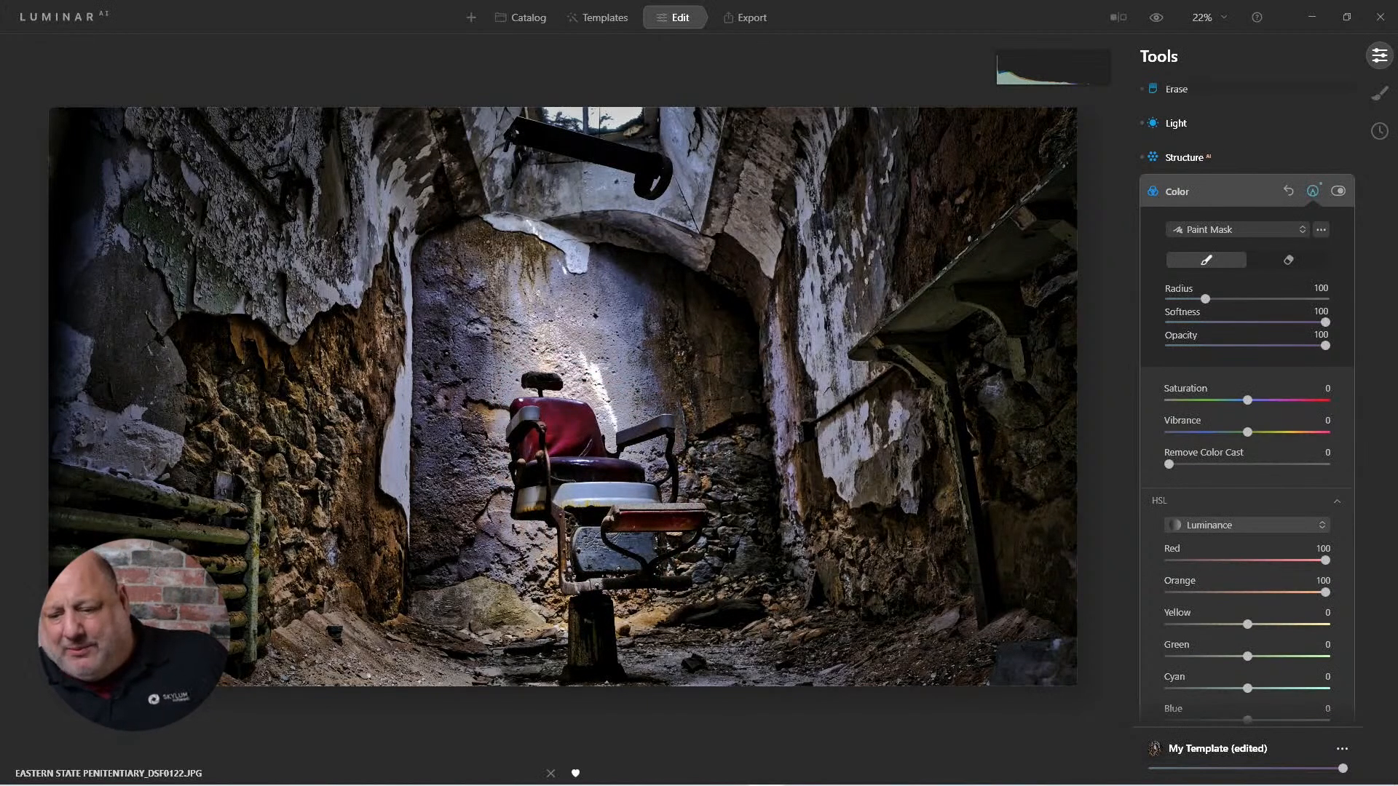
{"action": "left_click", "coordinate": [1339, 191]}
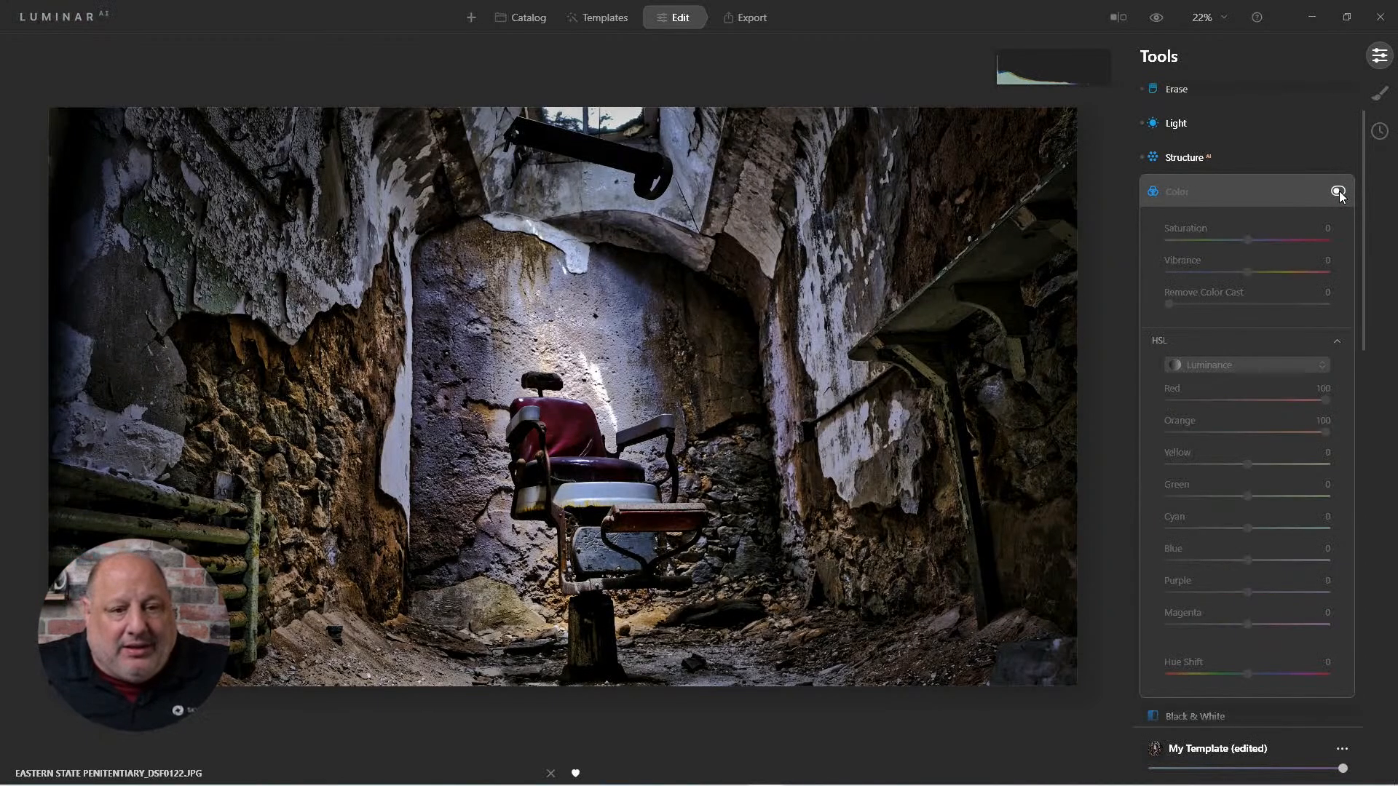
{"action": "left_click", "coordinate": [1338, 191]}
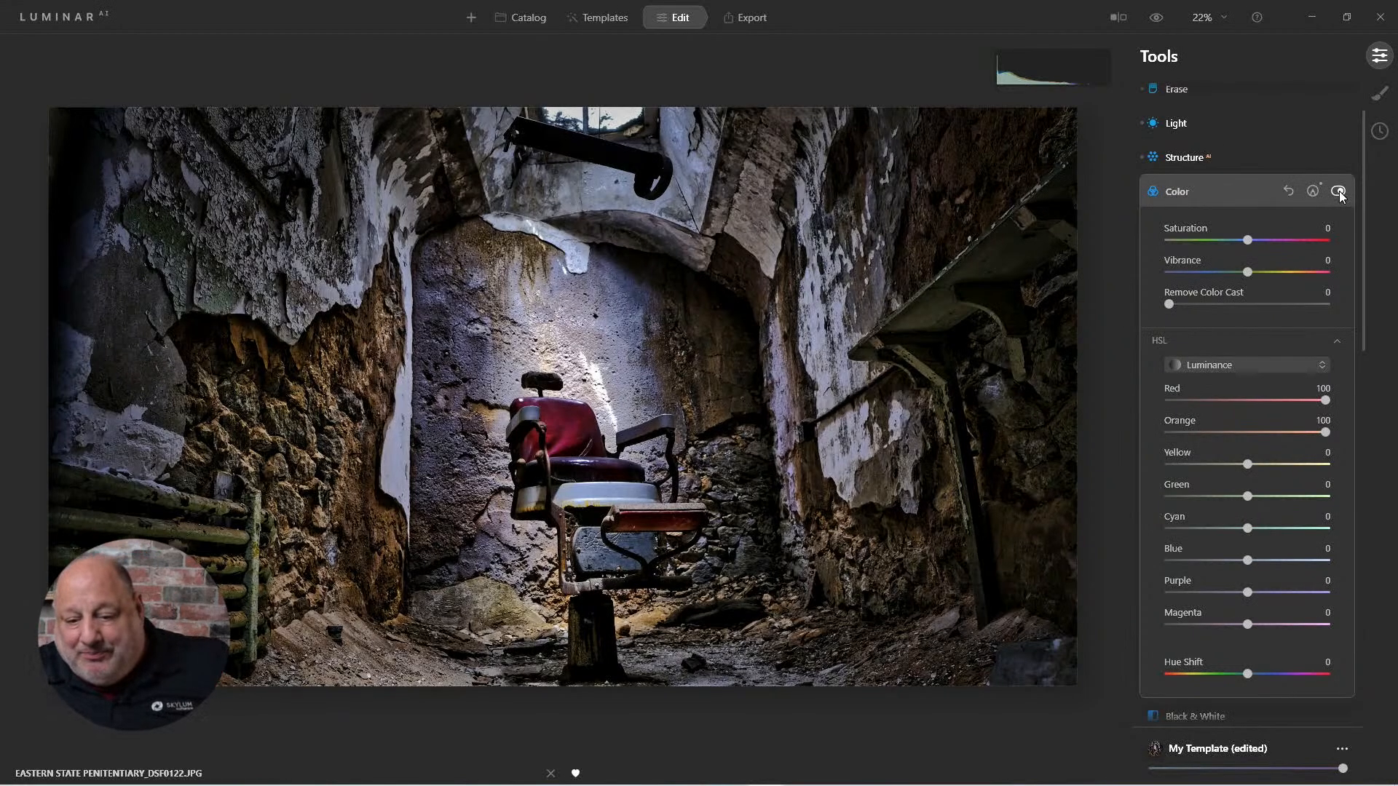
{"action": "left_click", "coordinate": [1170, 197]}
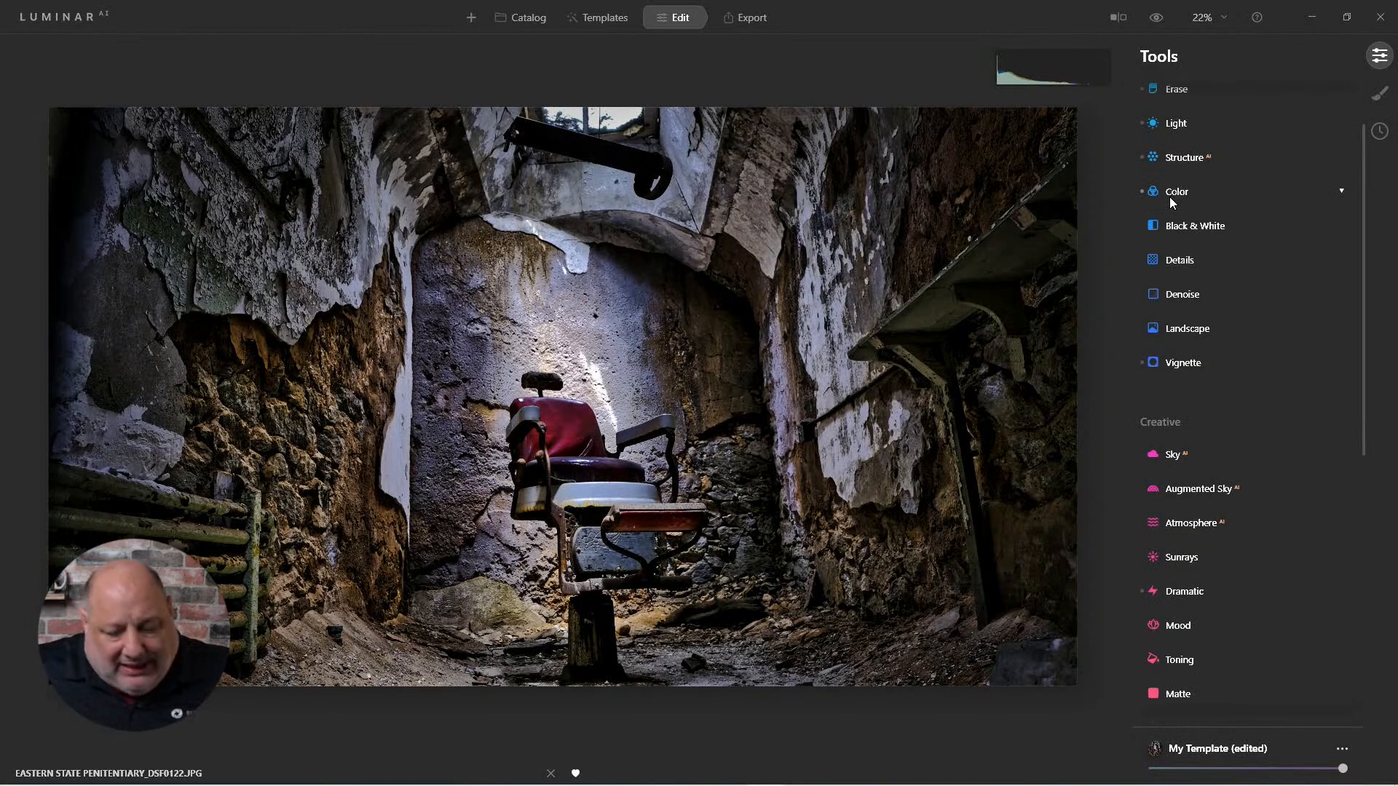
- Add a Basic local mask with Shadows at 100, paint it over the chair, and compare the mask off and on
{"action": "left_click", "coordinate": [1375, 104]}
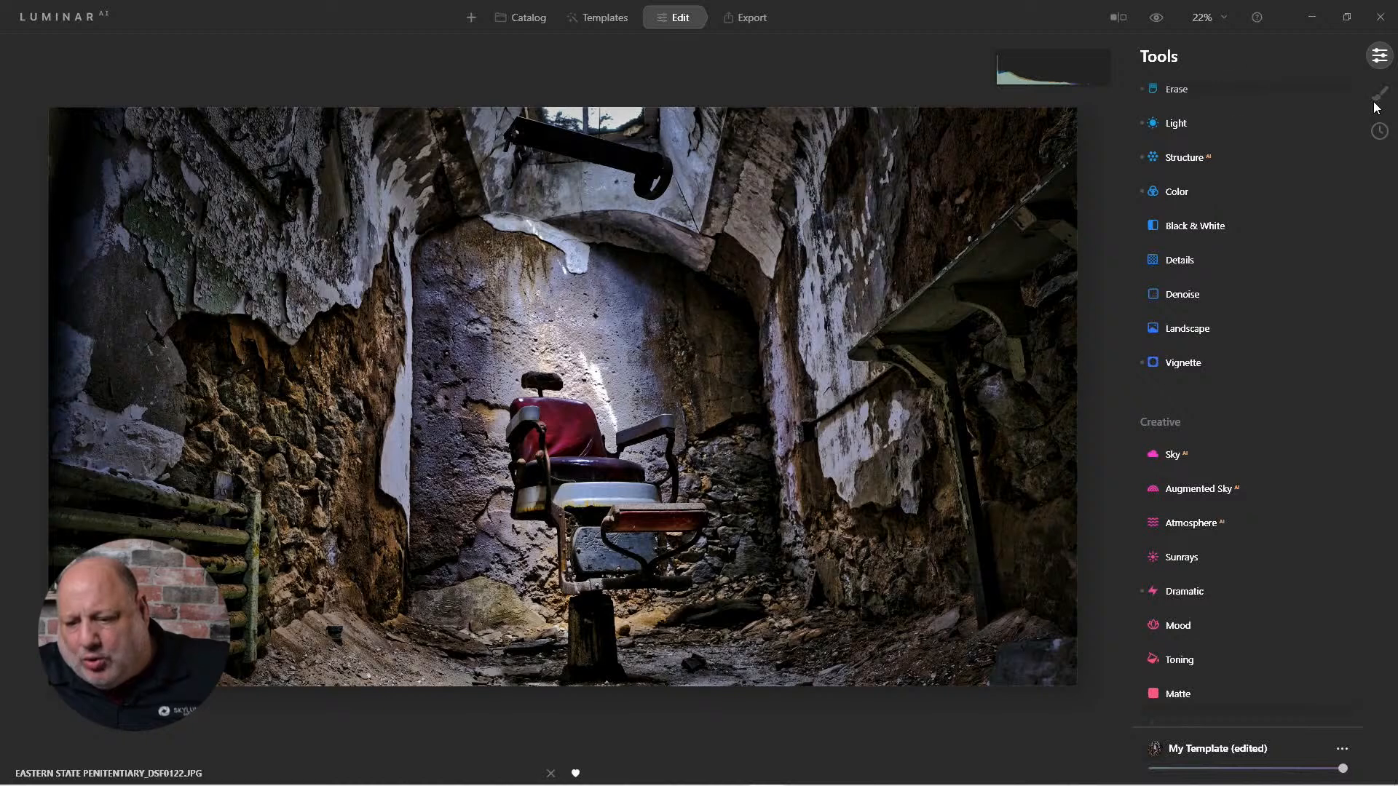
{"action": "left_click", "coordinate": [1344, 57]}
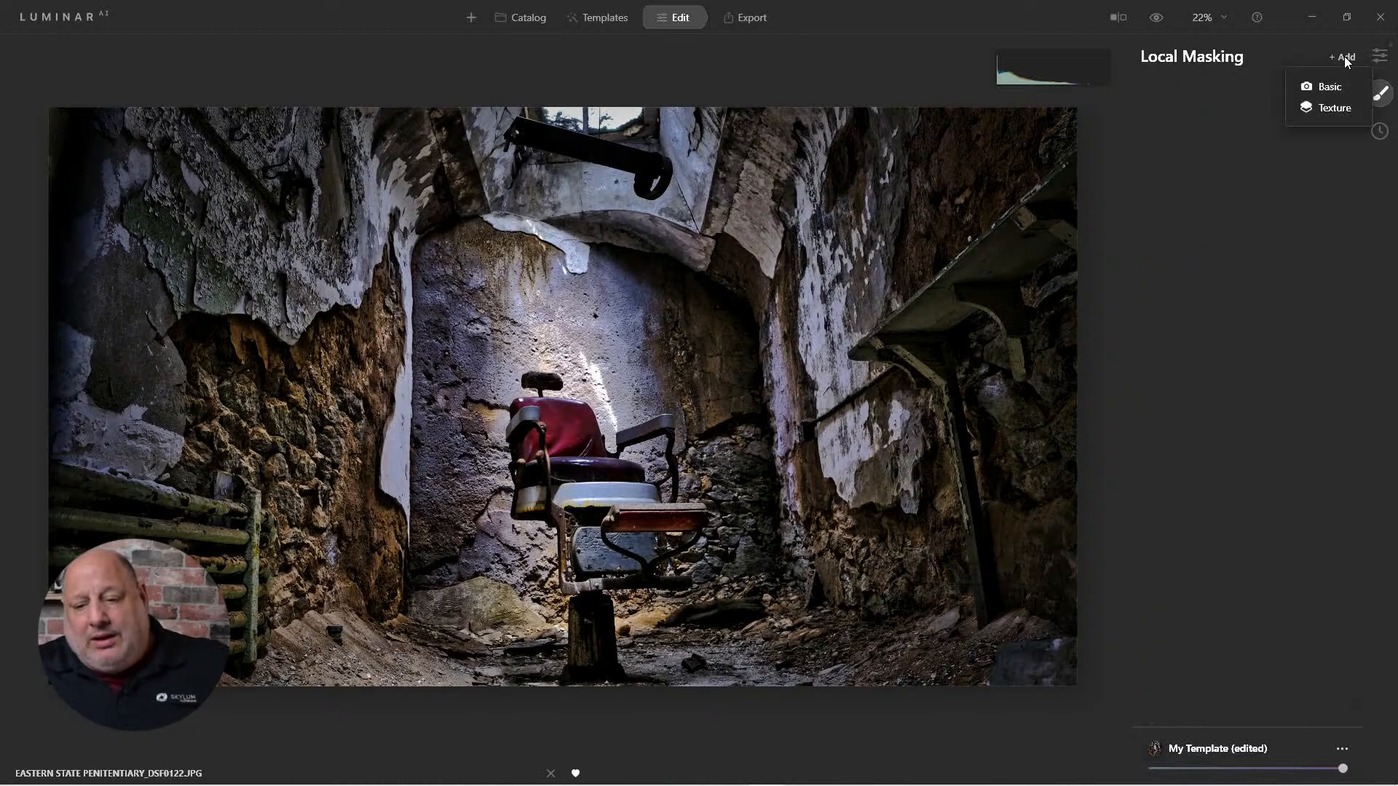
{"action": "left_click", "coordinate": [1331, 86]}
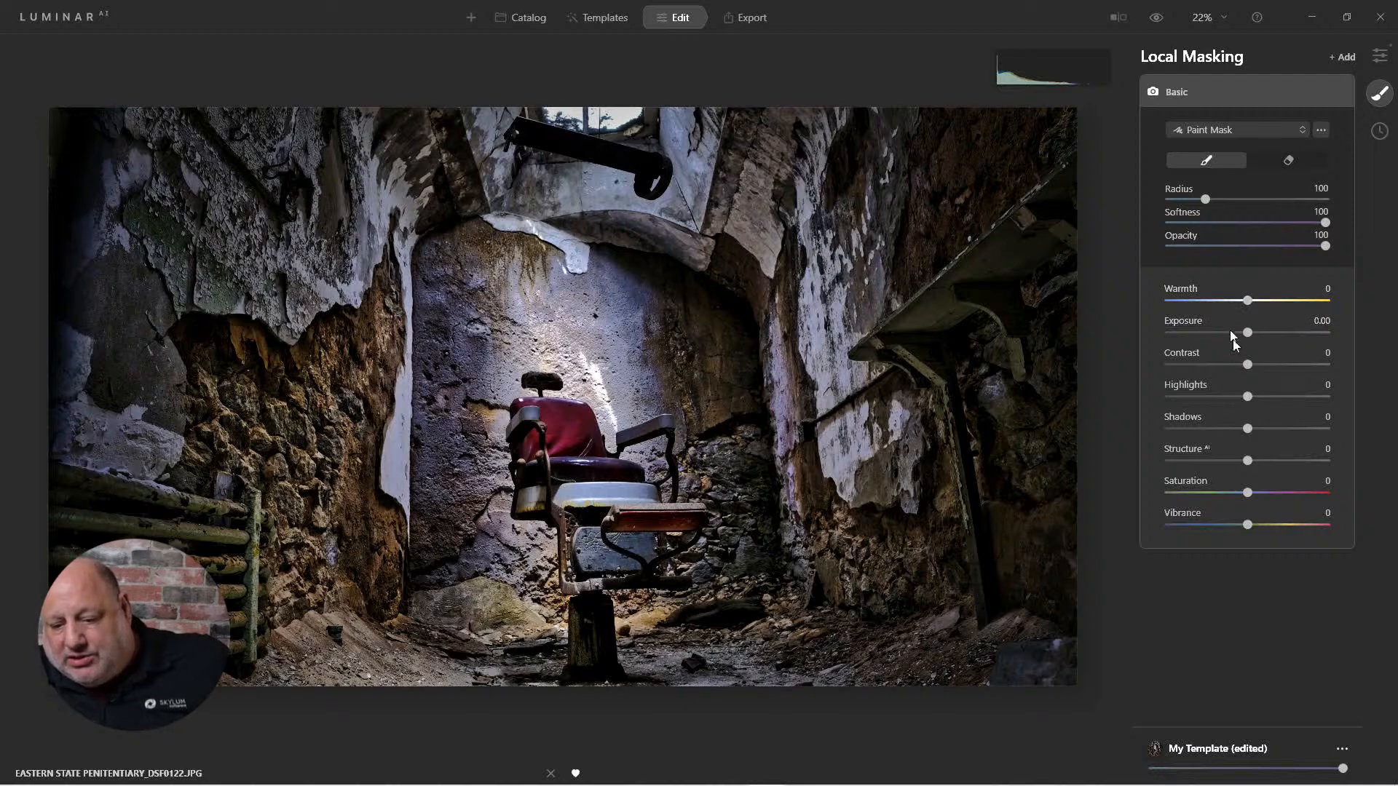
{"action": "left_click_drag", "start_coordinate": [1253, 430], "coordinate": [1347, 431]}
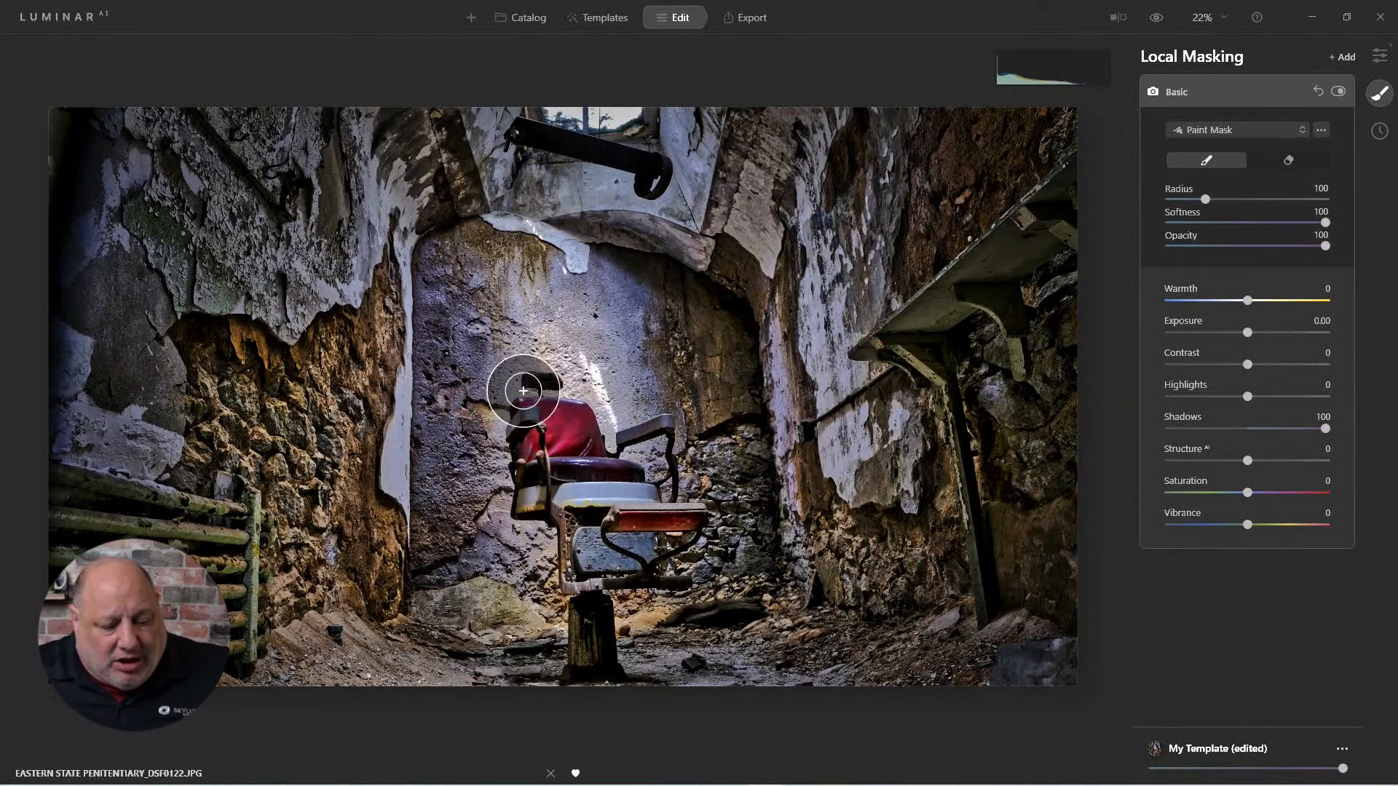
{"action": "mouse_move", "coordinate": [524, 397]}
{"action": "left_mouse_down"}
{"action": "mouse_move", "coordinate": [577, 452]}
{"action": "mouse_move", "coordinate": [535, 450]}
{"action": "mouse_move", "coordinate": [569, 447]}
{"action": "mouse_move", "coordinate": [592, 499]}
{"action": "mouse_move", "coordinate": [647, 477]}
{"action": "mouse_move", "coordinate": [629, 450]}
{"action": "mouse_move", "coordinate": [647, 447]}
{"action": "mouse_move", "coordinate": [638, 546]}
{"action": "mouse_move", "coordinate": [590, 549]}
{"action": "mouse_move", "coordinate": [636, 560]}
{"action": "mouse_move", "coordinate": [563, 558]}
{"action": "mouse_move", "coordinate": [671, 559]}
{"action": "mouse_move", "coordinate": [664, 484]}
{"action": "mouse_move", "coordinate": [658, 450]}
{"action": "mouse_move", "coordinate": [597, 436]}
{"action": "mouse_move", "coordinate": [540, 395]}
{"action": "mouse_move", "coordinate": [551, 465]}
{"action": "mouse_move", "coordinate": [600, 546]}
{"action": "mouse_move", "coordinate": [706, 549]}
{"action": "left_mouse_up"}
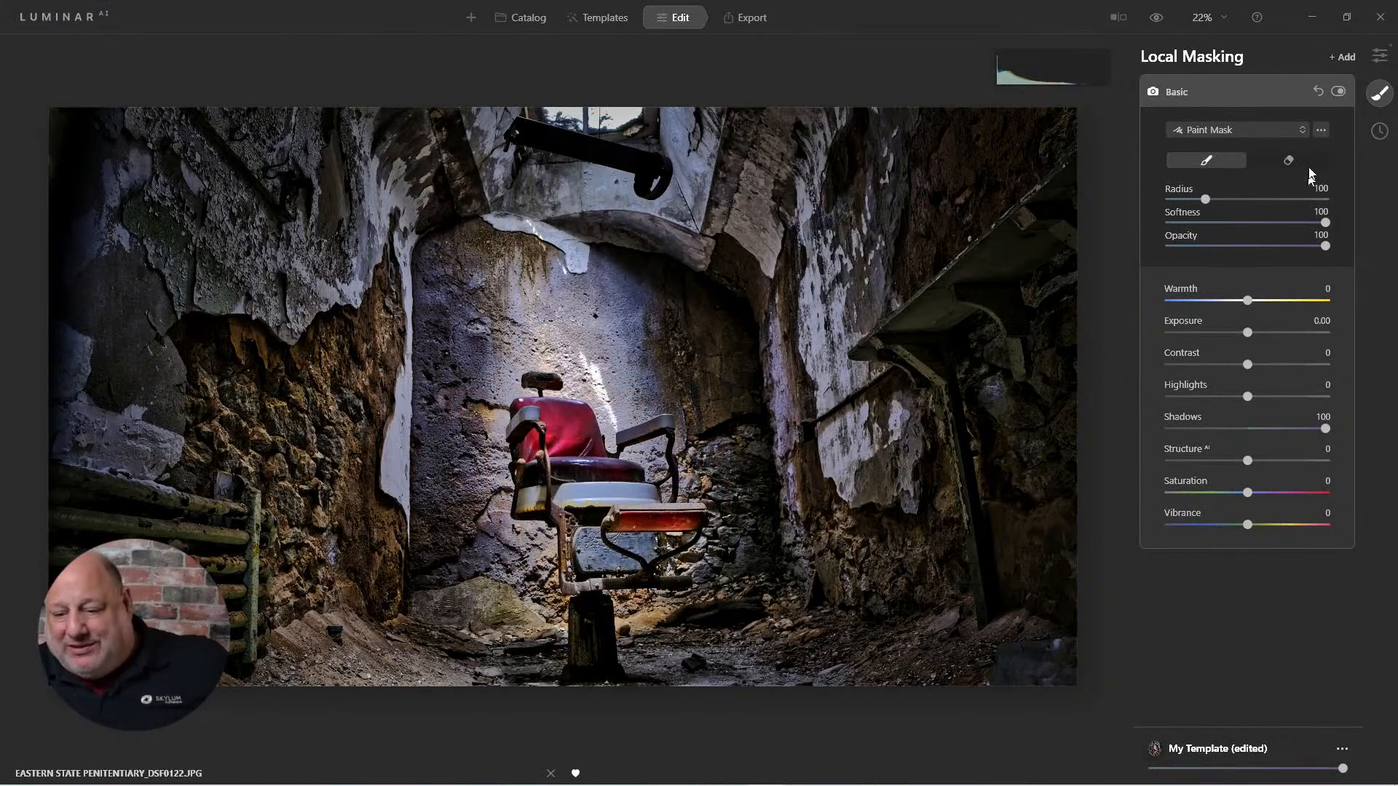
{"action": "left_click", "coordinate": [1336, 91]}
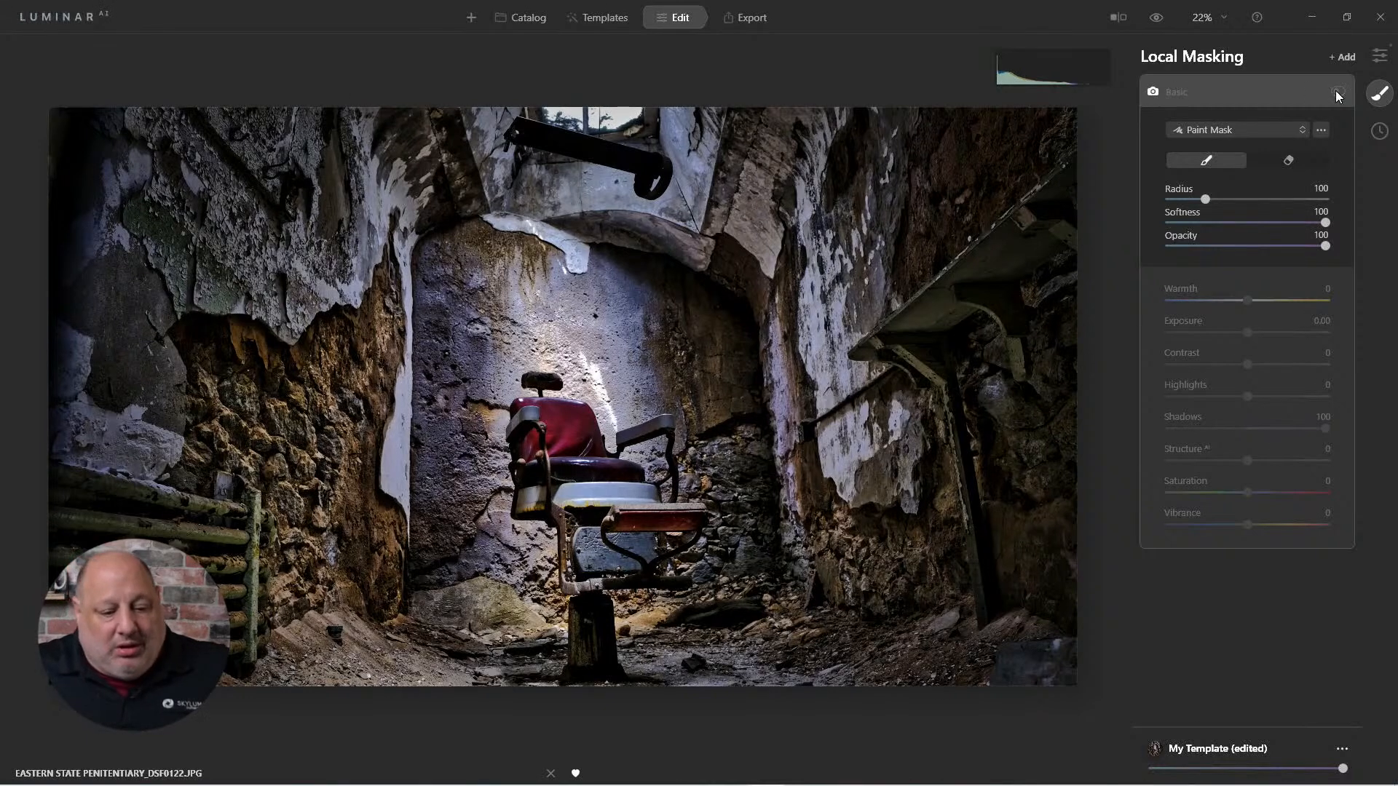
{"action": "left_click", "coordinate": [1338, 92]}
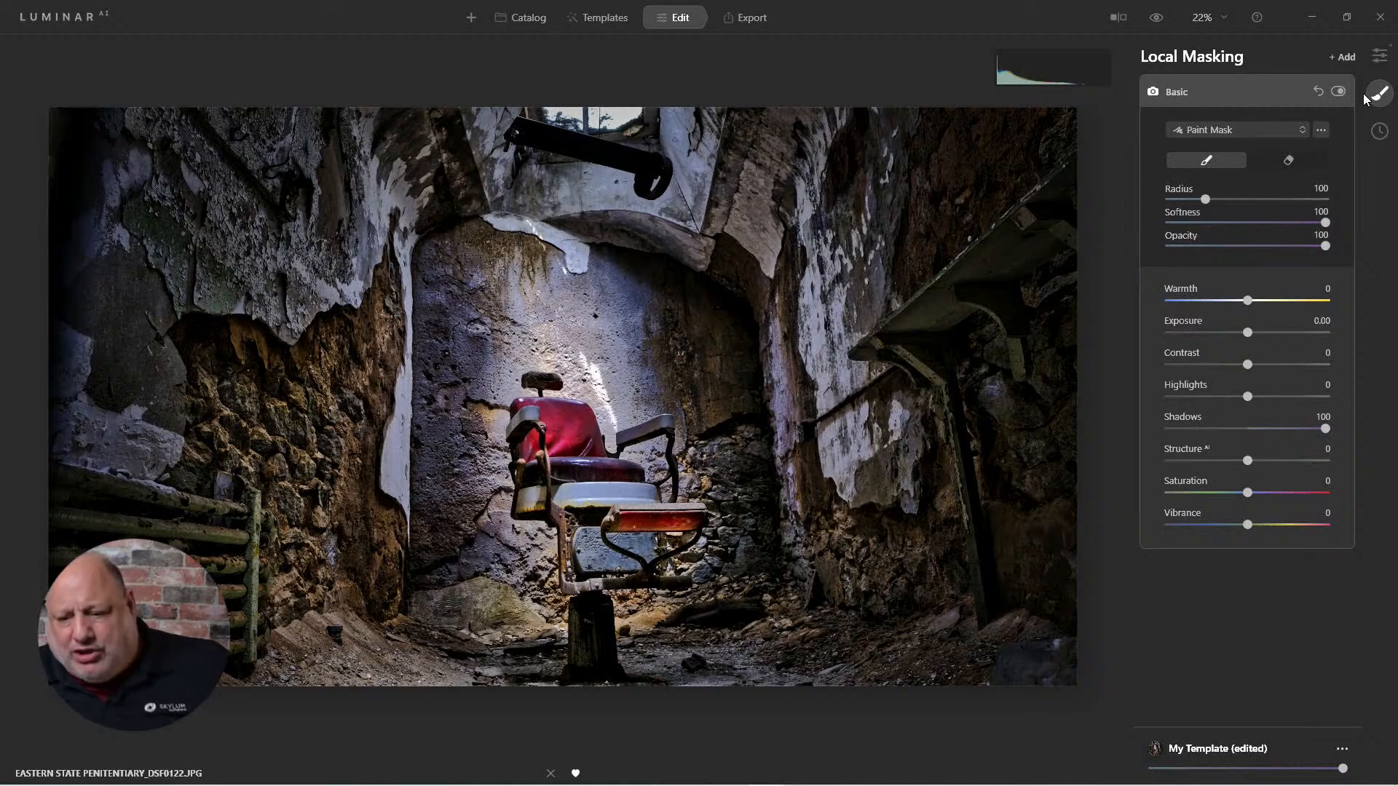
- Add a second Basic local mask with Exposure -0.33, Highlights -70 and Shadows -49, leaving Contrast at 0
{"action": "left_click", "coordinate": [1344, 62]}
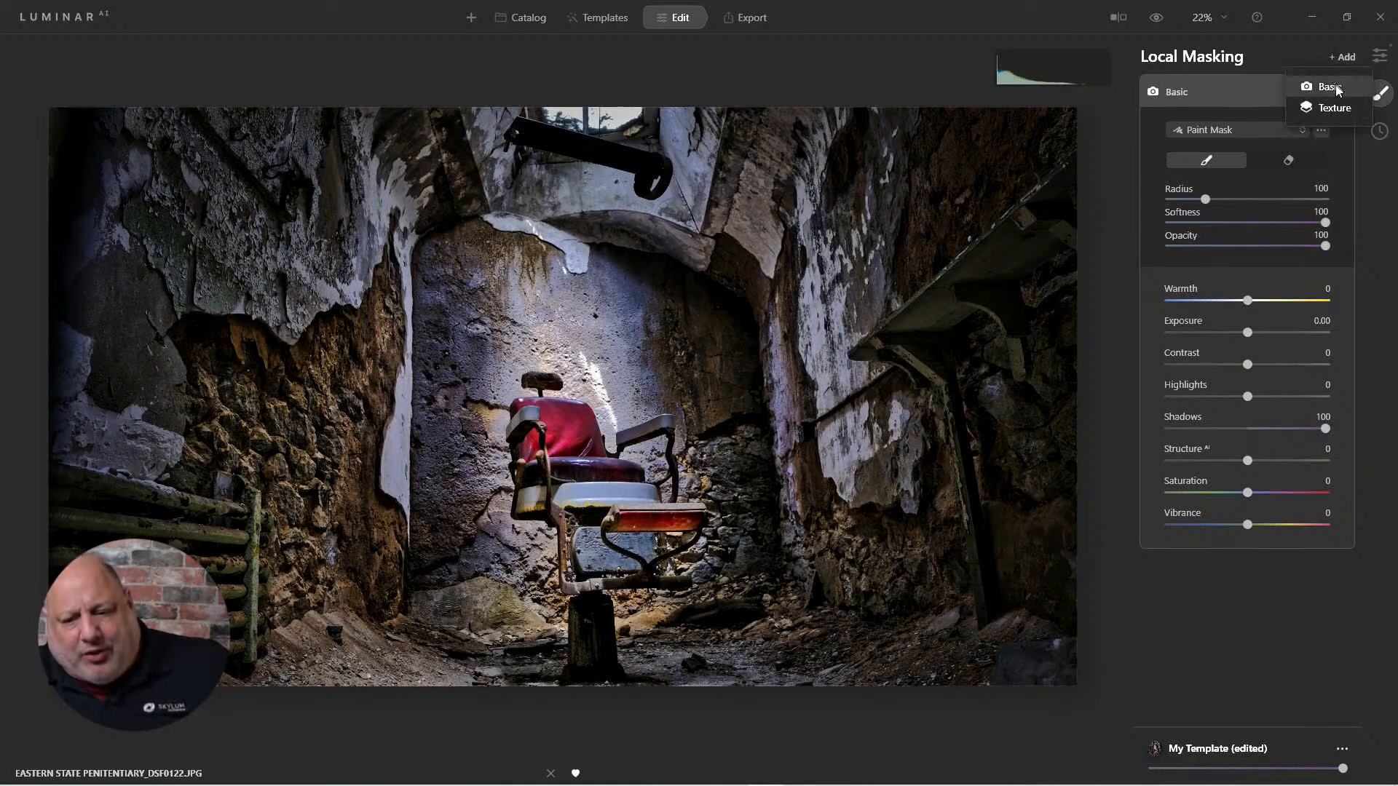
{"action": "left_click", "coordinate": [1327, 88]}
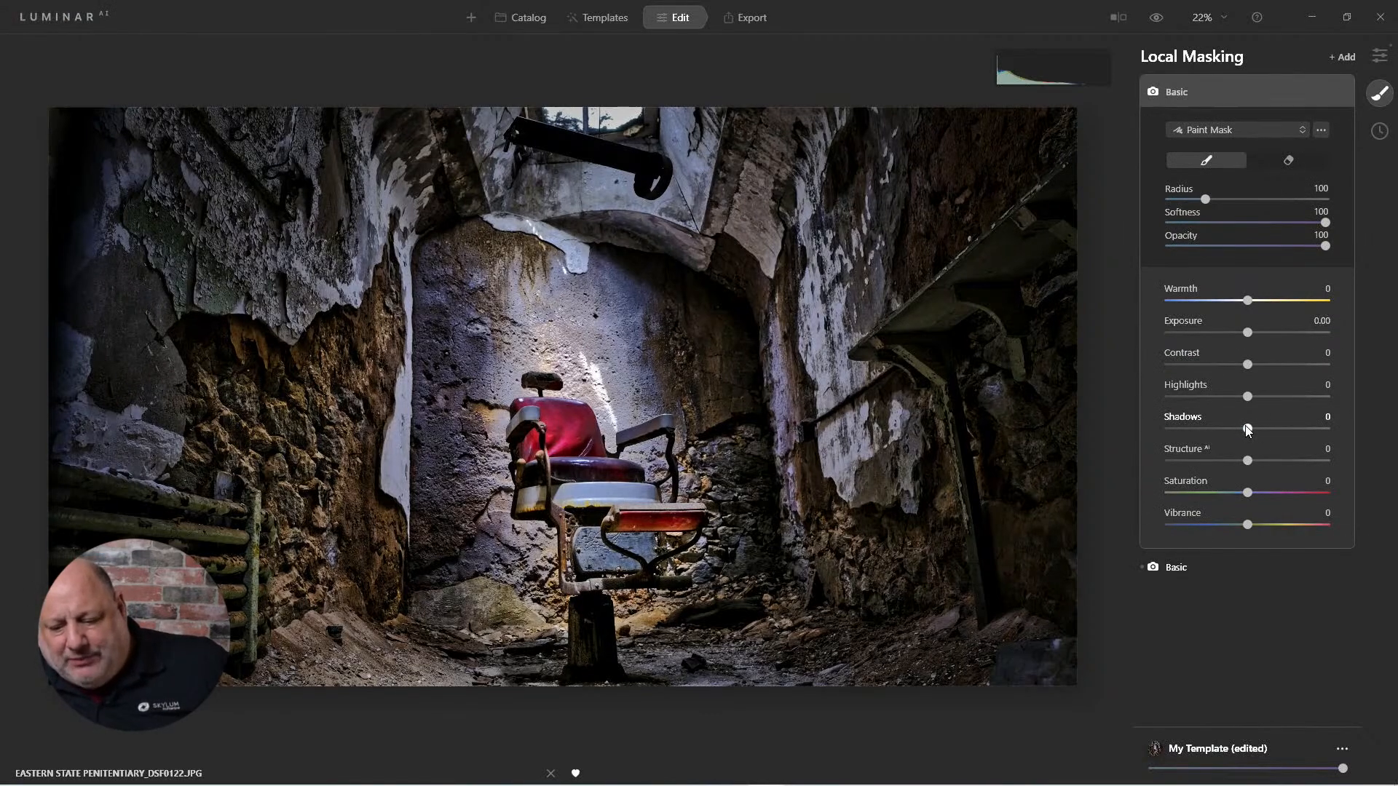
{"action": "left_click_drag", "start_coordinate": [1247, 428], "coordinate": [1193, 396]}
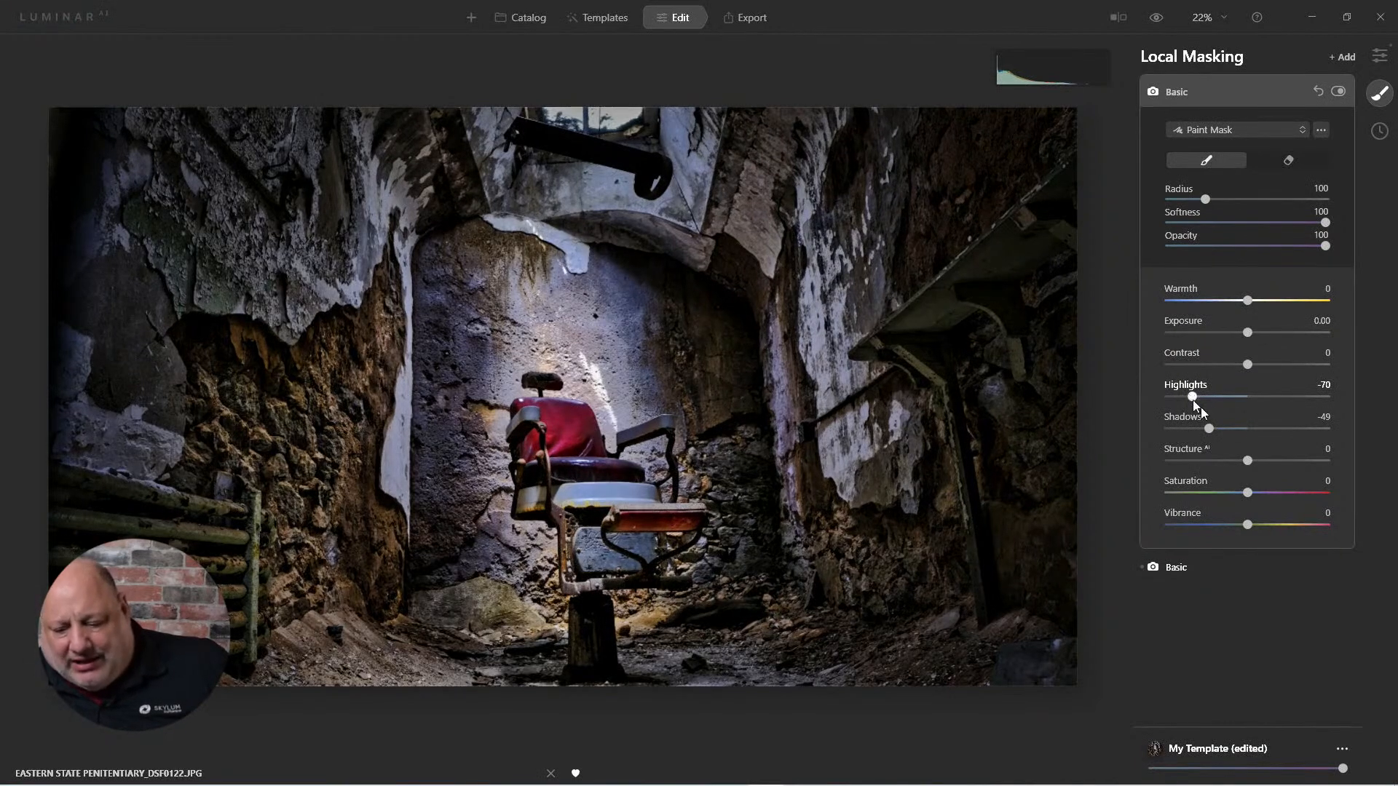
{"action": "left_click_drag", "start_coordinate": [1248, 364], "coordinate": [1280, 366]}
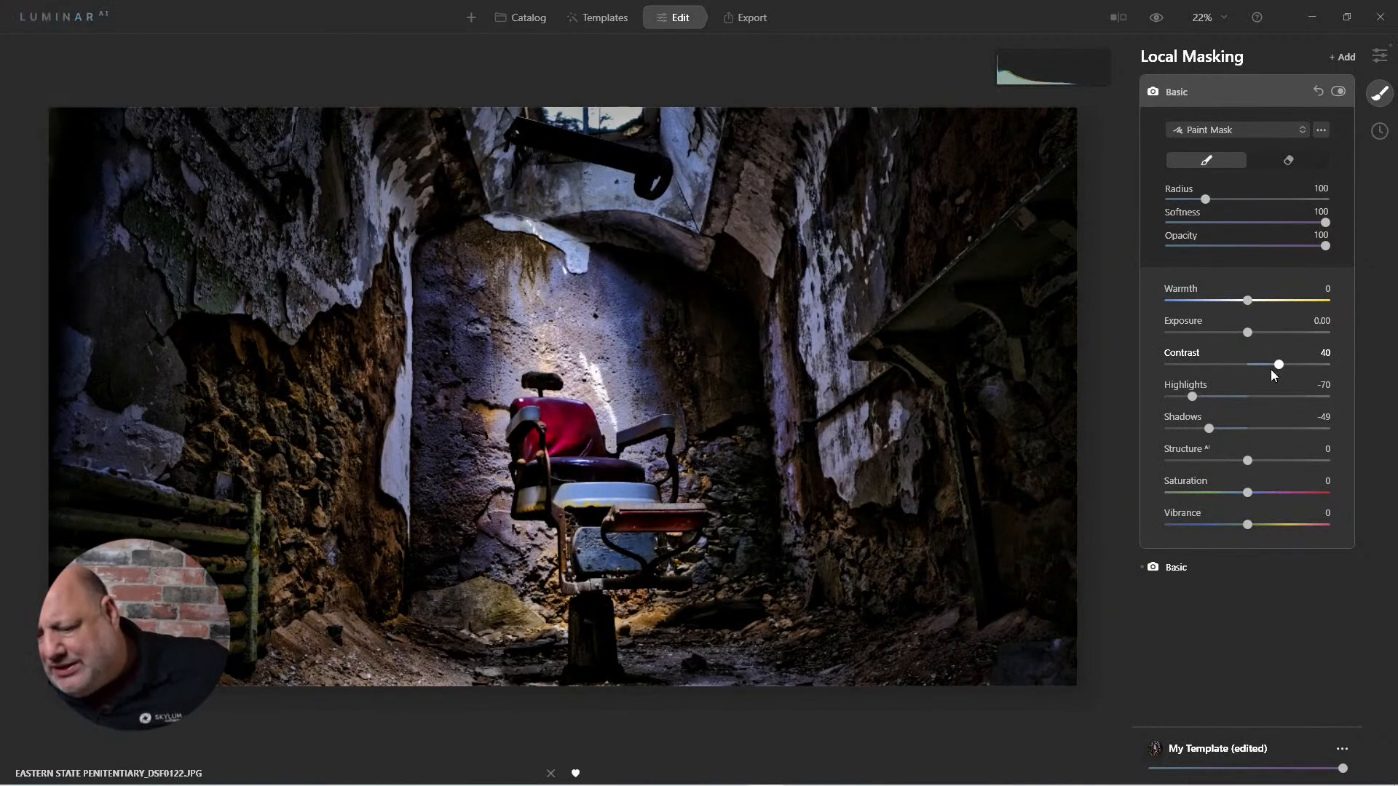
{"action": "double_click", "coordinate": [1275, 360]}
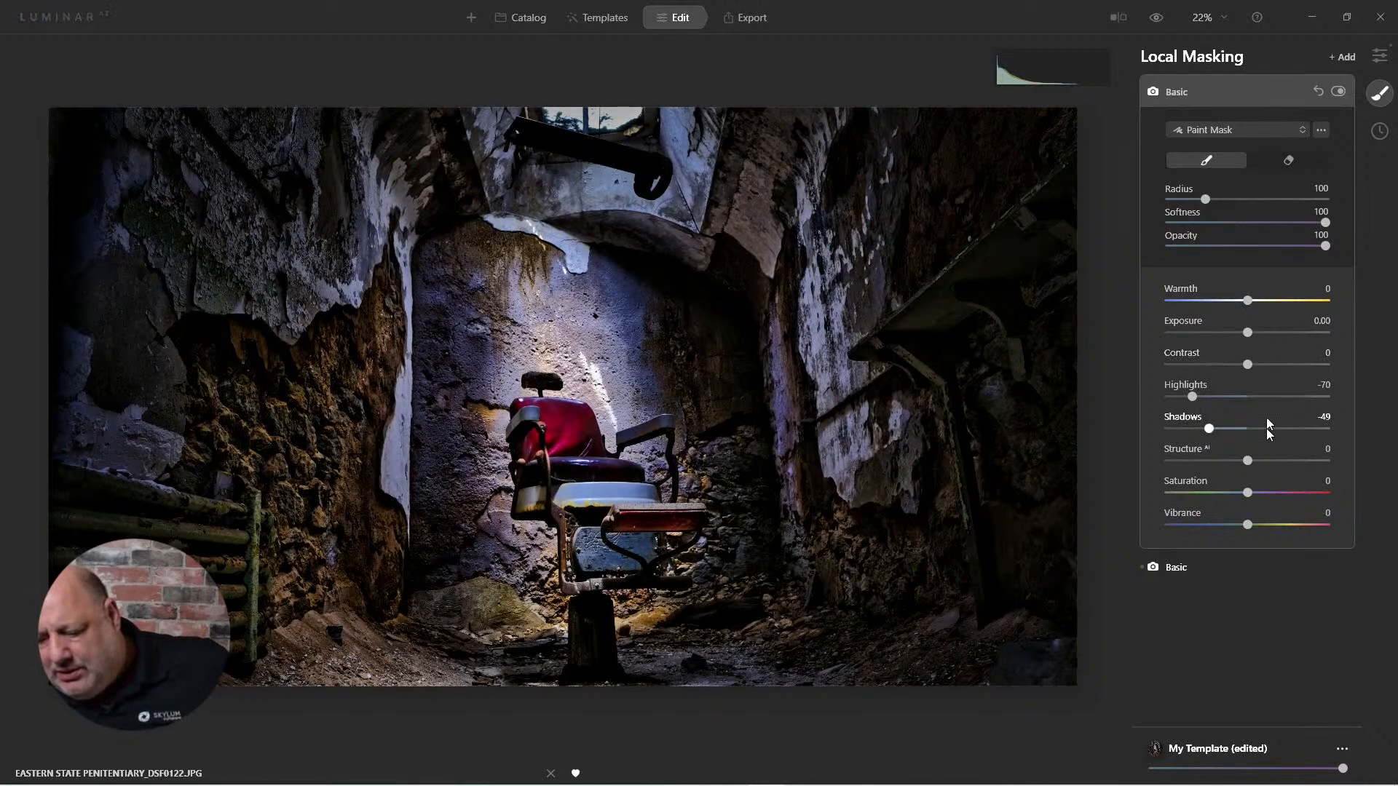
{"action": "left_click_drag", "start_coordinate": [1247, 333], "coordinate": [1244, 334]}
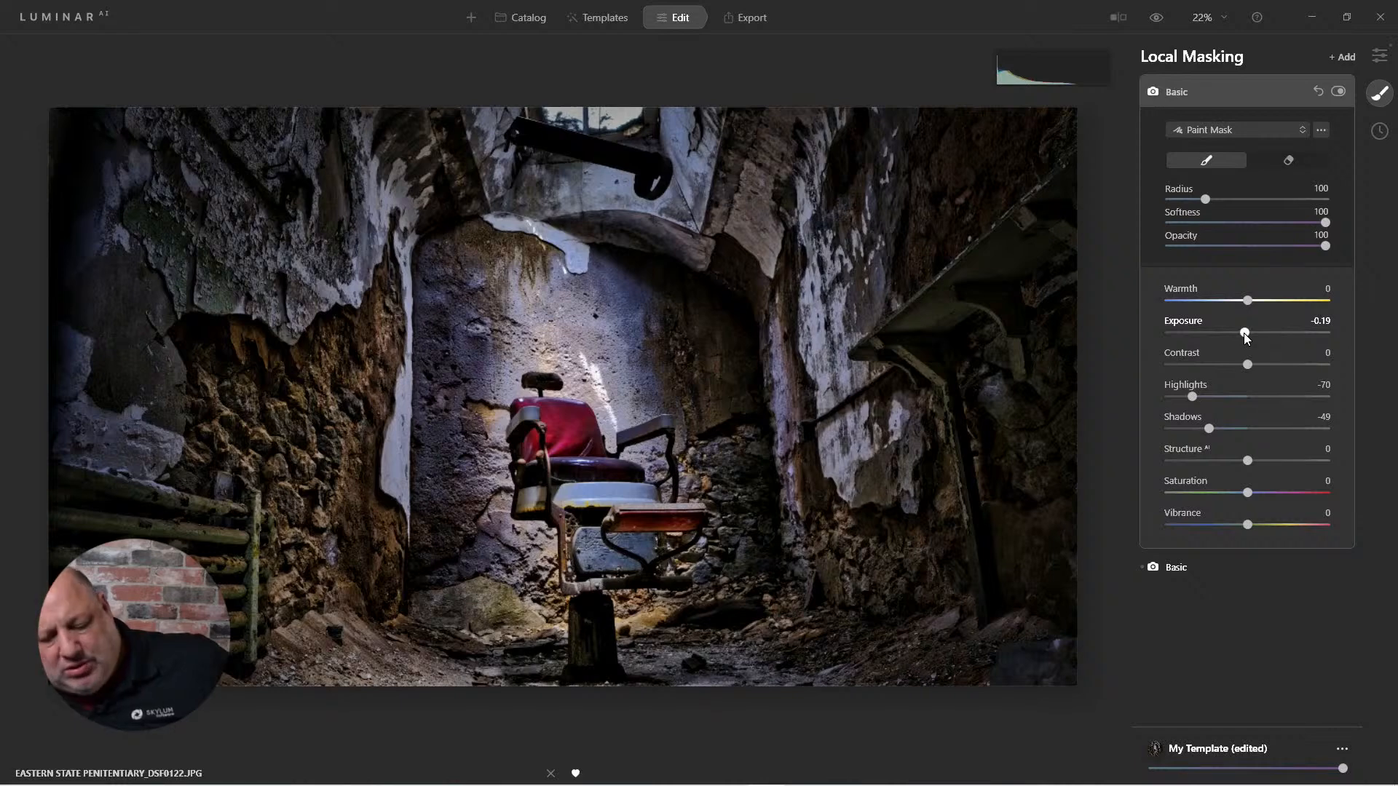
{"action": "left_click_drag", "start_coordinate": [1244, 333], "coordinate": [1242, 335]}
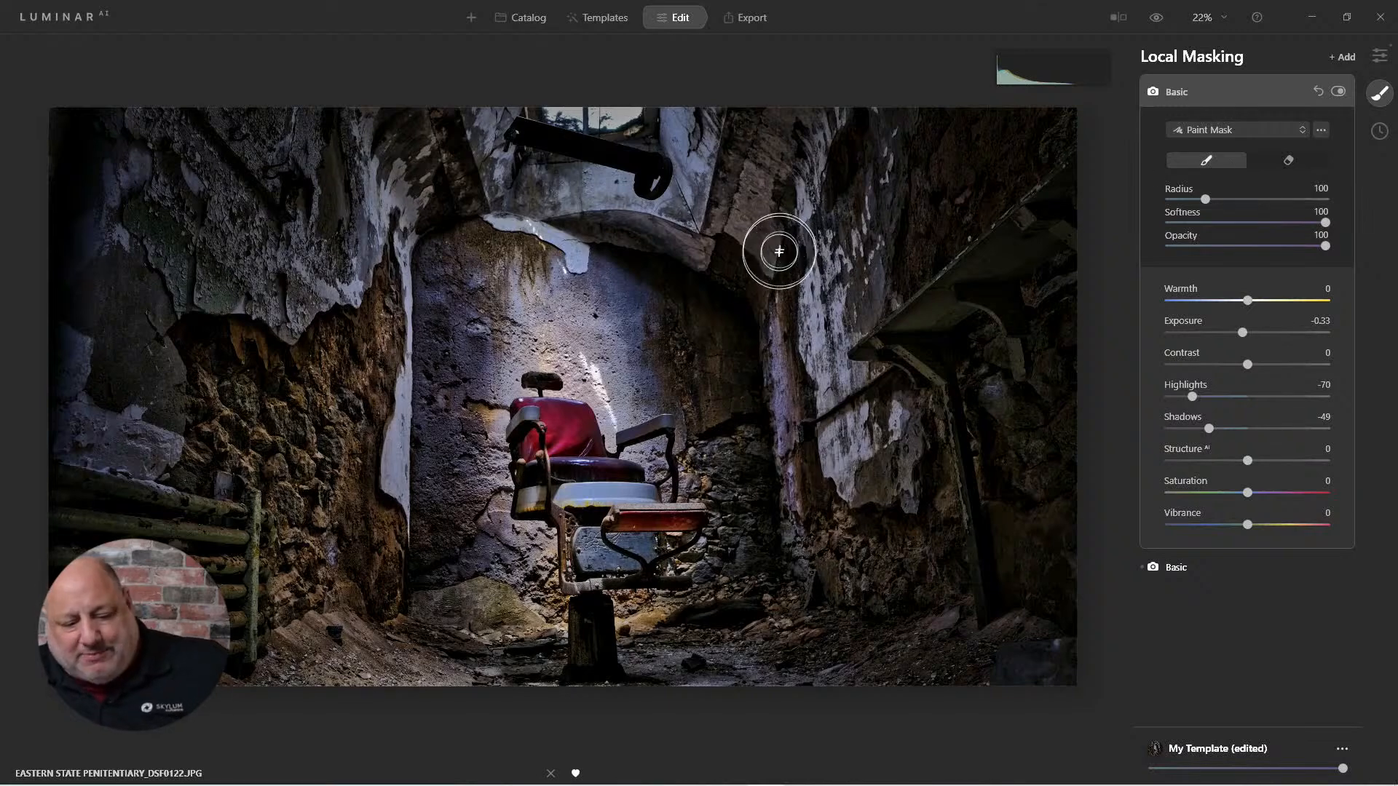
- Paint the second mask over the bright wall behind the chair, reducing the brush radius to 64 and 28, and compare it off and on
{"action": "mouse_move", "coordinate": [594, 244]}
{"action": "left_mouse_down"}
{"action": "mouse_move", "coordinate": [518, 301]}
{"action": "mouse_move", "coordinate": [493, 296]}
{"action": "mouse_move", "coordinate": [462, 391]}
{"action": "mouse_move", "coordinate": [474, 343]}
{"action": "mouse_move", "coordinate": [541, 324]}
{"action": "mouse_move", "coordinate": [608, 325]}
{"action": "mouse_move", "coordinate": [593, 364]}
{"action": "mouse_move", "coordinate": [624, 375]}
{"action": "mouse_move", "coordinate": [741, 320]}
{"action": "mouse_move", "coordinate": [724, 481]}
{"action": "mouse_move", "coordinate": [725, 466]}
{"action": "mouse_move", "coordinate": [750, 506]}
{"action": "mouse_move", "coordinate": [730, 384]}
{"action": "mouse_move", "coordinate": [622, 343]}
{"action": "mouse_move", "coordinate": [602, 374]}
{"action": "left_mouse_up"}
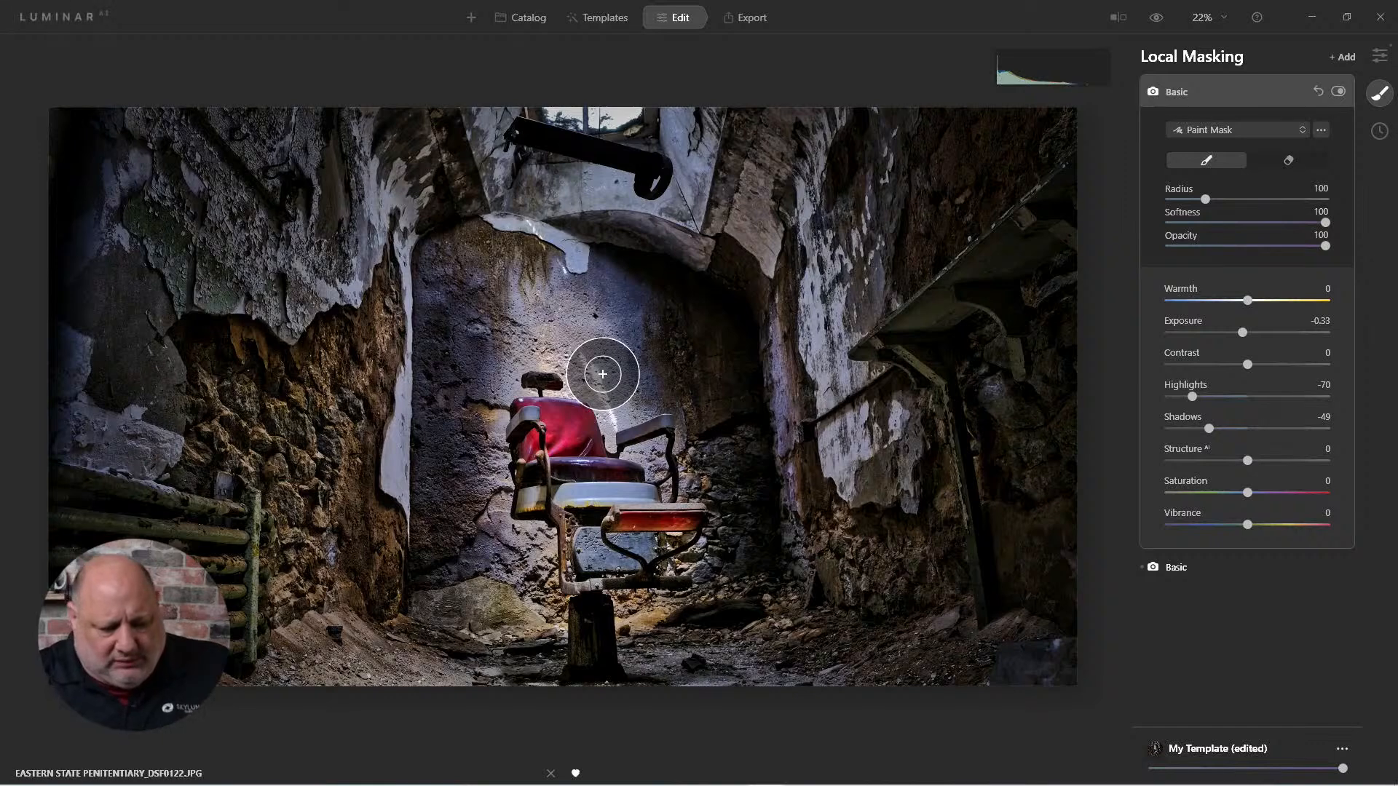
{"action": "key", "text": "bracketleft"}
{"action": "key", "text": "bracketleft"}
{"action": "key", "text": "bracketleft"}
{"action": "key", "text": "bracketleft"}
{"action": "key", "text": "bracketleft"}
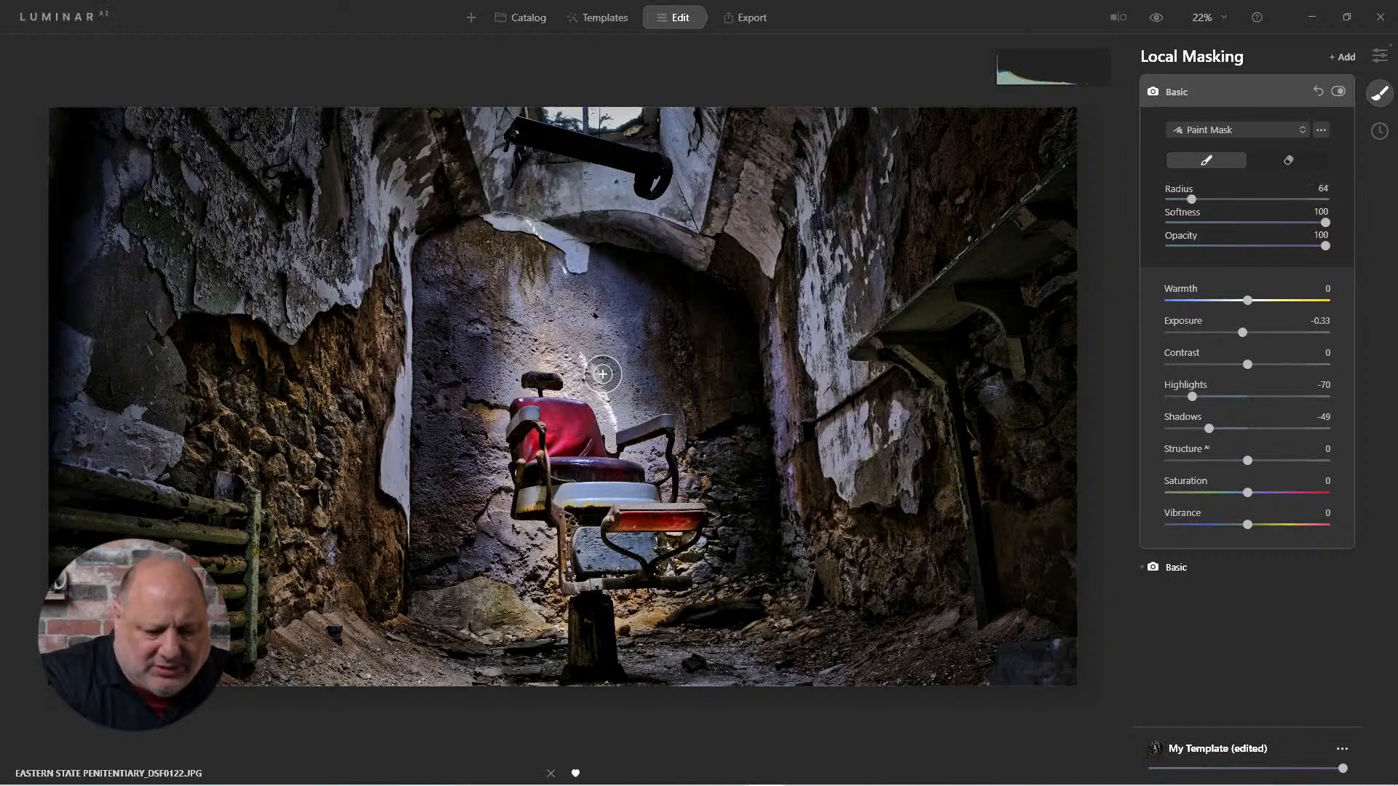
{"action": "left_click", "coordinate": [597, 368]}
{"action": "mouse_move", "coordinate": [597, 367]}
{"action": "left_mouse_down"}
{"action": "mouse_move", "coordinate": [499, 360]}
{"action": "mouse_move", "coordinate": [503, 305]}
{"action": "mouse_move", "coordinate": [573, 335]}
{"action": "mouse_move", "coordinate": [615, 413]}
{"action": "mouse_move", "coordinate": [690, 389]}
{"action": "mouse_move", "coordinate": [707, 479]}
{"action": "mouse_move", "coordinate": [688, 455]}
{"action": "mouse_move", "coordinate": [638, 454]}
{"action": "mouse_move", "coordinate": [654, 454]}
{"action": "mouse_move", "coordinate": [662, 485]}
{"action": "mouse_move", "coordinate": [641, 453]}
{"action": "left_mouse_up"}
{"action": "key", "text": "bracketleft"}
{"action": "key", "text": "bracketleft"}
{"action": "key", "text": "bracketleft"}
{"action": "mouse_move", "coordinate": [498, 525]}
{"action": "left_mouse_down"}
{"action": "mouse_move", "coordinate": [535, 531]}
{"action": "mouse_move", "coordinate": [546, 553]}
{"action": "mouse_move", "coordinate": [493, 499]}
{"action": "mouse_move", "coordinate": [497, 375]}
{"action": "mouse_move", "coordinate": [535, 321]}
{"action": "mouse_move", "coordinate": [604, 385]}
{"action": "mouse_move", "coordinate": [610, 442]}
{"action": "mouse_move", "coordinate": [602, 376]}
{"action": "mouse_move", "coordinate": [619, 448]}
{"action": "left_mouse_up"}
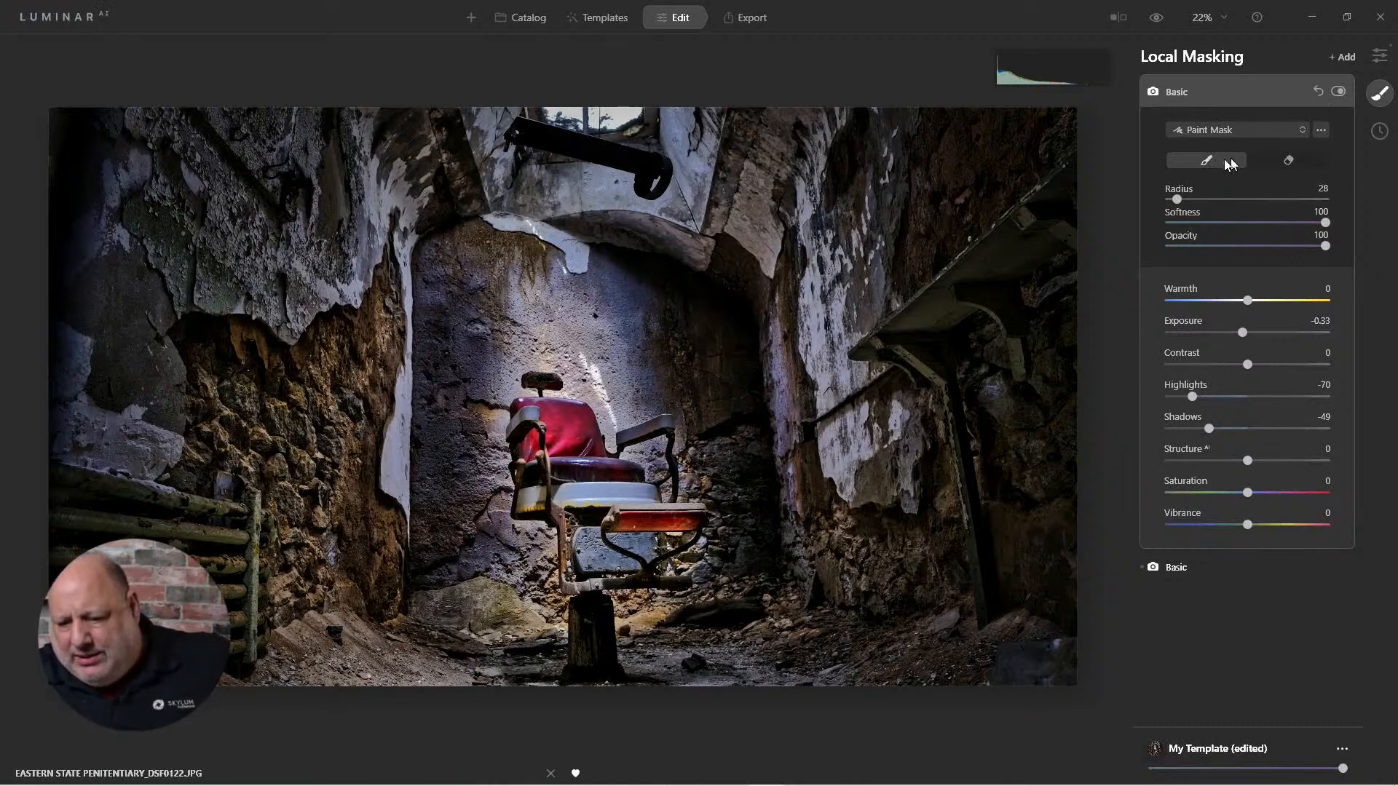
{"action": "left_click", "coordinate": [1337, 92]}
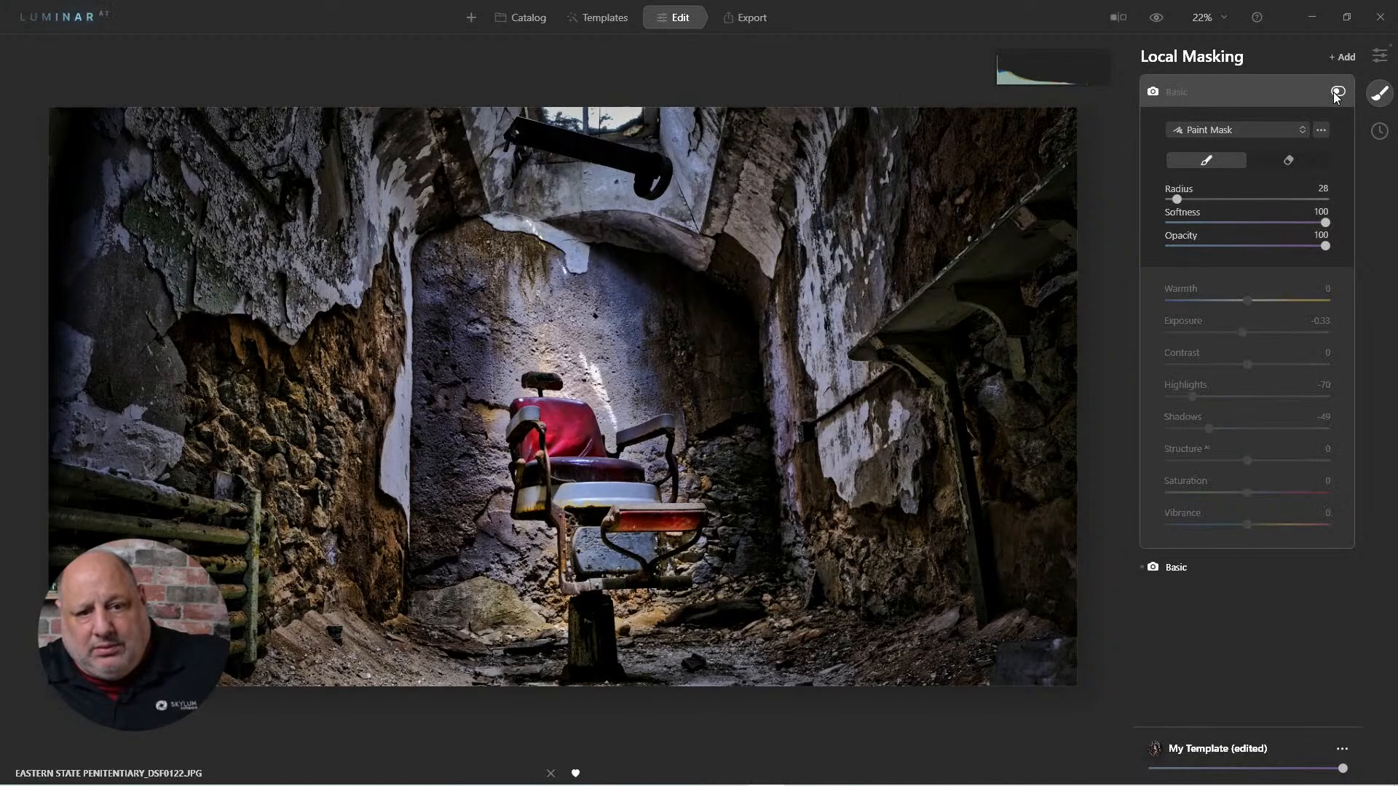
{"action": "left_click", "coordinate": [1337, 92]}
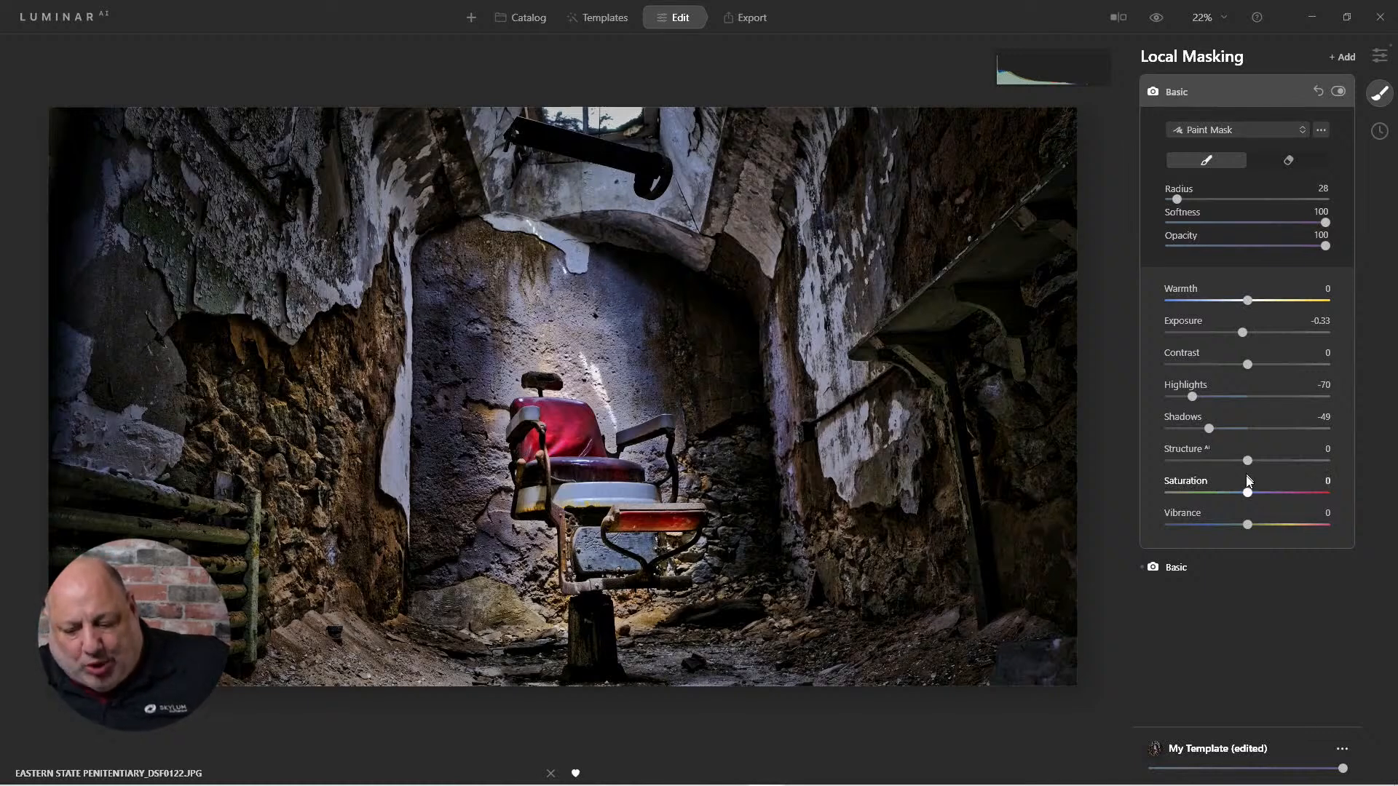
- Set the wall mask's Saturation to -26 and Vibrance to -16, and close its settings
{"action": "left_click_drag", "start_coordinate": [1242, 489], "coordinate": [1292, 527]}
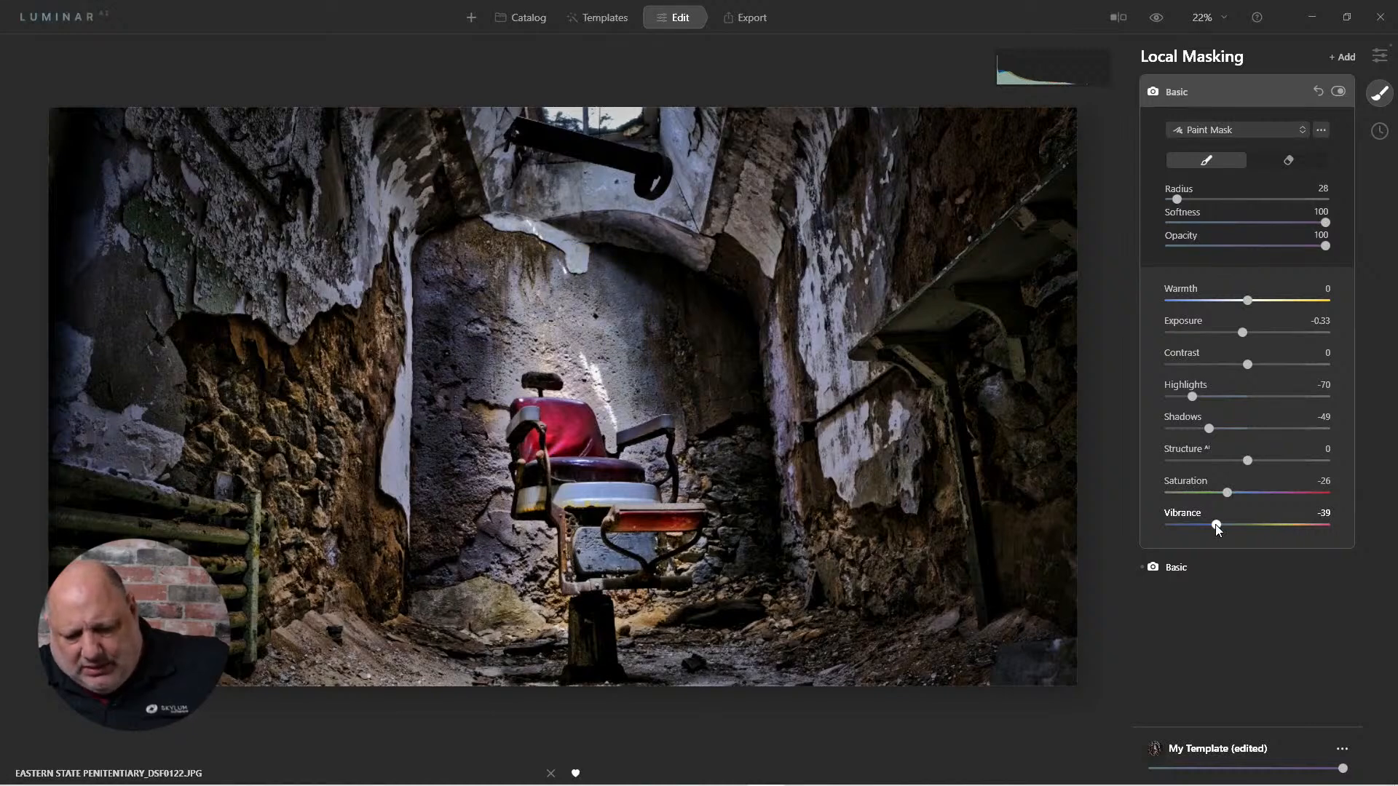
{"action": "left_click_drag", "start_coordinate": [1216, 524], "coordinate": [1262, 543]}
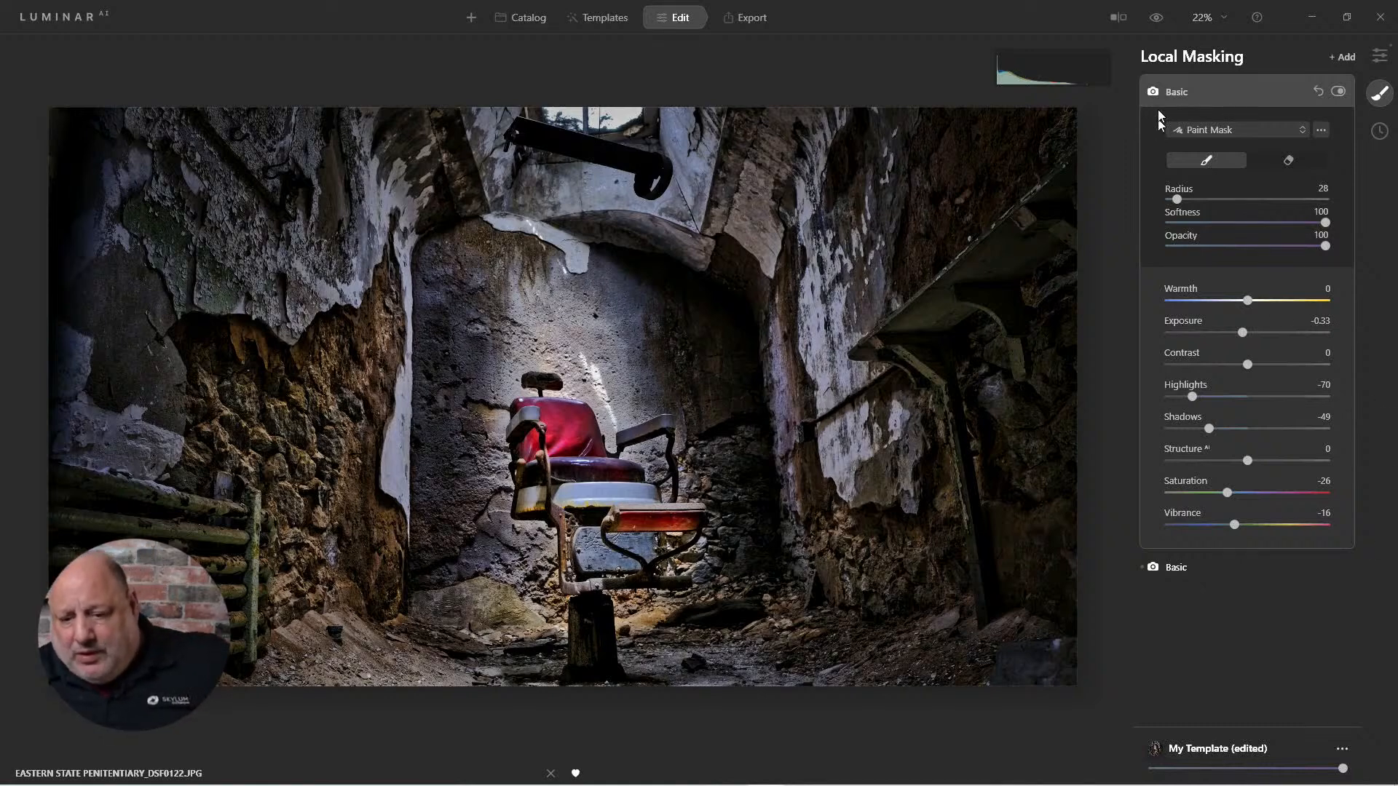
{"action": "left_click", "coordinate": [1173, 93]}
{"action": "left_click", "coordinate": [1174, 94]}
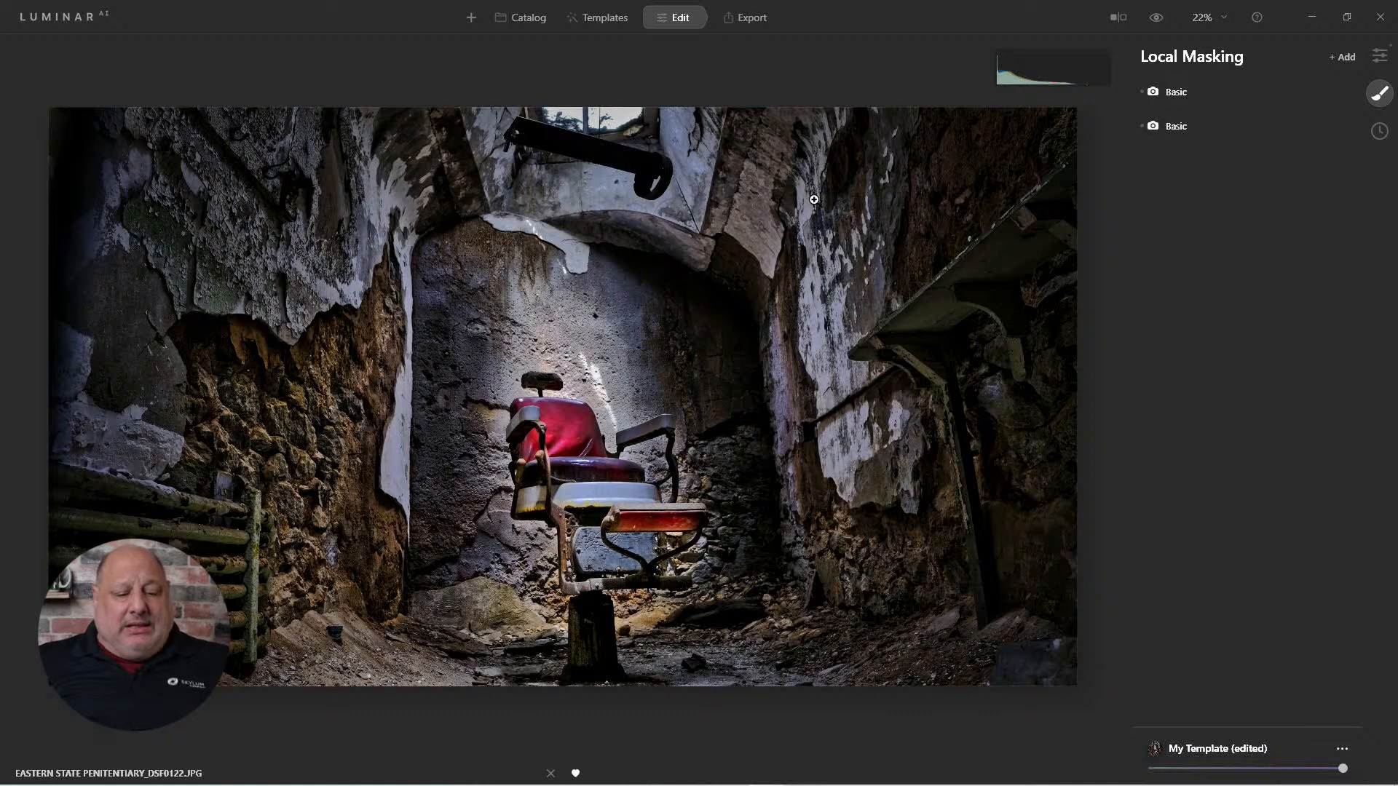
- Compare the edited photo with the original, and check the photo in the catalog before returning to editing
{"action": "left_click", "coordinate": [1156, 20]}
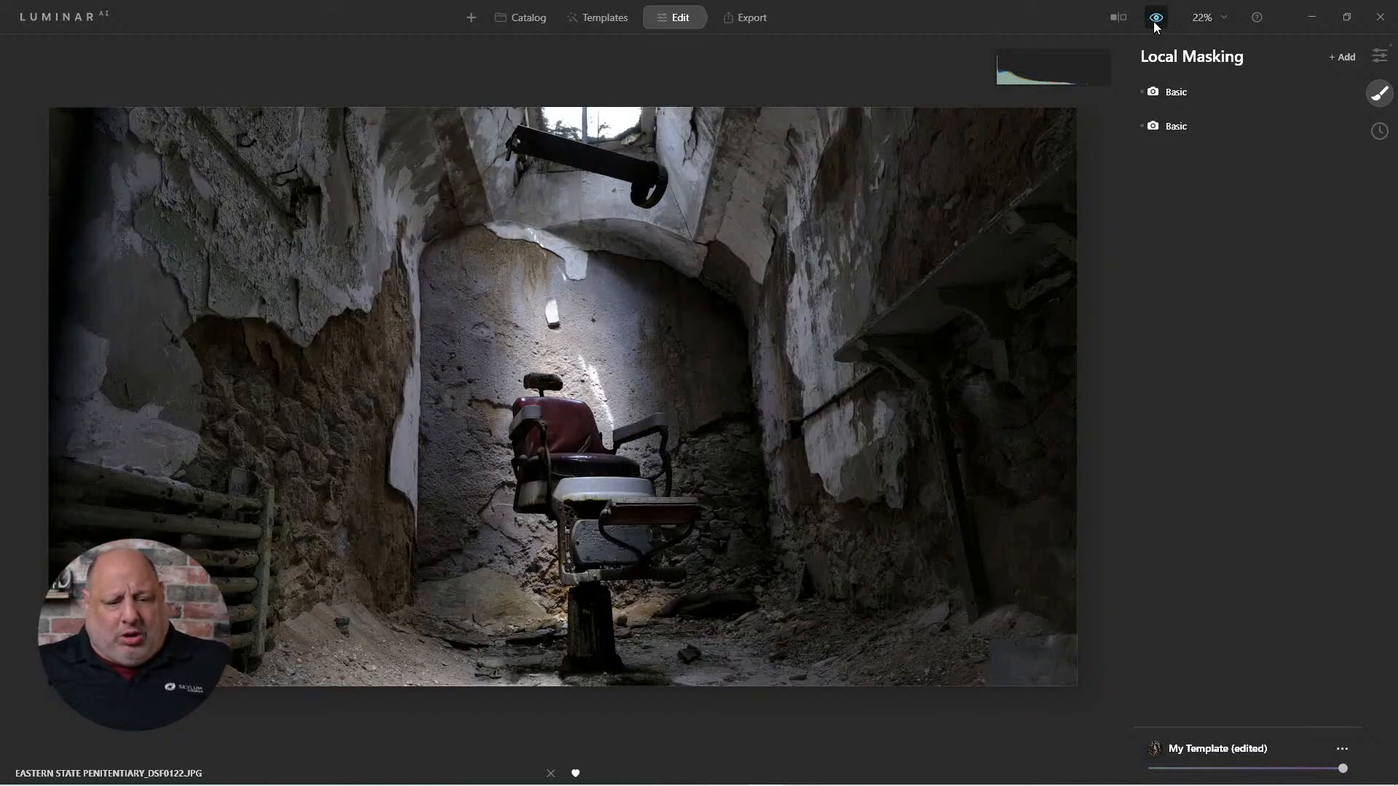
{"action": "left_click", "coordinate": [1156, 20]}
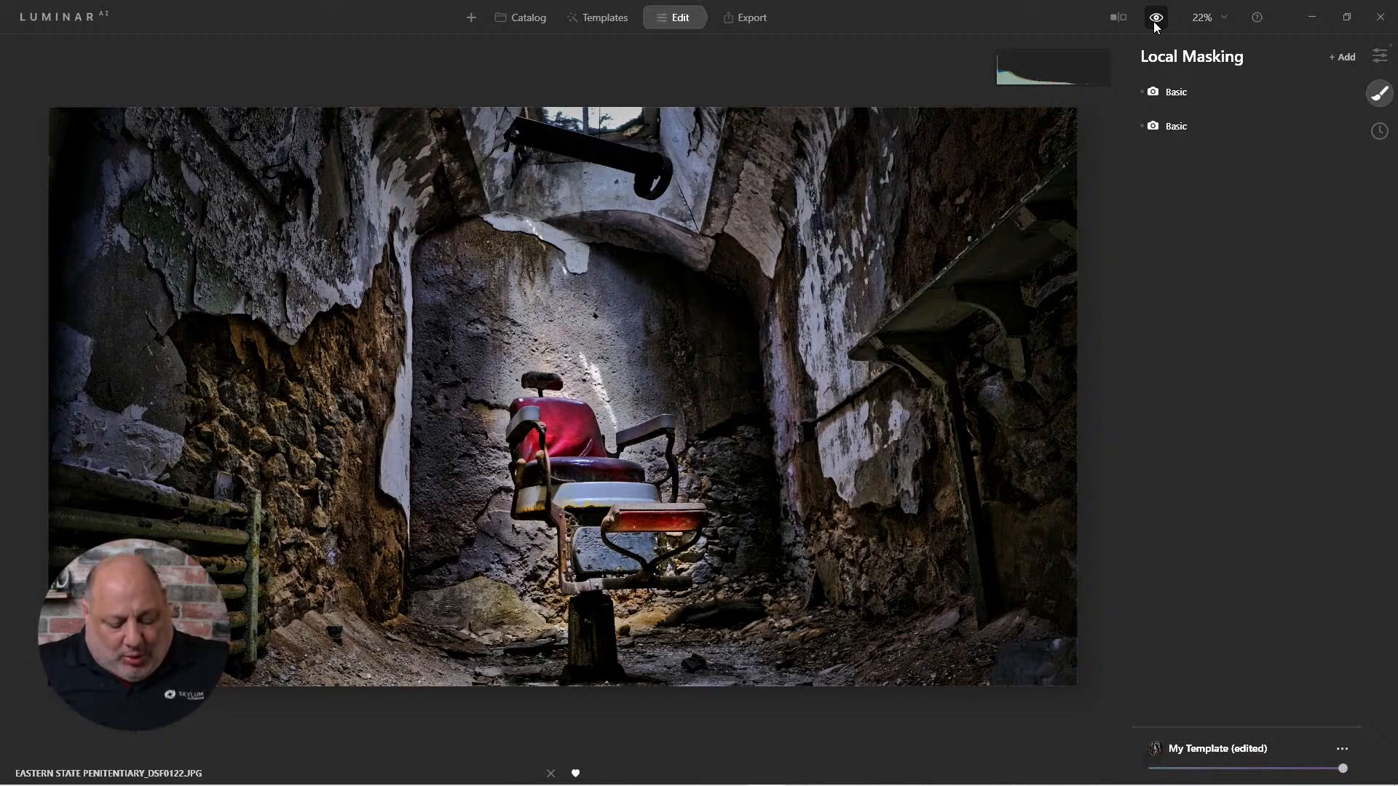
{"action": "key", "text": "g"}
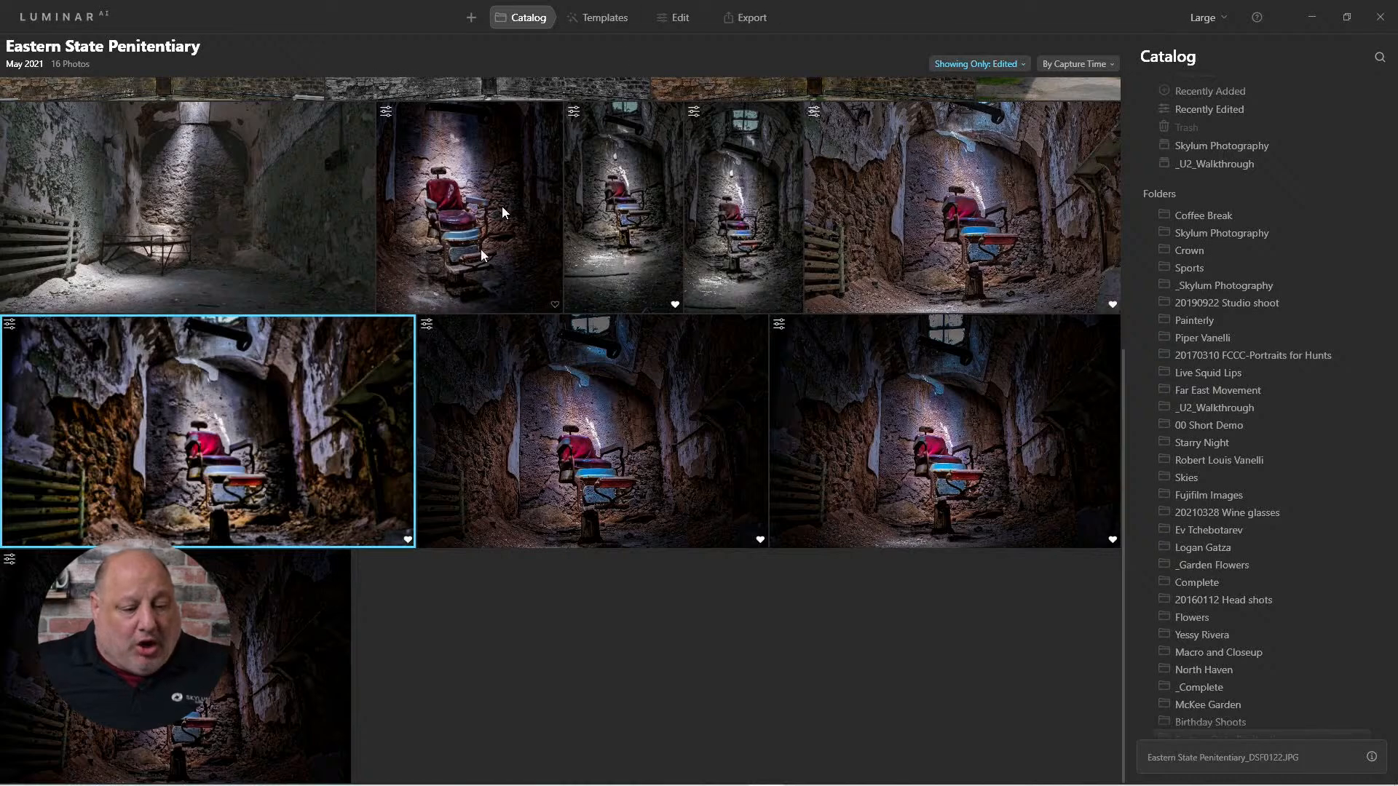
{"action": "right_click", "coordinate": [303, 393]}
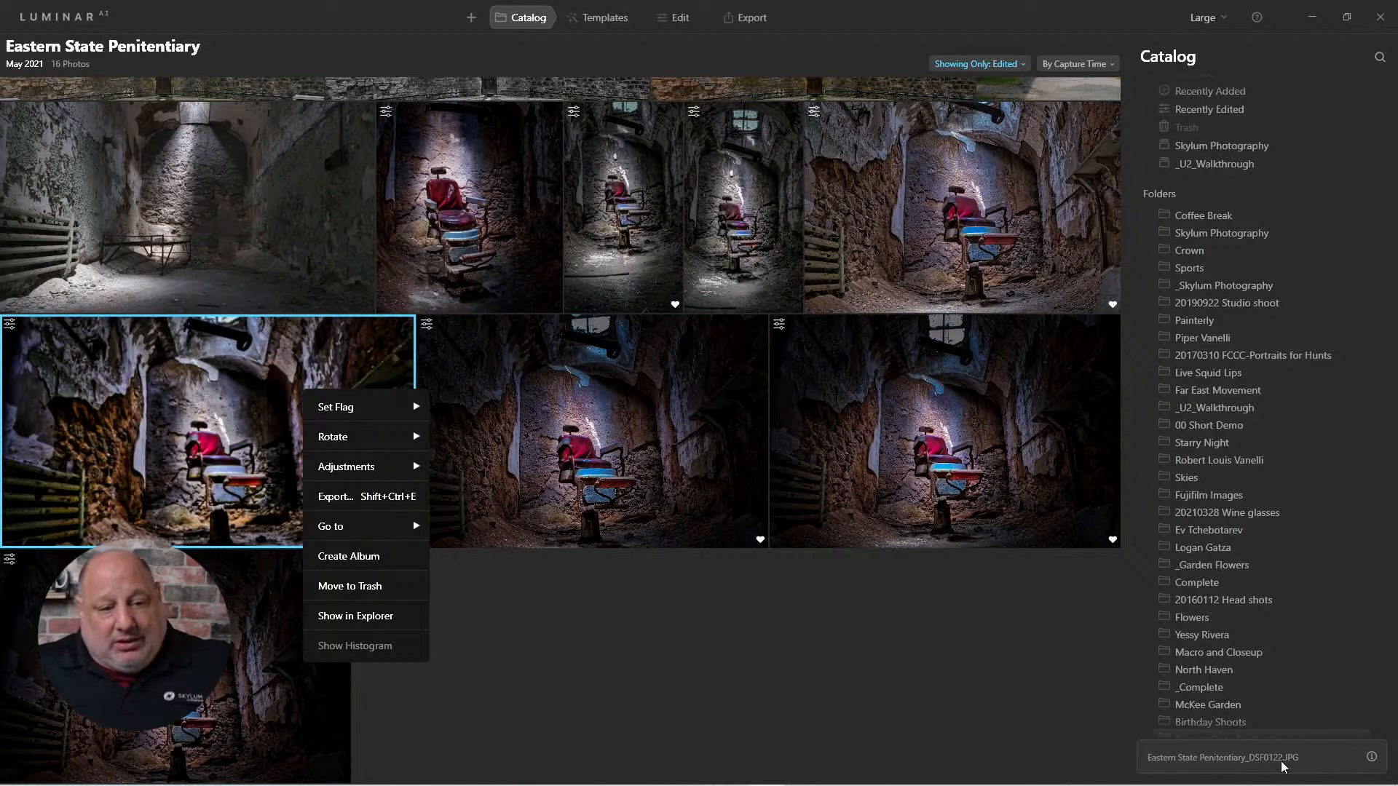
{"action": "left_click", "coordinate": [675, 22]}
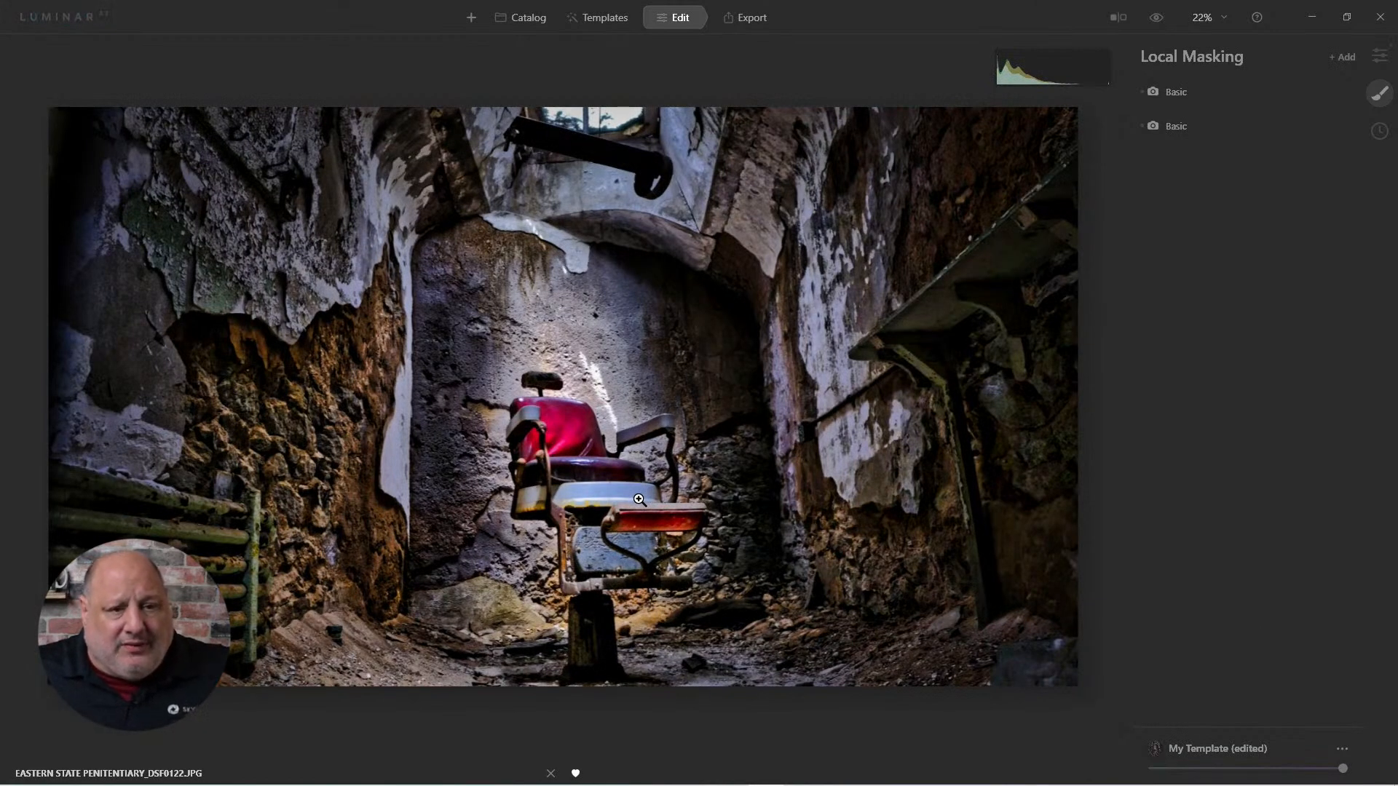
- Save the photo's current adjustments as a custom template and show the My Templates list
{"action": "left_click", "coordinate": [1343, 750]}
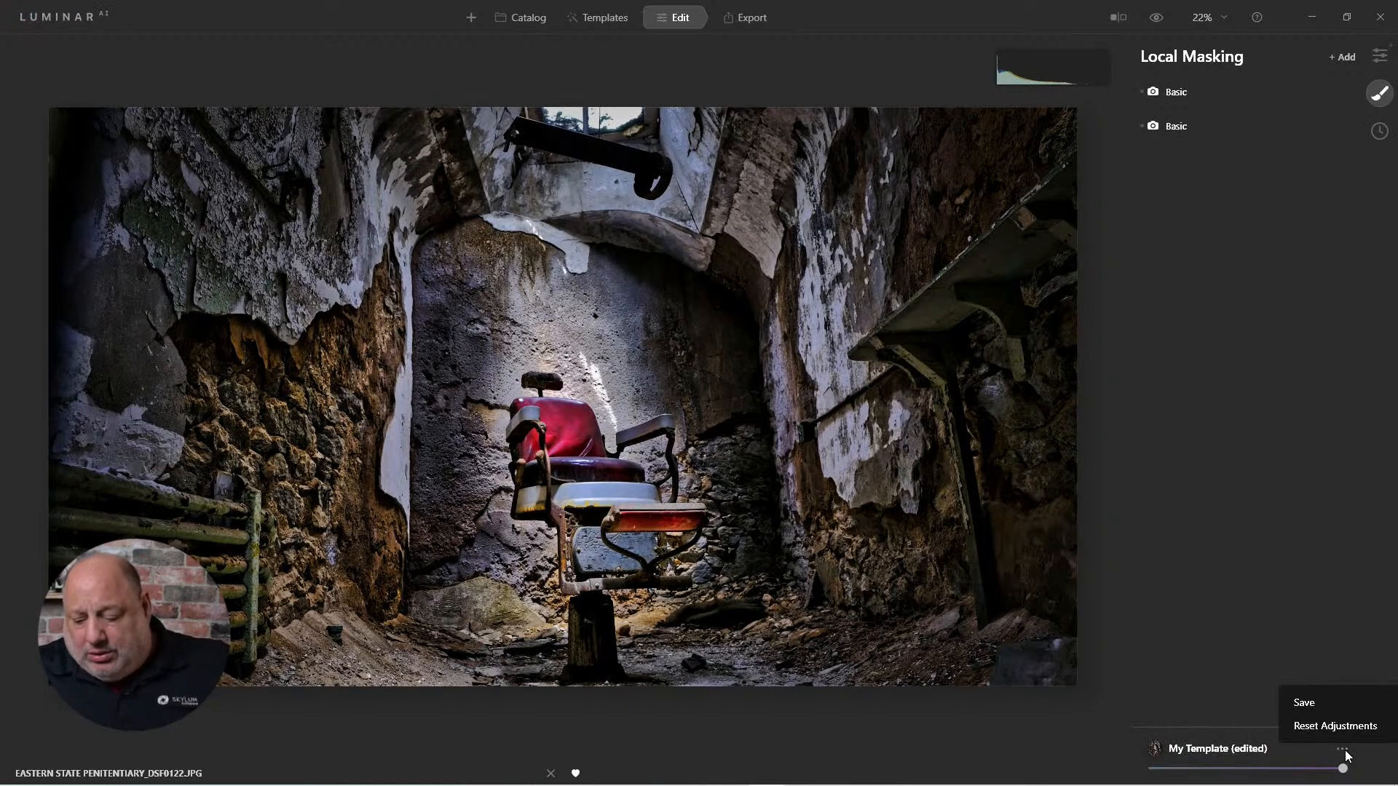
{"action": "left_click", "coordinate": [1321, 702]}
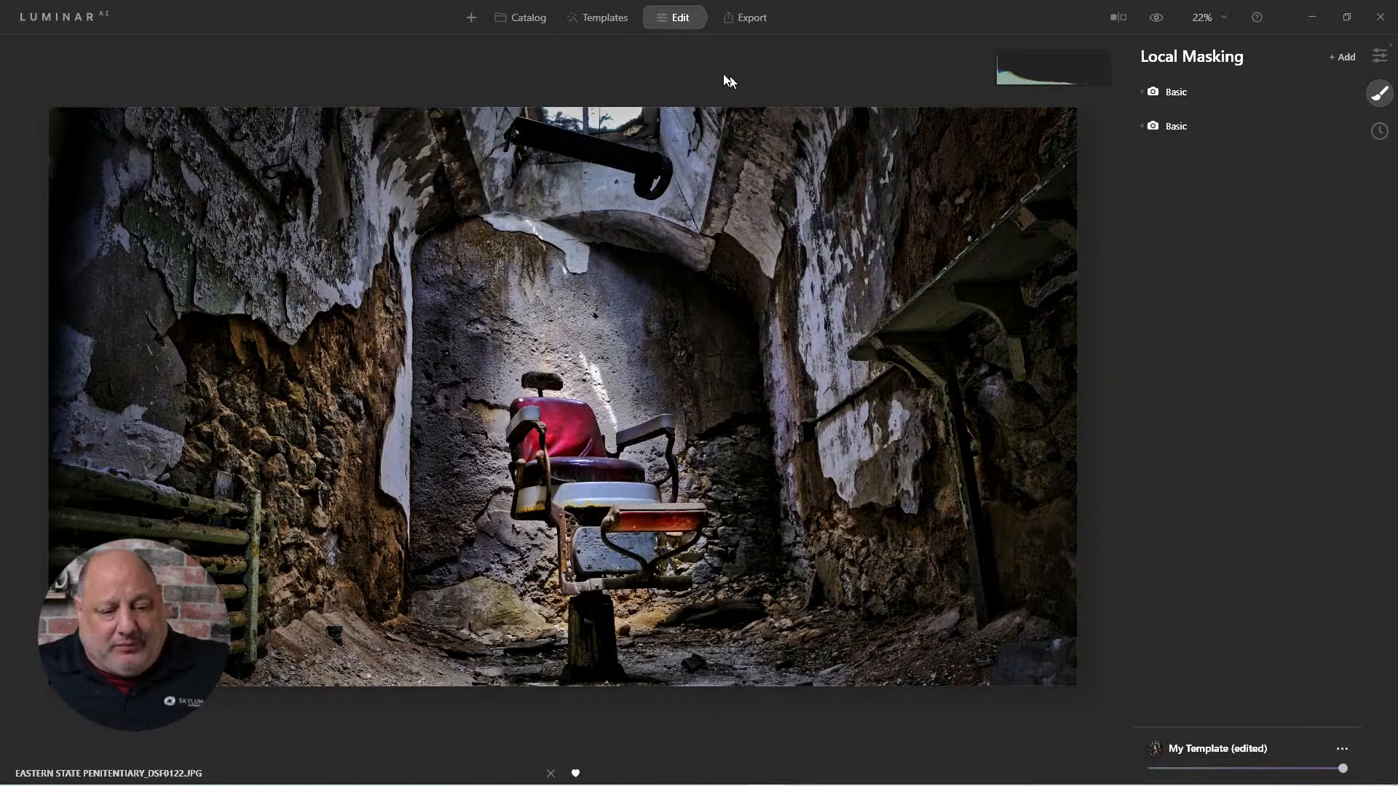
{"action": "left_click", "coordinate": [616, 22]}
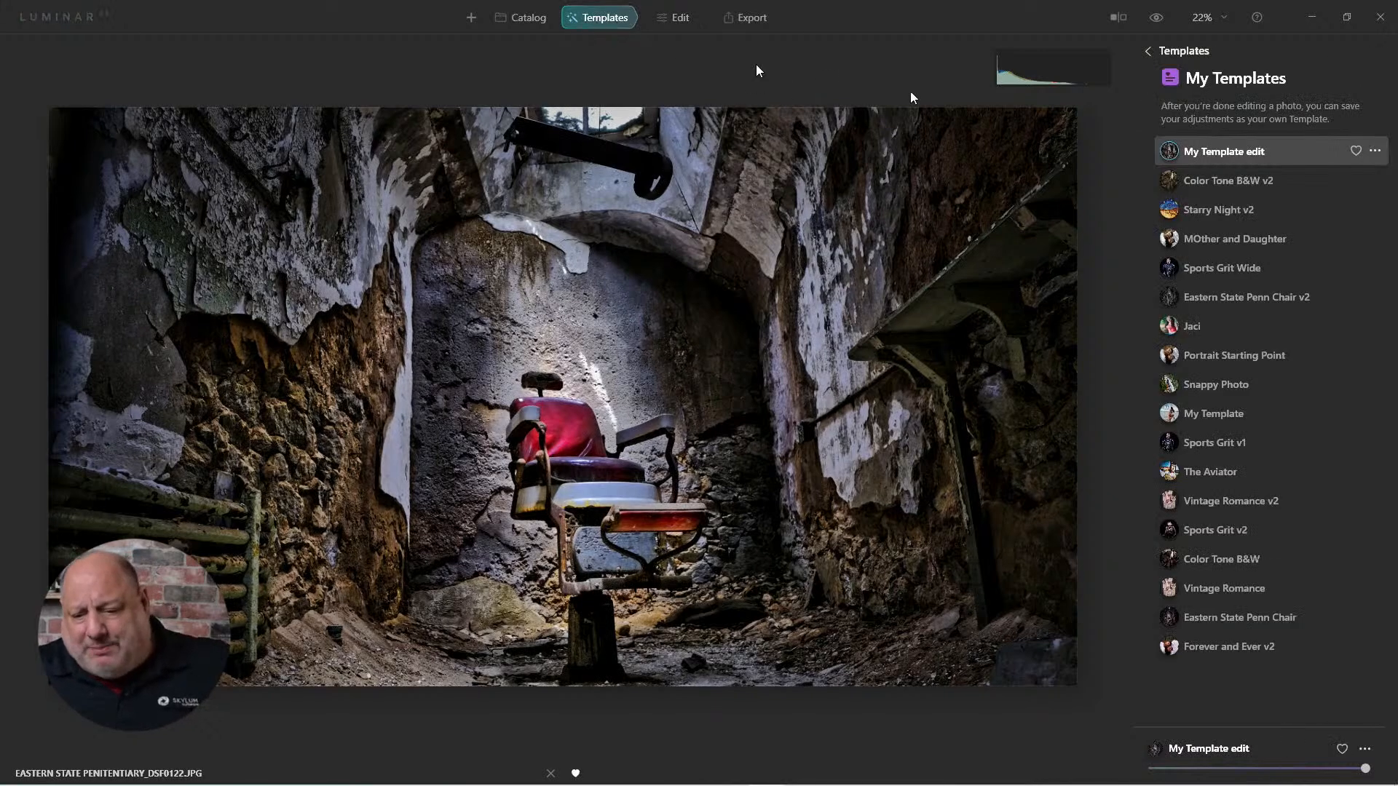
- Rename the newly saved custom template to ESPv3
{"action": "left_click", "coordinate": [1379, 151]}
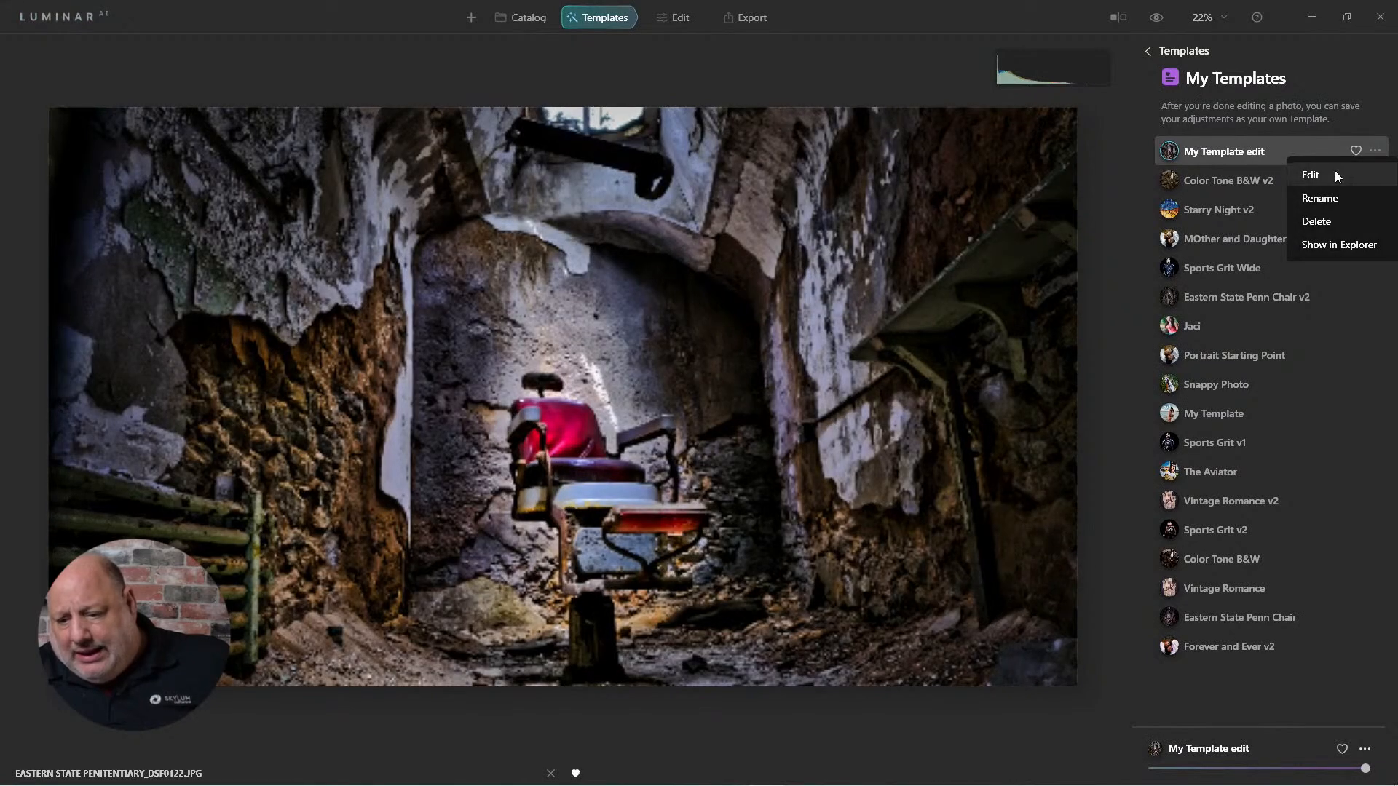
{"action": "left_click", "coordinate": [1331, 199]}
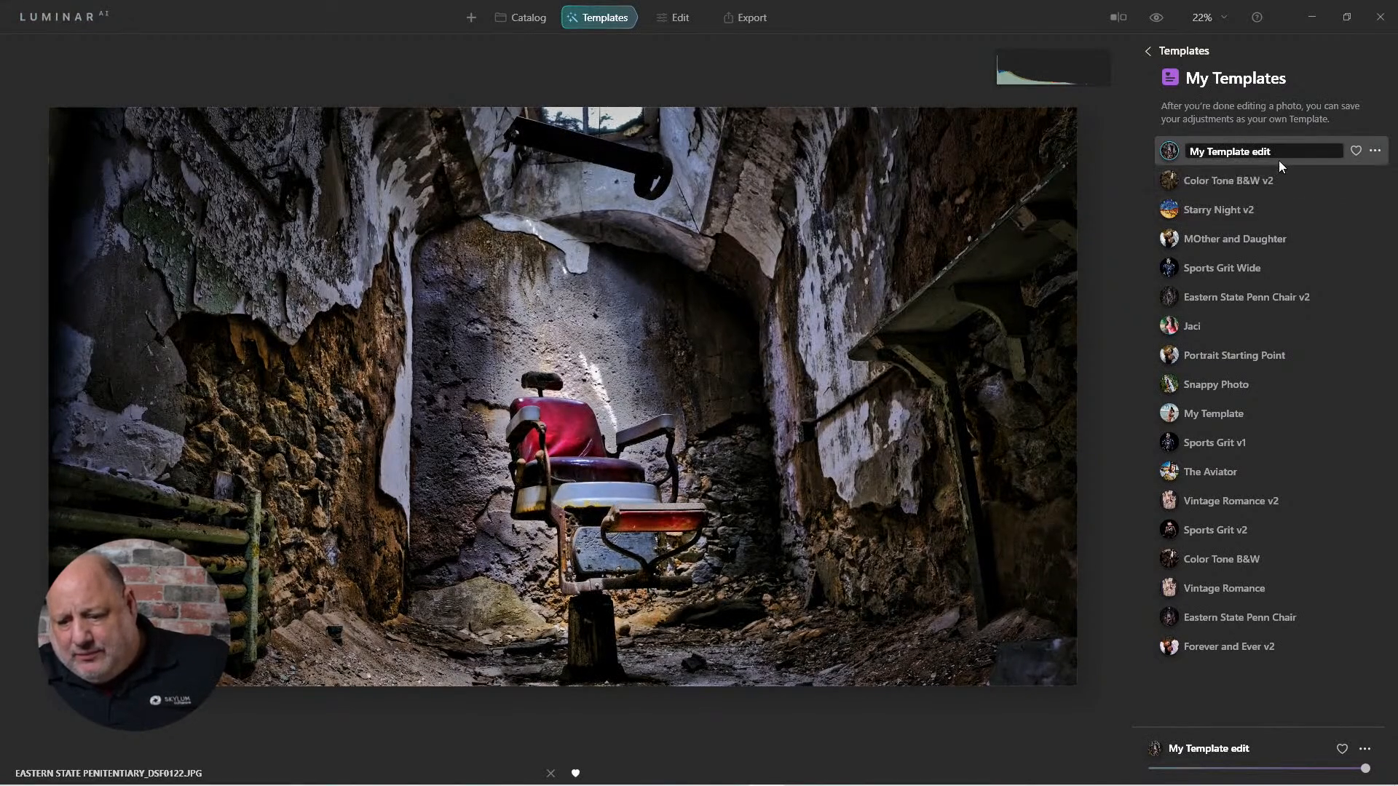
{"action": "left_click_drag", "start_coordinate": [1279, 153], "coordinate": [1187, 151]}
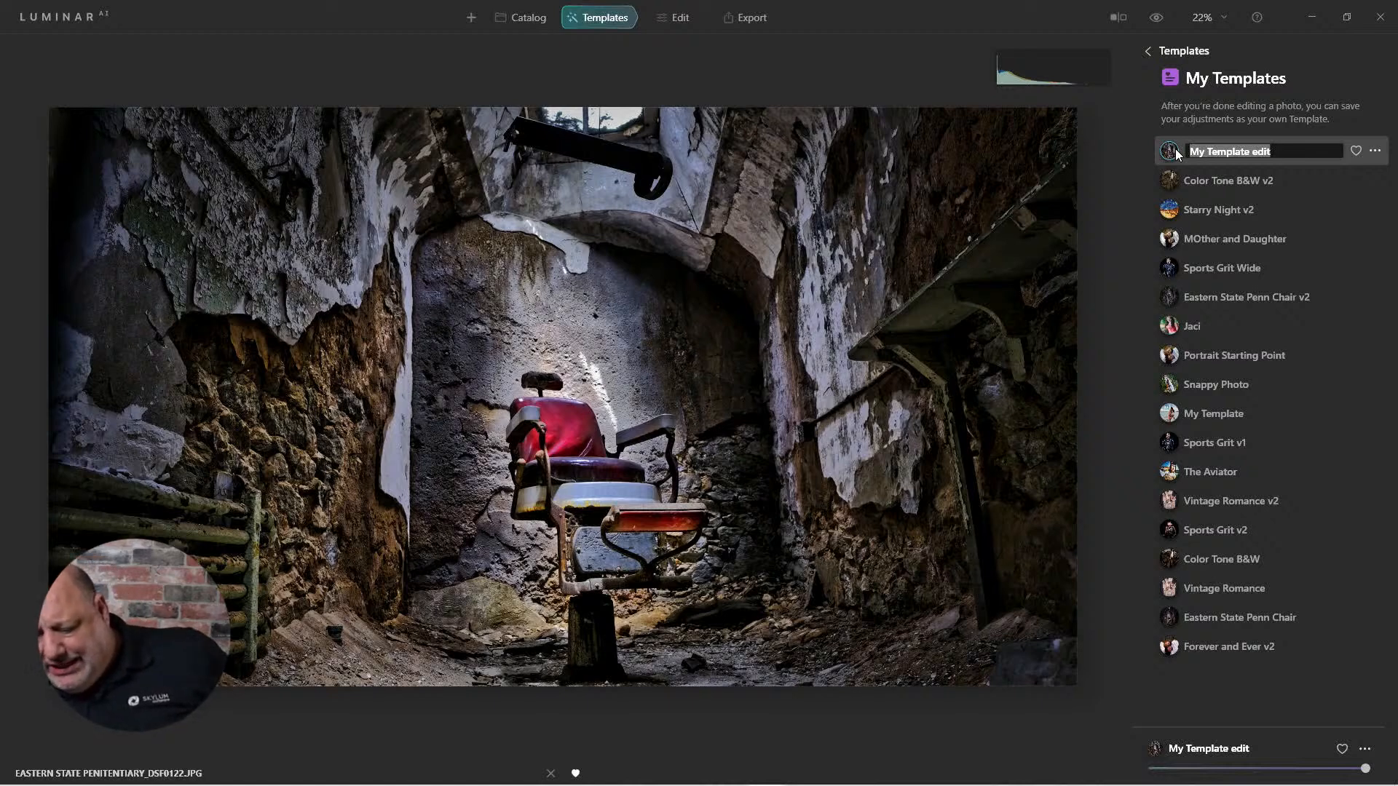
{"action": "type", "text": "ESPv3"}
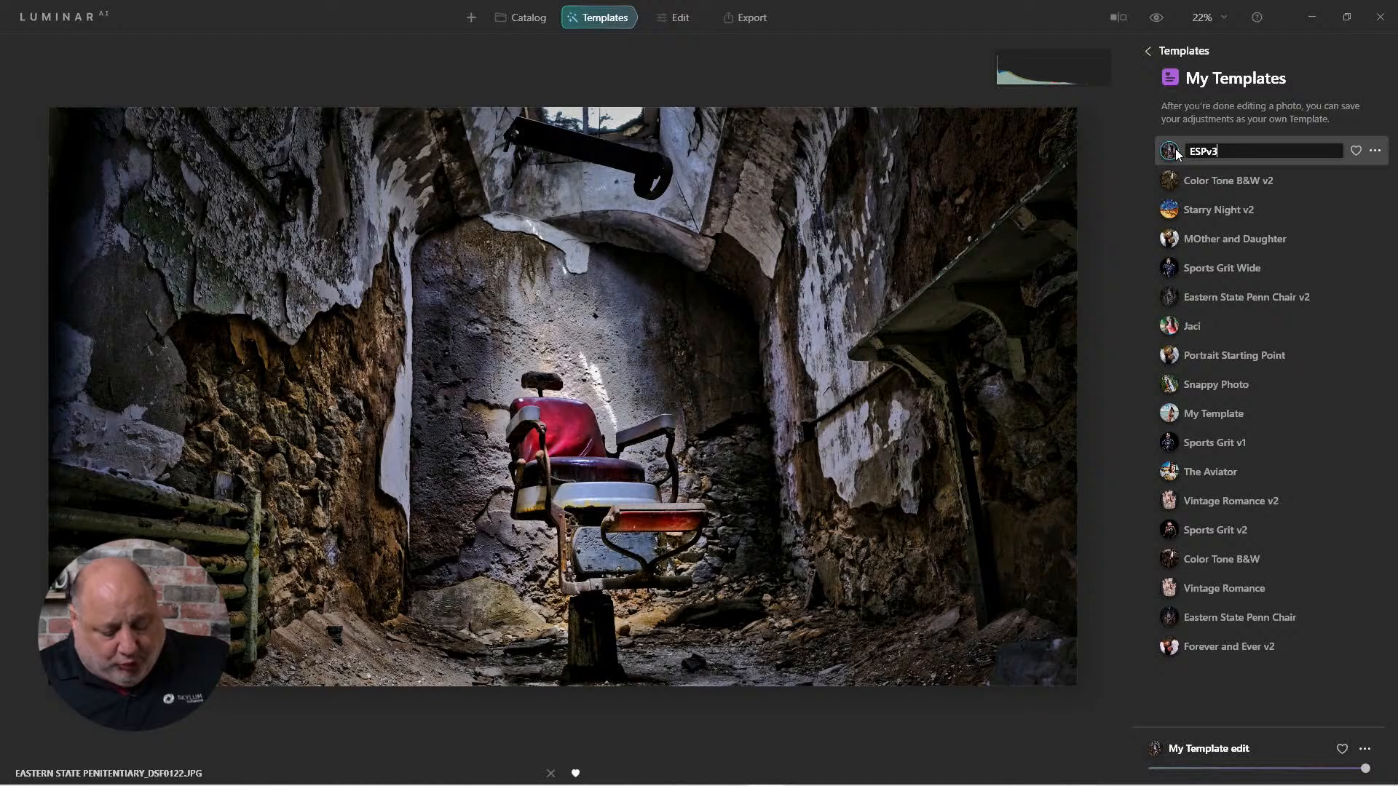
{"action": "key", "text": "Return"}
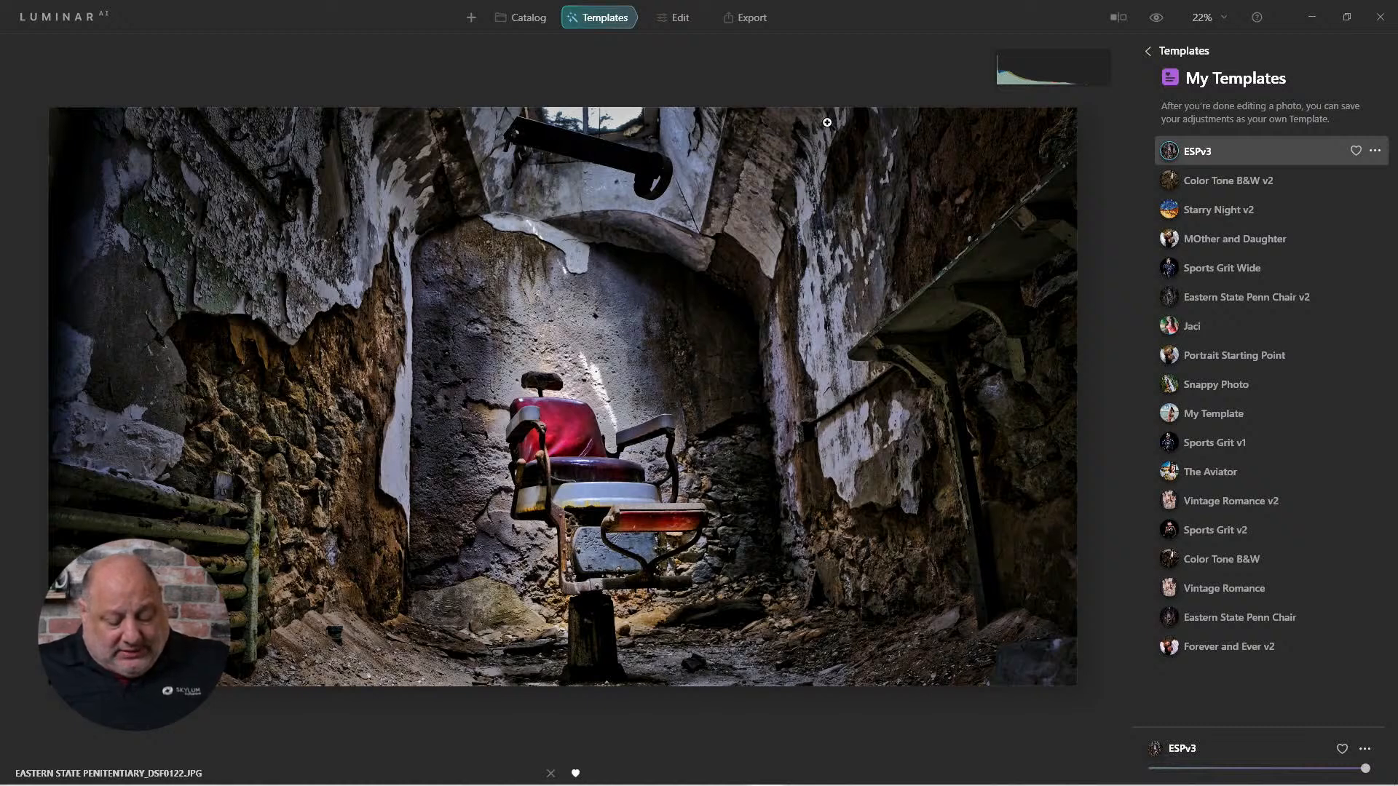
- Copy the edited barber chair photo's adjustments in the catalog and paste them onto the unedited photo of the cell with the bed frame
{"action": "key", "text": "g"}
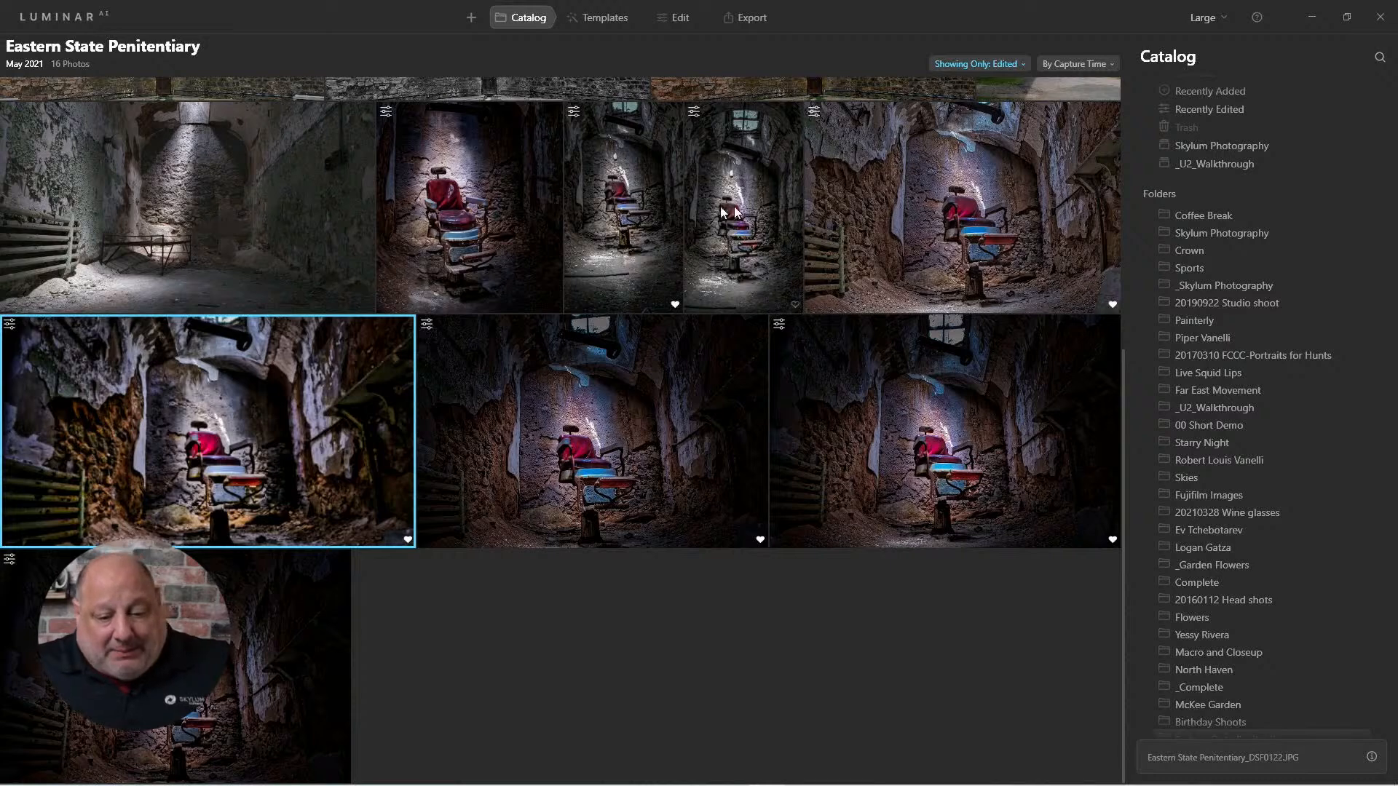
{"action": "right_click", "coordinate": [311, 375]}
{"action": "mouse_move", "coordinate": [405, 452]}
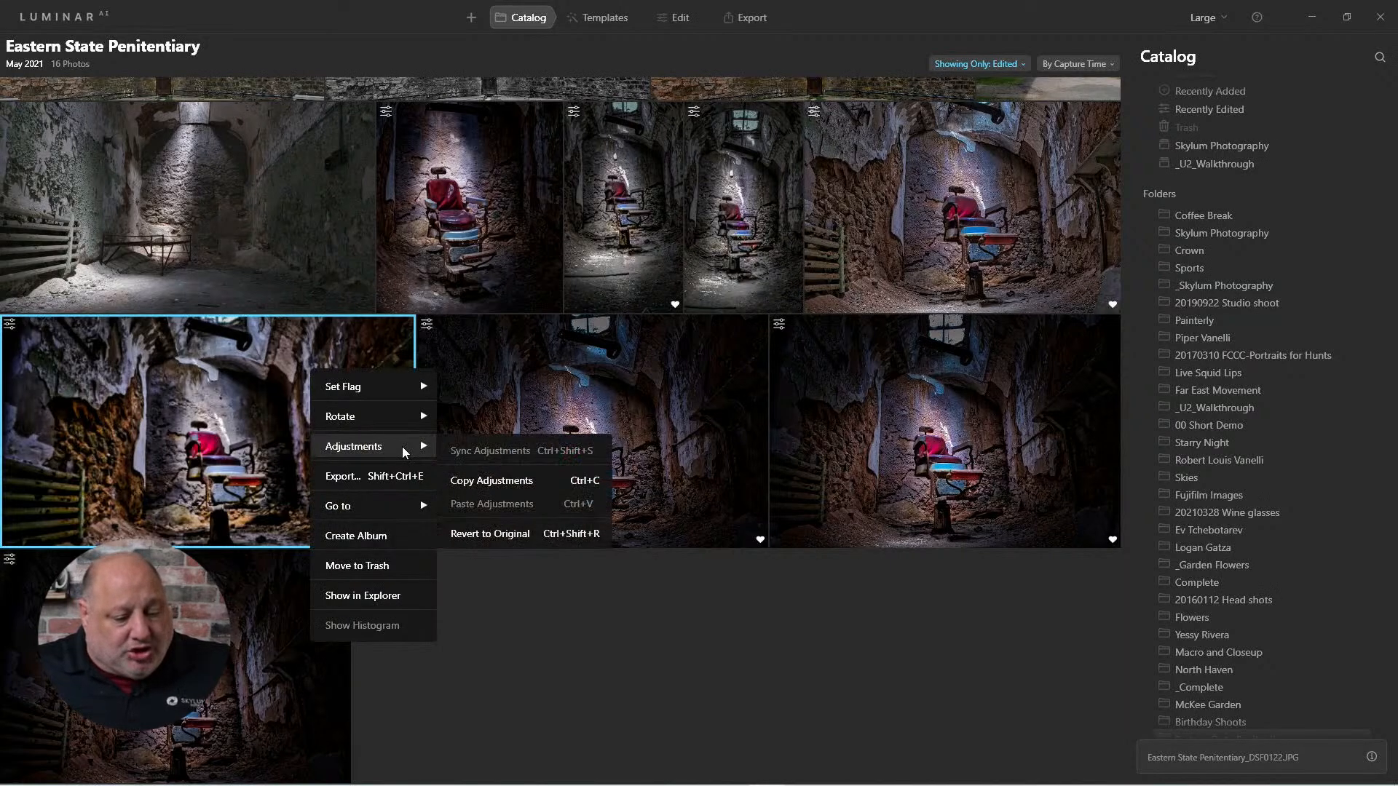
{"action": "left_click", "coordinate": [495, 480]}
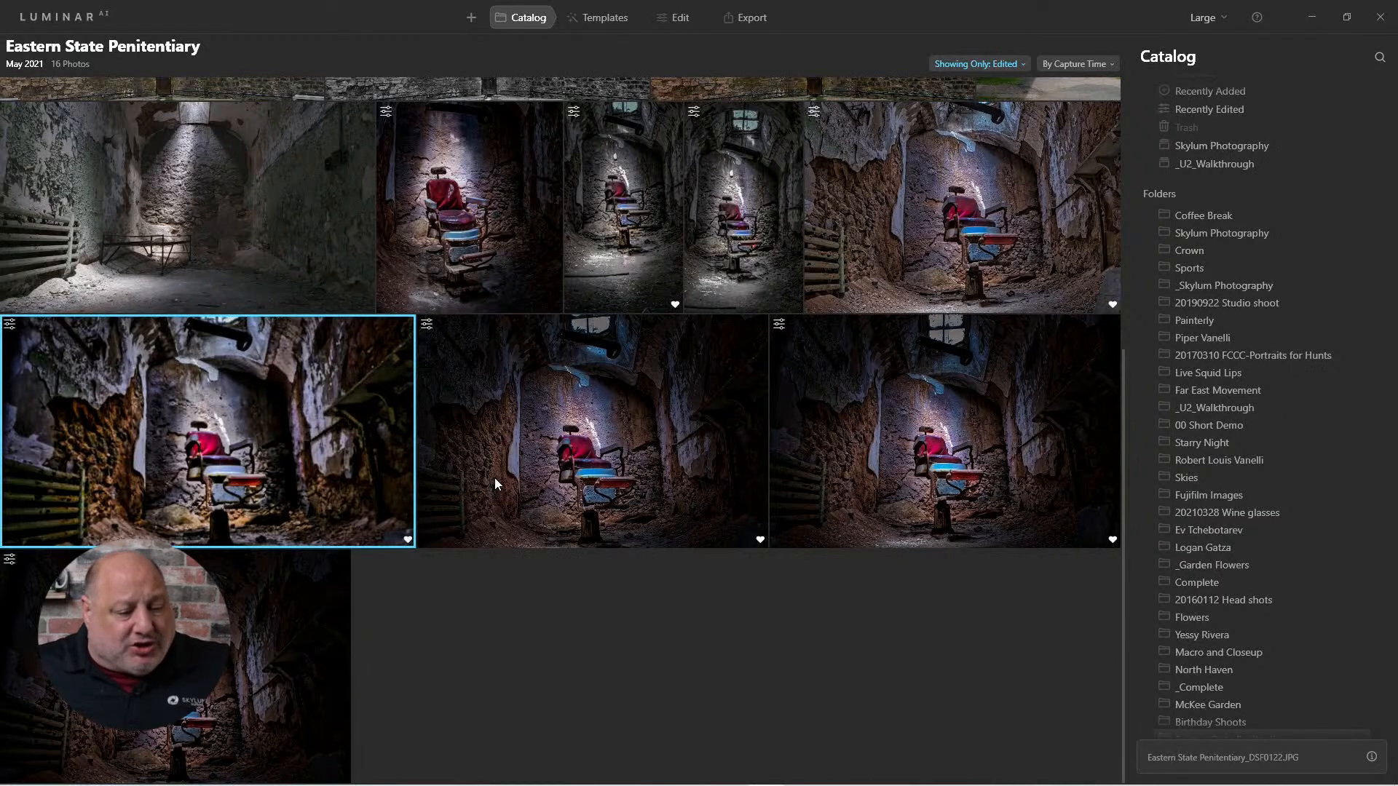
{"action": "left_click", "coordinate": [234, 228]}
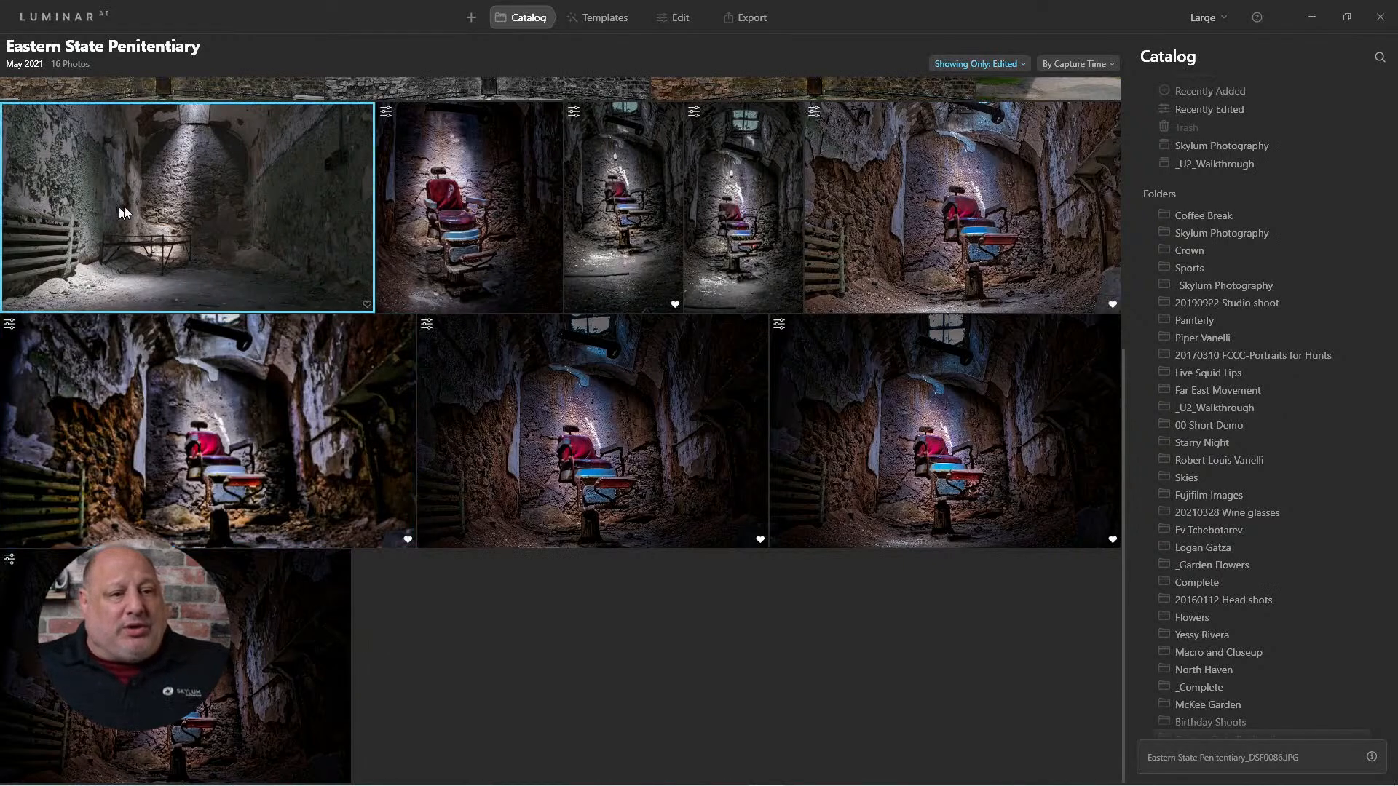
{"action": "right_click", "coordinate": [146, 197]}
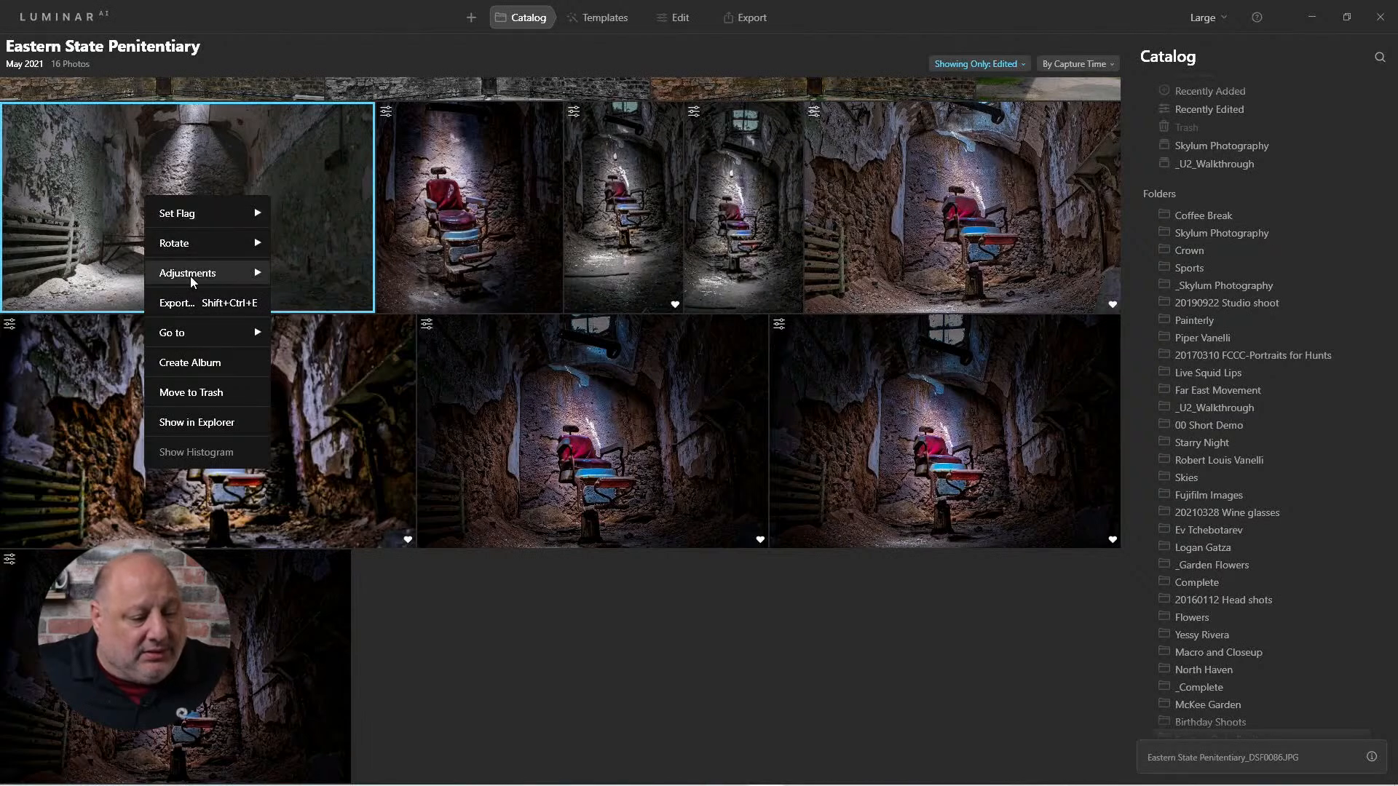
{"action": "mouse_move", "coordinate": [190, 276]}
{"action": "left_click", "coordinate": [299, 334]}
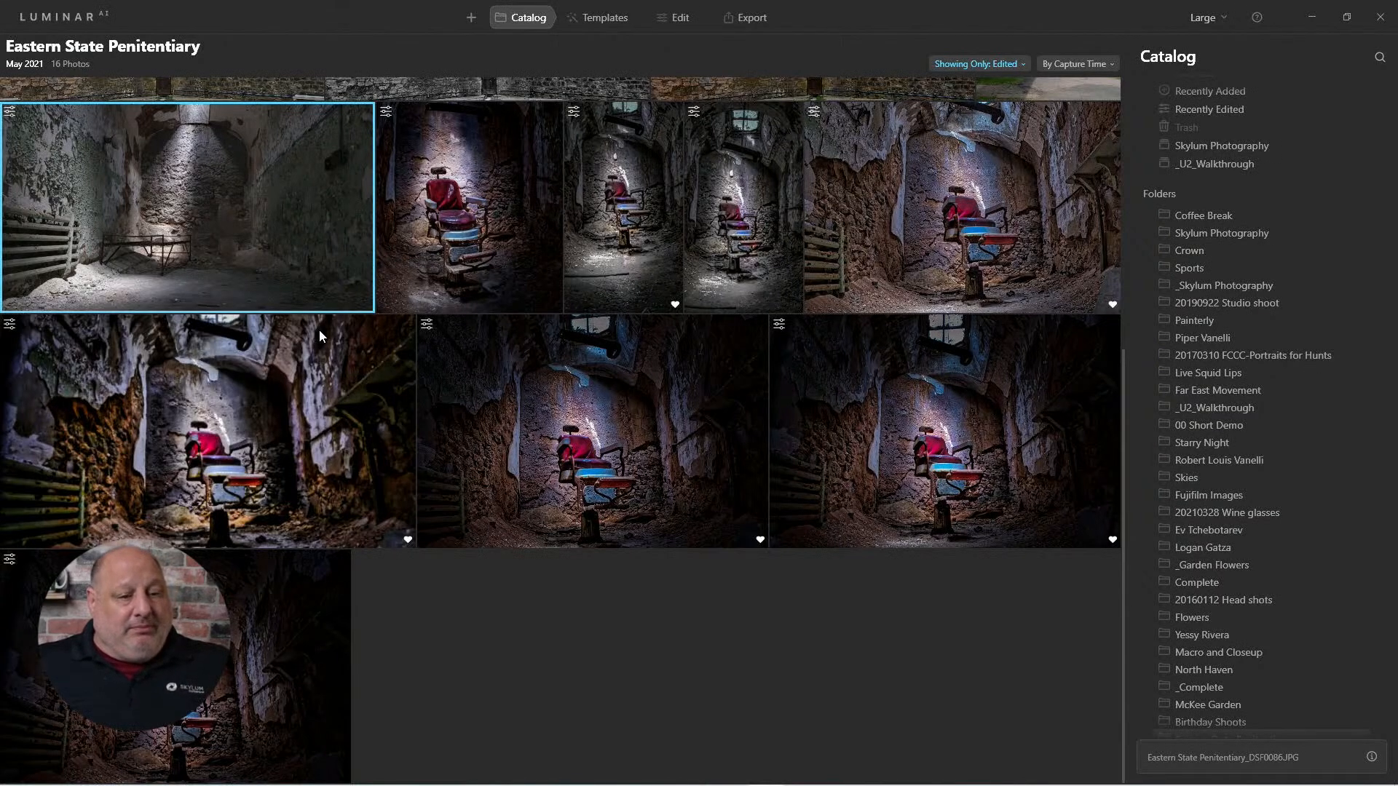
- Open the bed frame photo, compare it with its original, and inspect the right wall's detail at 100% before returning to the full view
{"action": "scroll", "coordinate": [273, 218], "scroll_direction": "up", "scroll_amount": 2}
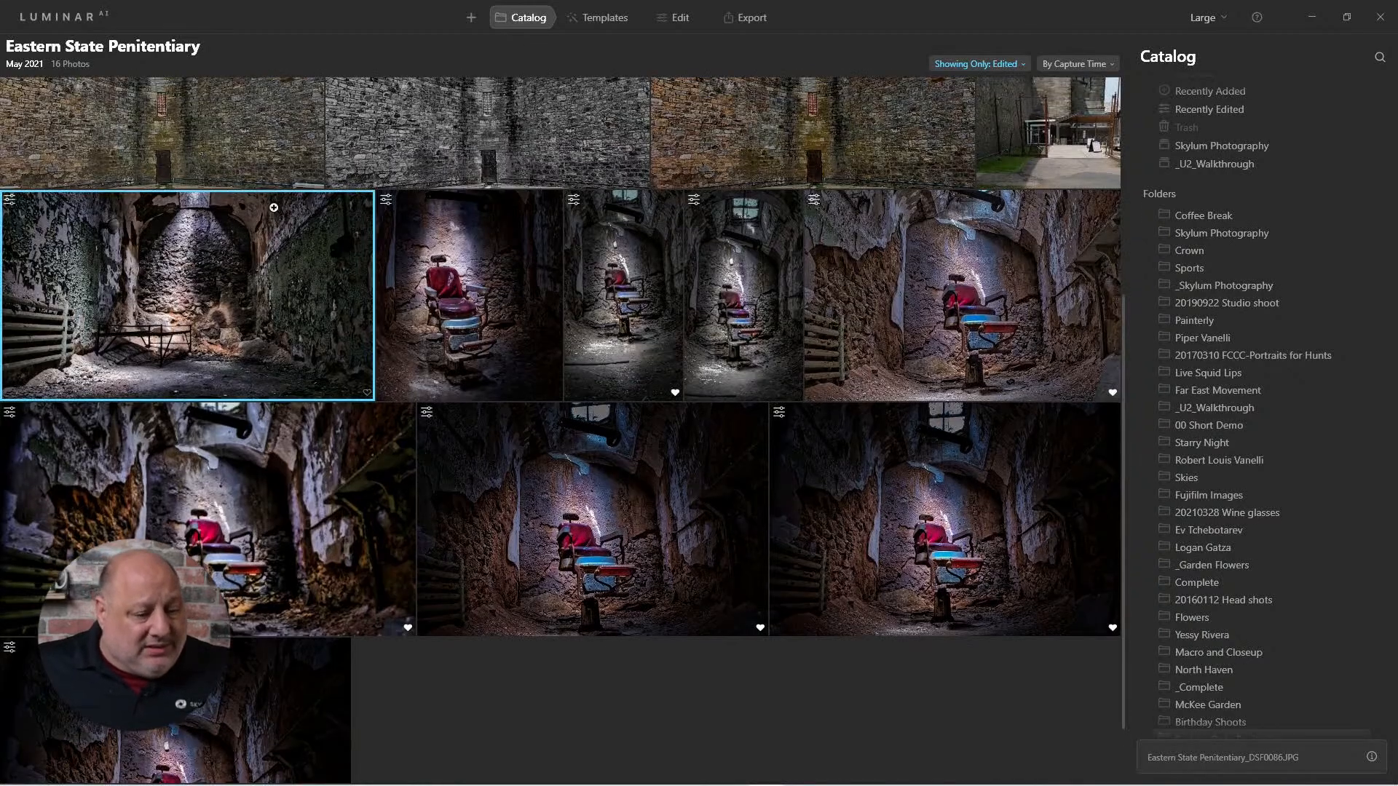
{"action": "double_click", "coordinate": [274, 208]}
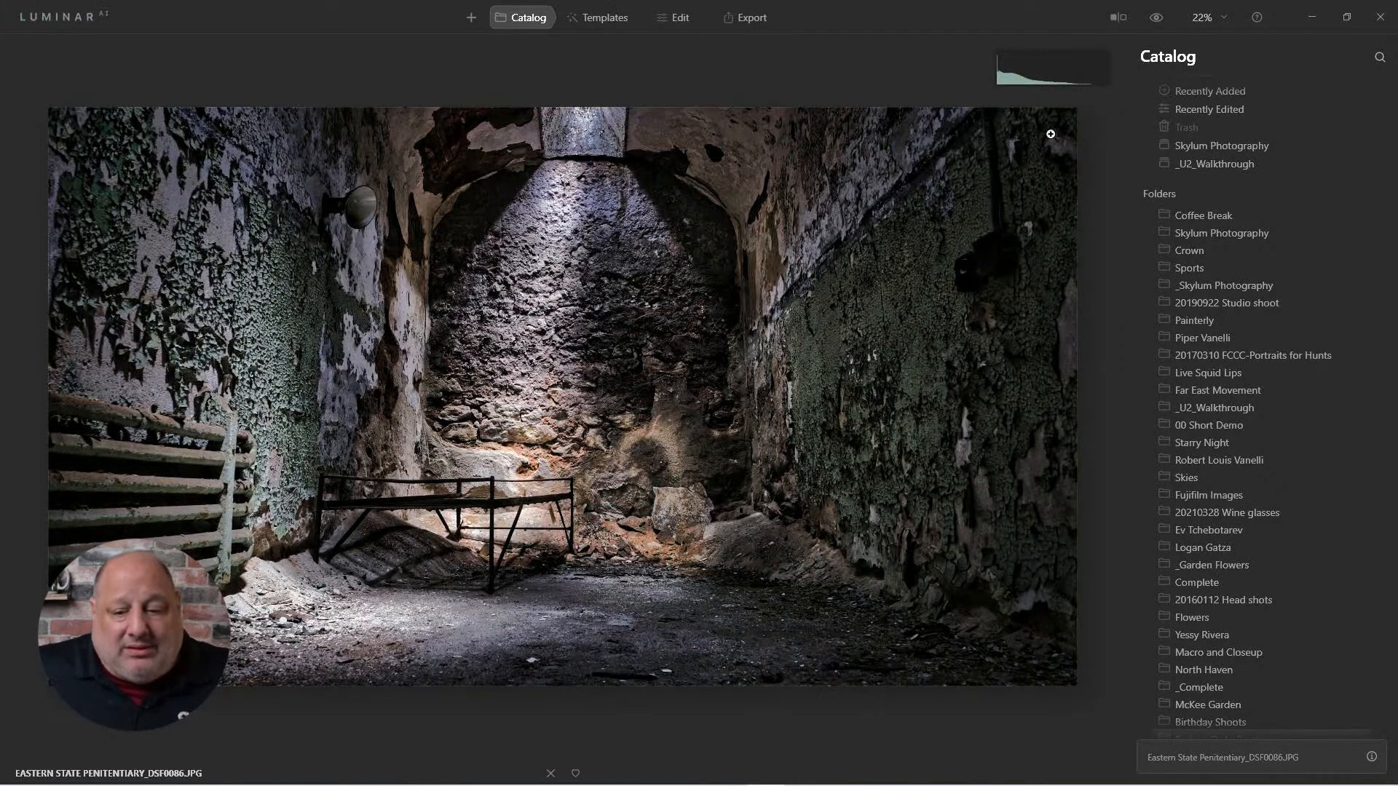
{"action": "left_click", "coordinate": [1155, 19]}
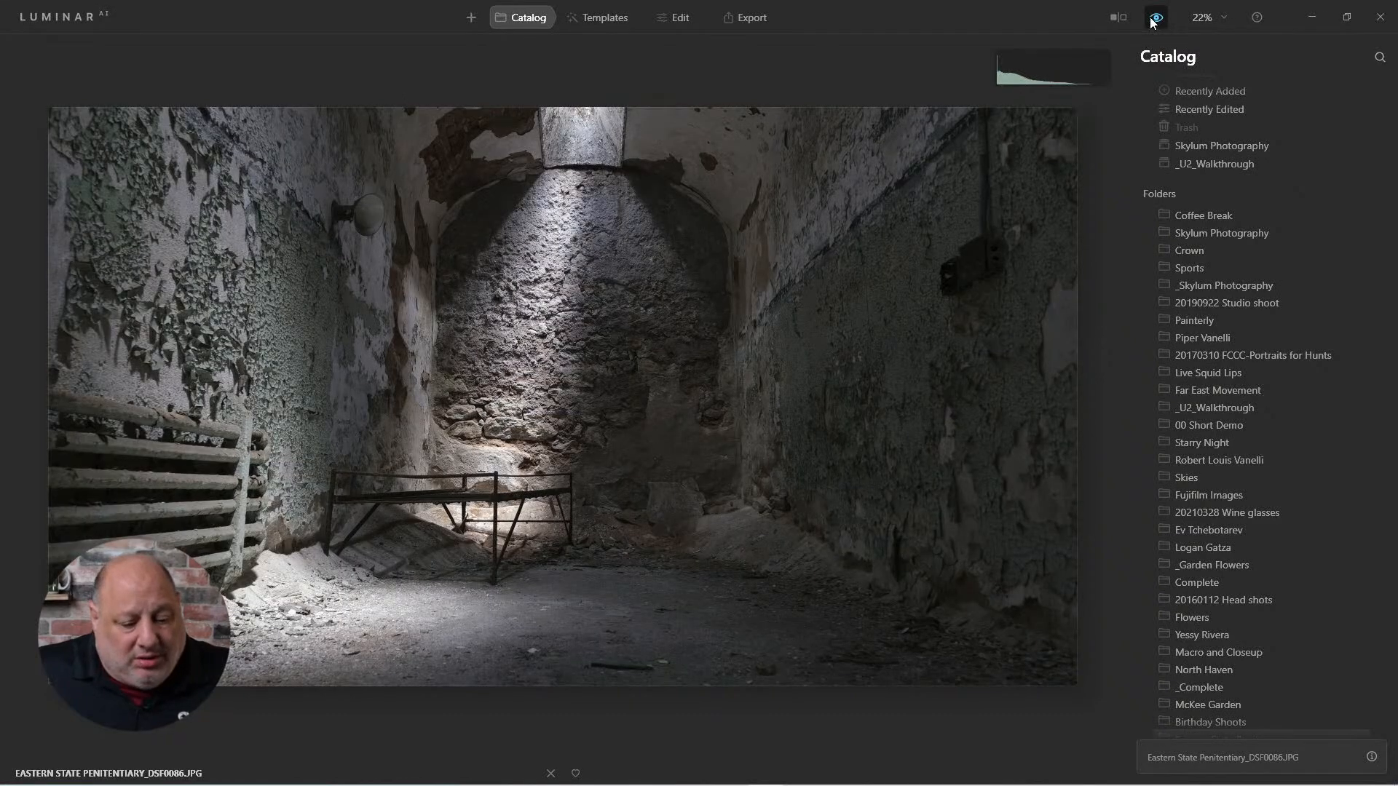
{"action": "left_click", "coordinate": [1155, 19]}
{"action": "left_click", "coordinate": [830, 225]}
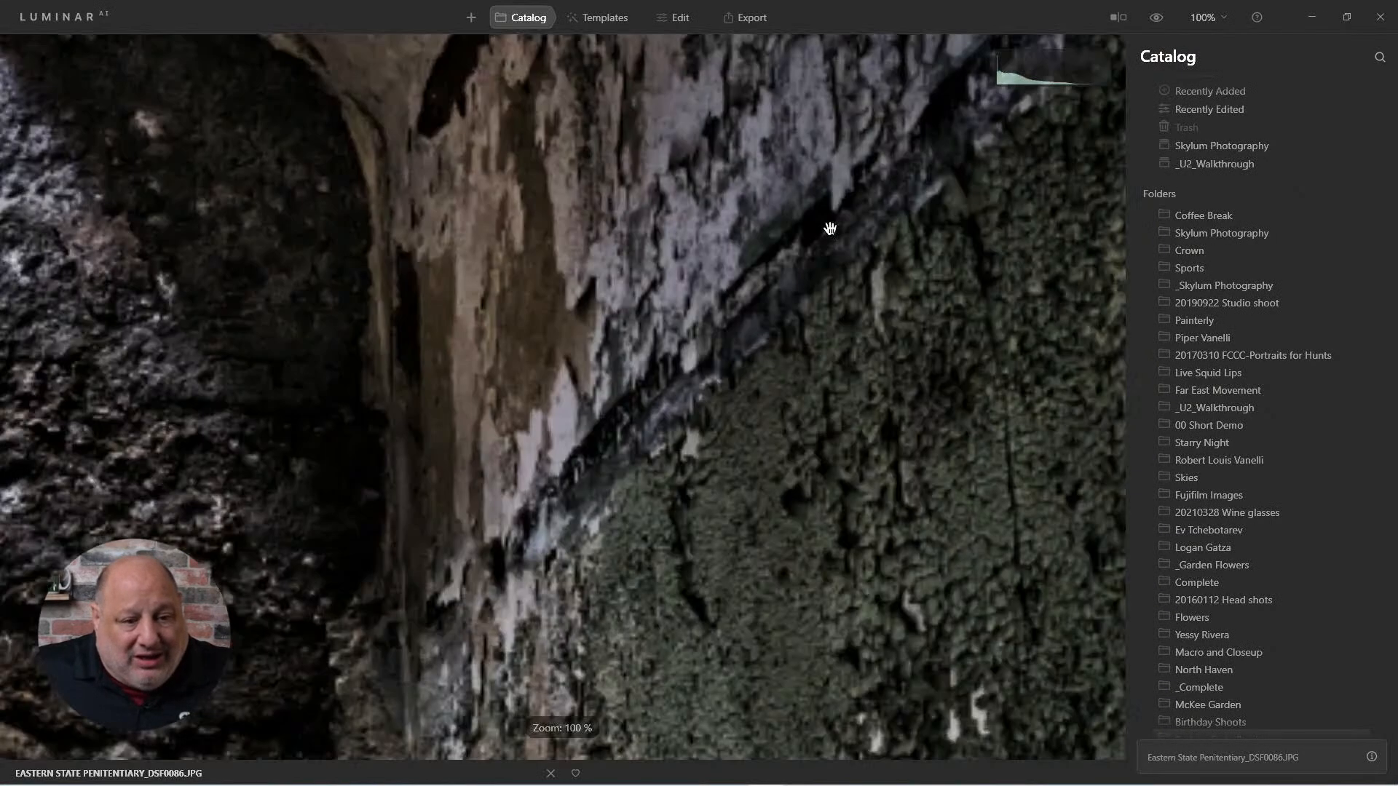
{"action": "left_click", "coordinate": [831, 229]}
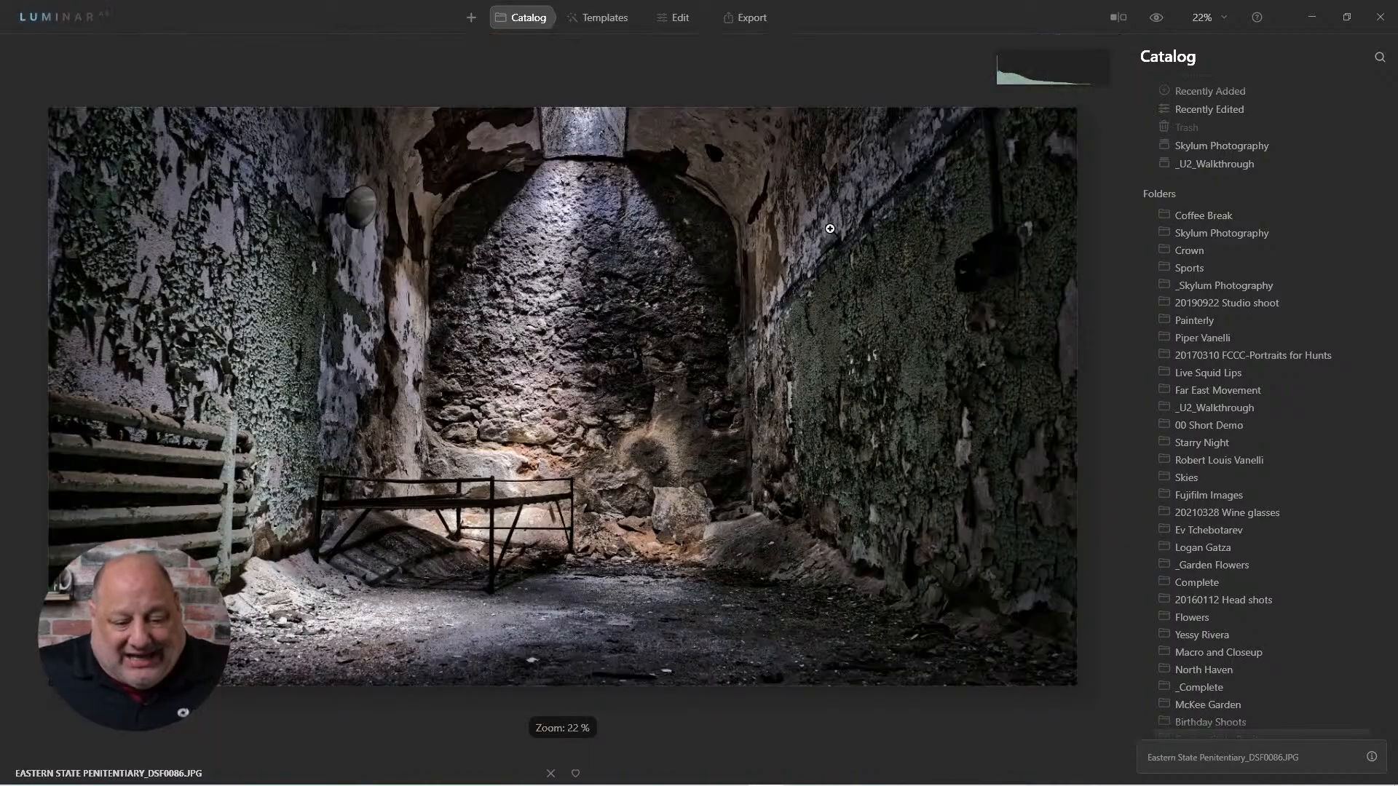